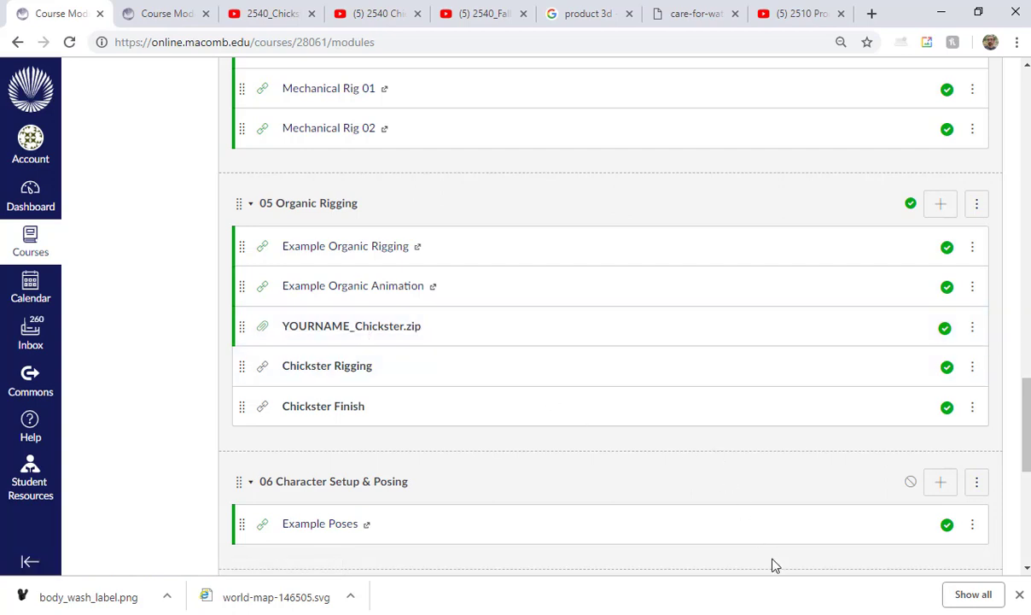
# Step: Switch from the course modules page to Autodesk Maya
pyautogui.rightClick(738, 614)
pyautogui.click(740, 602)
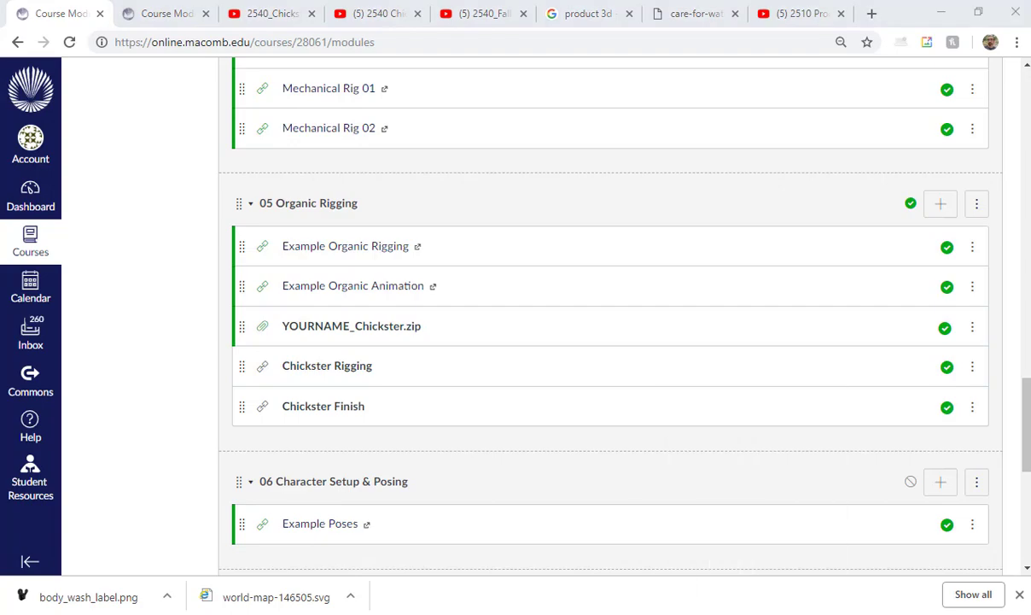
pyautogui.moveTo(693, 613)
pyautogui.click(807, 534)
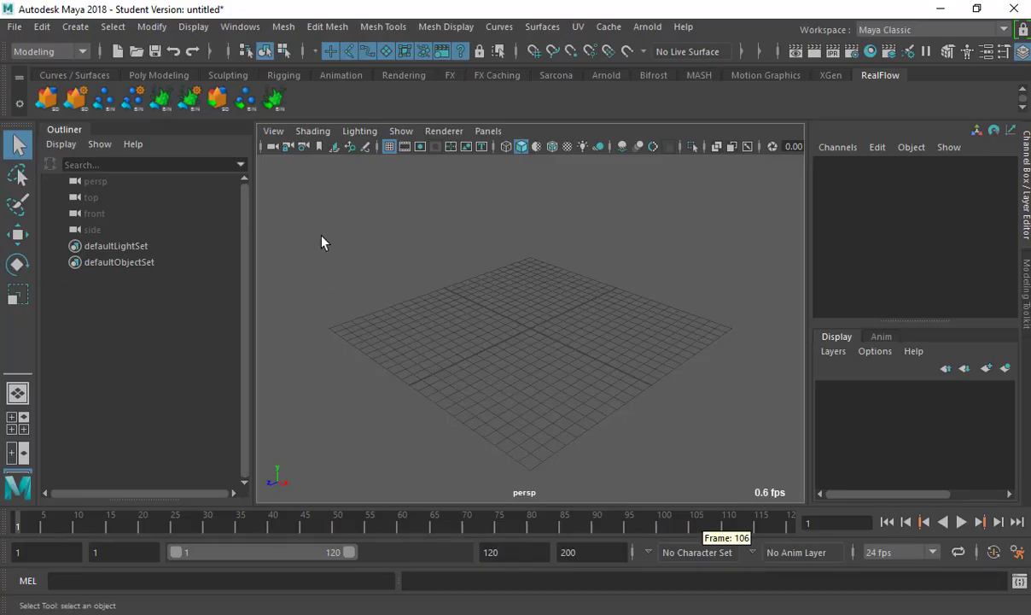
# Step: Open the scene Sarcona_ChickSterWithJoints_Done1.mb, discarding changes to the untitled scene and continuing with the student version file
pyautogui.click(15, 27)
pyautogui.click(38, 72)
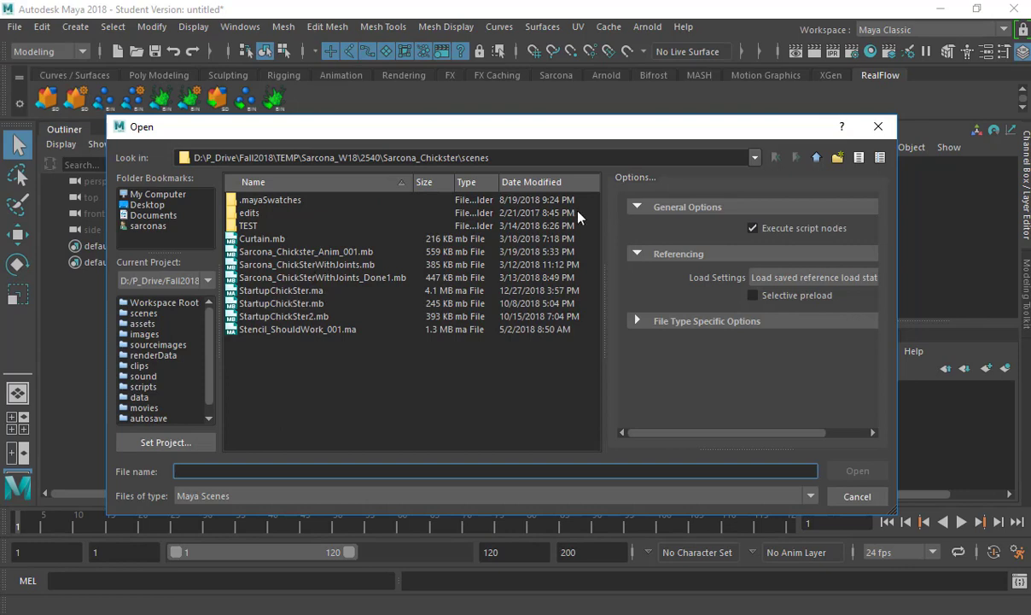
pyautogui.click(536, 183)
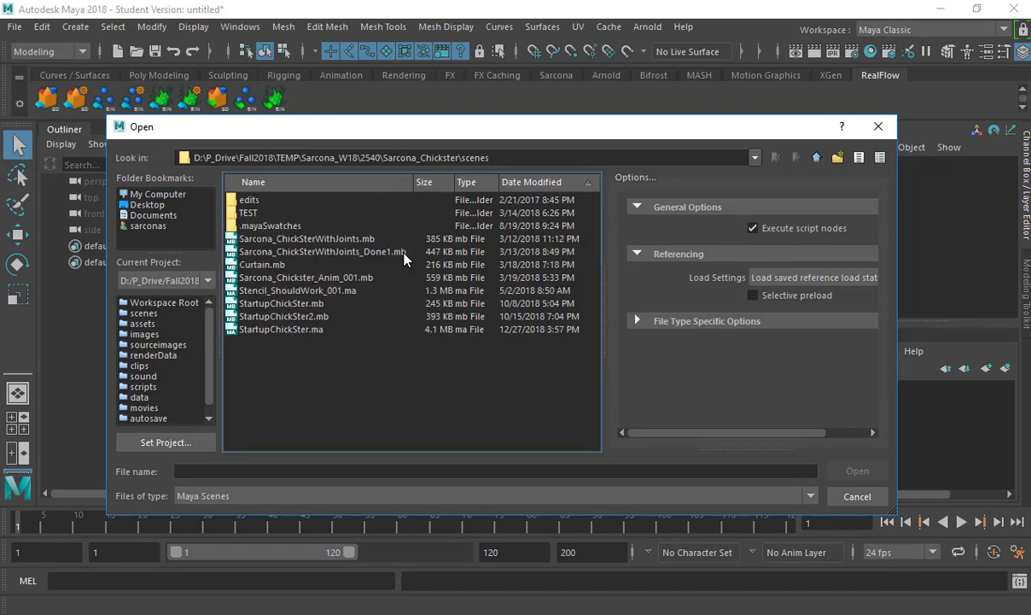
pyautogui.doubleClick(340, 254)
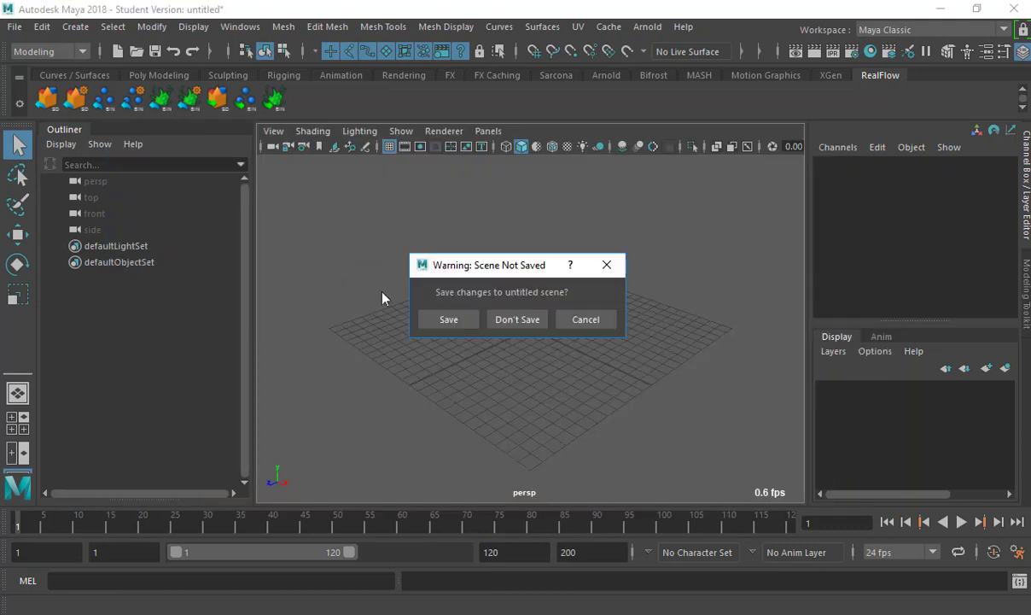
pyautogui.click(491, 326)
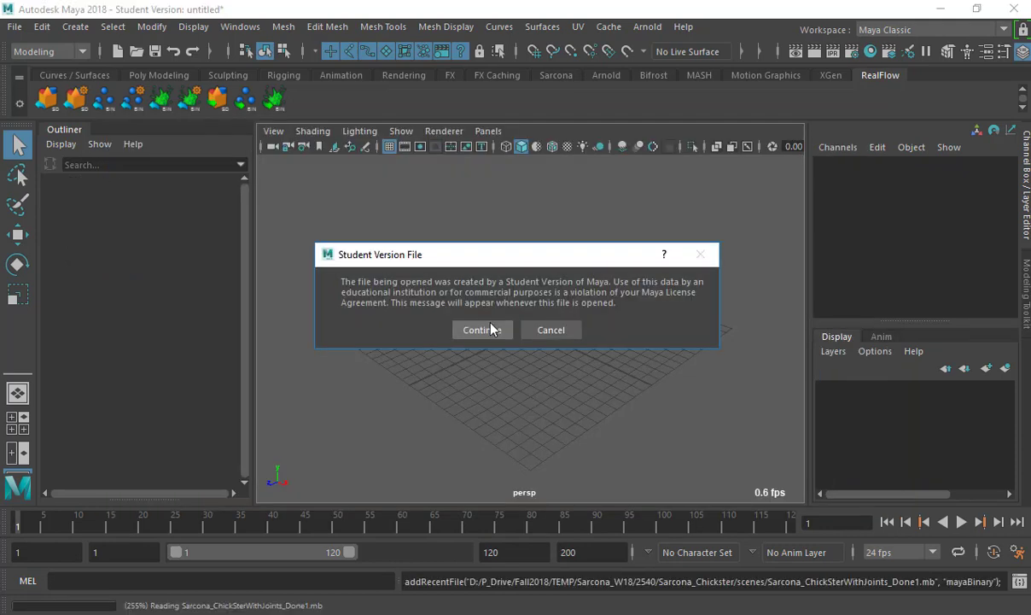
pyautogui.click(490, 328)
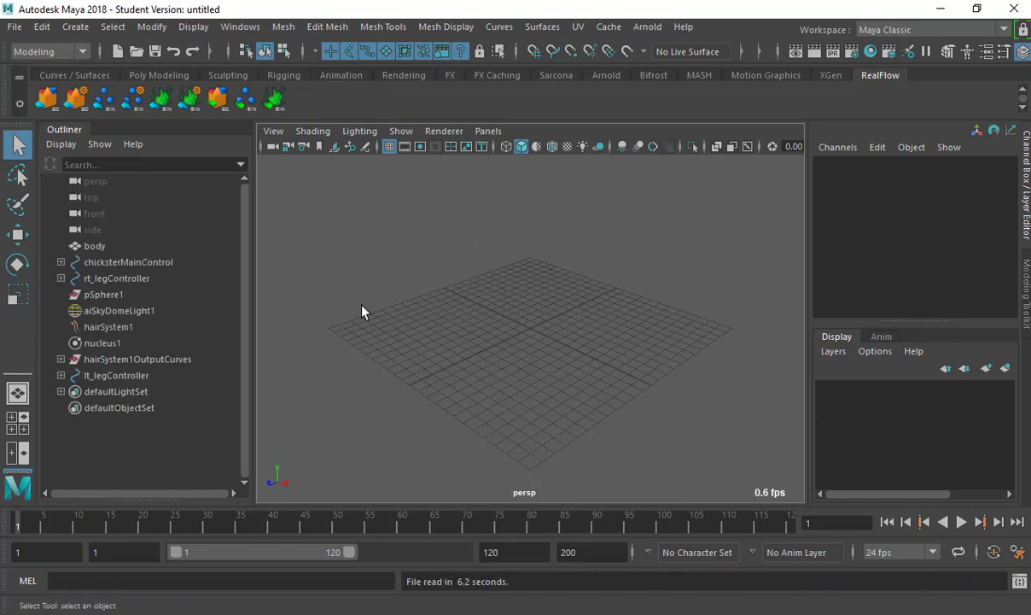
# Step: Display the perspective view shaded with texture maps
pyautogui.click(552, 380)
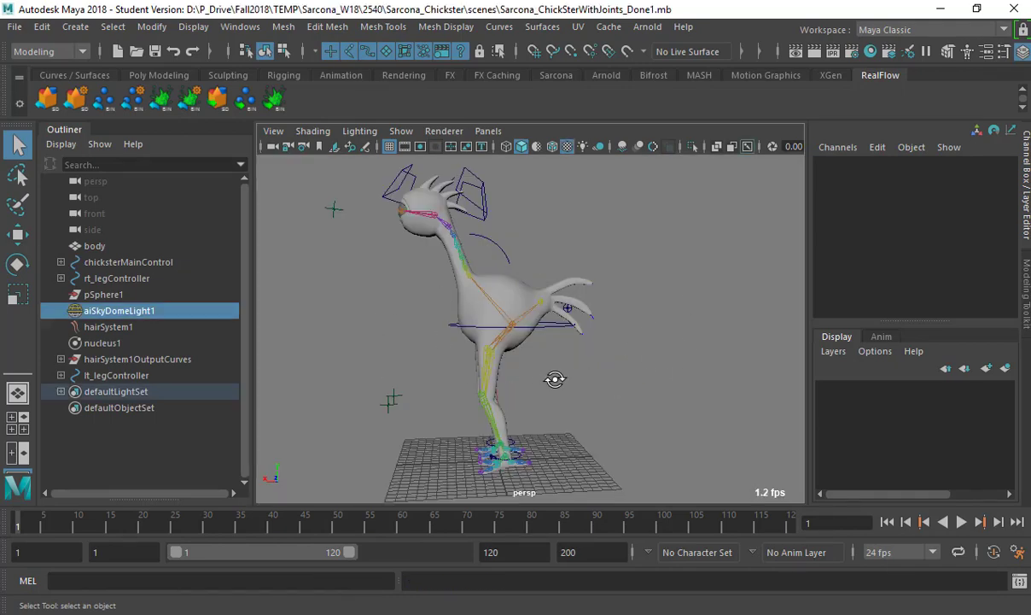
pyautogui.keyDown('alt'); pyautogui.moveTo(552, 380); pyautogui.dragTo(627, 381); pyautogui.keyUp('alt')
pyautogui.press('6')
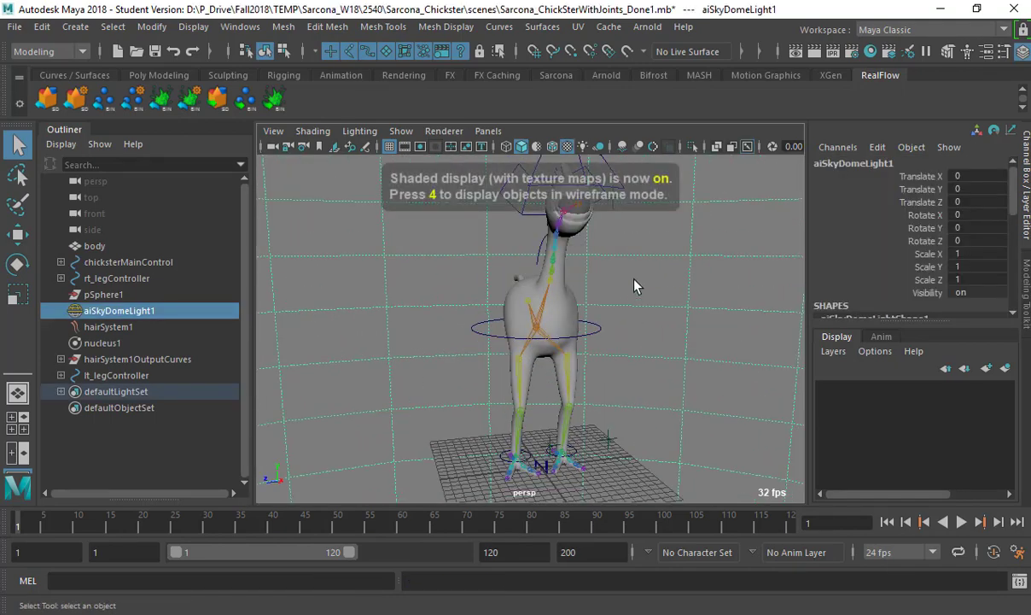
# Step: Relink the eye material's base color image to EyeTexture.tx from the project's sourceimages folder
pyautogui.scroll(10, 615, 275)
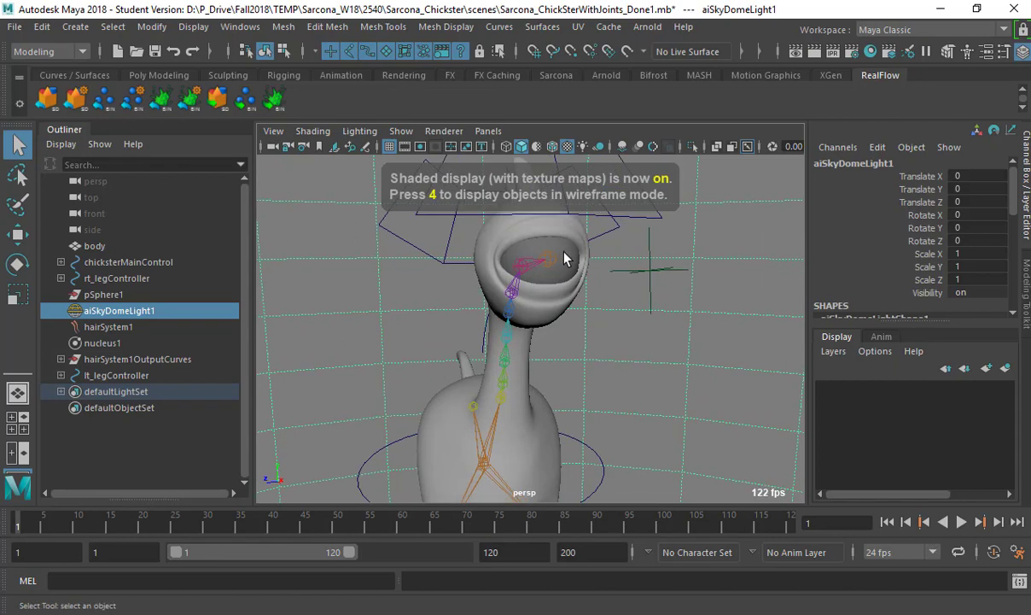
pyautogui.click(565, 260)
pyautogui.hotkey('ctrl', 'a')
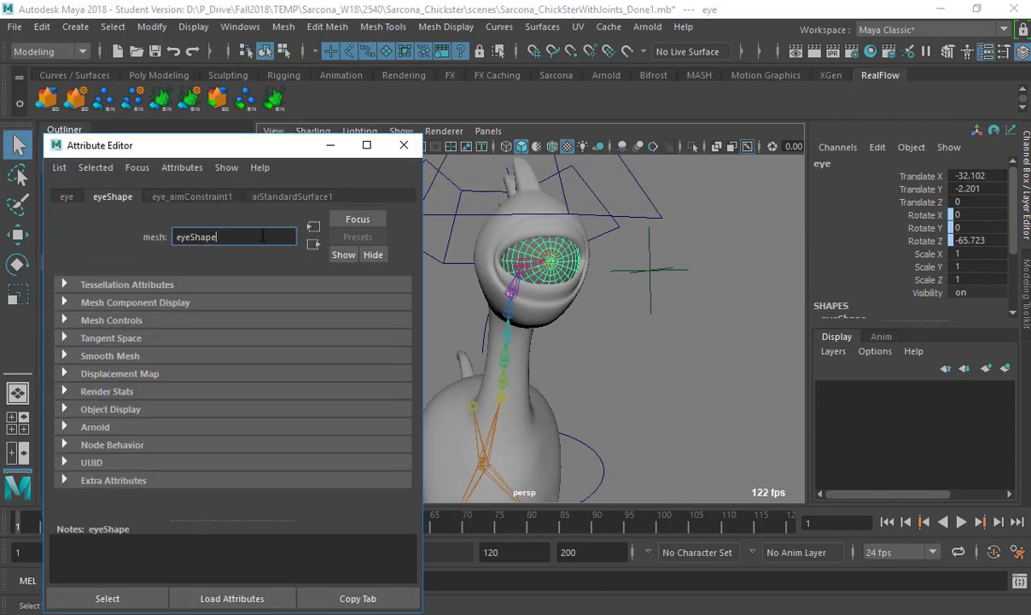
pyautogui.click(292, 196)
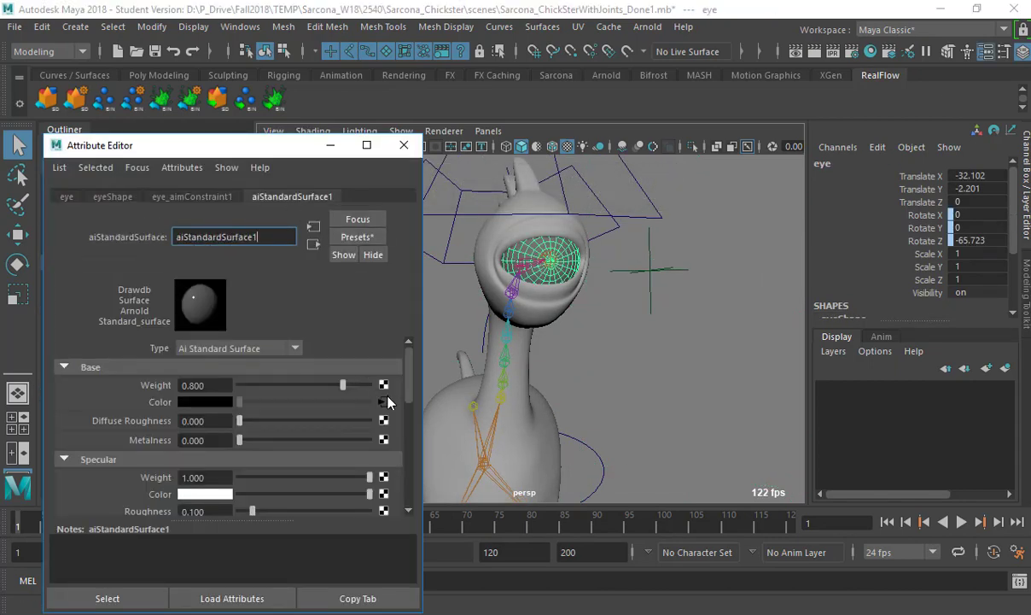
pyautogui.click(383, 401)
pyautogui.tripleClick(285, 416)
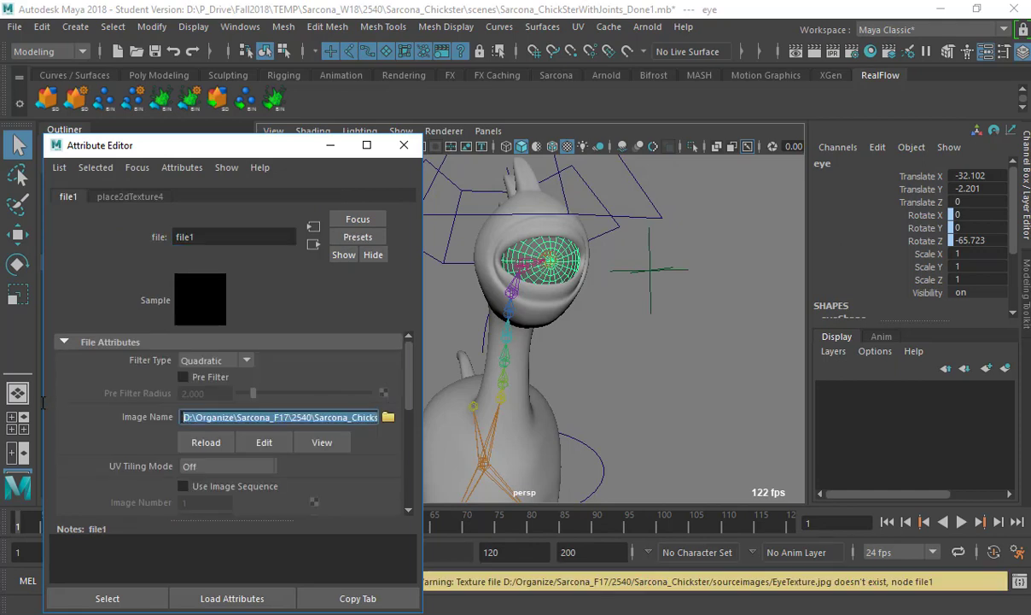
pyautogui.click(388, 417)
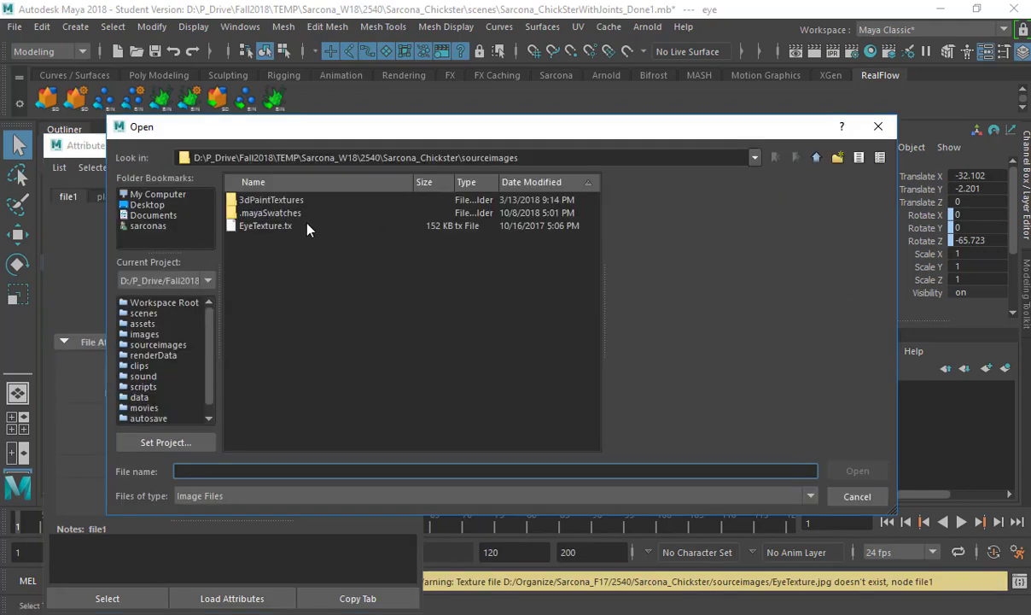
pyautogui.doubleClick(279, 234)
pyautogui.click(403, 143)
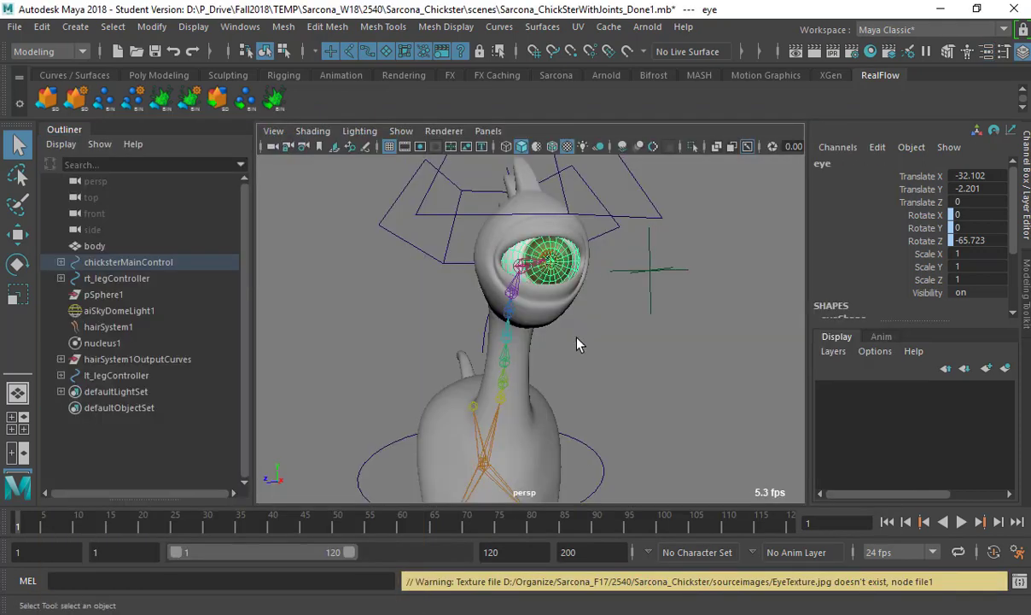
# Step: Examine the character's textured eye, body and rig controls from several angles
pyautogui.click(544, 317)
pyautogui.keyDown('alt'); pyautogui.moveTo(590, 324); pyautogui.dragTo(585, 334); pyautogui.keyUp('alt')
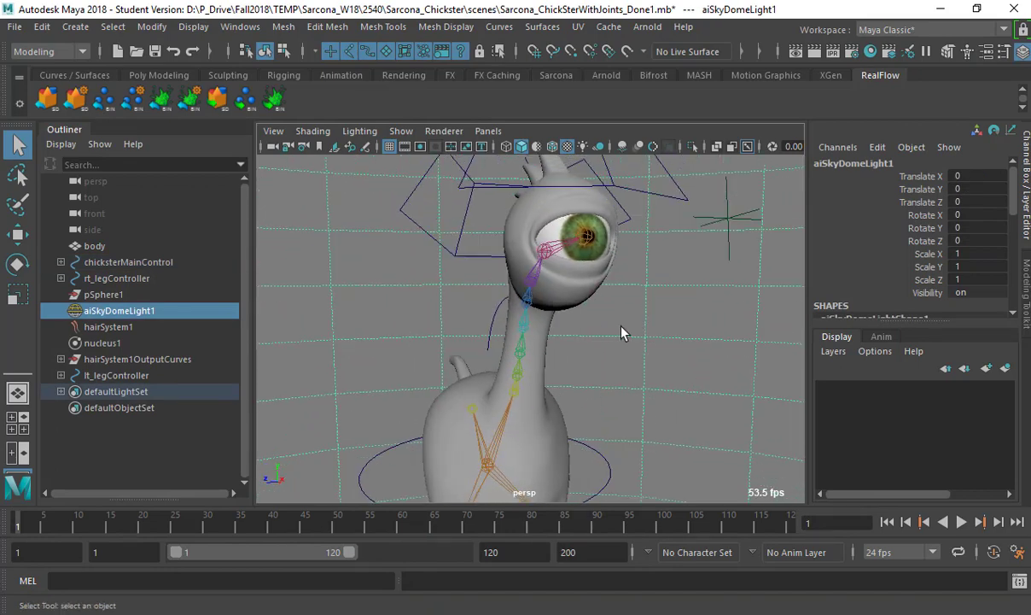
pyautogui.keyDown('alt'); pyautogui.moveTo(644, 340); pyautogui.dragTo(536, 318, button='right'); pyautogui.keyUp('alt')
pyautogui.keyDown('alt'); pyautogui.moveTo(565, 340); pyautogui.dragTo(553, 317, button='middle'); pyautogui.keyUp('alt')
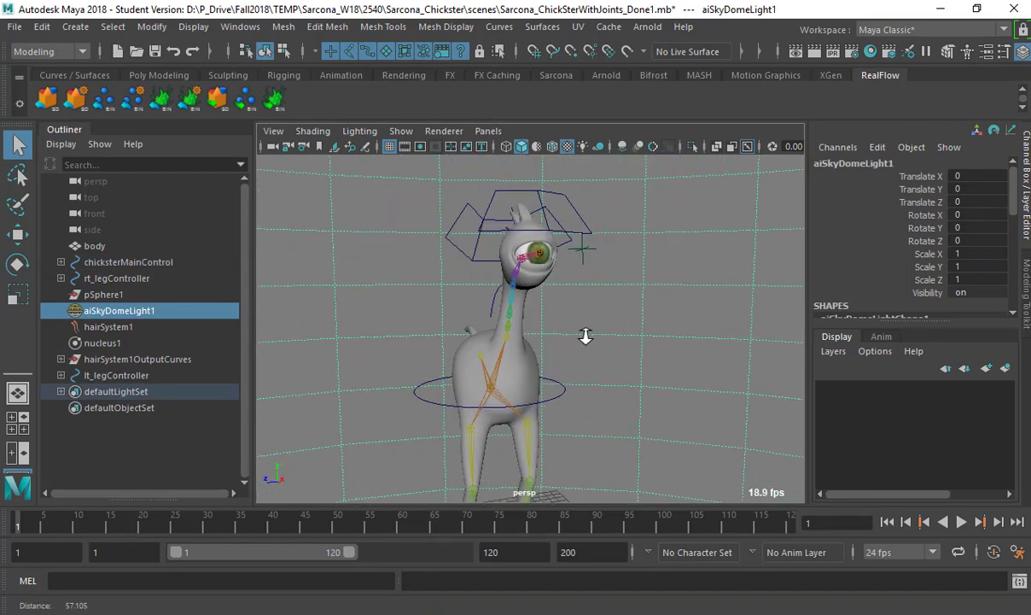
pyautogui.keyDown('alt'); pyautogui.moveTo(584, 336); pyautogui.dragTo(628, 332, button='right'); pyautogui.keyUp('alt')
pyautogui.keyDown('alt'); pyautogui.moveTo(549, 324); pyautogui.dragTo(560, 289); pyautogui.keyUp('alt')
pyautogui.keyDown('alt'); pyautogui.moveTo(560, 289); pyautogui.dragTo(463, 295, button='right'); pyautogui.keyUp('alt')
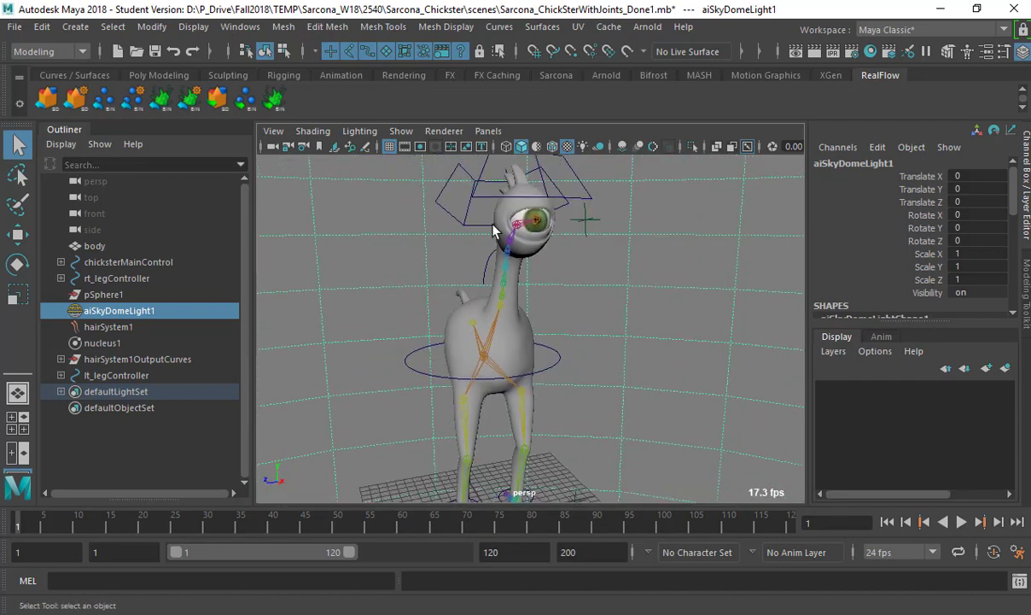
pyautogui.keyDown('alt'); pyautogui.moveTo(504, 272); pyautogui.dragTo(564, 292); pyautogui.keyUp('alt')
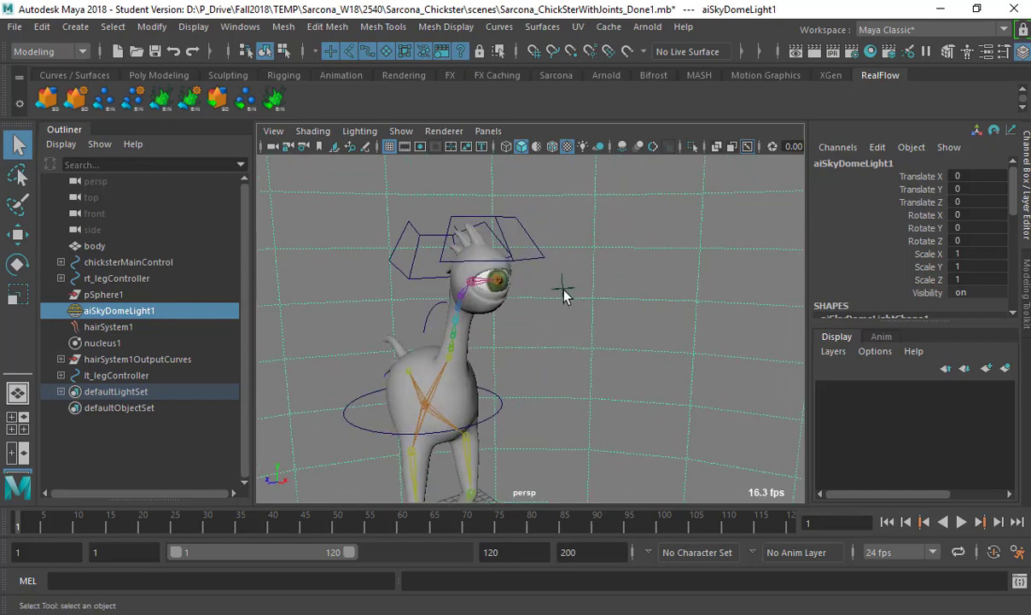
# Step: Try moving the eyeAim control freely to test how the eye follows it, and undo each move
pyautogui.click(562, 290)
pyautogui.press('w')
pyautogui.moveTo(599, 218); pyautogui.dragTo(583, 237, button='middle')
pyautogui.hotkey('ctrl', 'z')
pyautogui.hotkey('ctrl', 'z')
pyautogui.hotkey('ctrl', 'z')
pyautogui.hotkey('ctrl', 'z')
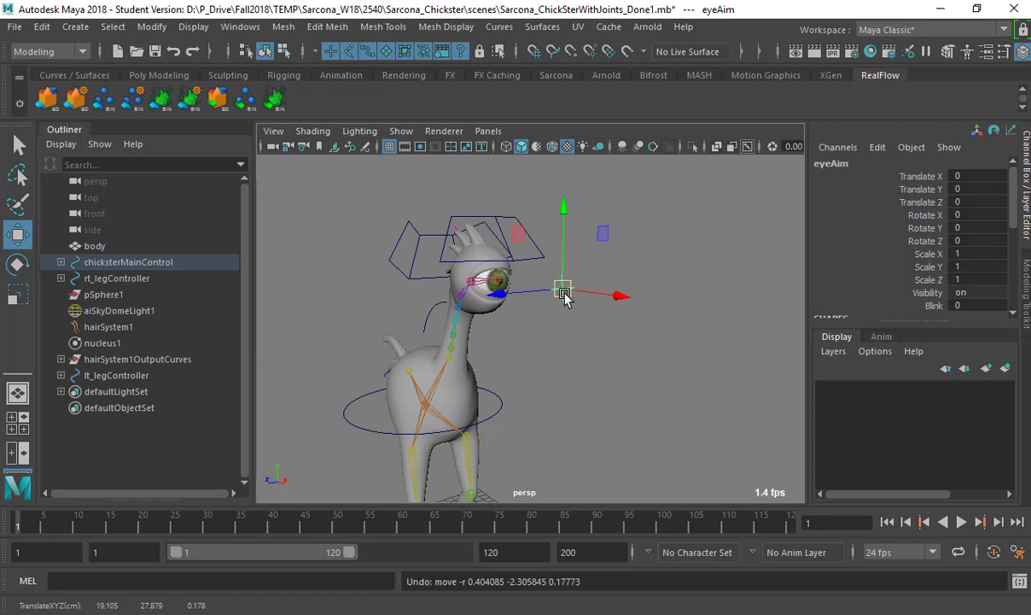
pyautogui.moveTo(563, 292); pyautogui.dragTo(709, 376)
pyautogui.hotkey('ctrl', 'z')
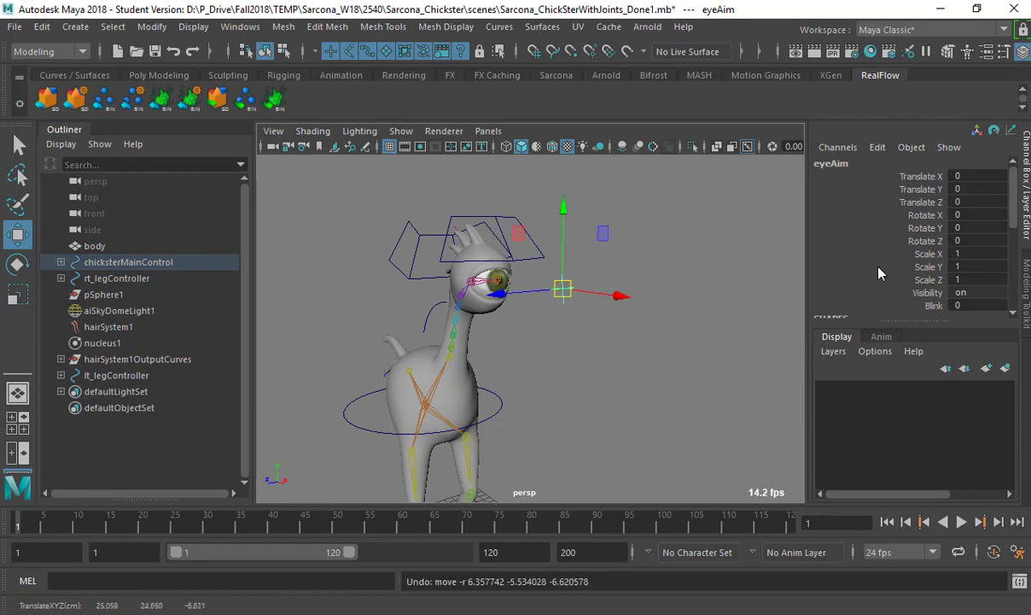
# Step: Try sliding the eyeAim control's Blink attribute to test the eyelids, and undo the change
pyautogui.scroll(6, 683, 277)
pyautogui.click(933, 305)
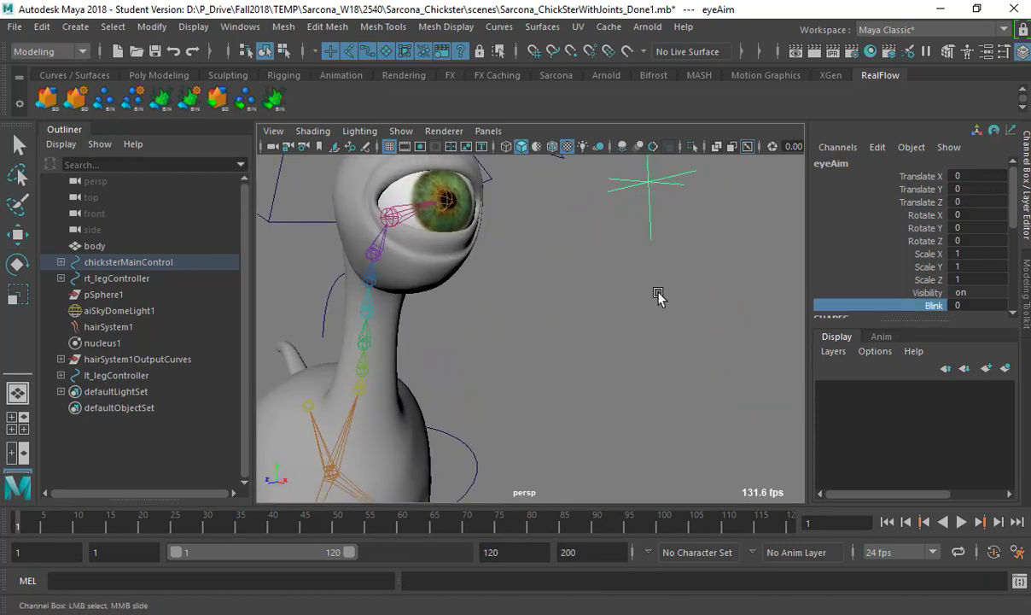
pyautogui.moveTo(621, 286); pyautogui.dragTo(736, 293, button='middle')
pyautogui.hotkey('ctrl', 'z')
# Step: Try rotating the front head control, polySurface2, about Z to test the head's tilt, and undo the rotation
pyautogui.keyDown('alt'); pyautogui.moveTo(614, 301); pyautogui.dragTo(743, 329); pyautogui.keyUp('alt')
pyautogui.scroll(-3, 680, 295)
pyautogui.keyDown('alt'); pyautogui.moveTo(681, 295); pyautogui.dragTo(594, 256); pyautogui.keyUp('alt')
pyautogui.click(575, 240)
pyautogui.press('w')
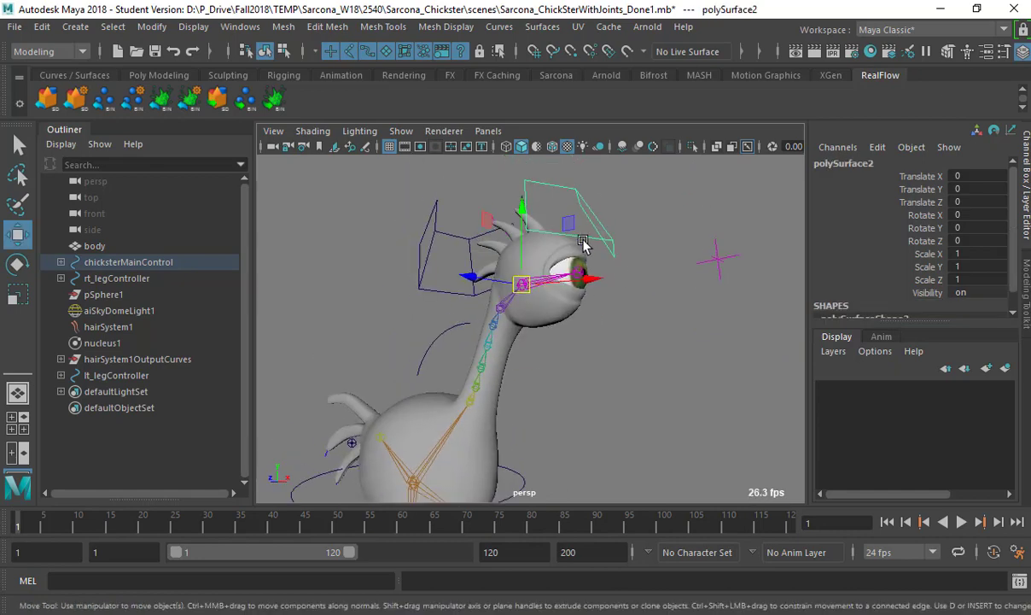
pyautogui.press('e')
pyautogui.moveTo(547, 225); pyautogui.dragTo(575, 245)
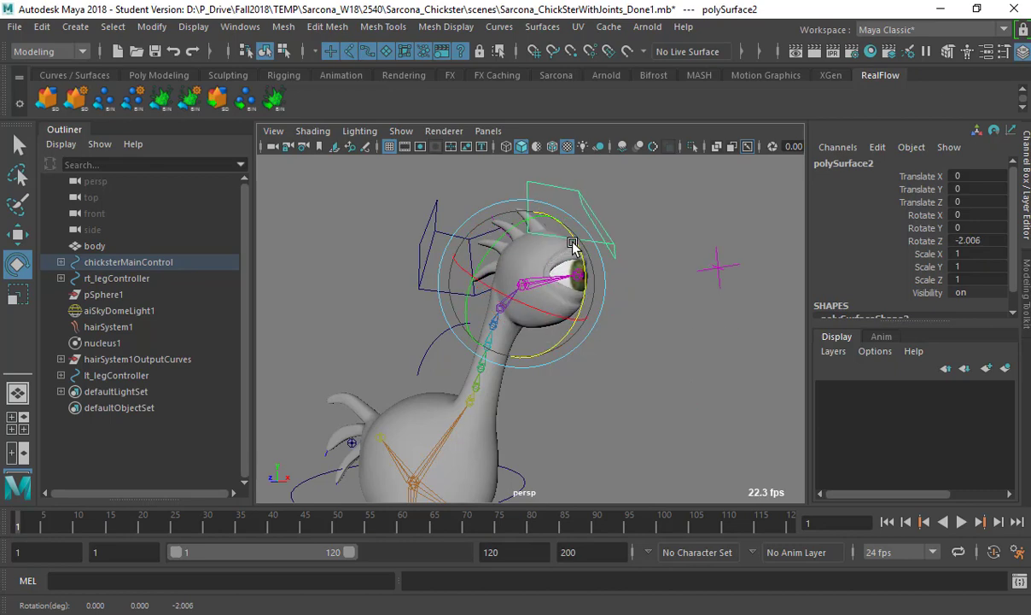
pyautogui.hotkey('ctrl', 'z')
# Step: Try rotating the rear head control, polySurface1, about Z to test the upper neck, and undo the rotation
pyautogui.click(438, 230)
pyautogui.moveTo(450, 235); pyautogui.dragTo(534, 293)
pyautogui.hotkey('ctrl', 'z')
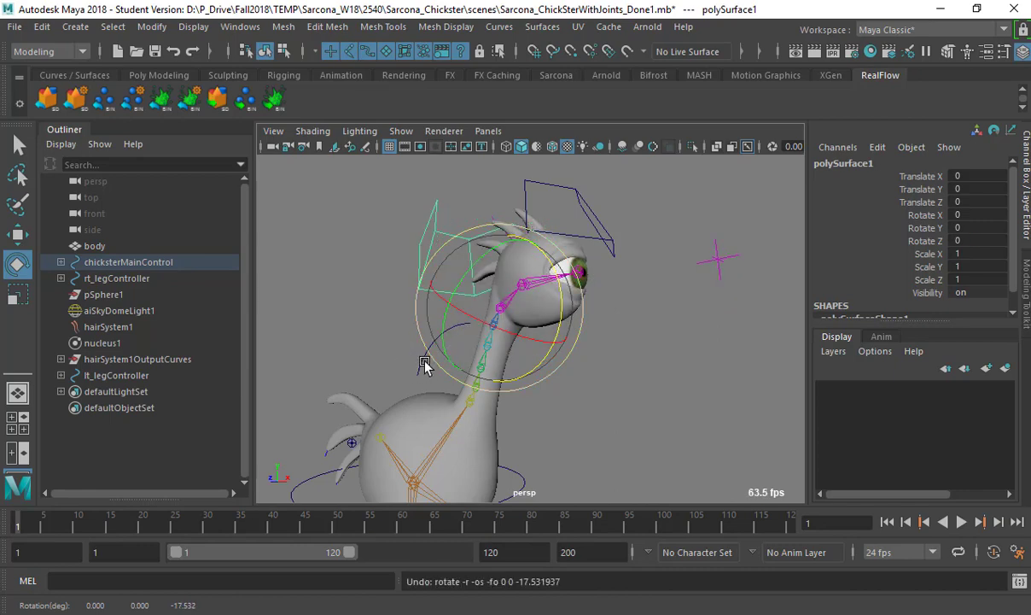
pyautogui.hotkey('ctrl', 'z')
# Step: Try rotating the neck base control, nurbsCircle1, to test the whole neck's bend, and undo the rotation
pyautogui.click(489, 335)
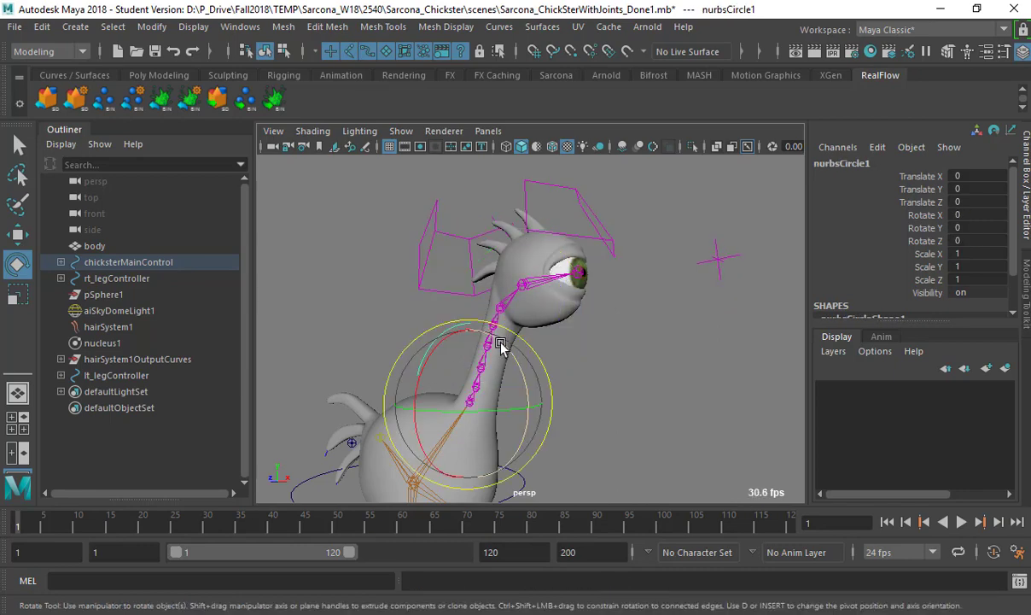
pyautogui.moveTo(501, 345); pyautogui.dragTo(464, 319)
pyautogui.hotkey('ctrl', 'z')
# Step: Try rotating the rear head control, polySurface1, about X and moving it, and undo both tests
pyautogui.click(435, 224)
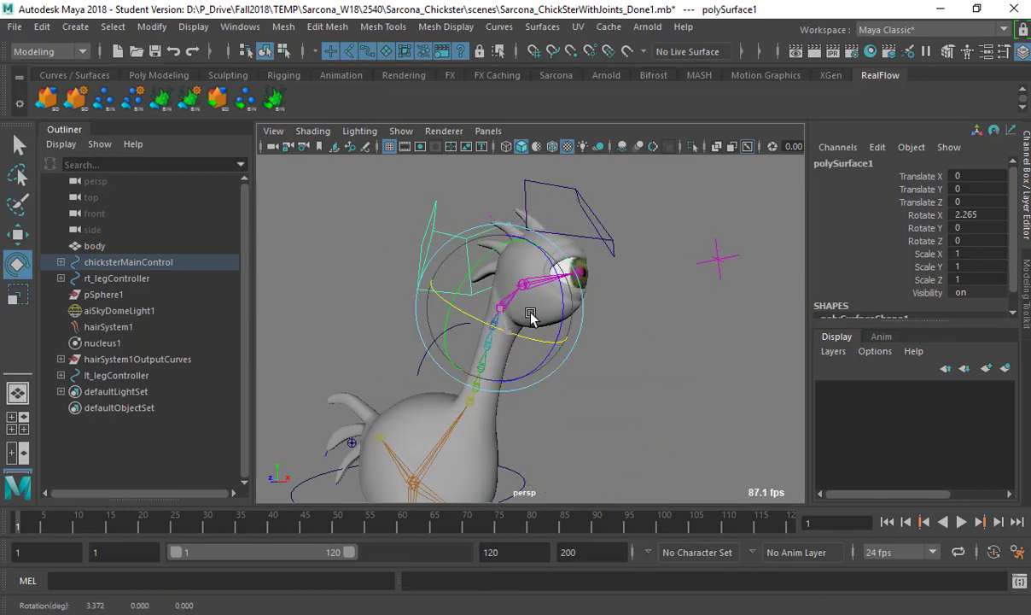
pyautogui.hotkey('ctrl', 'z')
pyautogui.press('w')
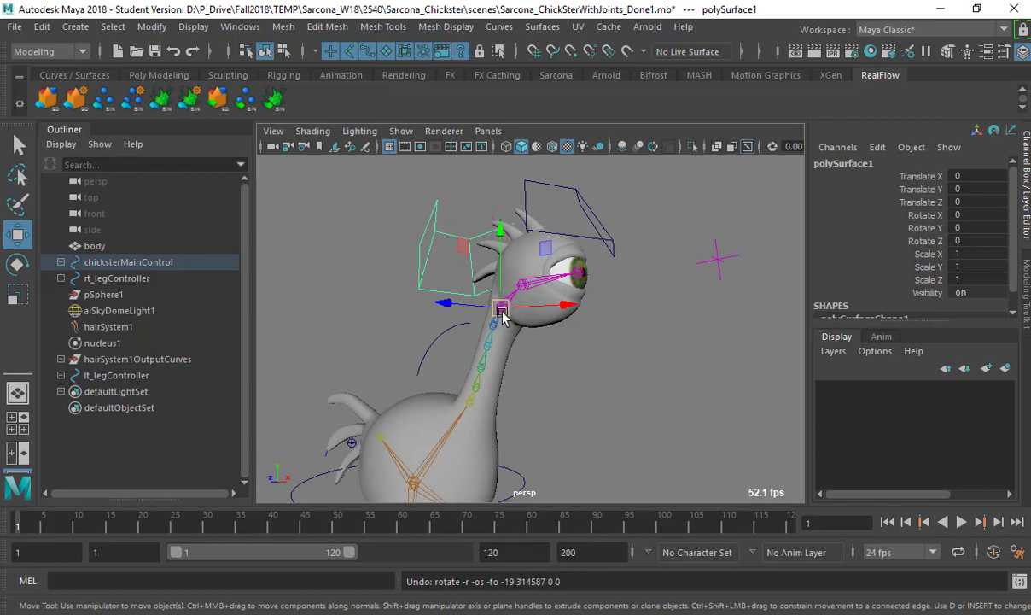
pyautogui.moveTo(502, 312); pyautogui.dragTo(531, 316)
pyautogui.hotkey('ctrl', 'z')
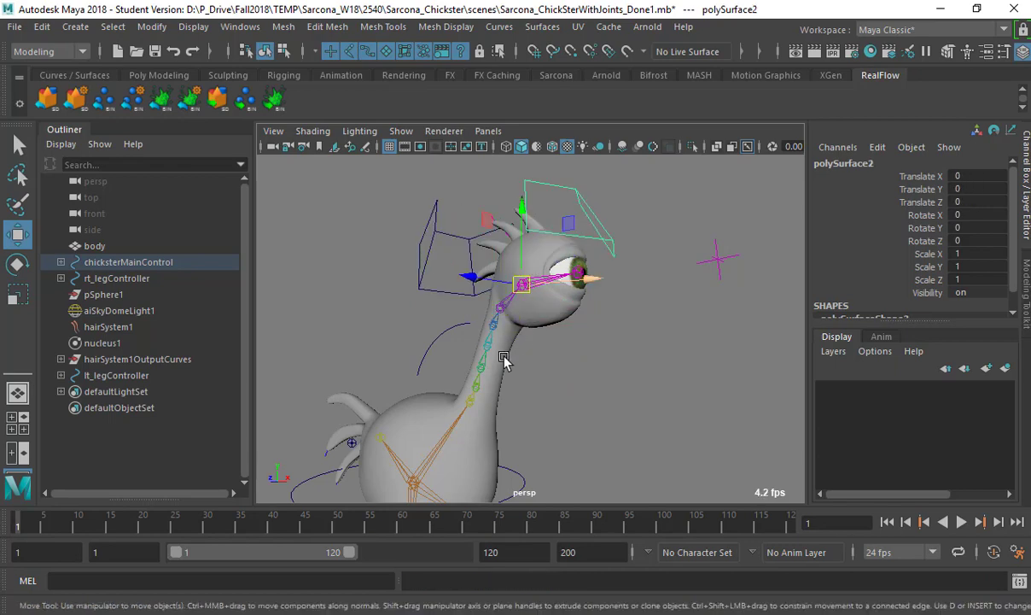
# Step: Try posing the neck and head by rotating the neck base and head controls together, and undo the rotations
pyautogui.click(453, 332)
pyautogui.press('e')
pyautogui.moveTo(519, 368); pyautogui.dragTo(572, 301)
pyautogui.click(617, 350)
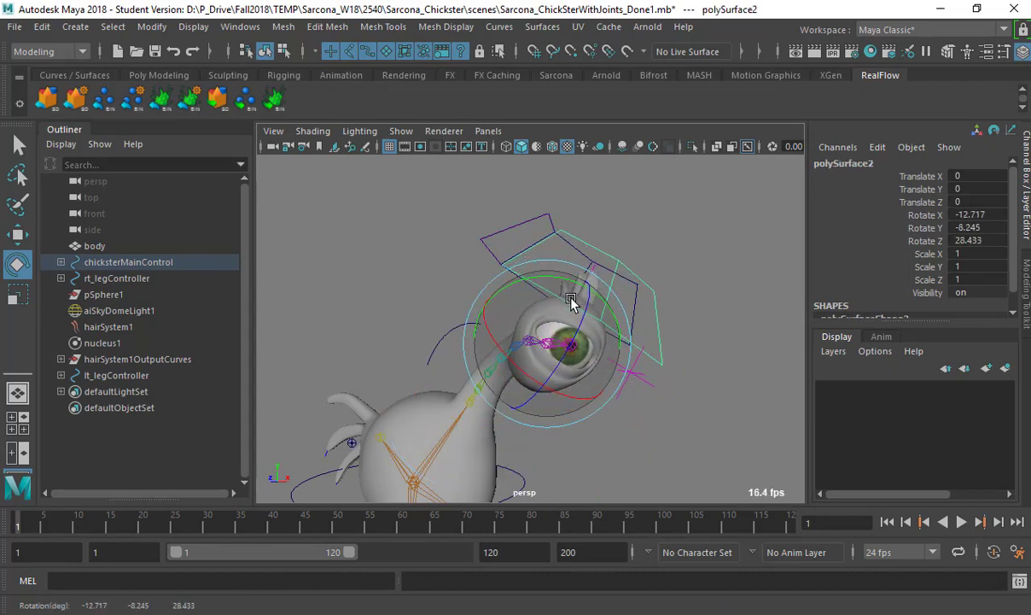
pyautogui.hotkey('ctrl', 'z')
pyautogui.hotkey('ctrl', 'z')
pyautogui.hotkey('ctrl', 'z')
pyautogui.hotkey('ctrl', 'z')
pyautogui.hotkey('ctrl', 'z')
pyautogui.hotkey('ctrl', 'z')
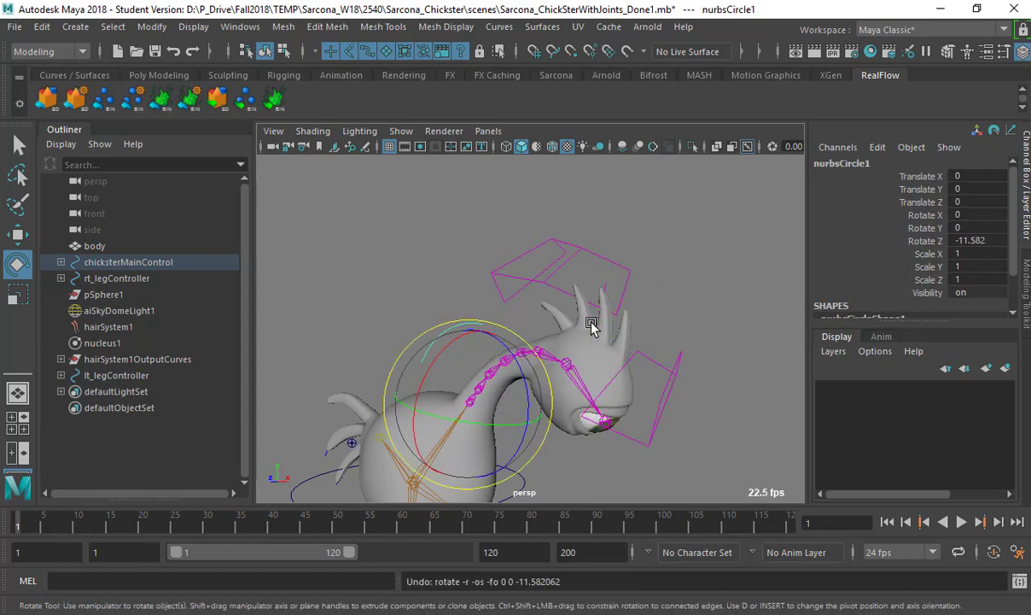
# Step: Try moving chicksterMainControl around the body to test the full rig, and undo the move
pyautogui.keyDown('alt'); pyautogui.moveTo(575, 361); pyautogui.dragTo(452, 299); pyautogui.keyUp('alt')
pyautogui.click(580, 382)
pyautogui.press('w')
pyautogui.hotkey('ctrl', 'z')
# Step: Try raising the right foot with rt_legController to test the leg, and undo the move
pyautogui.keyDown('alt'); pyautogui.moveTo(466, 452); pyautogui.dragTo(476, 338, button='middle'); pyautogui.keyUp('alt')
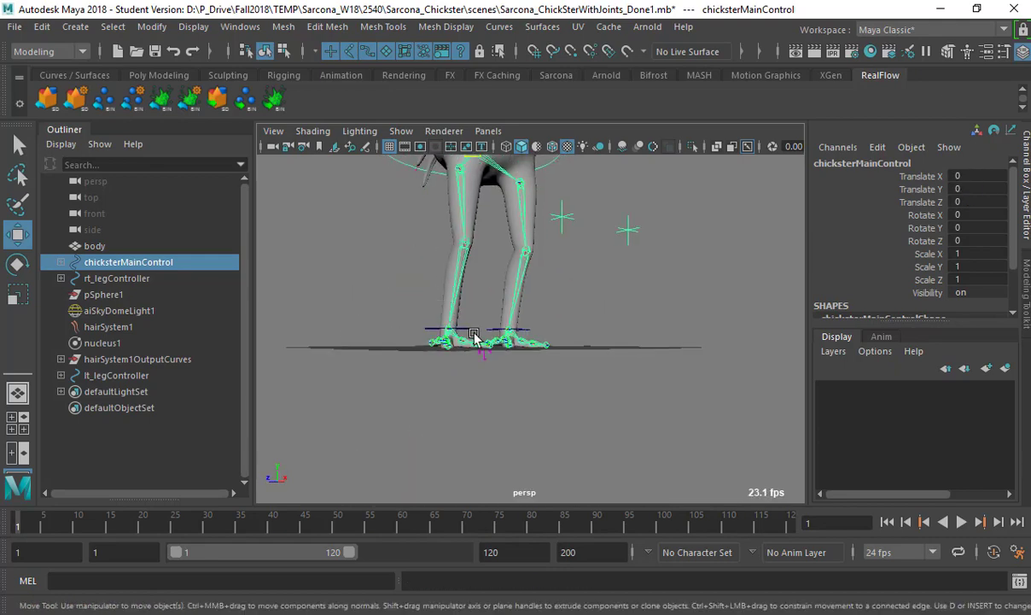
pyautogui.keyDown('alt'); pyautogui.moveTo(476, 338); pyautogui.dragTo(516, 360, button='right'); pyautogui.keyUp('alt')
pyautogui.keyDown('alt'); pyautogui.moveTo(516, 361); pyautogui.dragTo(499, 397); pyautogui.keyUp('alt')
pyautogui.click(424, 348)
pyautogui.keyDown('alt'); pyautogui.moveTo(428, 367); pyautogui.dragTo(516, 362); pyautogui.keyUp('alt')
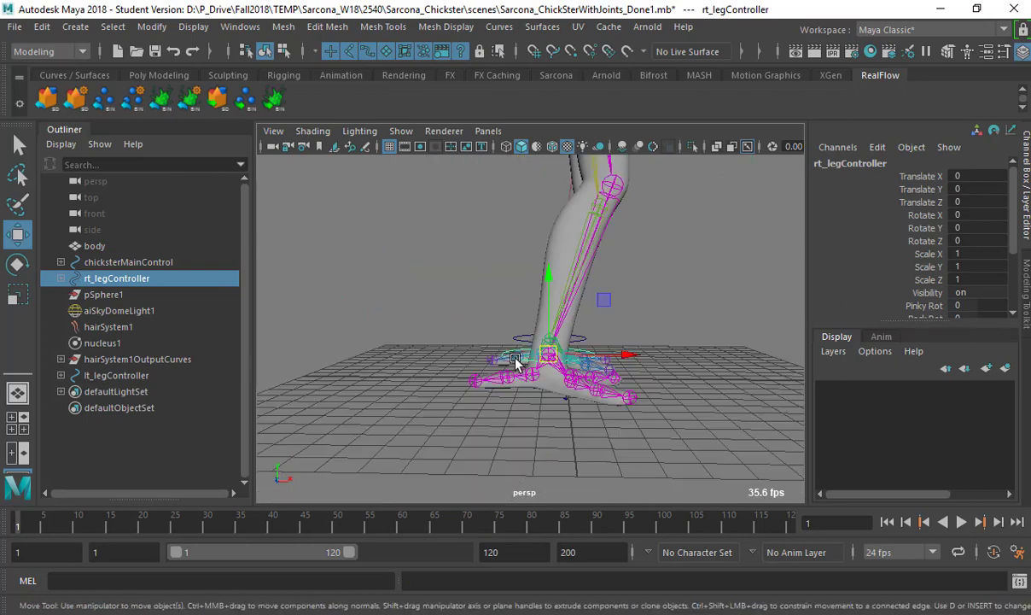
pyautogui.moveTo(596, 350); pyautogui.dragTo(596, 291)
pyautogui.hotkey('ctrl', 'z')
# Step: Try curling the right foot's toe with rt_legController's Pinky Rot attribute, and undo the change
pyautogui.keyDown('alt'); pyautogui.moveTo(737, 285); pyautogui.dragTo(701, 307); pyautogui.keyUp('alt')
pyautogui.scroll(-3, 950, 286)
pyautogui.click(865, 232)
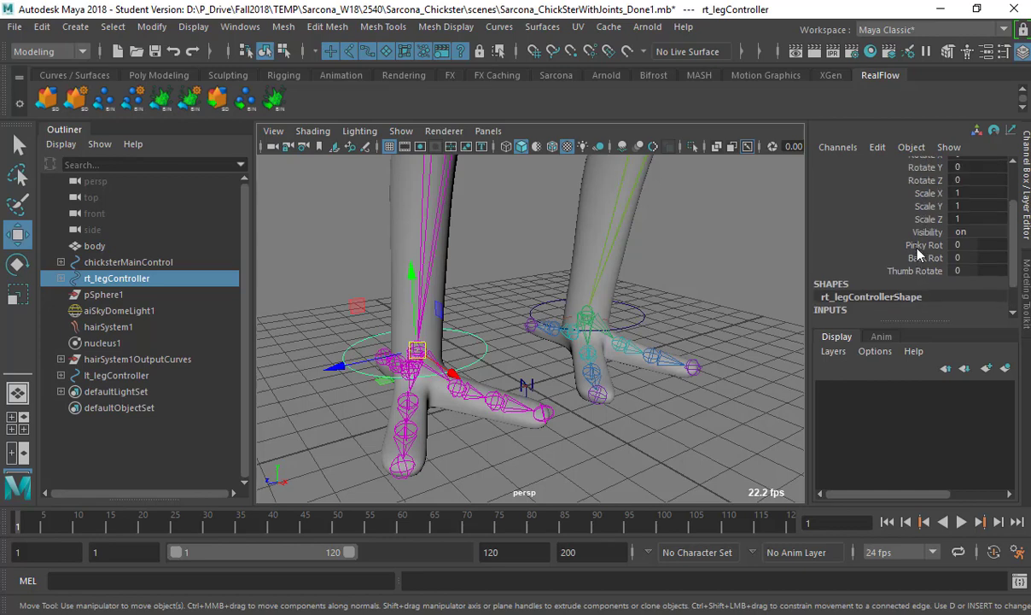
pyautogui.moveTo(570, 274); pyautogui.dragTo(714, 267, button='middle')
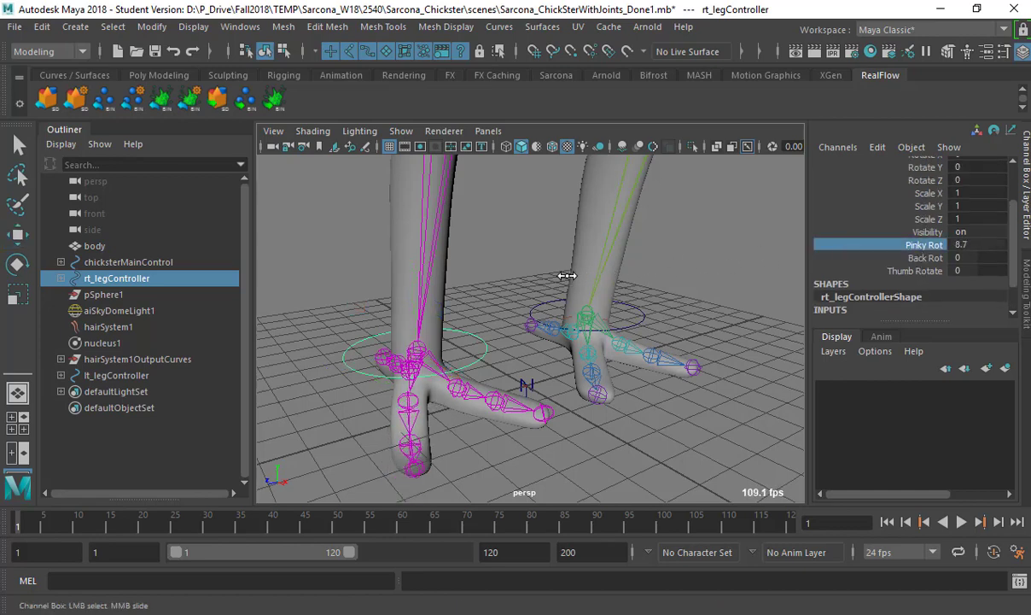
pyautogui.moveTo(567, 275); pyautogui.dragTo(622, 281, button='middle')
pyautogui.hotkey('ctrl', 'z')
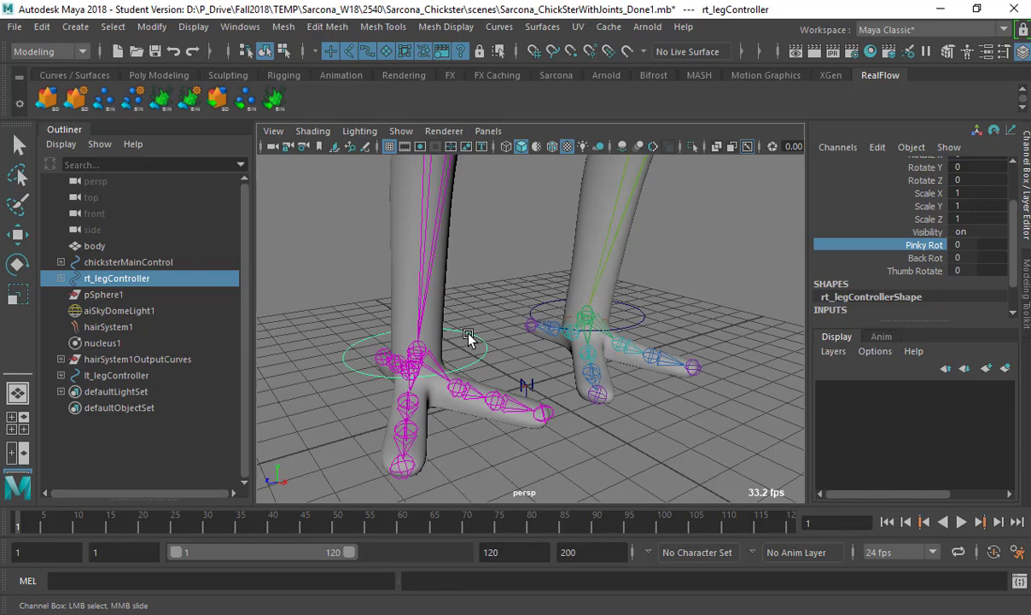
# Step: Try lifting the right foot backward with rt_legController to check the knee bend, and undo the move
pyautogui.keyDown('alt'); pyautogui.moveTo(468, 328); pyautogui.dragTo(367, 284, button='right'); pyautogui.keyUp('alt')
pyautogui.keyDown('alt'); pyautogui.moveTo(366, 283); pyautogui.dragTo(421, 357, button='middle'); pyautogui.keyUp('alt')
pyautogui.keyDown('alt'); pyautogui.moveTo(421, 357); pyautogui.dragTo(489, 363); pyautogui.keyUp('alt')
pyautogui.press('w')
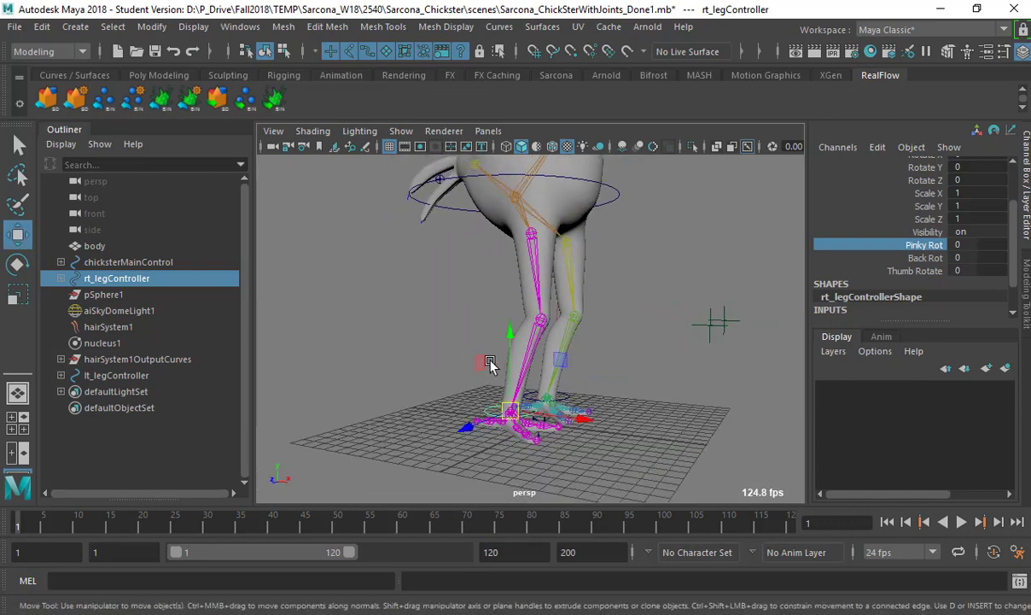
pyautogui.moveTo(509, 414); pyautogui.dragTo(487, 376)
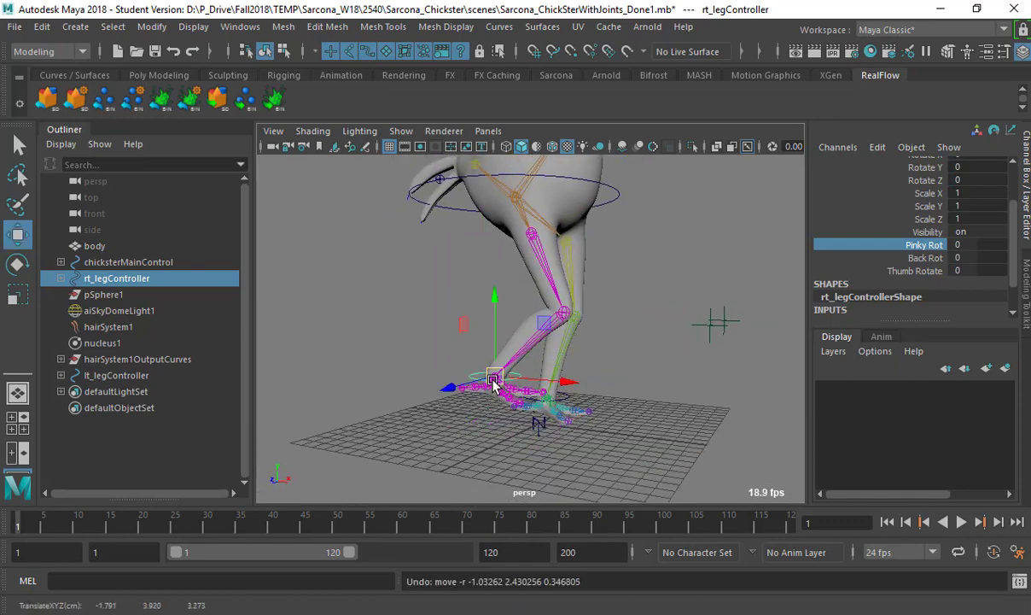
pyautogui.hotkey('ctrl', 'z')
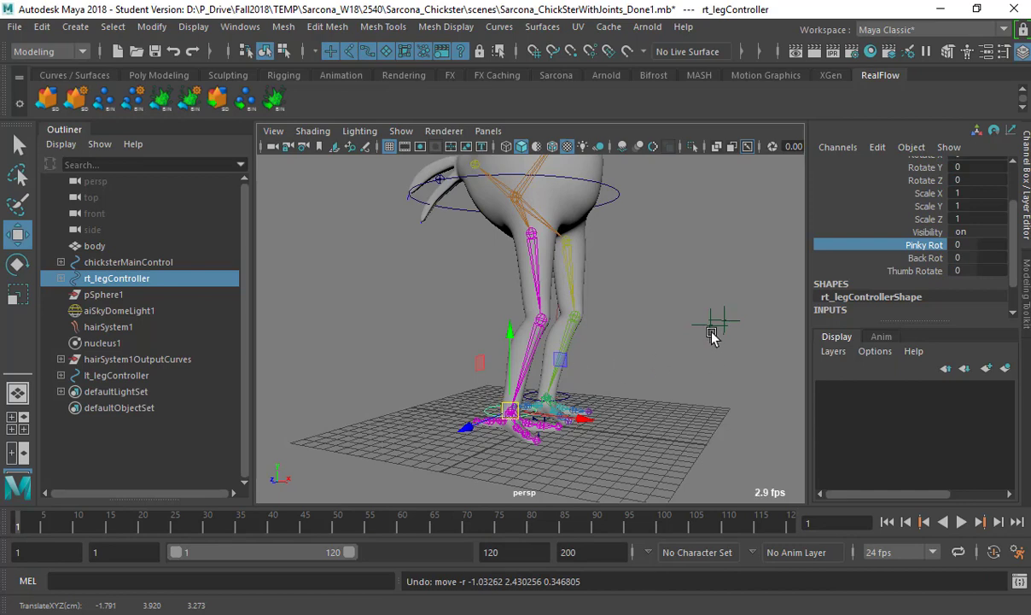
# Step: Try the locator control in front of the right knee, and undo the test
pyautogui.click(707, 326)
pyautogui.keyDown('alt'); pyautogui.moveTo(701, 327); pyautogui.dragTo(337, 382); pyautogui.keyUp('alt')
pyautogui.hotkey('ctrl', 'z')
# Step: Examine the body from the front and side and select the tail's hairSystem1
pyautogui.click(636, 309)
pyautogui.keyDown('alt'); pyautogui.moveTo(639, 309); pyautogui.dragTo(663, 392, button='middle'); pyautogui.keyUp('alt')
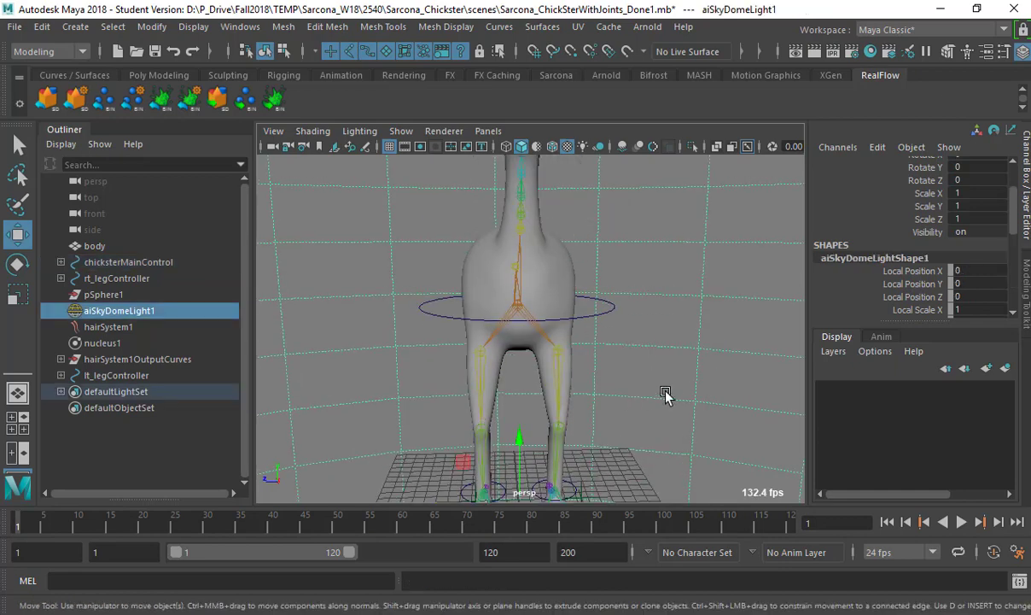
pyautogui.keyDown('alt'); pyautogui.moveTo(664, 393); pyautogui.dragTo(658, 325); pyautogui.keyUp('alt')
pyautogui.click(642, 305)
pyautogui.keyDown('alt'); pyautogui.moveTo(658, 324); pyautogui.dragTo(658, 376, button='middle'); pyautogui.keyUp('alt')
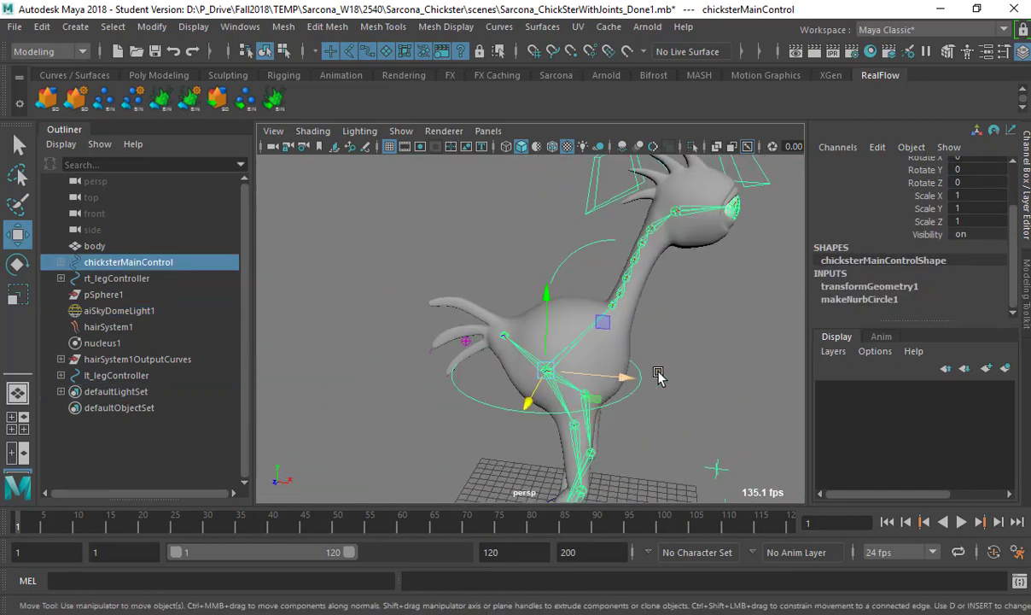
pyautogui.keyDown('alt'); pyautogui.moveTo(659, 376); pyautogui.dragTo(679, 365); pyautogui.keyUp('alt')
pyautogui.keyDown('alt'); pyautogui.moveTo(472, 353); pyautogui.dragTo(594, 339, button='right'); pyautogui.keyUp('alt')
pyautogui.keyDown('alt'); pyautogui.moveTo(593, 339); pyautogui.dragTo(456, 343); pyautogui.keyUp('alt')
pyautogui.click(414, 339)
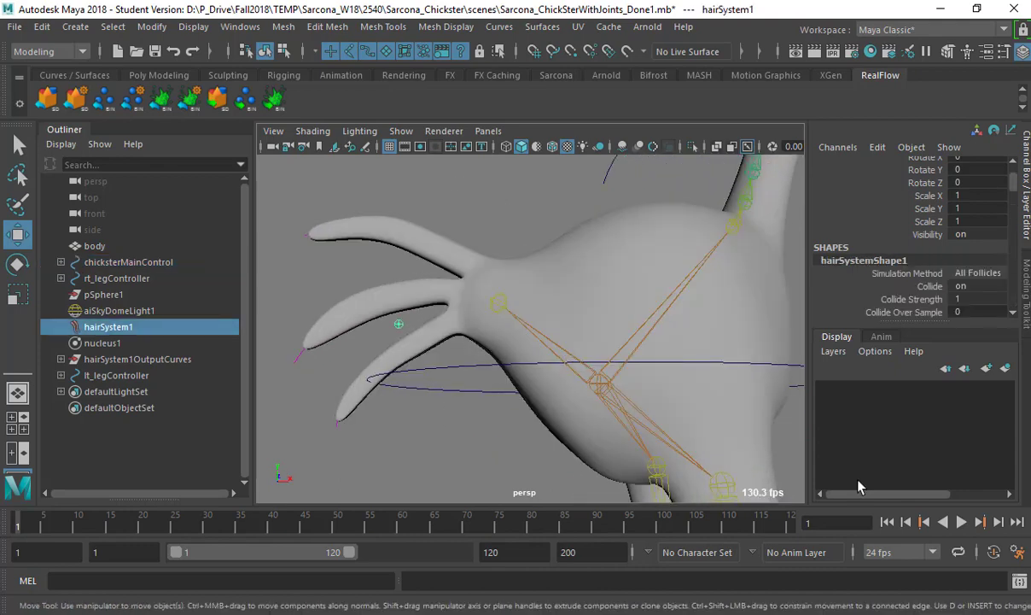
# Step: Try rotating chicksterMainControl about Y to swing the body and tail, and undo the rotation
pyautogui.click(705, 365)
pyautogui.press('e')
pyautogui.moveTo(601, 382); pyautogui.dragTo(679, 380)
pyautogui.hotkey('ctrl', 'z')
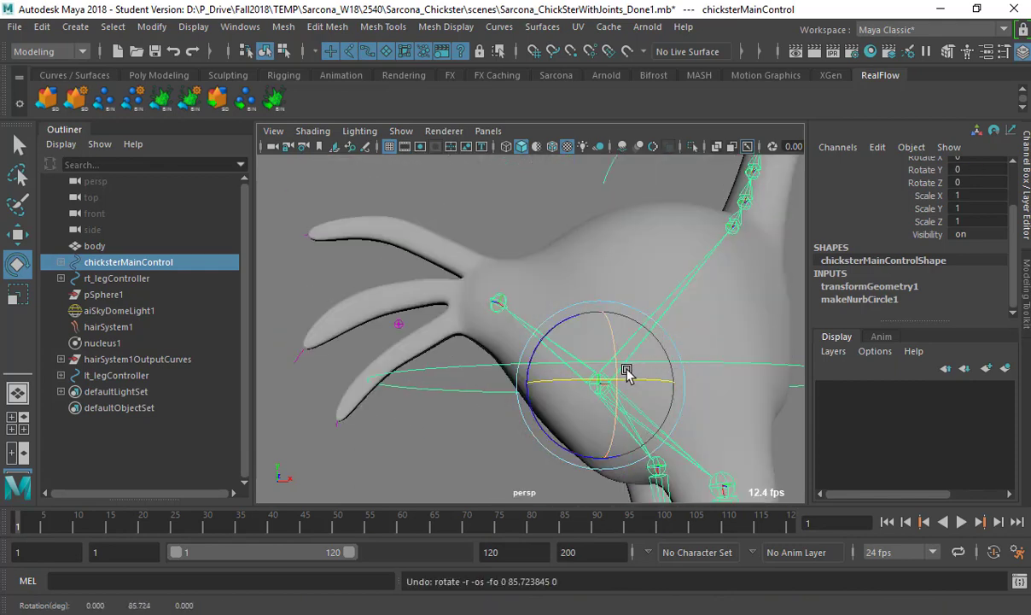
# Step: Key chicksterMainControl at frame 1, and at frame 21 key it rotated about 59.8 degrees in Y
pyautogui.keyDown('alt'); pyautogui.moveTo(626, 373); pyautogui.dragTo(549, 373, button='right'); pyautogui.keyUp('alt')
pyautogui.keyDown('alt'); pyautogui.moveTo(550, 373); pyautogui.dragTo(536, 388); pyautogui.keyUp('alt')
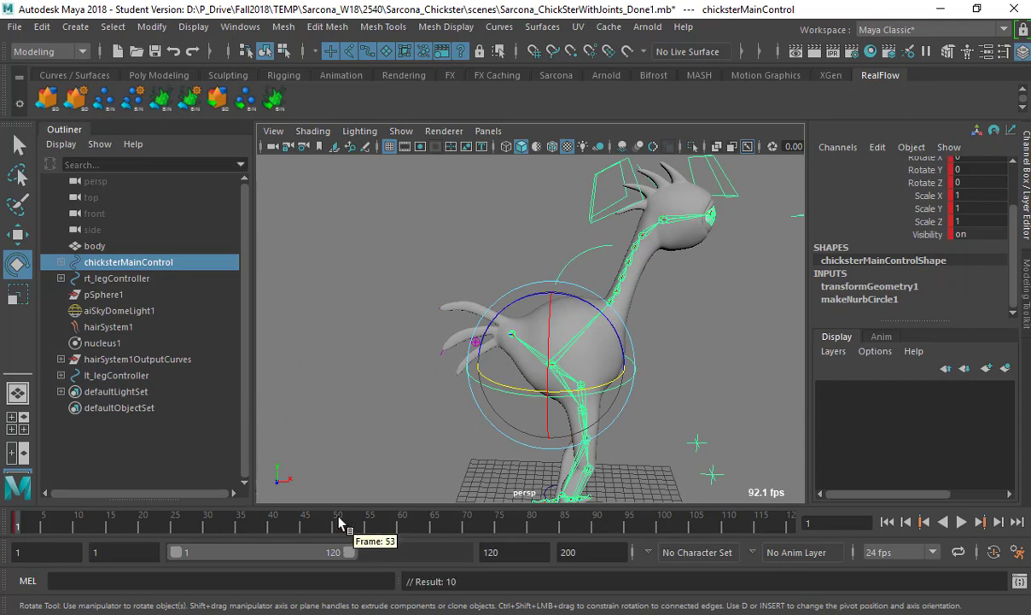
pyautogui.click(150, 523)
pyautogui.click(524, 388)
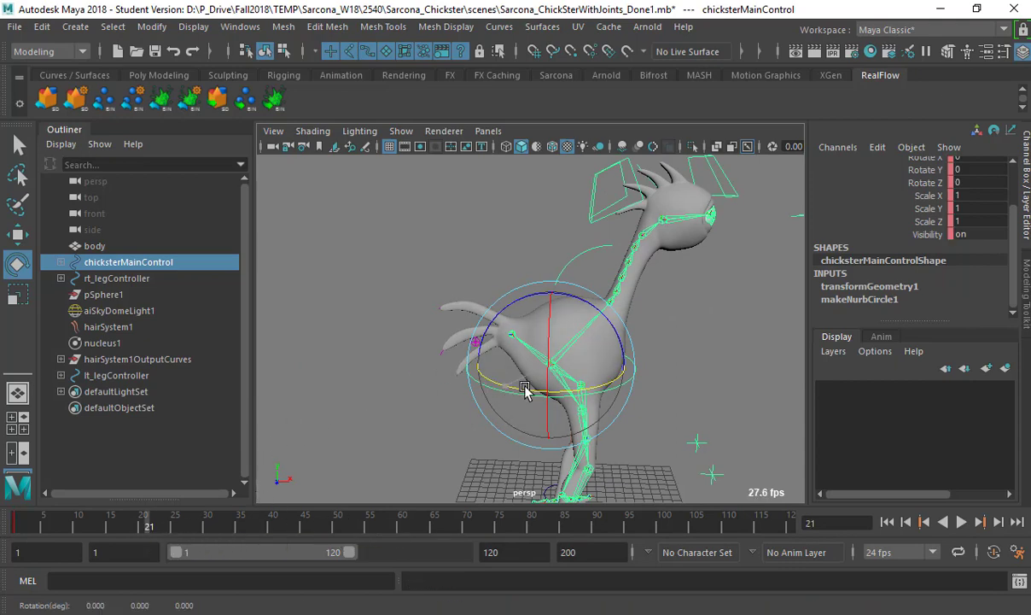
pyautogui.moveTo(525, 389); pyautogui.dragTo(589, 391)
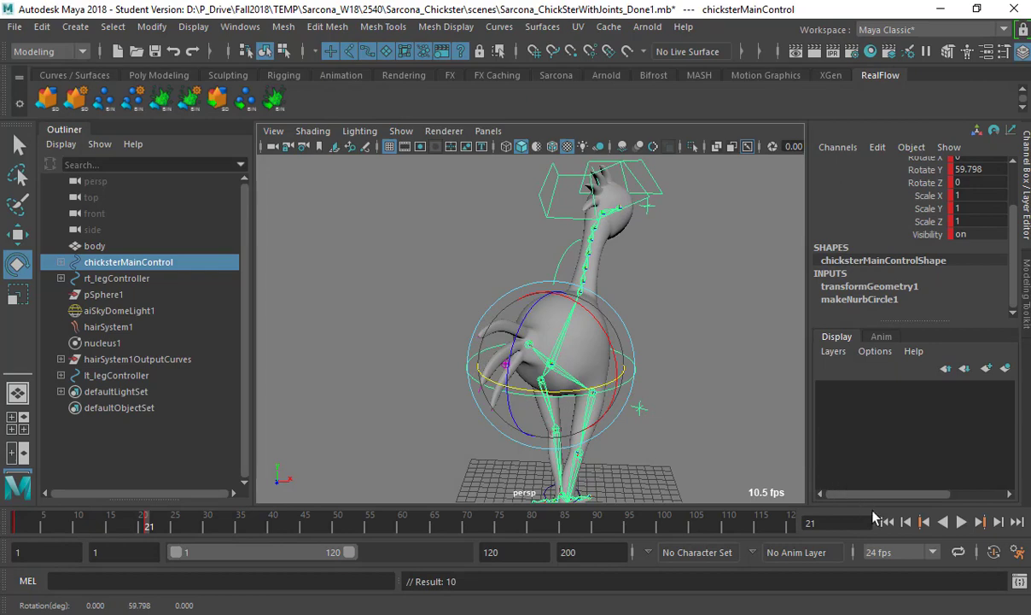
# Step: Play the body turn twice from the start to check the tail's dynamic motion, and return to frame 1
pyautogui.hotkey('alt', 'v')
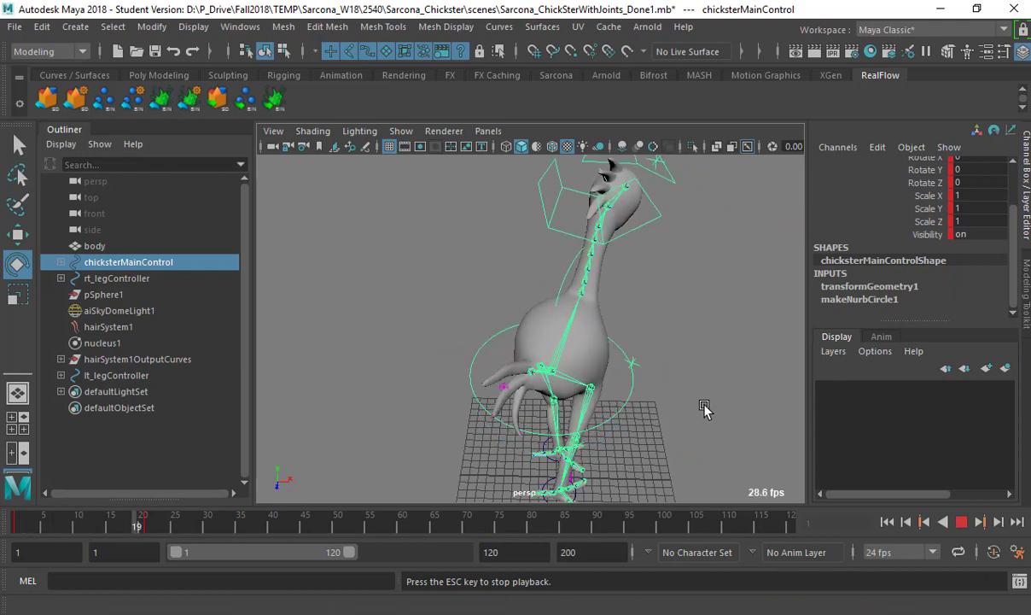
pyautogui.press('Escape')
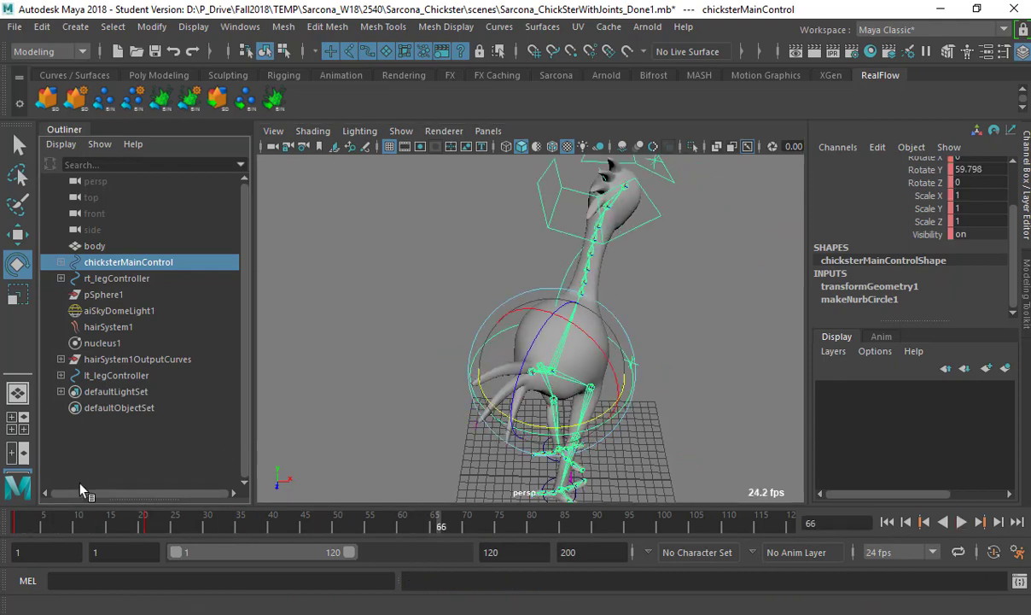
pyautogui.click(15, 524)
pyautogui.hotkey('alt', 'v')
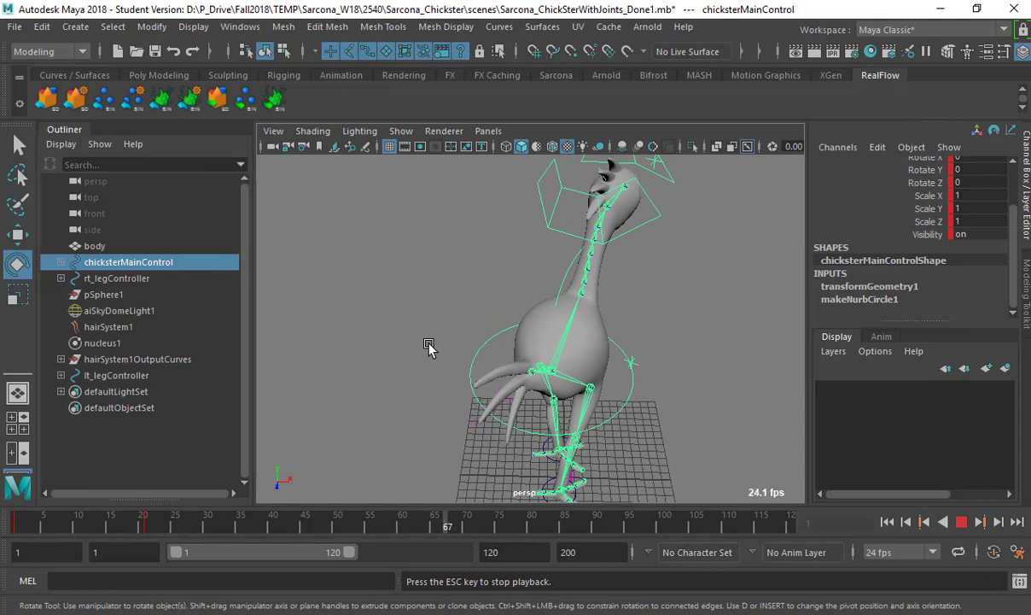
pyautogui.press('Escape')
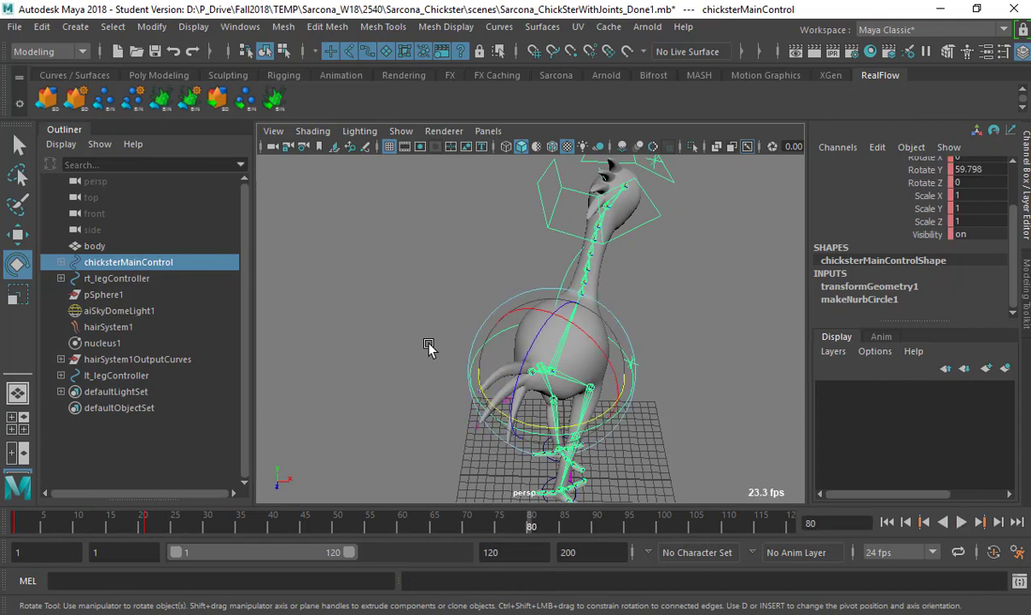
pyautogui.click(886, 522)
# Step: Select the bend handle on the head and set bend1's Curvature to about 41.253
pyautogui.keyDown('alt'); pyautogui.moveTo(668, 280); pyautogui.dragTo(637, 397, button='middle'); pyautogui.keyUp('alt')
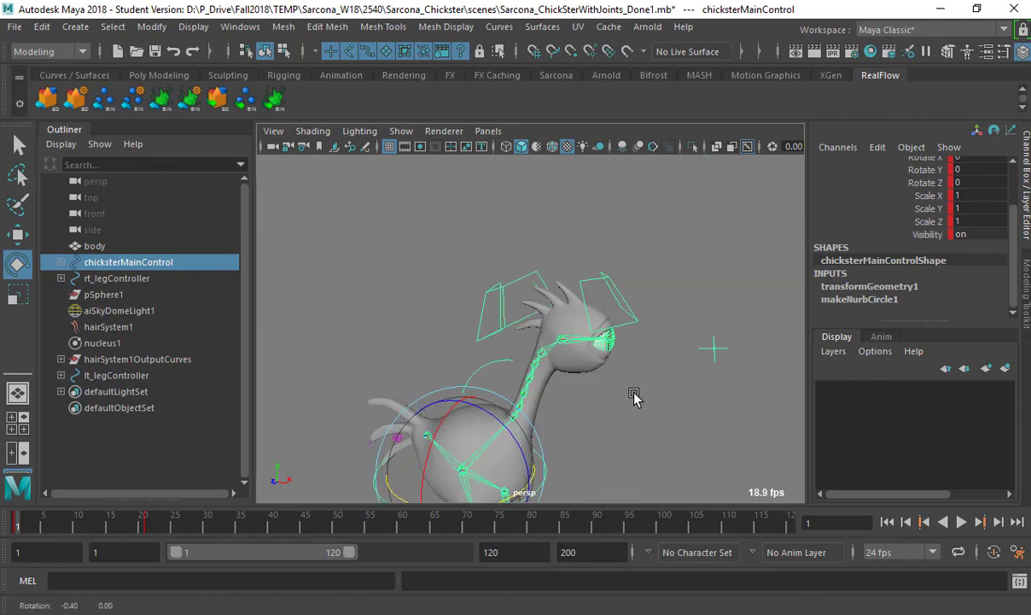
pyautogui.keyDown('alt'); pyautogui.moveTo(638, 396); pyautogui.dragTo(716, 379, button='right'); pyautogui.keyUp('alt')
pyautogui.keyDown('alt'); pyautogui.moveTo(715, 380); pyautogui.dragTo(586, 248); pyautogui.keyUp('alt')
pyautogui.click(555, 254)
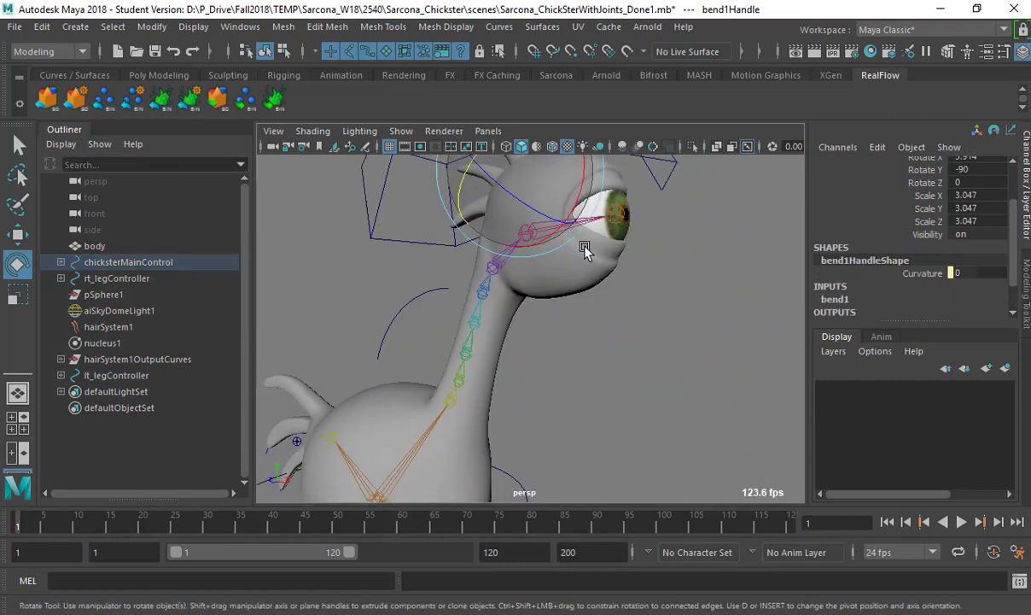
pyautogui.keyDown('alt'); pyautogui.moveTo(586, 248); pyautogui.dragTo(622, 378, button='middle'); pyautogui.keyUp('alt')
pyautogui.click(845, 301)
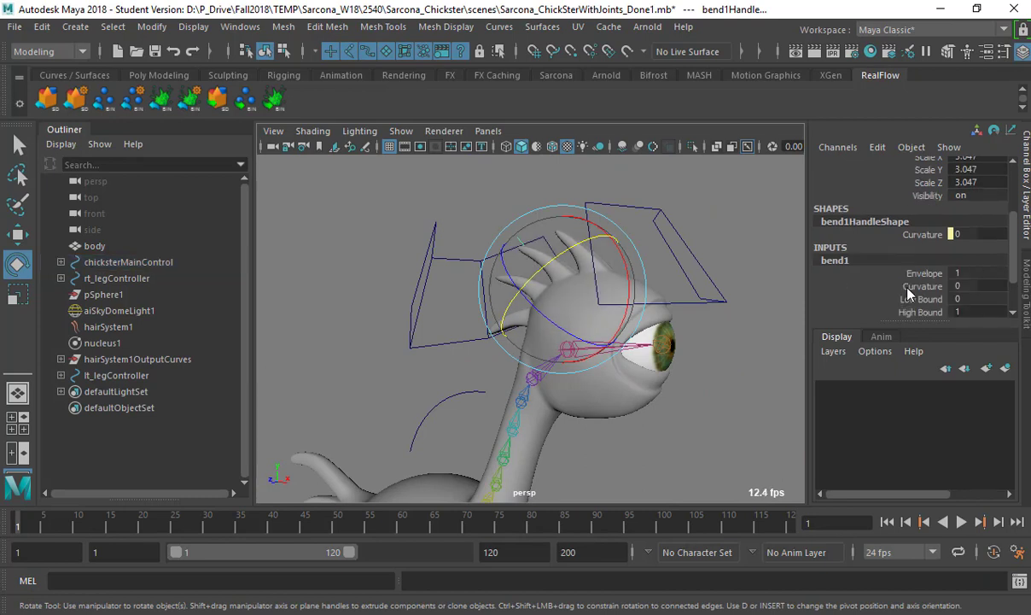
pyautogui.click(922, 286)
pyautogui.moveTo(702, 350)
pyautogui.mouseDown(button='middle')
pyautogui.moveTo(714, 348)
pyautogui.moveTo(555, 341)
pyautogui.moveTo(713, 365)
pyautogui.mouseUp(button='middle')
# Step: Play the animation up to frame 22 and examine the tail's output curves and the head from several angles
pyautogui.hotkey('alt', 'v')
pyautogui.scroll(-6, 522, 368)
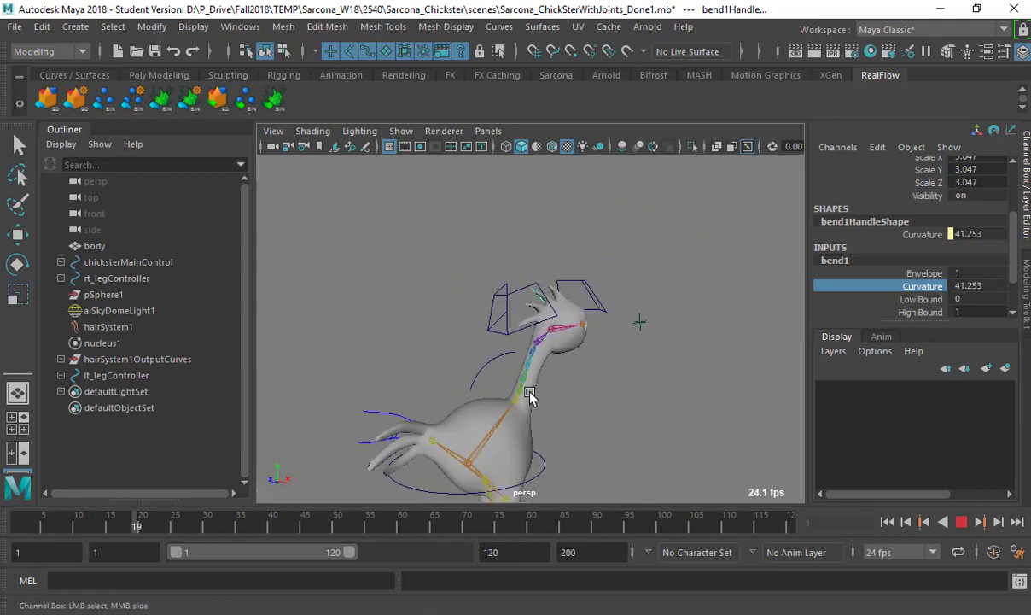
pyautogui.hotkey('alt', 'v')
pyautogui.keyDown('alt'); pyautogui.moveTo(526, 396); pyautogui.dragTo(556, 353, button='middle'); pyautogui.keyUp('alt')
pyautogui.click(423, 337)
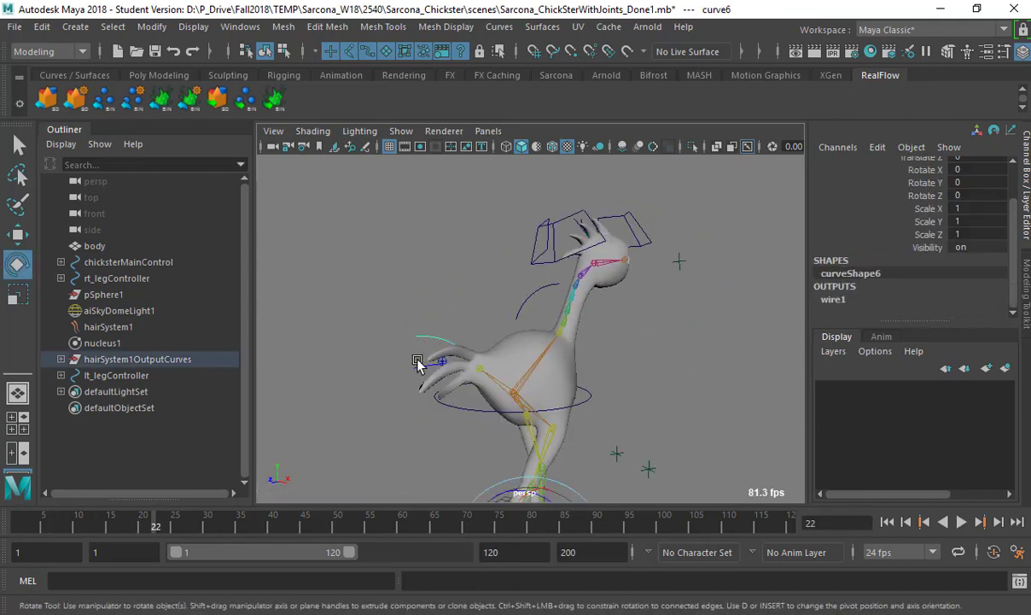
pyautogui.click(414, 369)
pyautogui.click(417, 373)
pyautogui.keyDown('alt'); pyautogui.moveTo(419, 376); pyautogui.dragTo(504, 368); pyautogui.keyUp('alt')
pyautogui.keyDown('alt'); pyautogui.moveTo(547, 333); pyautogui.dragTo(790, 278, button='right'); pyautogui.keyUp('alt')
pyautogui.keyDown('alt'); pyautogui.moveTo(649, 256); pyautogui.dragTo(582, 225); pyautogui.keyUp('alt')
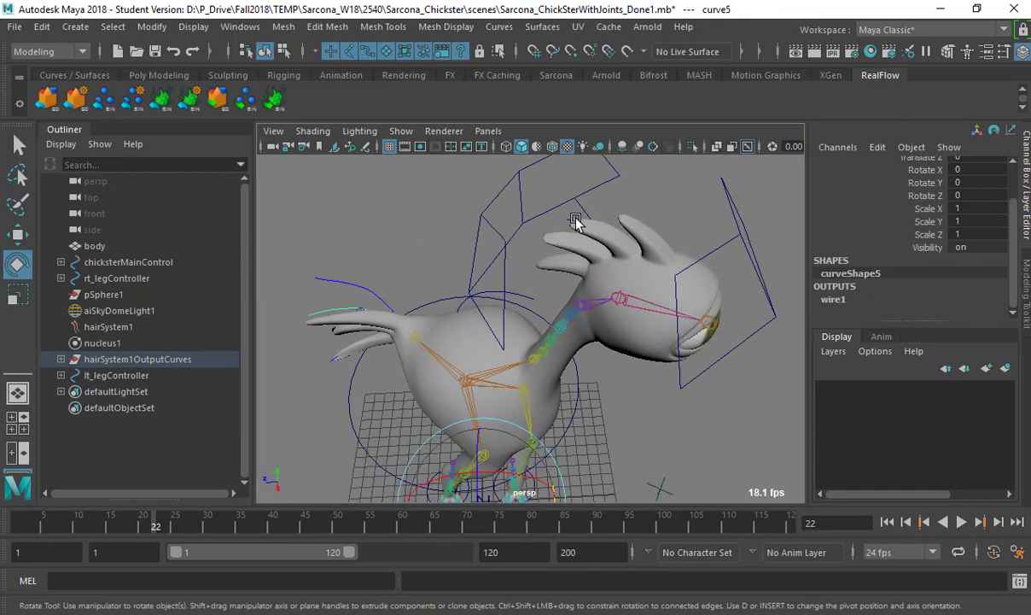
pyautogui.click(572, 218)
pyautogui.keyDown('alt'); pyautogui.moveTo(517, 337); pyautogui.dragTo(424, 103); pyautogui.keyUp('alt')
# Step: Open the StartupChickSter.ma scene without saving the rig scene's changes, and accept the student version notice
pyautogui.hotkey('ctrl', 'o')
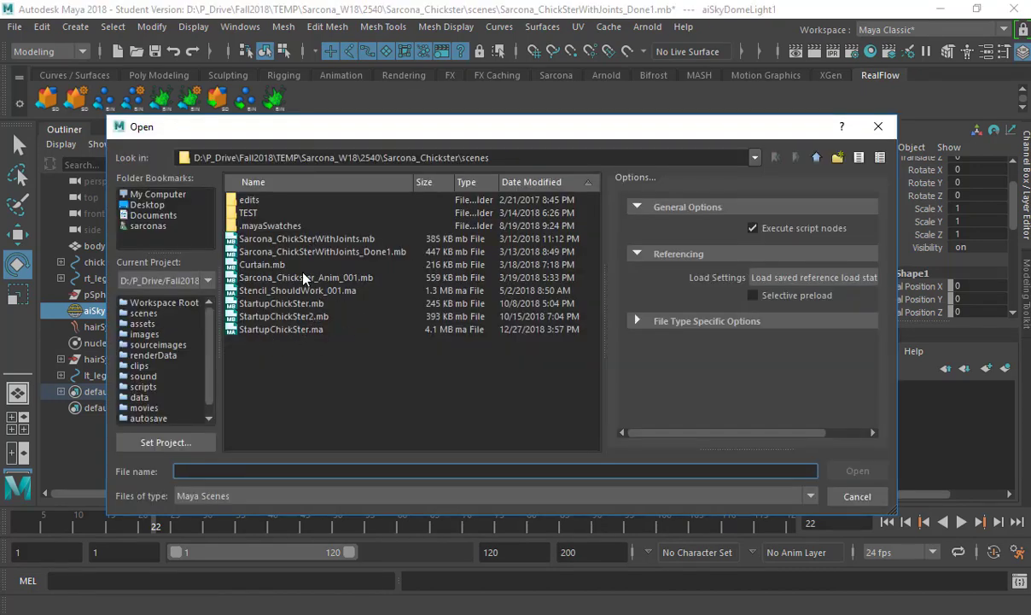
pyautogui.click(298, 304)
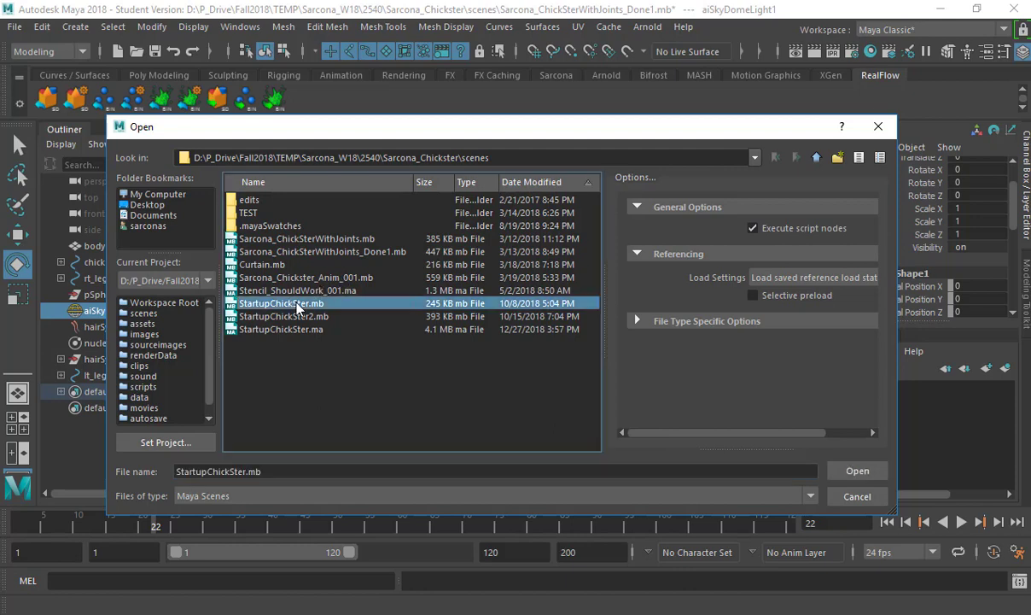
pyautogui.doubleClick(280, 307)
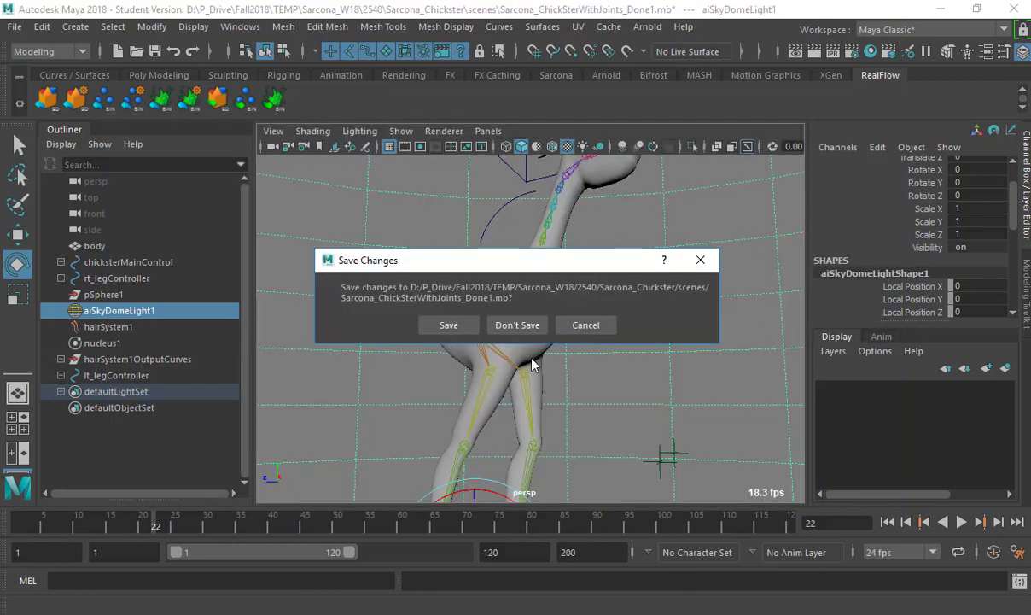
pyautogui.click(526, 327)
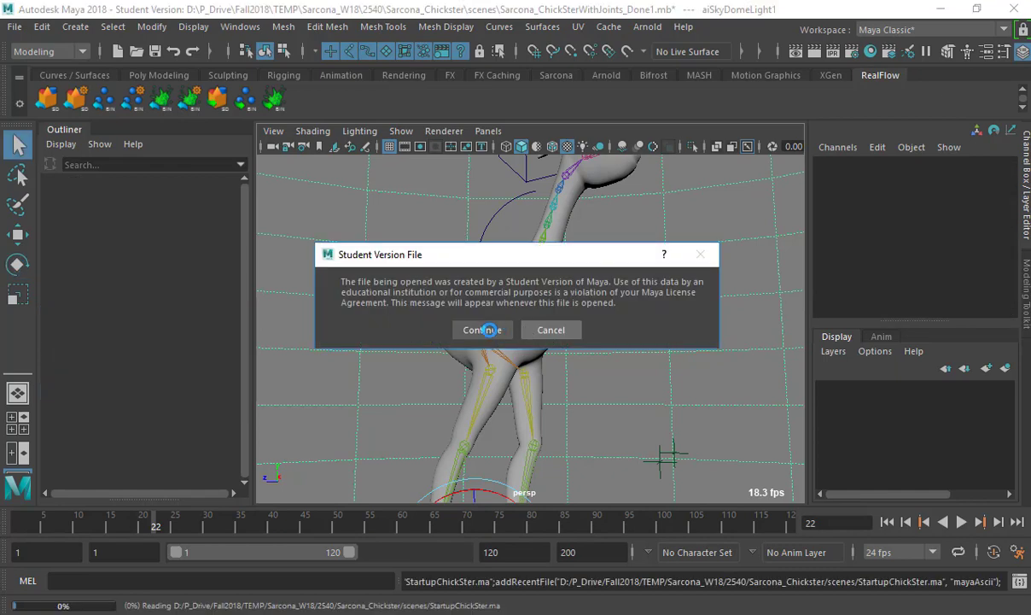
pyautogui.click(461, 327)
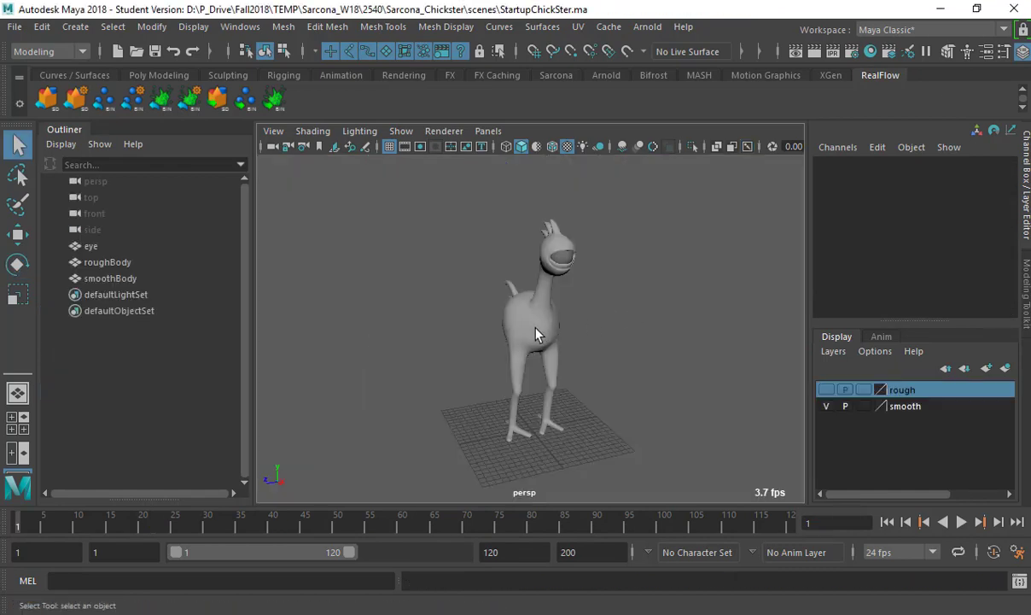
# Step: Turn on textured display, hide the smooth layer, show the rough layer and select roughBody
pyautogui.keyDown('alt'); pyautogui.moveTo(537, 334); pyautogui.dragTo(726, 318); pyautogui.keyUp('alt')
pyautogui.moveTo(725, 319)
pyautogui.keyDown('alt'); pyautogui.mouseDown(button='right')
pyautogui.moveTo(742, 316)
pyautogui.moveTo(610, 357)
pyautogui.moveTo(533, 345)
pyautogui.mouseUp(button='right'); pyautogui.keyUp('alt')
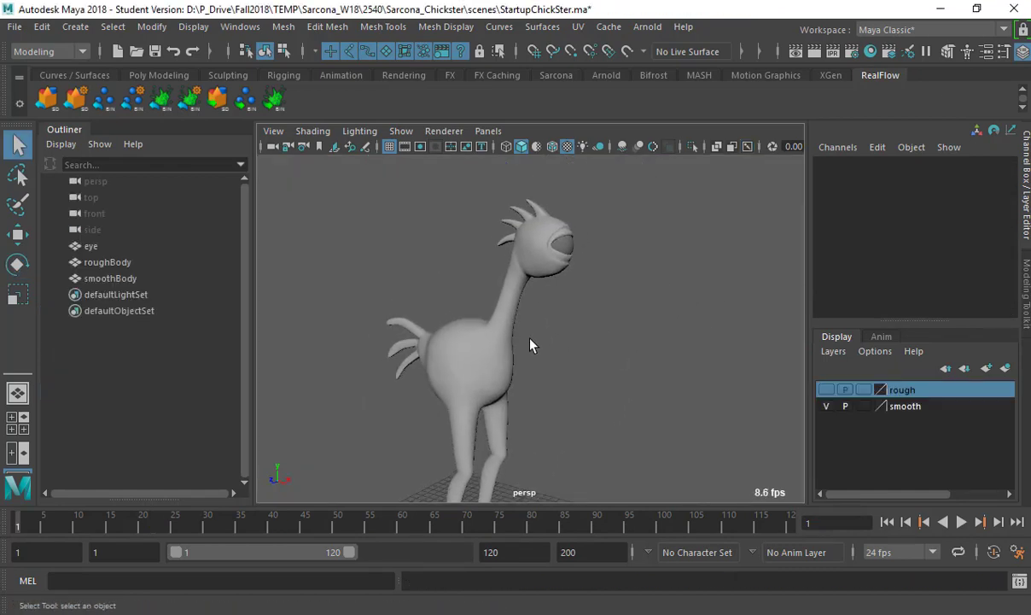
pyautogui.press('6')
pyautogui.keyDown('alt'); pyautogui.moveTo(613, 288); pyautogui.dragTo(552, 289); pyautogui.keyUp('alt')
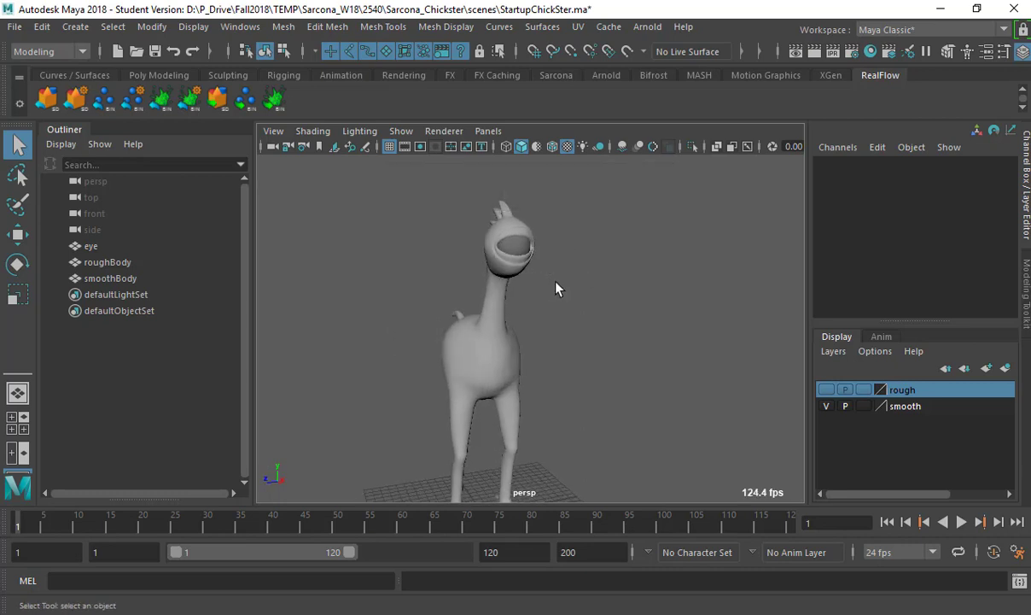
pyautogui.click(828, 406)
pyautogui.click(826, 389)
pyautogui.click(462, 380)
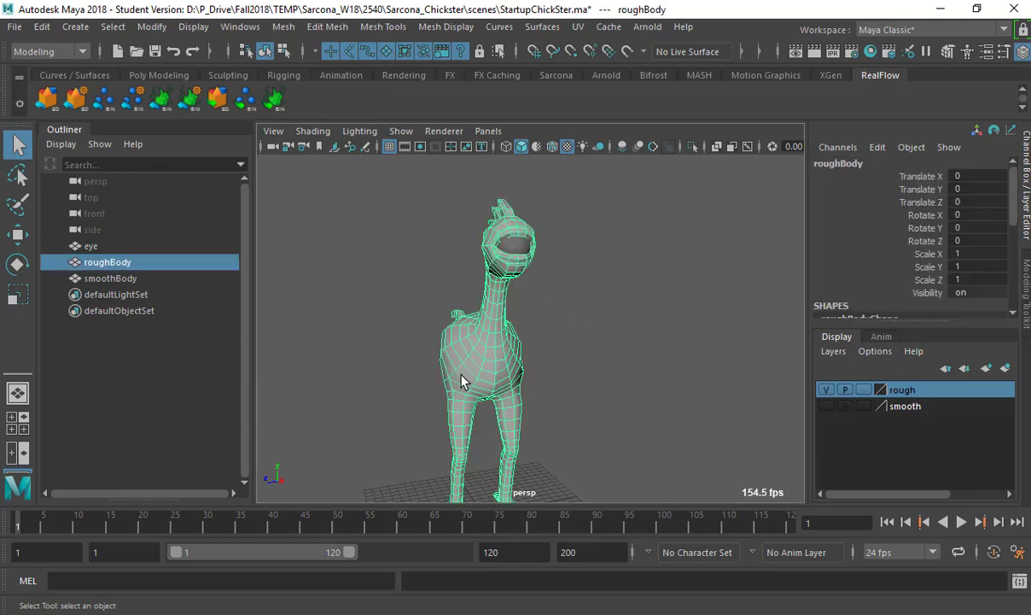
# Step: Display roughBody with smooth mesh preview and check it from the side and front
pyautogui.keyDown('alt'); pyautogui.moveTo(447, 350); pyautogui.dragTo(514, 342, button='right'); pyautogui.keyUp('alt')
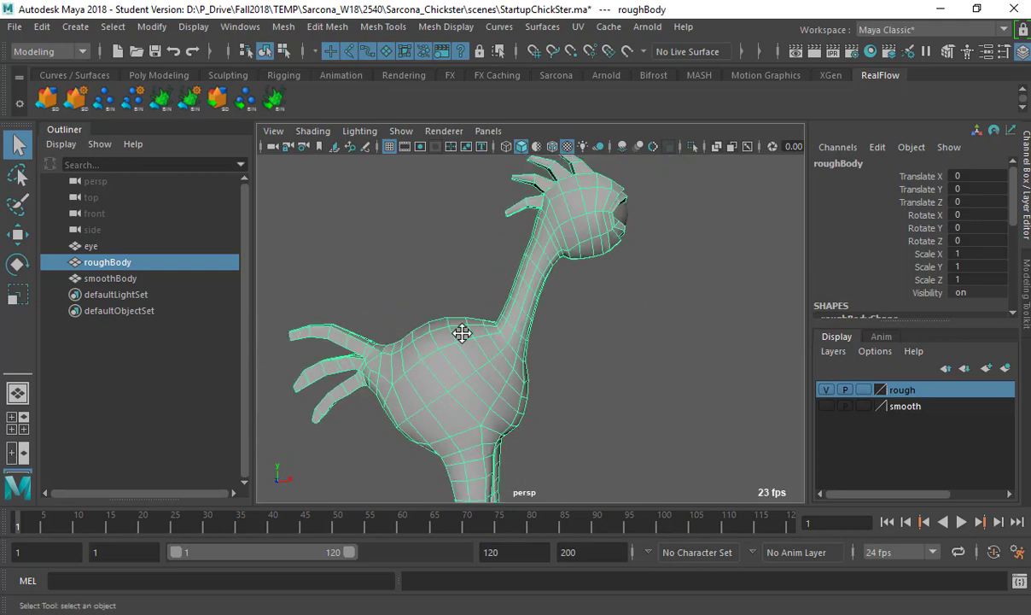
pyautogui.keyDown('alt'); pyautogui.moveTo(462, 334); pyautogui.dragTo(445, 330, button='middle'); pyautogui.keyUp('alt')
pyautogui.press('3')
pyautogui.keyDown('alt'); pyautogui.moveTo(531, 307); pyautogui.dragTo(459, 322); pyautogui.keyUp('alt')
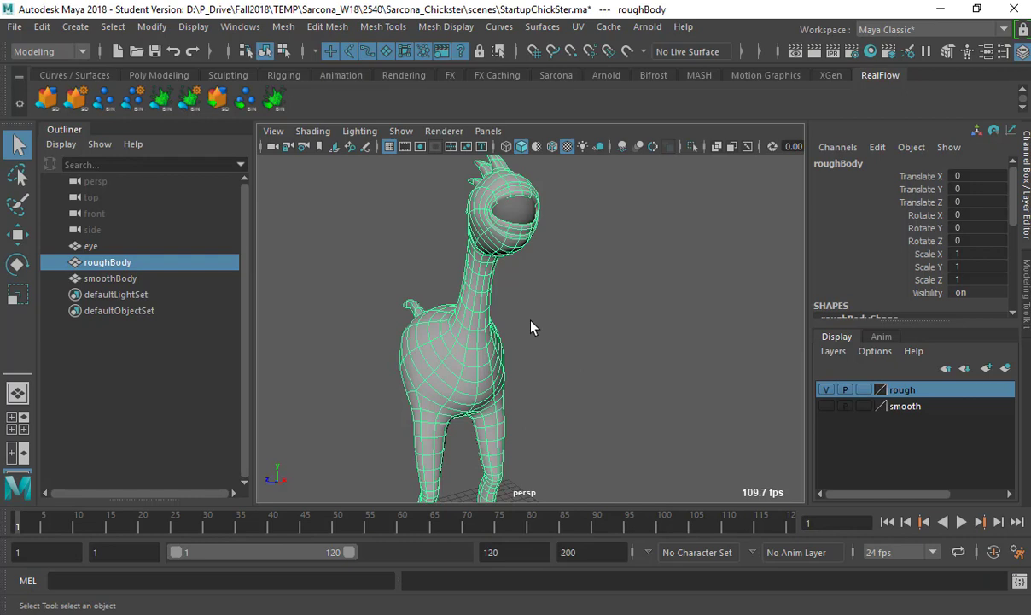
# Step: Hide the rough layer, show the smooth layer and display smoothBody with smooth mesh preview
pyautogui.click(827, 389)
pyautogui.click(827, 406)
pyautogui.click(444, 392)
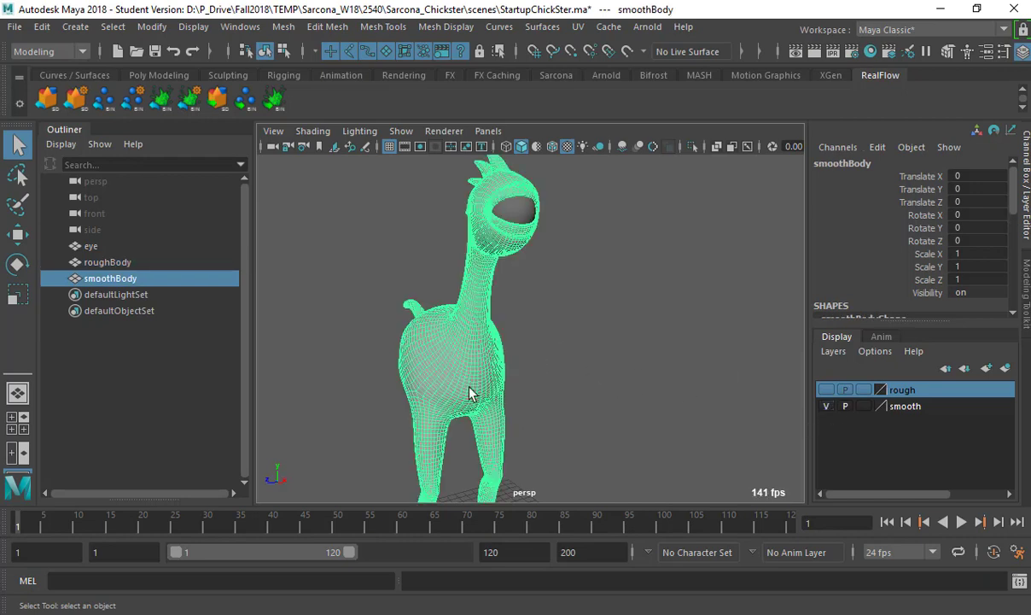
pyautogui.press('3')
pyautogui.click(700, 255)
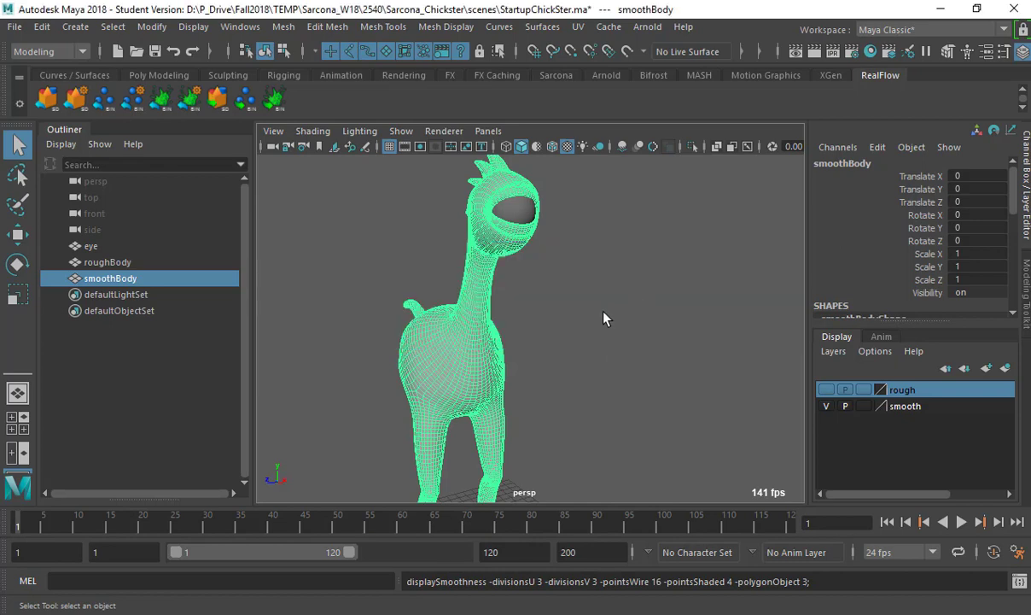
# Step: Return smoothBody to its unsmoothed display, deselect it and check the body from behind
pyautogui.press('1')
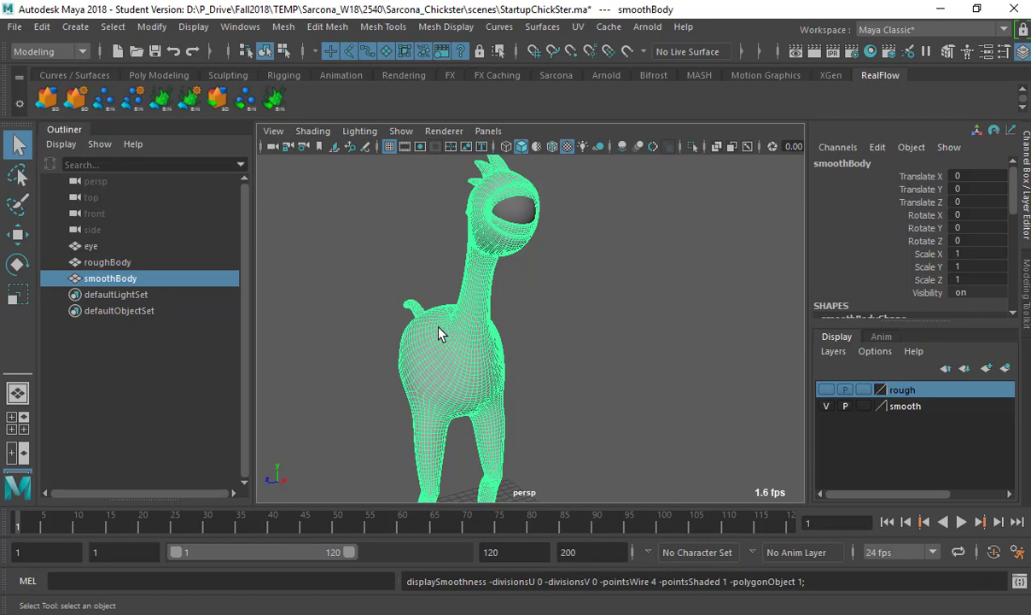
pyautogui.click(552, 310)
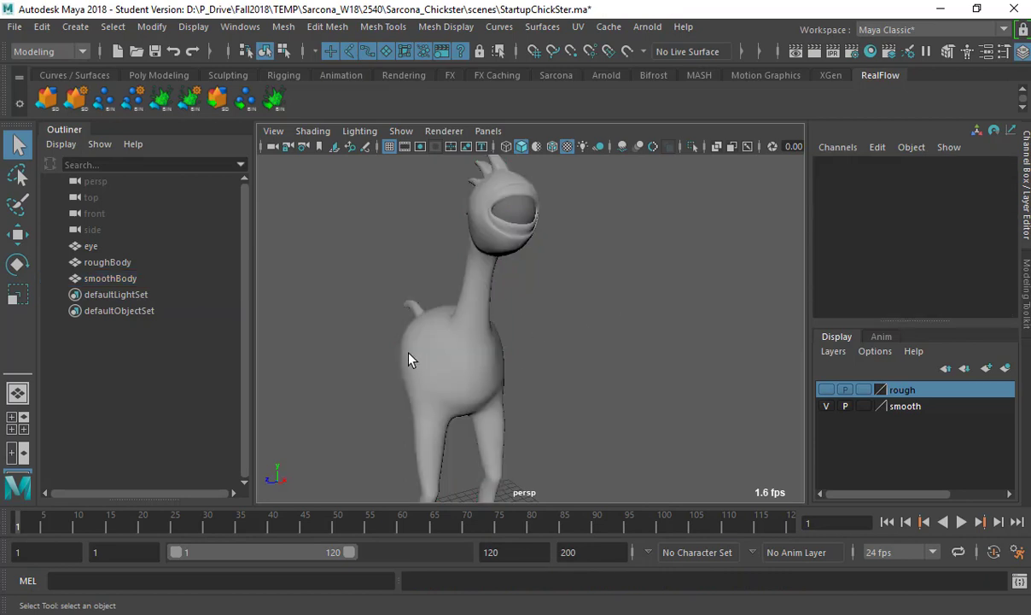
pyautogui.keyDown('alt'); pyautogui.moveTo(409, 356); pyautogui.dragTo(705, 371); pyautogui.keyUp('alt')
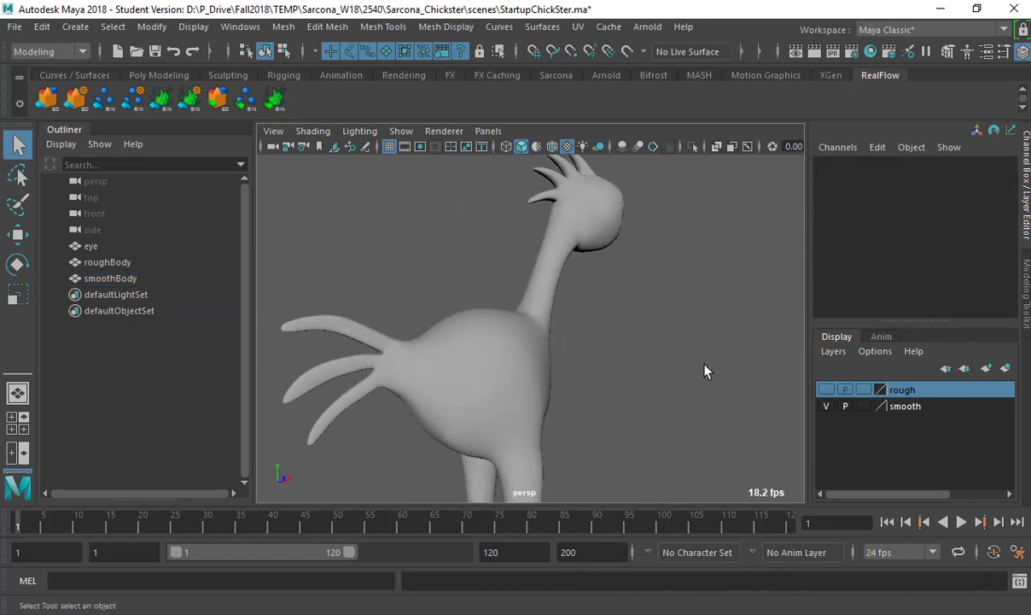
# Step: Hide the smooth layer, show the rough layer and check roughBody both selected and deselected
pyautogui.click(828, 406)
pyautogui.click(827, 389)
pyautogui.moveTo(579, 337); pyautogui.dragTo(474, 377)
pyautogui.scroll(-5, 453, 379)
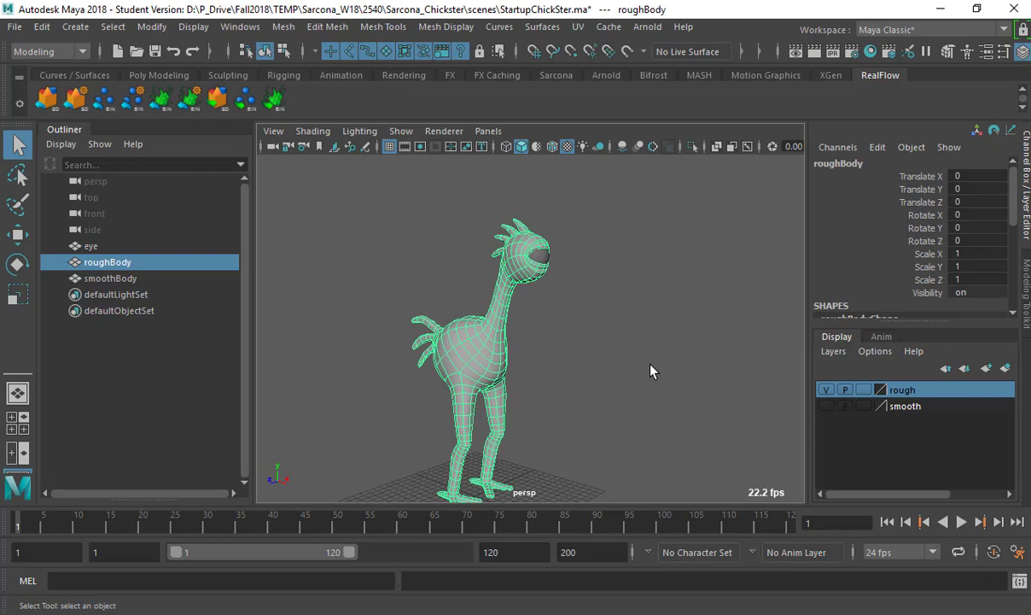
pyautogui.click(570, 371)
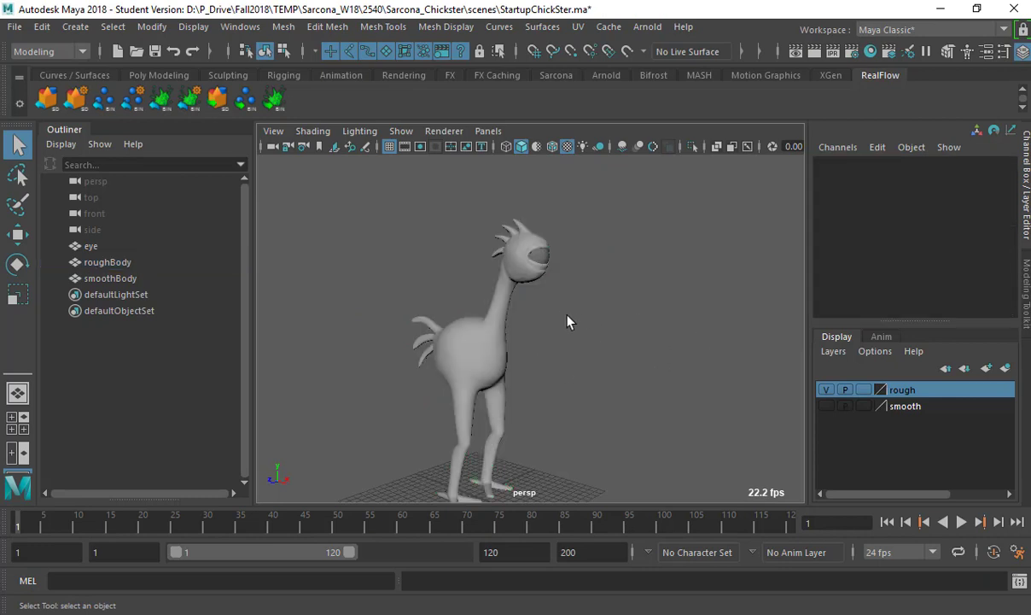
pyautogui.keyDown('alt'); pyautogui.moveTo(566, 320); pyautogui.dragTo(580, 277); pyautogui.keyUp('alt')
pyautogui.scroll(5, 580, 277)
pyautogui.moveTo(627, 313); pyautogui.dragTo(398, 368)
# Step: Switch the viewport to the back view (front -Z) and fit the whole bird's side profile in it
pyautogui.click(601, 289)
pyautogui.press('space')
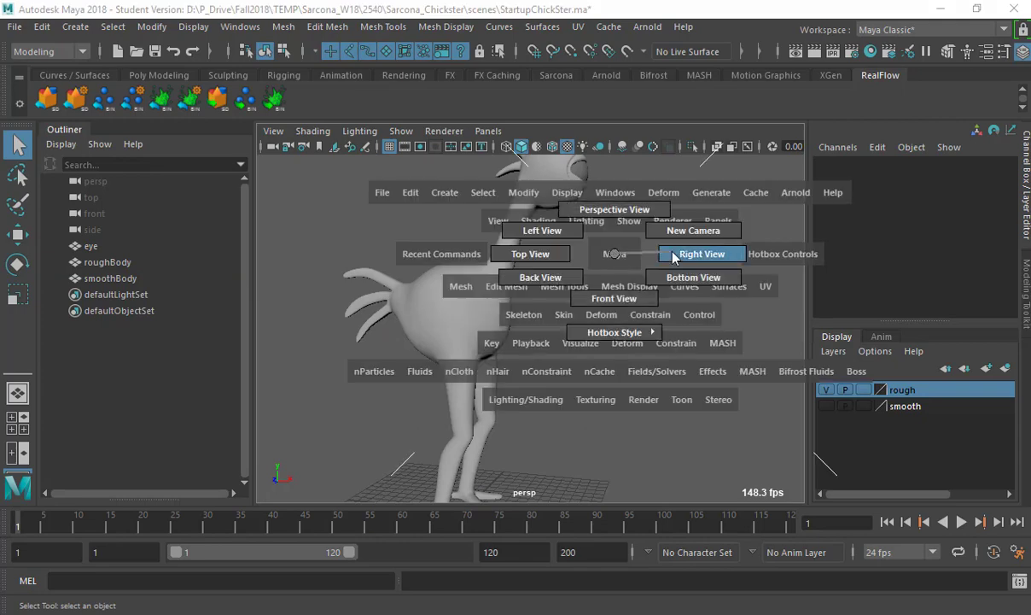
pyautogui.click(675, 254)
pyautogui.scroll(-5, 552, 337)
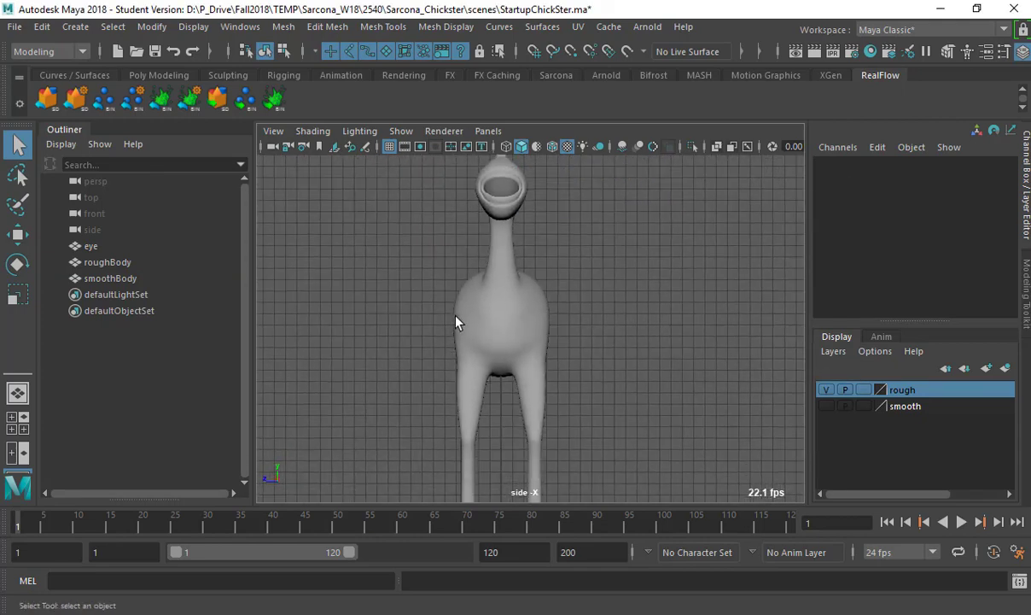
pyautogui.press('space')
pyautogui.click(456, 361)
pyautogui.scroll(-5, 354, 272)
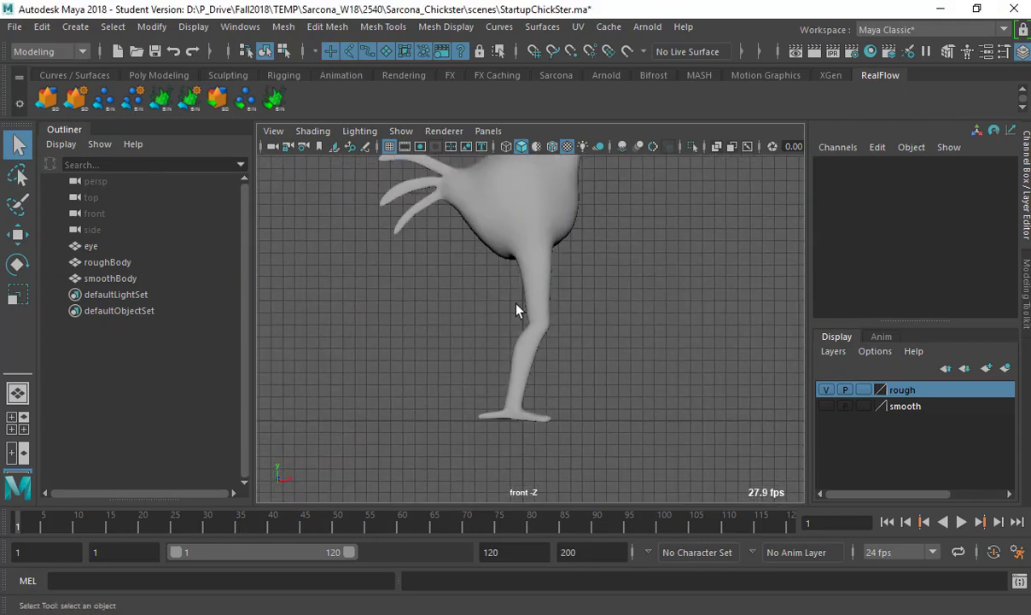
pyautogui.keyDown('alt'); pyautogui.moveTo(525, 273); pyautogui.dragTo(502, 328, button='middle'); pyautogui.keyUp('alt')
pyautogui.scroll(-3, 502, 328)
pyautogui.keyDown('alt'); pyautogui.moveTo(493, 280); pyautogui.dragTo(476, 326, button='middle'); pyautogui.keyUp('alt')
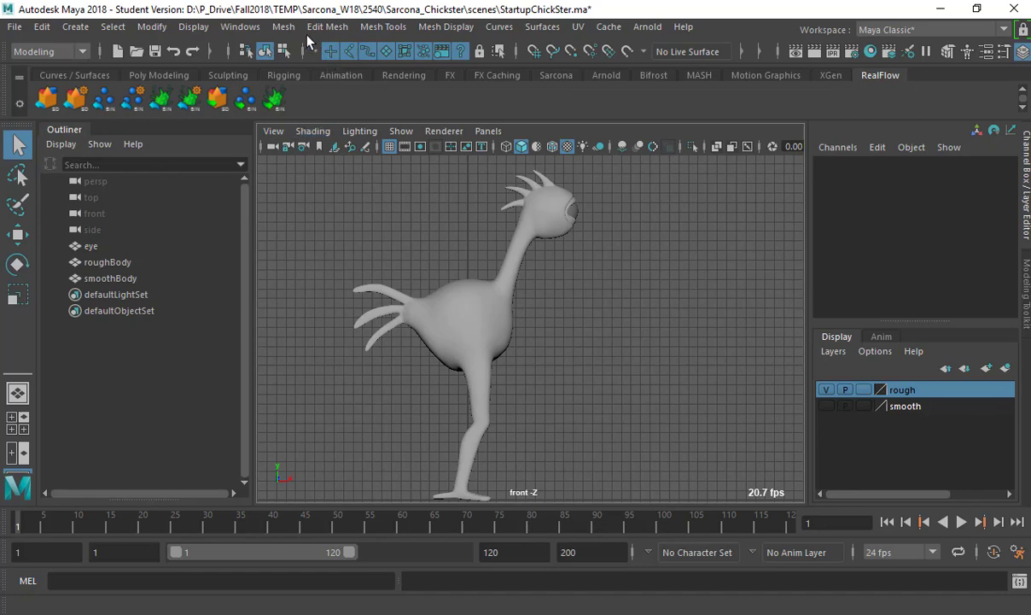
# Step: Switch to the Rigging menu set and create the leg chain's root joint inside the lower body at about X -0.492, Y 17.72
pyautogui.click(36, 49)
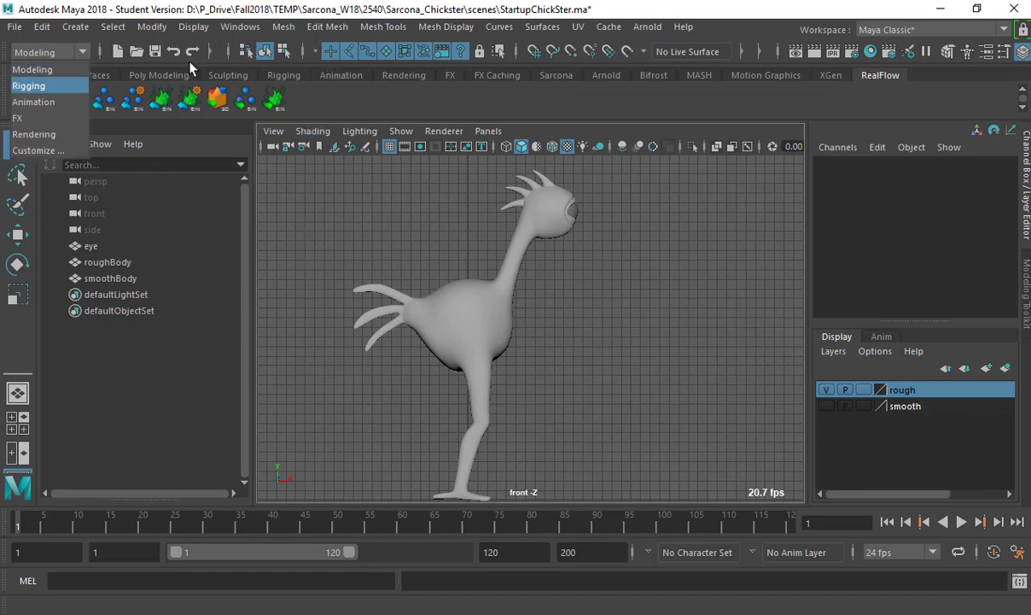
pyautogui.click(33, 85)
pyautogui.click(290, 27)
pyautogui.click(318, 68)
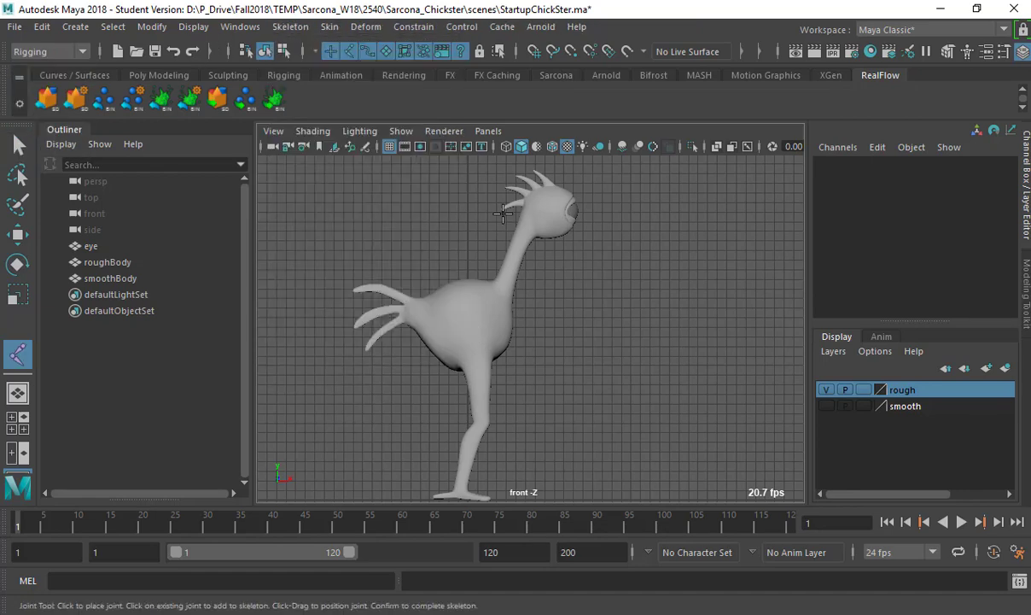
pyautogui.scroll(5, 458, 338)
pyautogui.keyDown('alt'); pyautogui.moveTo(602, 228); pyautogui.dragTo(703, 140, button='middle'); pyautogui.keyUp('alt')
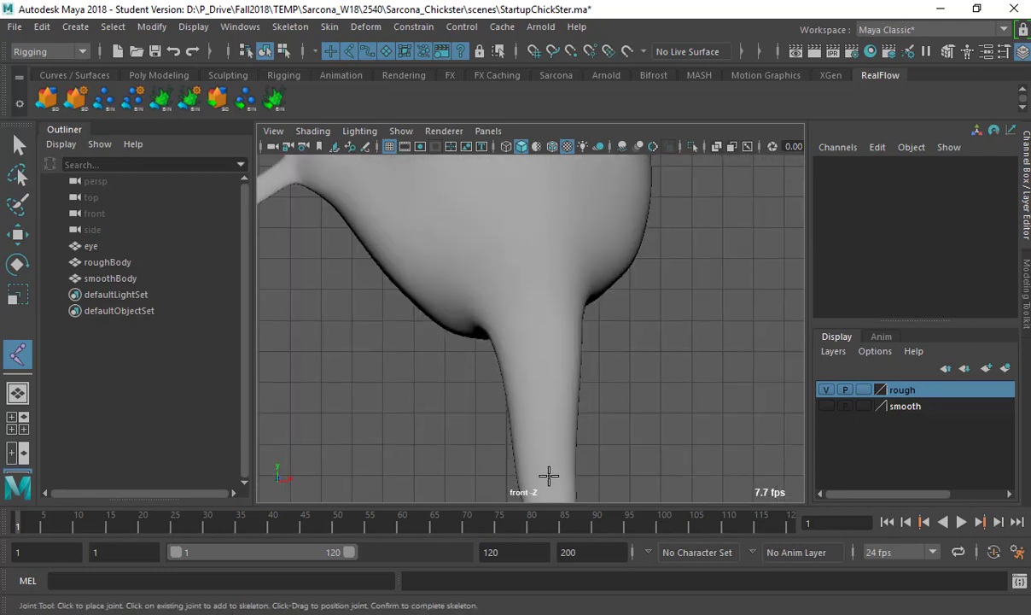
pyautogui.click(494, 200)
# Step: Turn on wireframe display and add the second joint of the chain at the bend of the leg
pyautogui.press('4')
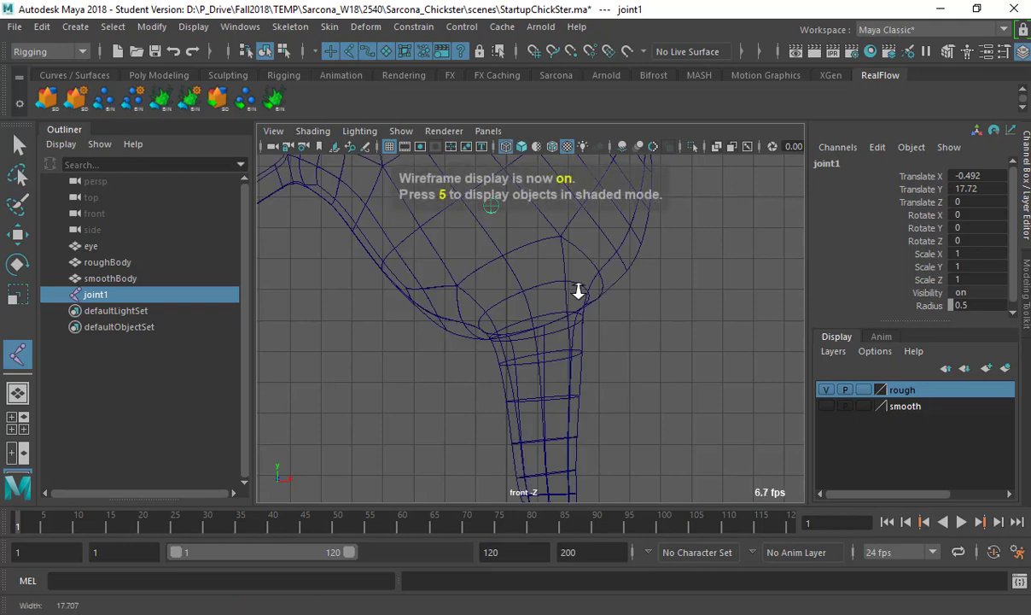
pyautogui.scroll(-5, 506, 248)
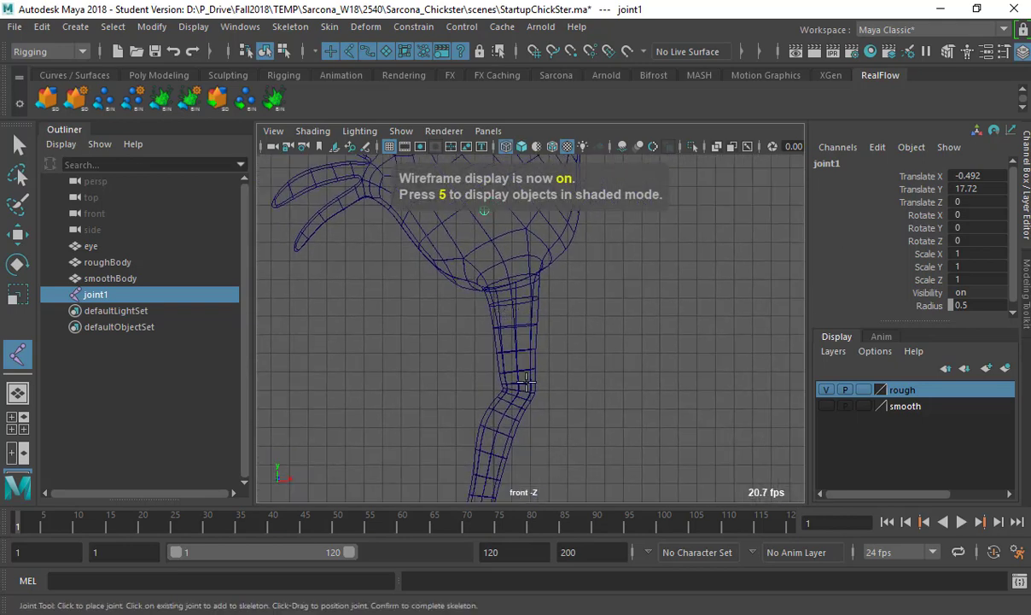
pyautogui.scroll(8, 527, 382)
pyautogui.scroll(-3, 511, 415)
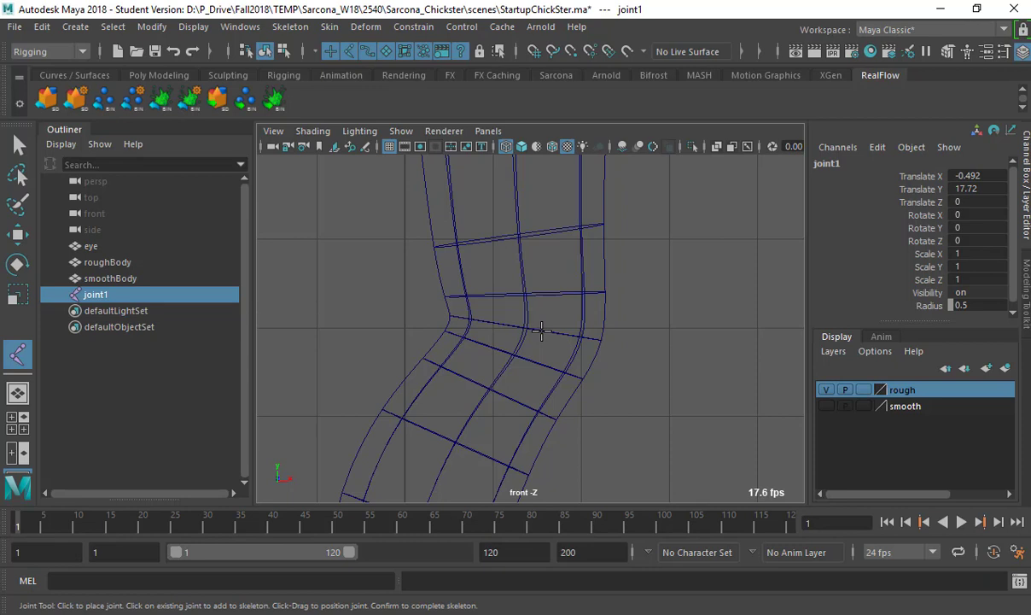
pyautogui.moveTo(543, 331); pyautogui.dragTo(539, 333)
# Step: Add the ankle joint on the edge loop just above the foot
pyautogui.keyDown('alt'); pyautogui.moveTo(521, 421); pyautogui.dragTo(556, 198, button='middle'); pyautogui.keyUp('alt')
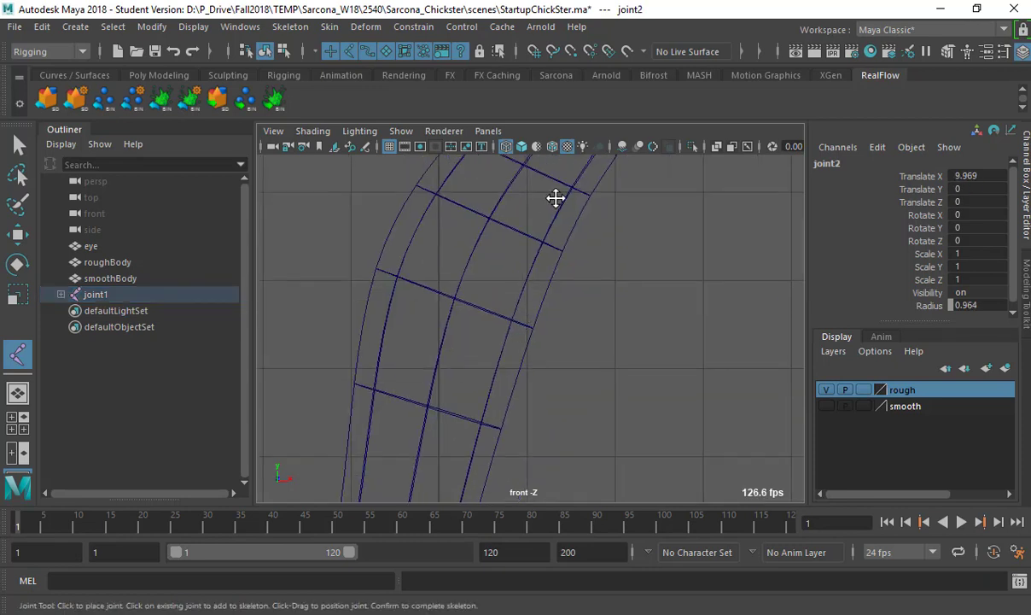
pyautogui.keyDown('alt'); pyautogui.moveTo(549, 373); pyautogui.dragTo(603, 155, button='middle'); pyautogui.keyUp('alt')
pyautogui.keyDown('alt'); pyautogui.moveTo(474, 467); pyautogui.dragTo(560, 304, button='middle'); pyautogui.keyUp('alt')
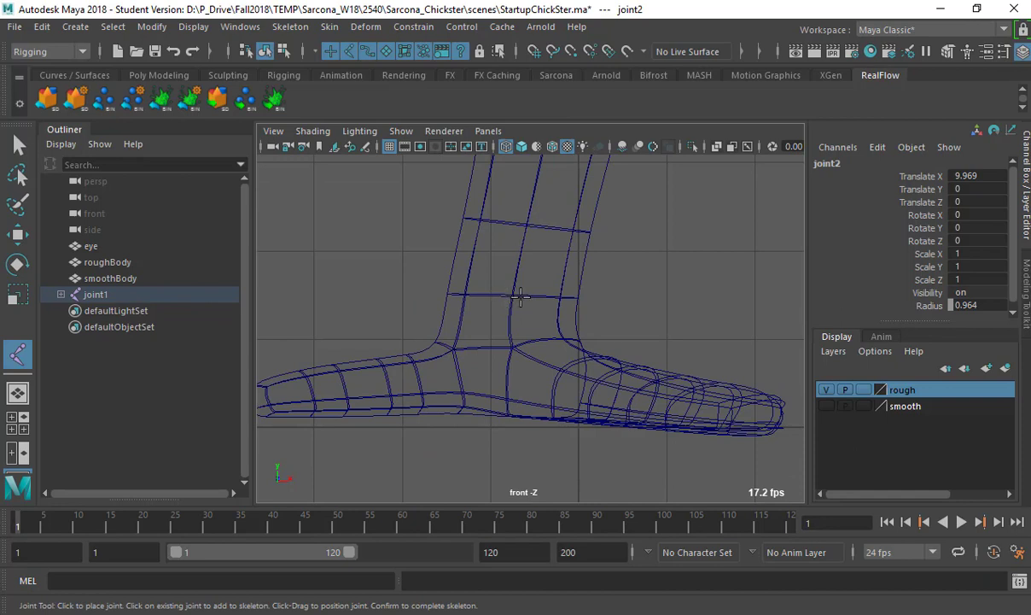
pyautogui.moveTo(507, 296); pyautogui.dragTo(510, 297)
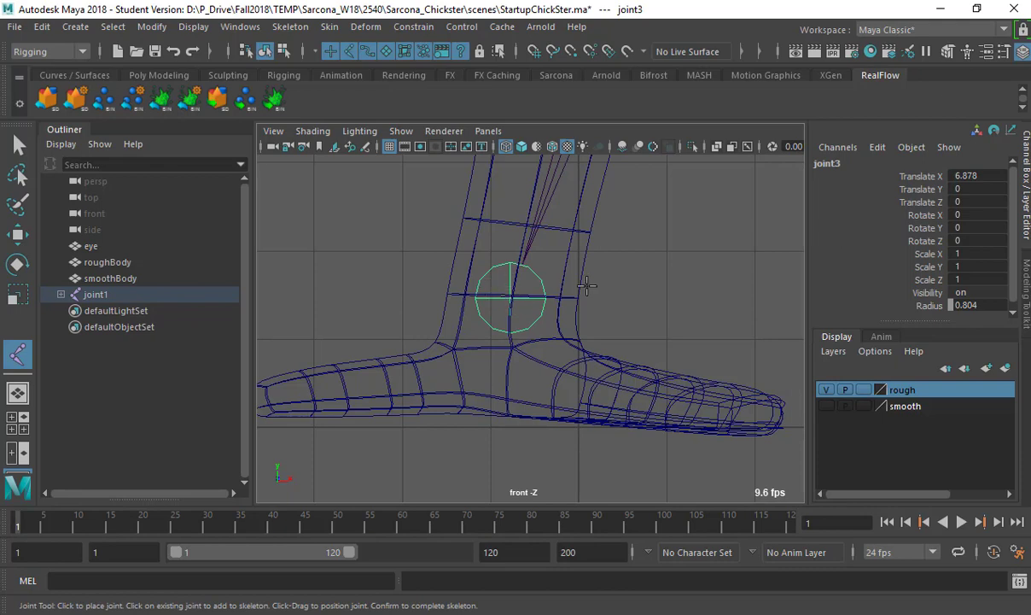
# Step: Continue the chain from the ankle with four joints along the rear toe, ending at its tip
pyautogui.keyDown('alt'); pyautogui.moveTo(548, 265); pyautogui.dragTo(599, 250, button='middle'); pyautogui.keyUp('alt')
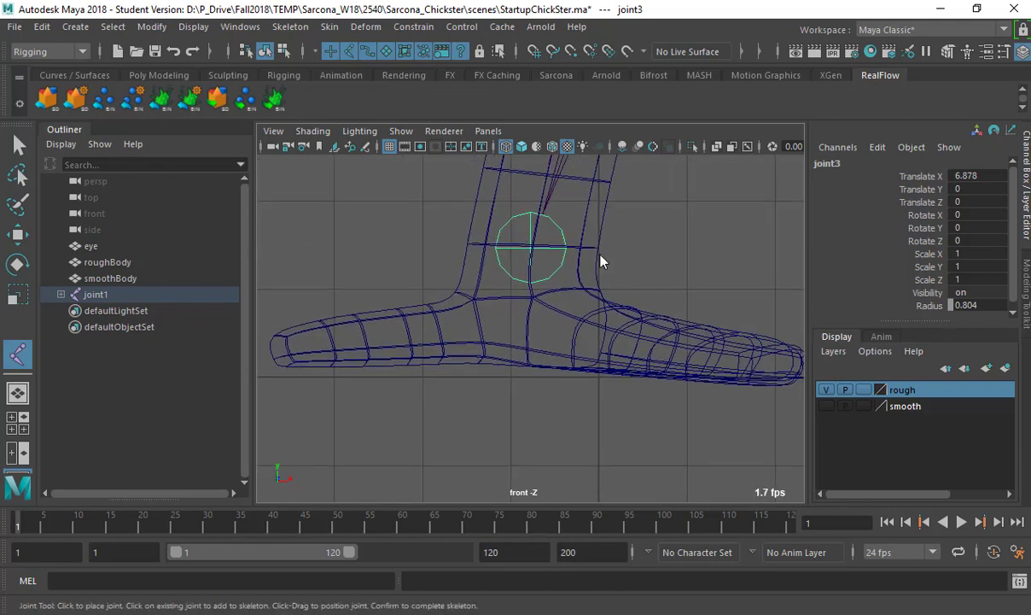
pyautogui.press('space')
pyautogui.moveTo(475, 322); pyautogui.dragTo(472, 327)
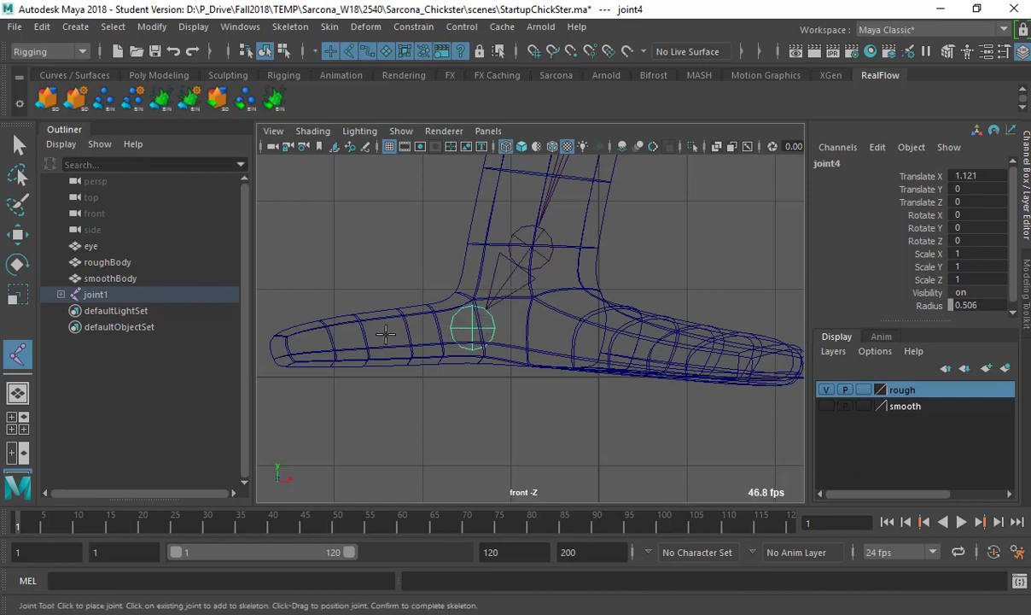
pyautogui.moveTo(386, 334); pyautogui.dragTo(403, 336)
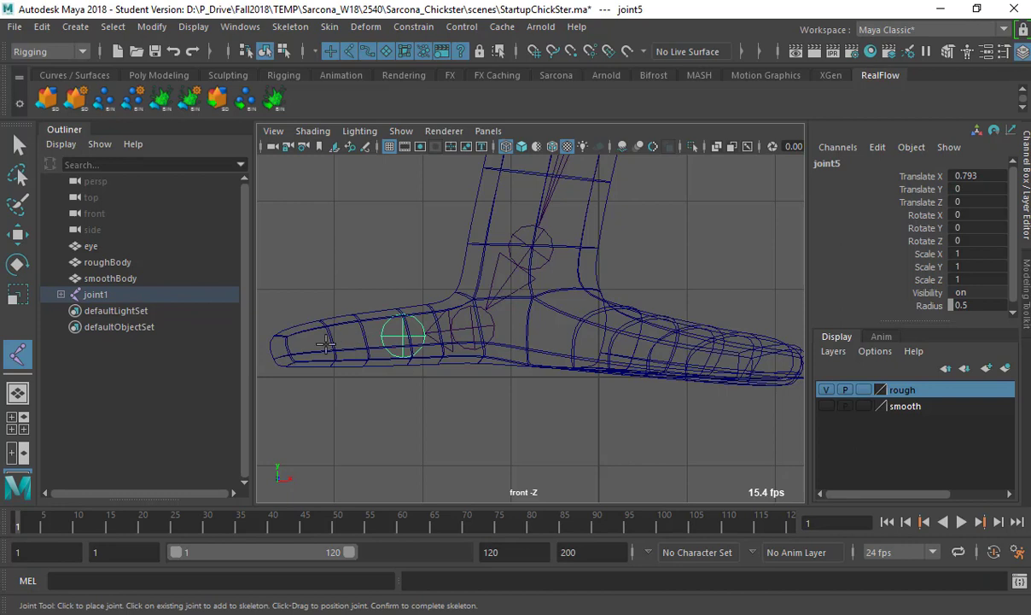
pyautogui.click(331, 343)
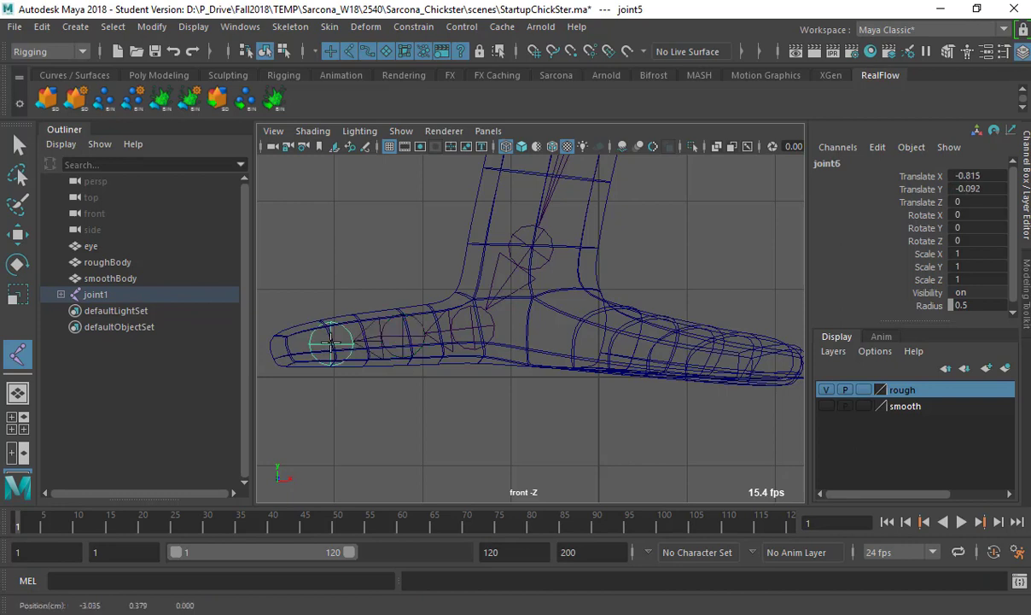
pyautogui.click(269, 356)
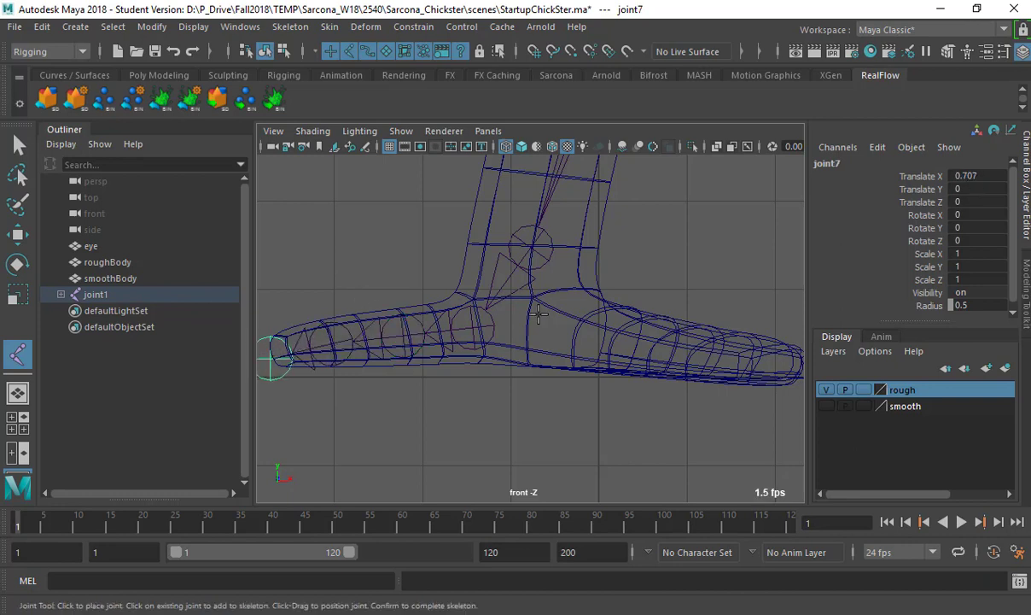
# Step: Go back up the chain to the ankle joint and branch four joints along the front toe to its tip
pyautogui.press('Up')
pyautogui.press('Up')
pyautogui.press('Up')
pyautogui.press('Up')
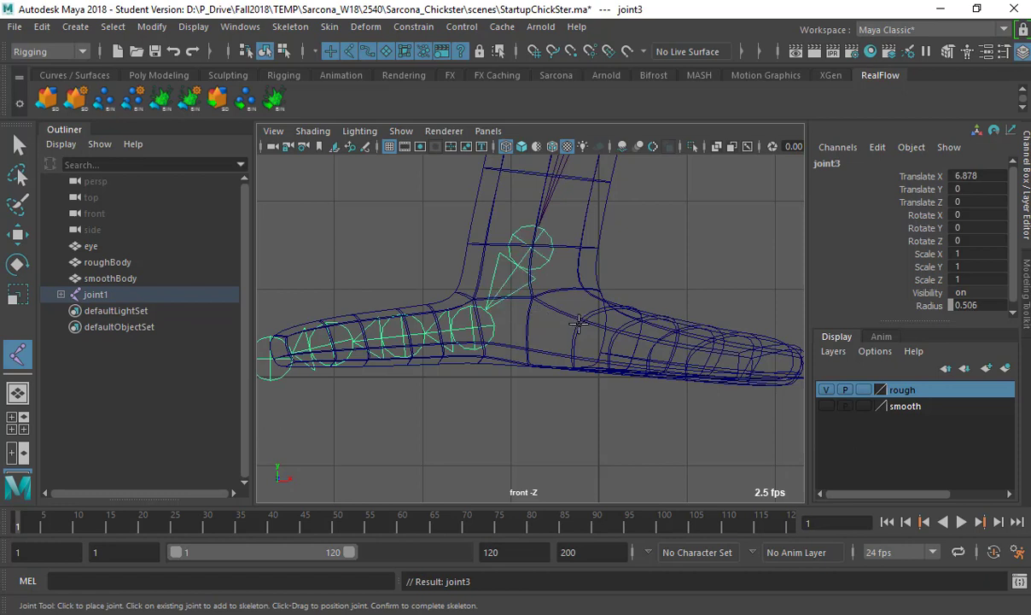
pyautogui.click(586, 336)
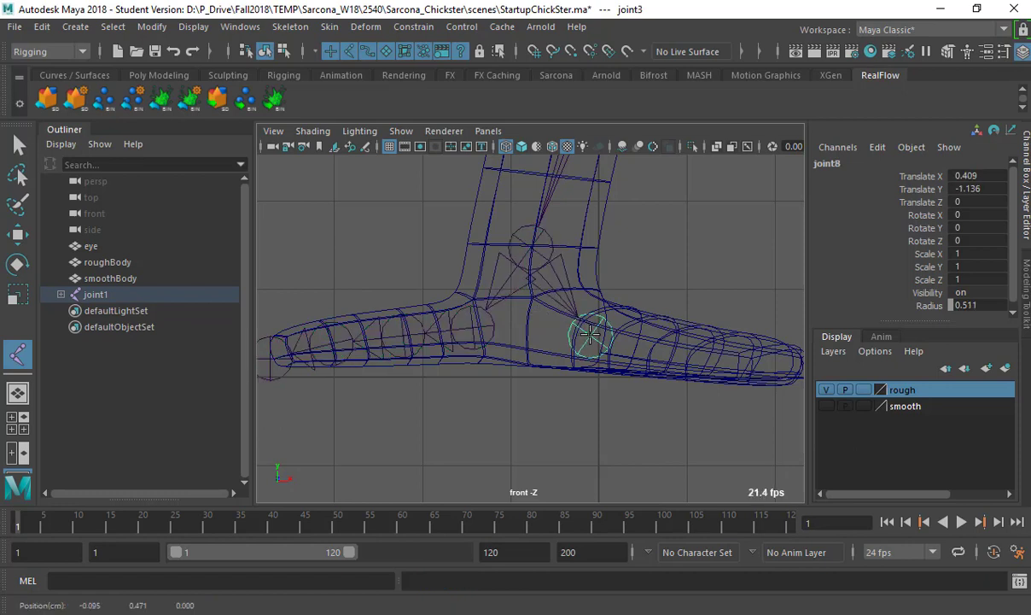
pyautogui.click(653, 344)
pyautogui.click(720, 355)
pyautogui.click(784, 366)
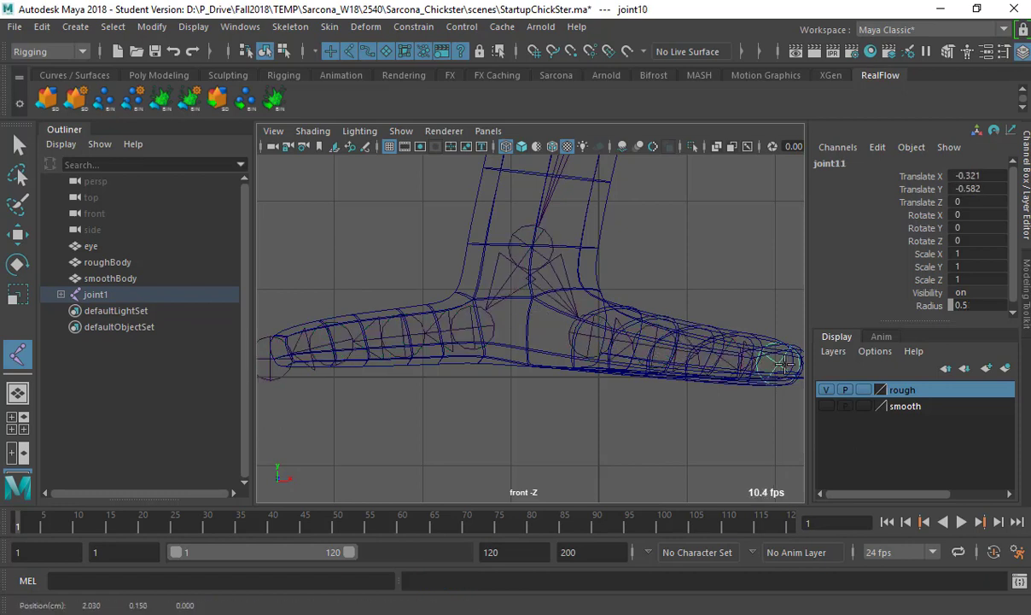
# Step: Switch to the perspective view, compare the joint chain with the feet and complete the chain
pyautogui.press('space')
pyautogui.moveTo(666, 280); pyautogui.dragTo(667, 237)
pyautogui.press('f')
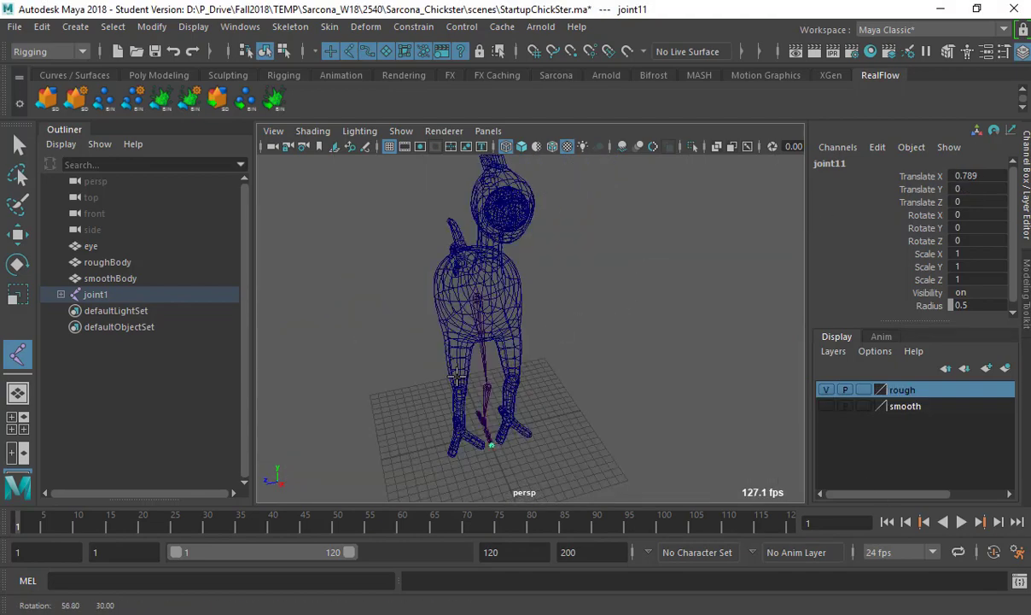
pyautogui.keyDown('alt'); pyautogui.moveTo(632, 315); pyautogui.dragTo(581, 294); pyautogui.keyUp('alt')
pyautogui.keyDown('alt'); pyautogui.moveTo(581, 341); pyautogui.dragTo(503, 380, button='right'); pyautogui.keyUp('alt')
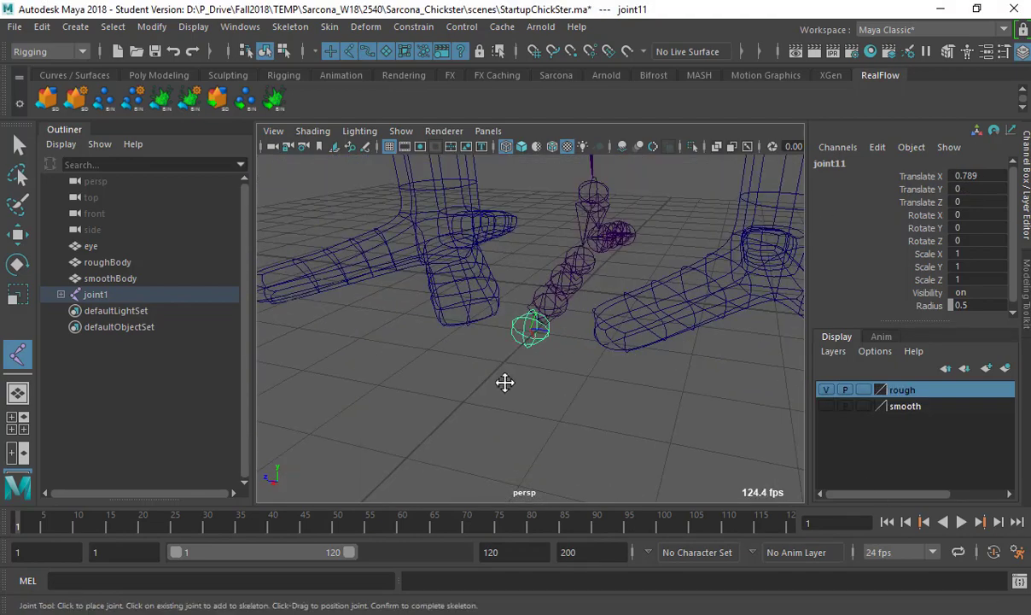
pyautogui.keyDown('alt'); pyautogui.moveTo(504, 383); pyautogui.dragTo(502, 538, button='middle'); pyautogui.keyUp('alt')
pyautogui.keyDown('alt'); pyautogui.moveTo(331, 370); pyautogui.dragTo(265, 380, button='right'); pyautogui.keyUp('alt')
pyautogui.keyDown('alt'); pyautogui.moveTo(499, 342); pyautogui.dragTo(542, 340); pyautogui.keyUp('alt')
pyautogui.press('Return')
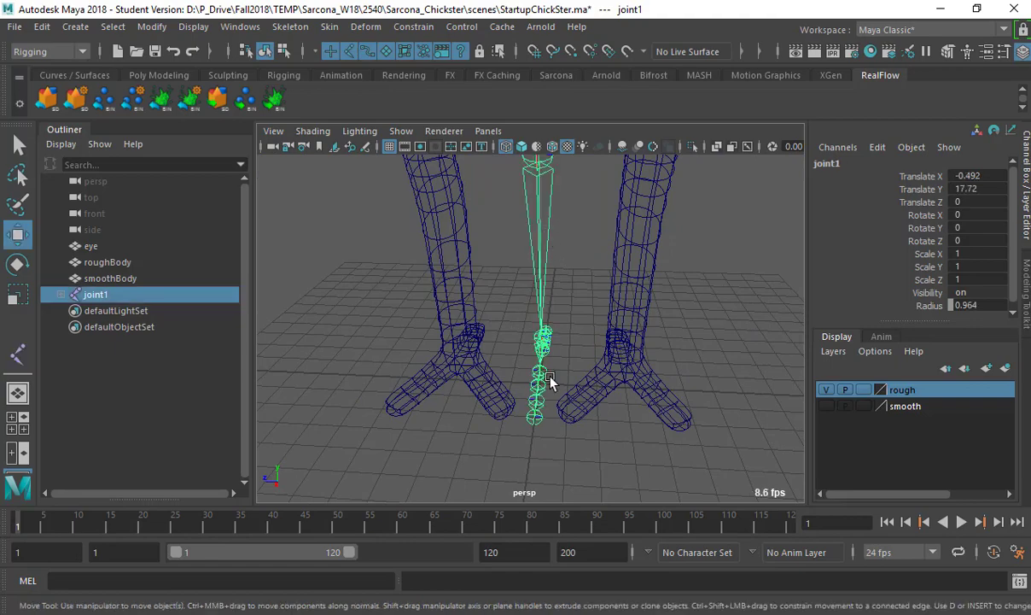
# Step: Select the knee joint and then the root joint to check the chain's position between the legs
pyautogui.keyDown('alt'); pyautogui.moveTo(547, 376); pyautogui.dragTo(547, 504, button='middle'); pyautogui.keyUp('alt')
pyautogui.keyDown('alt'); pyautogui.moveTo(530, 363); pyautogui.dragTo(375, 366, button='right'); pyautogui.keyUp('alt')
pyautogui.click(533, 325)
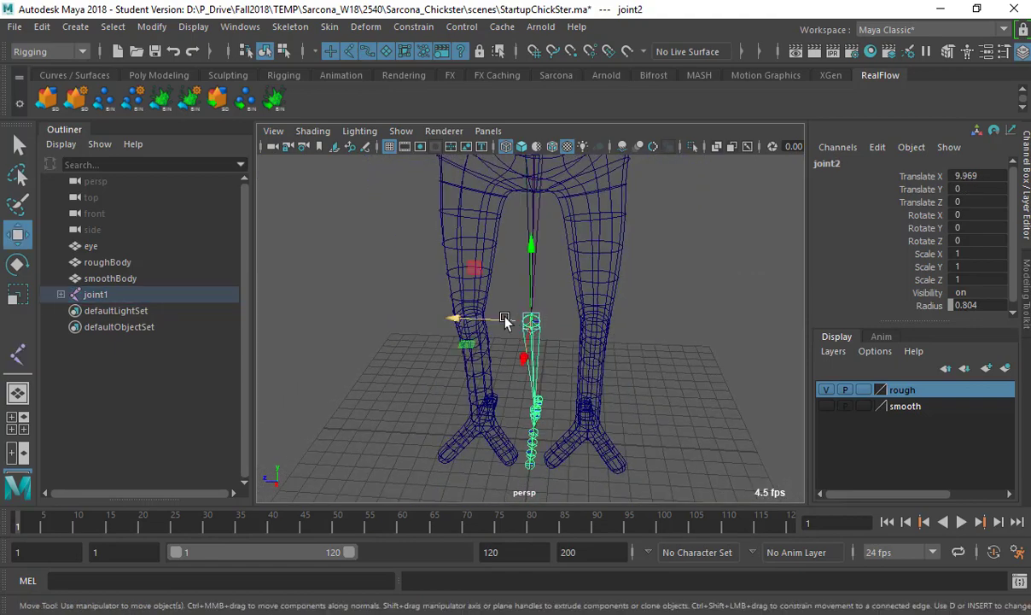
pyautogui.keyDown('alt'); pyautogui.moveTo(541, 369); pyautogui.dragTo(521, 290, button='right'); pyautogui.keyUp('alt')
pyautogui.click(522, 289)
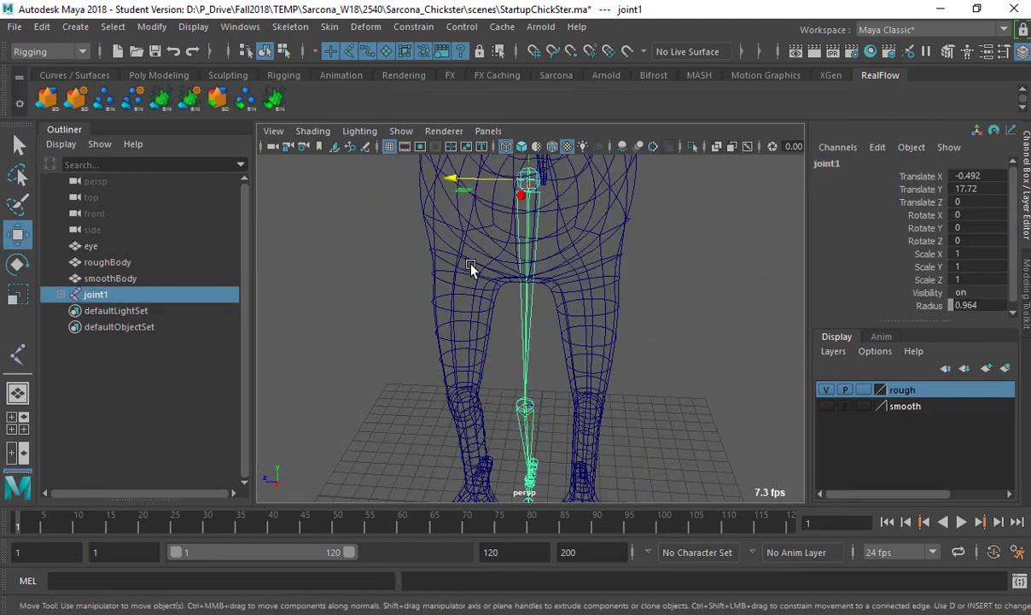
pyautogui.keyDown('alt'); pyautogui.moveTo(474, 269); pyautogui.dragTo(566, 277); pyautogui.keyUp('alt')
# Step: Switch to the front view, start the Insert Joint tool and try inserting a joint at the root and at the knee, undoing both attempts
pyautogui.press('space')
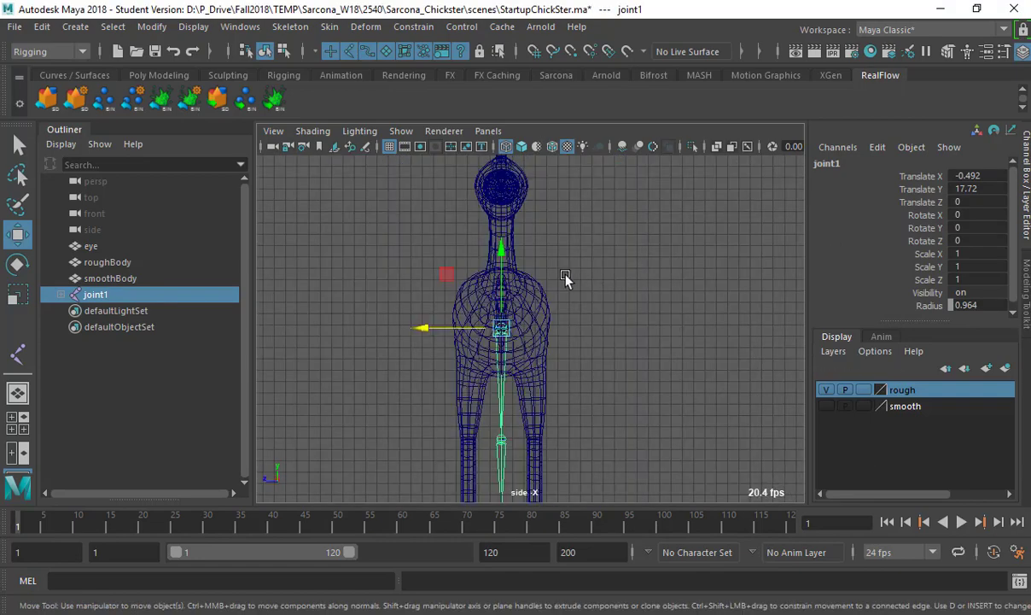
pyautogui.press('space')
pyautogui.moveTo(531, 307); pyautogui.dragTo(530, 335)
pyautogui.keyDown('alt'); pyautogui.moveTo(541, 274); pyautogui.dragTo(536, 461, button='middle'); pyautogui.keyUp('alt')
pyautogui.keyDown('alt'); pyautogui.moveTo(616, 264); pyautogui.dragTo(464, 242, button='right'); pyautogui.keyUp('alt')
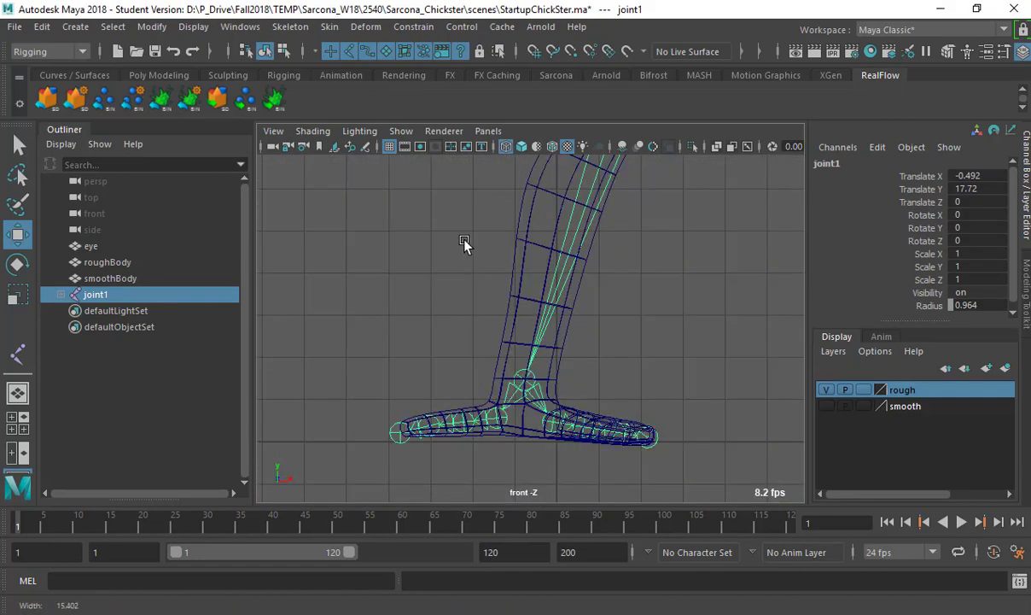
pyautogui.keyDown('alt'); pyautogui.moveTo(598, 175); pyautogui.dragTo(547, 425, button='middle'); pyautogui.keyUp('alt')
pyautogui.keyDown('alt'); pyautogui.moveTo(665, 388); pyautogui.dragTo(707, 394, button='right'); pyautogui.keyUp('alt')
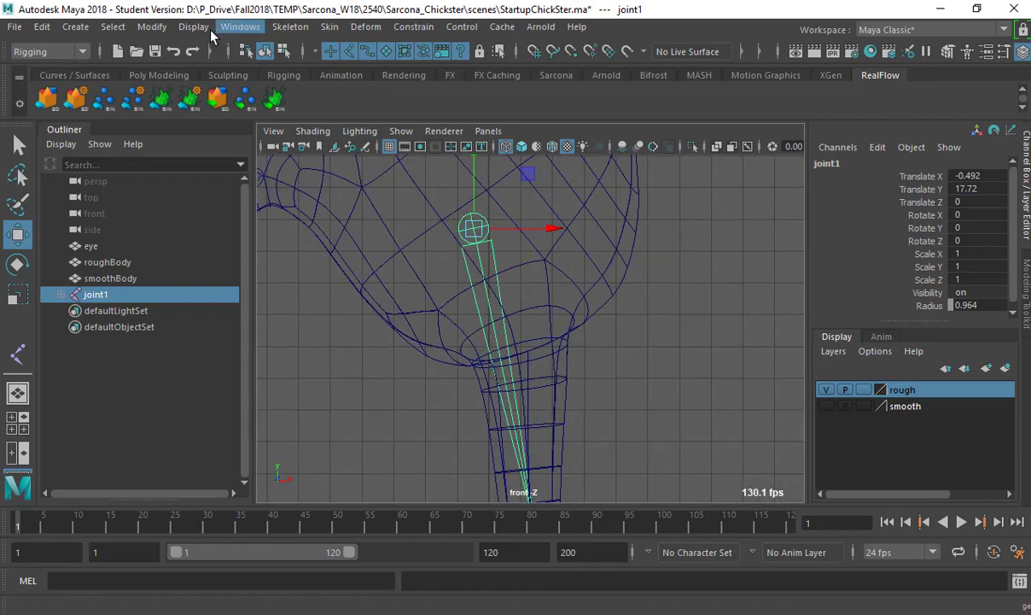
pyautogui.click(291, 28)
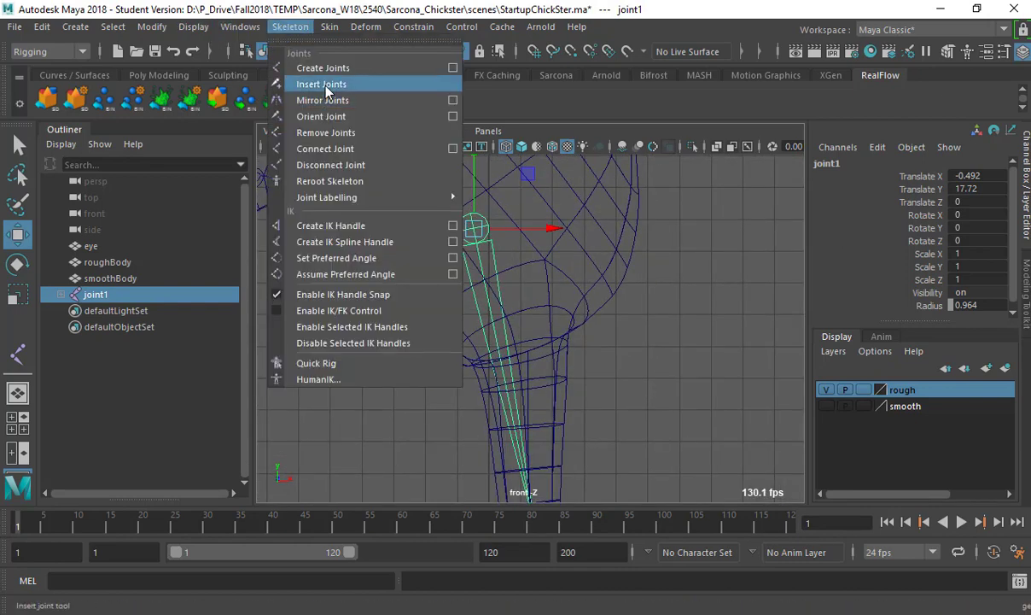
pyautogui.click(324, 85)
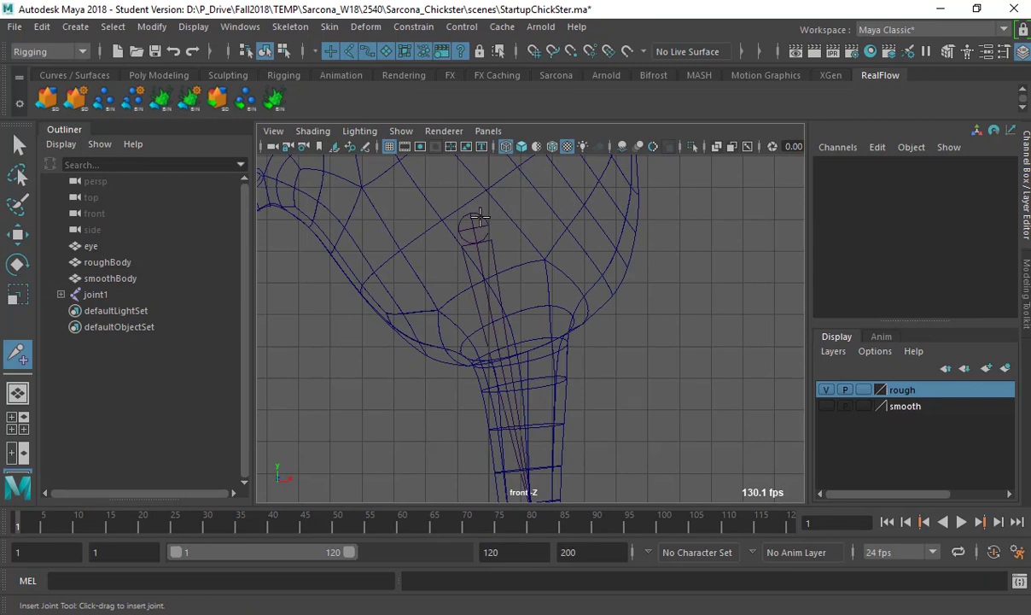
pyautogui.click(479, 223)
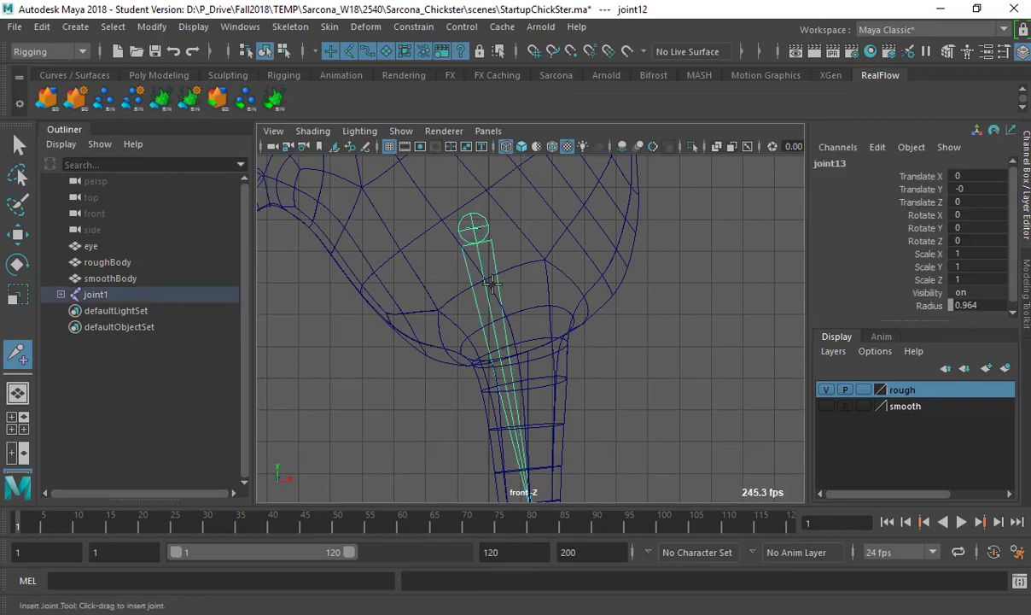
pyautogui.hotkey('ctrl', 'z')
pyautogui.keyDown('alt'); pyautogui.moveTo(535, 484); pyautogui.dragTo(503, 301, button='middle'); pyautogui.keyUp('alt')
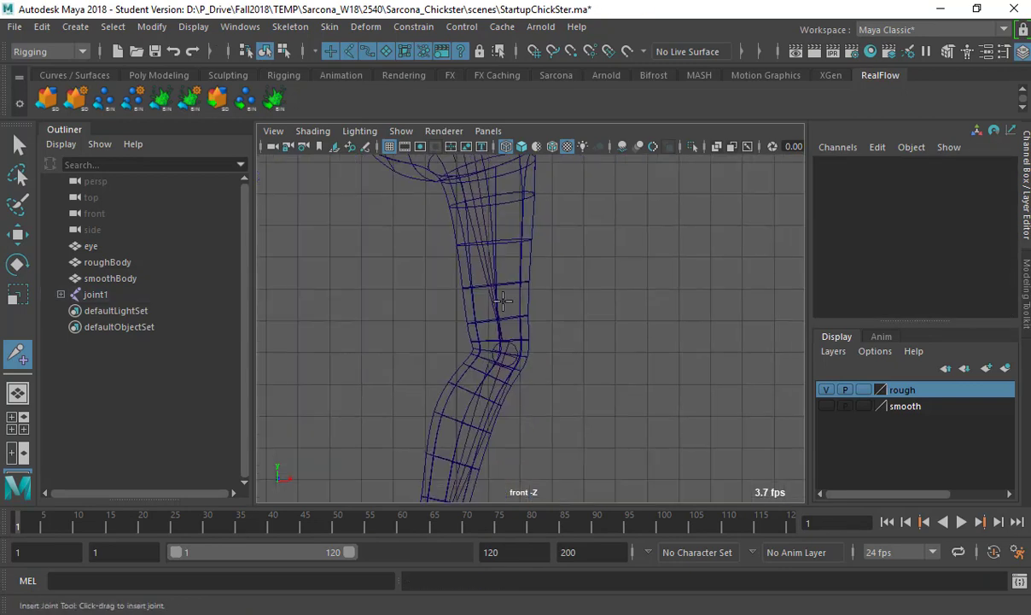
pyautogui.click(504, 346)
pyautogui.hotkey('ctrl', 'z')
# Step: Insert an extra joint in the leg chain, placing the upper joint at the top of the thigh and the lower one at the knee
pyautogui.moveTo(512, 340); pyautogui.dragTo(493, 209)
pyautogui.press('w')
pyautogui.click(510, 349)
pyautogui.press('d')
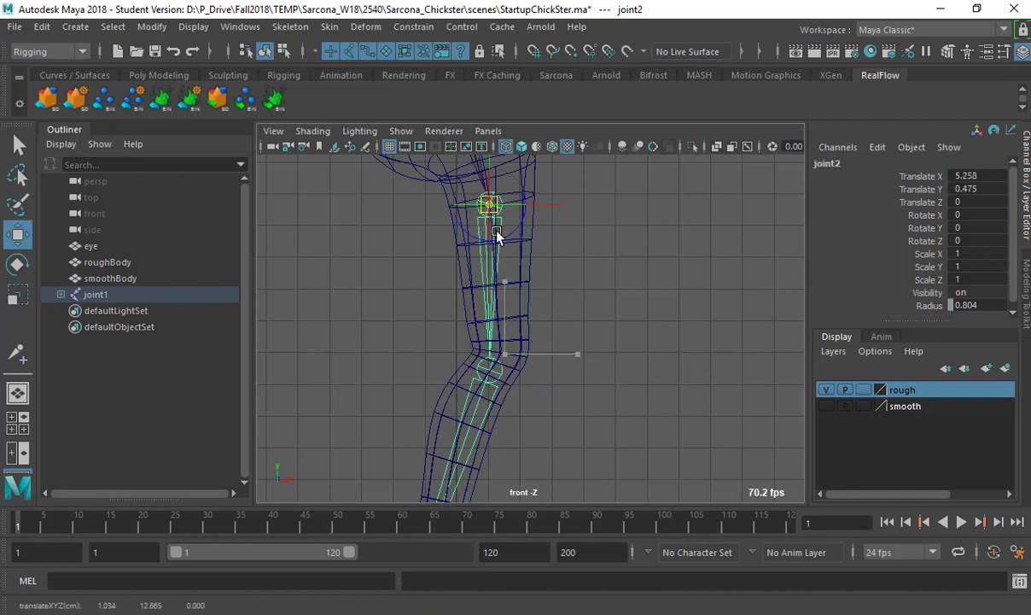
pyautogui.click(492, 370)
pyautogui.moveTo(491, 370); pyautogui.dragTo(502, 357)
# Step: Move only the hip joint slightly up the thigh and, in the perspective view, sideways into the leg to Translate Z 2.921
pyautogui.keyDown('alt'); pyautogui.moveTo(526, 305); pyautogui.dragTo(523, 425, button='middle'); pyautogui.keyUp('alt')
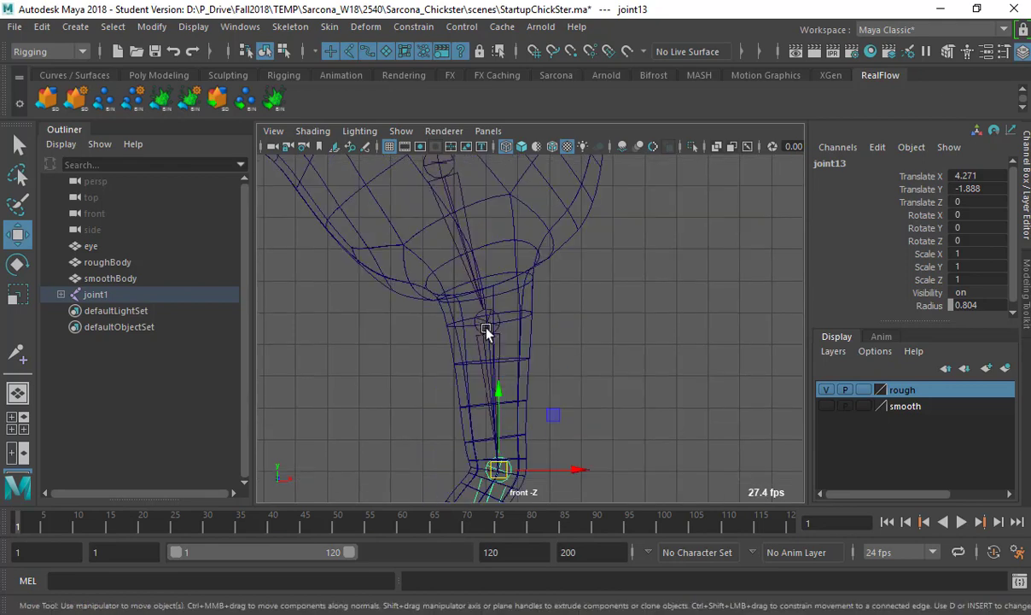
pyautogui.click(490, 321)
pyautogui.press('d')
pyautogui.moveTo(489, 322); pyautogui.dragTo(485, 275)
pyautogui.press('space')
pyautogui.moveTo(562, 309); pyautogui.dragTo(559, 266)
pyautogui.keyDown('alt'); pyautogui.moveTo(427, 301); pyautogui.dragTo(435, 266); pyautogui.keyUp('alt')
pyautogui.keyDown('alt'); pyautogui.moveTo(461, 310); pyautogui.dragTo(510, 347, button='right'); pyautogui.keyUp('alt')
pyautogui.keyDown('alt'); pyautogui.moveTo(511, 346); pyautogui.dragTo(499, 357); pyautogui.keyUp('alt')
pyautogui.keyDown('alt'); pyautogui.moveTo(462, 334); pyautogui.dragTo(504, 362, button='right'); pyautogui.keyUp('alt')
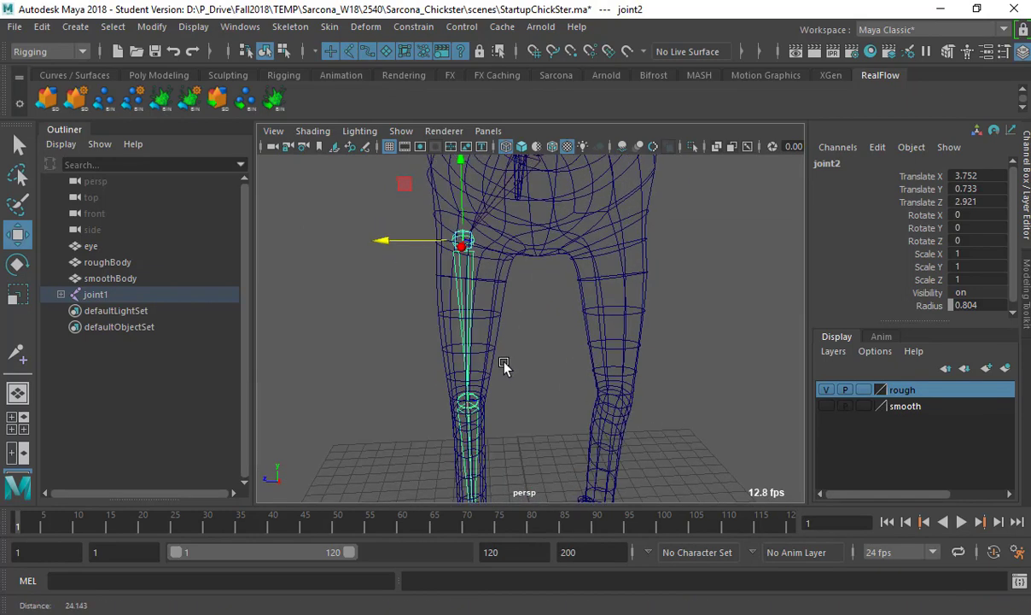
# Step: Examine the leg chain's fit from several angles in the perspective view, down to the ankle joint and toes
pyautogui.keyDown('alt'); pyautogui.moveTo(521, 386); pyautogui.dragTo(551, 232); pyautogui.keyUp('alt')
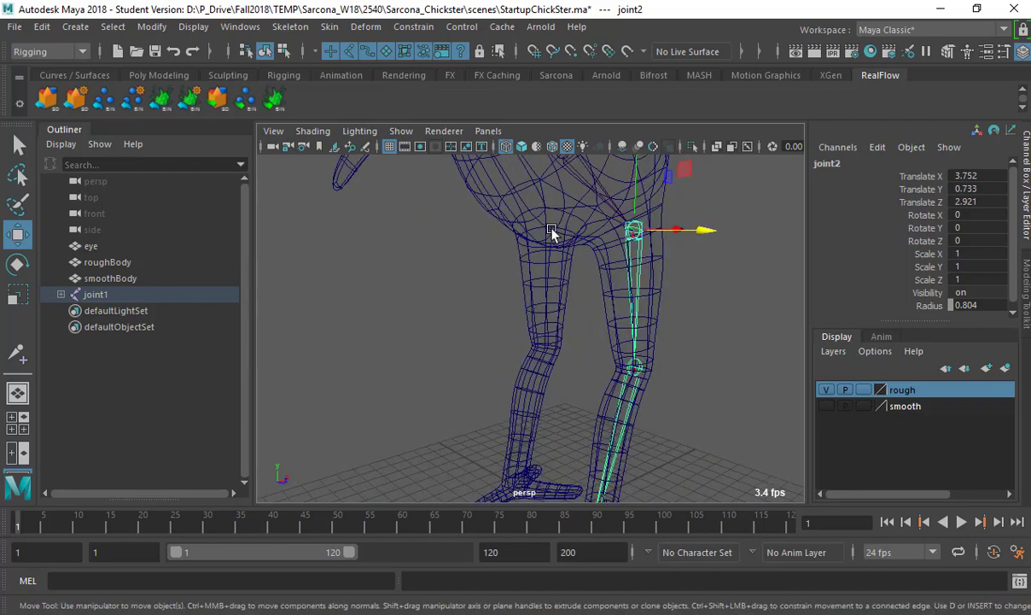
pyautogui.keyDown('alt'); pyautogui.moveTo(653, 474); pyautogui.dragTo(589, 333, button='middle'); pyautogui.keyUp('alt')
pyautogui.keyDown('alt'); pyautogui.moveTo(581, 239); pyautogui.dragTo(559, 287); pyautogui.keyUp('alt')
pyautogui.keyDown('alt'); pyautogui.moveTo(529, 461); pyautogui.dragTo(531, 234); pyautogui.keyUp('alt')
pyautogui.click(449, 376)
pyautogui.press('space')
pyautogui.press('space')
pyautogui.keyDown('alt'); pyautogui.moveTo(508, 317); pyautogui.dragTo(393, 359); pyautogui.keyUp('alt')
pyautogui.keyDown('alt'); pyautogui.moveTo(393, 360); pyautogui.dragTo(596, 357, button='right'); pyautogui.keyUp('alt')
pyautogui.keyDown('alt'); pyautogui.moveTo(596, 357); pyautogui.dragTo(546, 395); pyautogui.keyUp('alt')
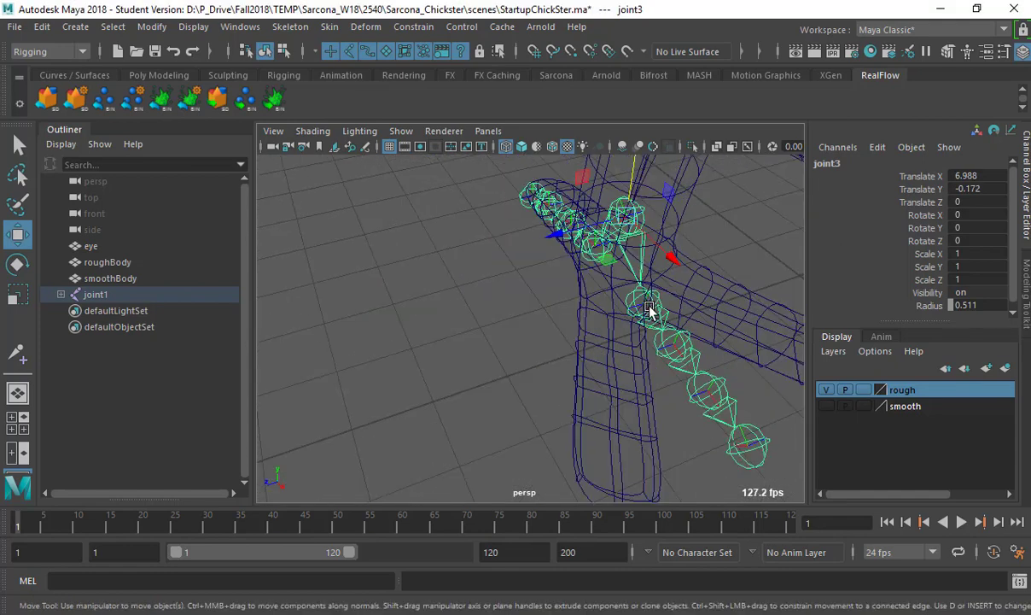
# Step: Move the front toe's first joint to the base of one front toe and rotate its chain to follow that toe
pyautogui.click(642, 306)
pyautogui.moveTo(613, 312); pyautogui.dragTo(585, 322)
pyautogui.press('e')
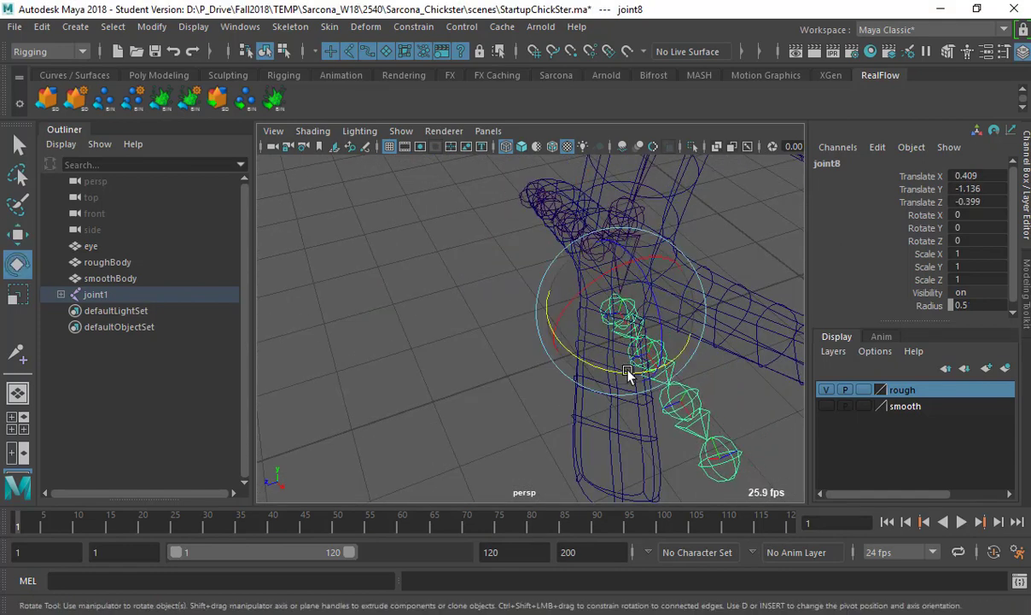
pyautogui.moveTo(627, 368); pyautogui.dragTo(459, 330)
# Step: Duplicate the front toe joint chain and rotate the copy to follow the other front toe
pyautogui.hotkey('ctrl', 'd')
pyautogui.press('w')
pyautogui.press('e')
pyautogui.moveTo(474, 383); pyautogui.dragTo(573, 345)
# Step: Return to the front view and select the root joint in the body
pyautogui.click(597, 337)
pyautogui.press('space')
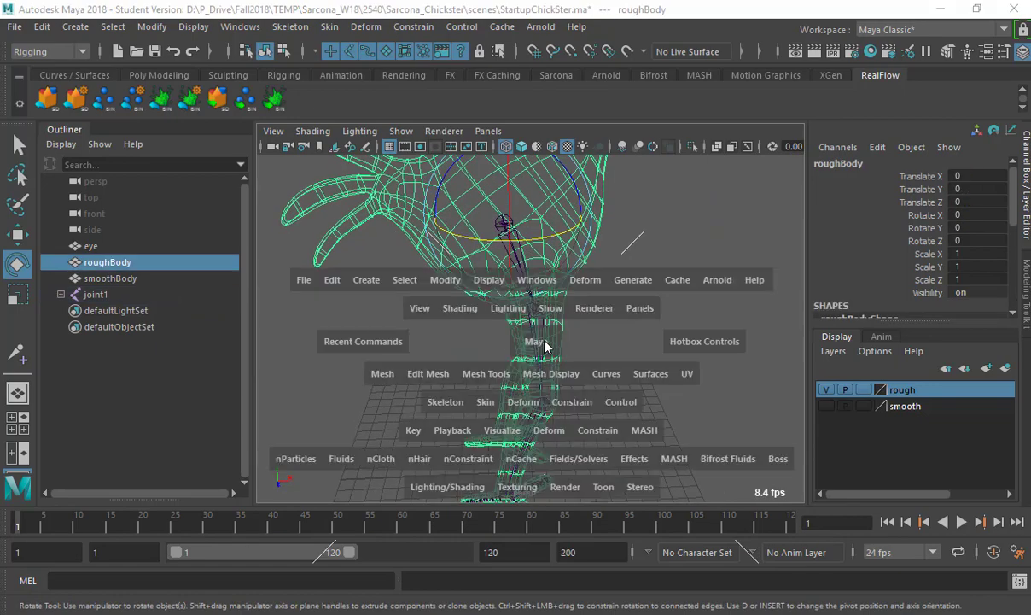
pyautogui.moveTo(509, 337); pyautogui.dragTo(584, 329)
pyautogui.hotkey('ctrl', 'z')
pyautogui.press('space')
pyautogui.keyDown('alt'); pyautogui.moveTo(630, 250); pyautogui.dragTo(534, 351, button='middle'); pyautogui.keyUp('alt')
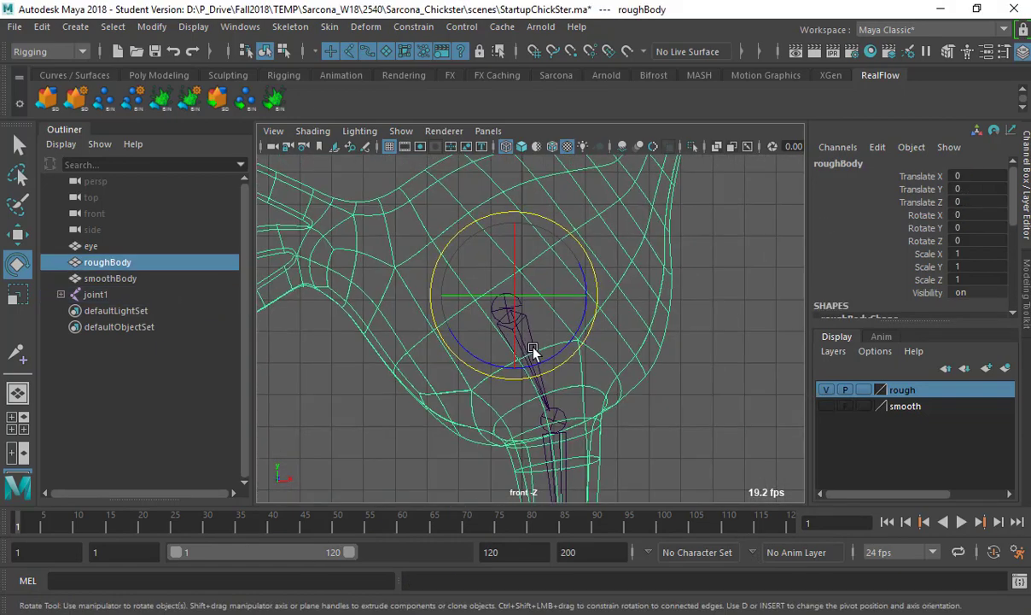
pyautogui.press('q')
pyautogui.click(506, 307)
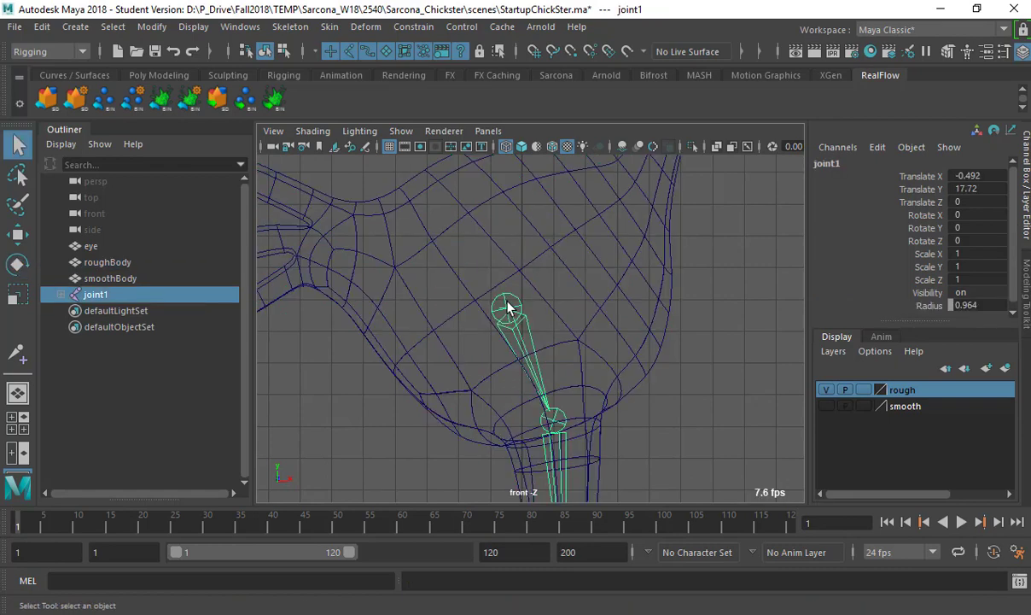
# Step: Use Create Joints to branch from the root joint and add a joint at the base of the neck
pyautogui.press('y')
pyautogui.click(296, 29)
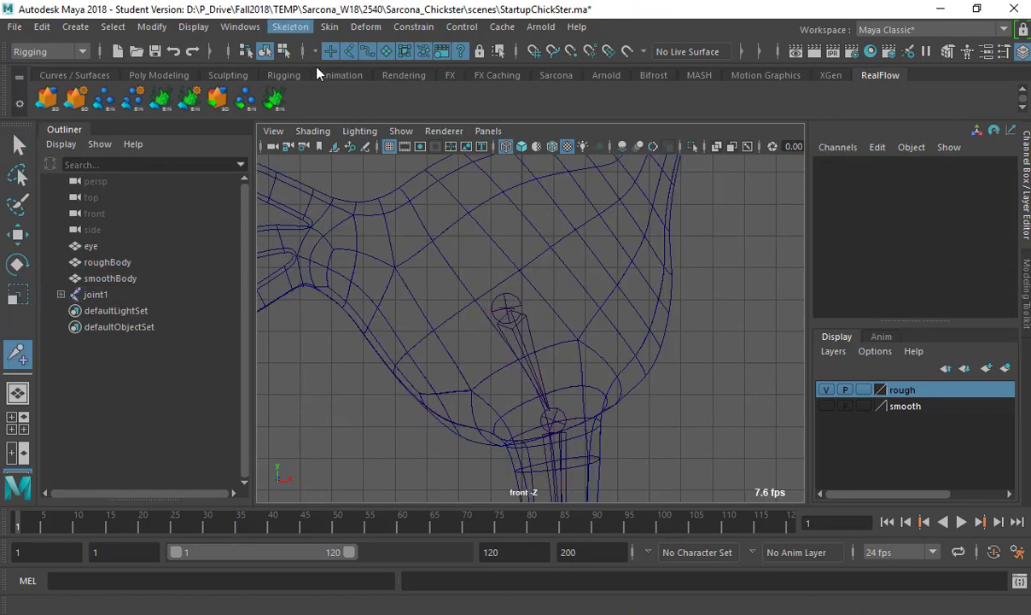
pyautogui.click(309, 69)
pyautogui.click(508, 309)
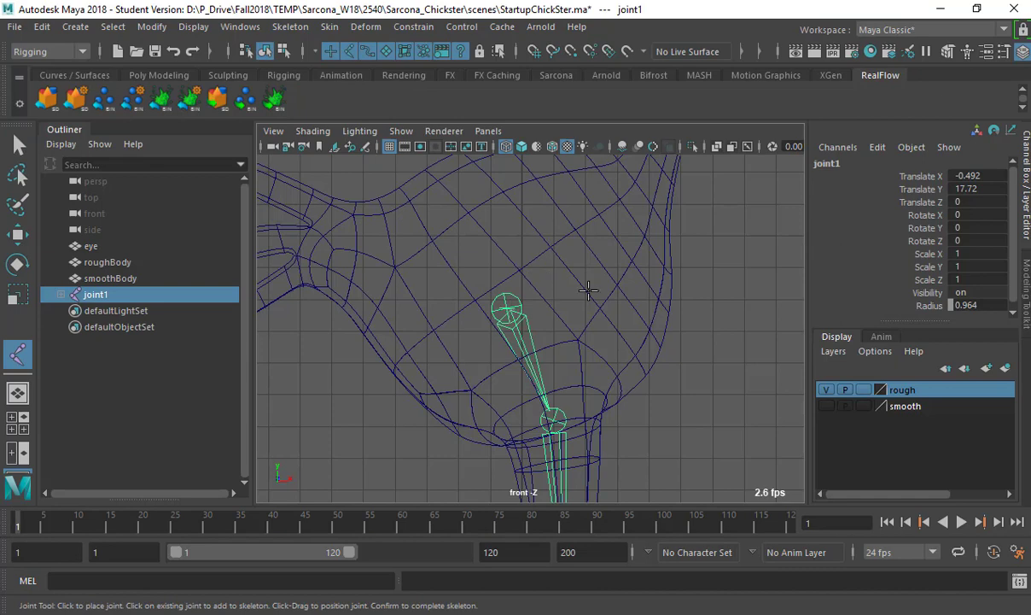
pyautogui.click(620, 188)
pyautogui.keyDown('alt'); pyautogui.moveTo(645, 173); pyautogui.dragTo(520, 331, button='middle'); pyautogui.keyUp('alt')
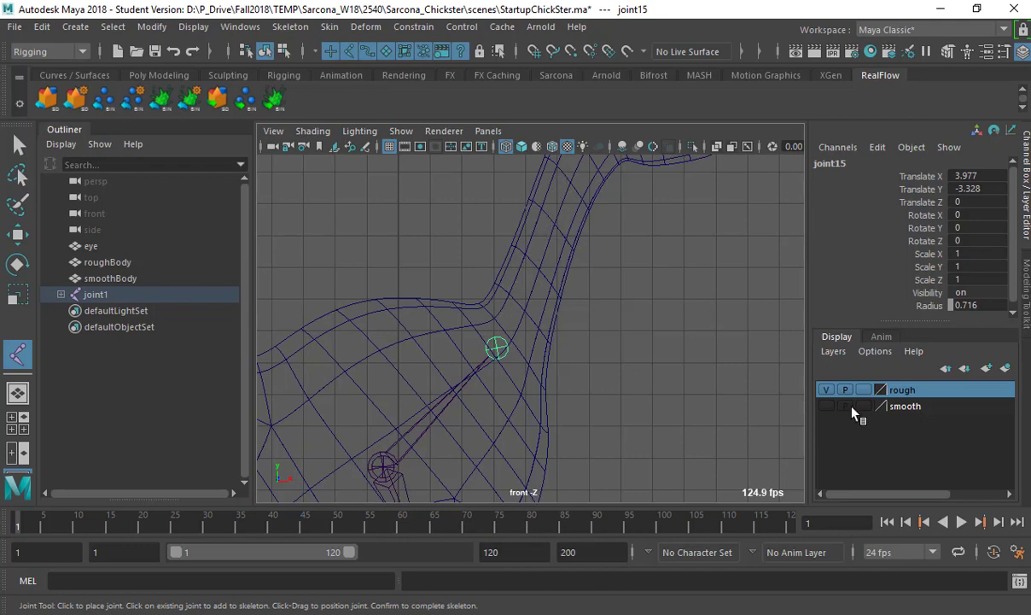
# Step: Show the smooth layer in place of the rough layer to compare the meshes, and switch back to the rough layer
pyautogui.click(827, 390)
pyautogui.click(827, 406)
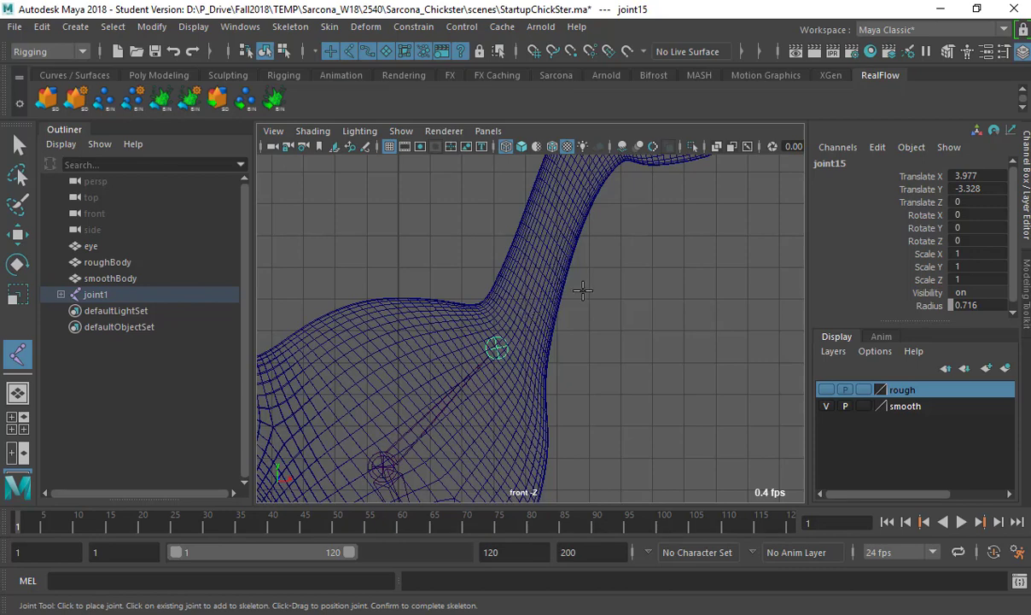
pyautogui.click(826, 405)
pyautogui.click(827, 390)
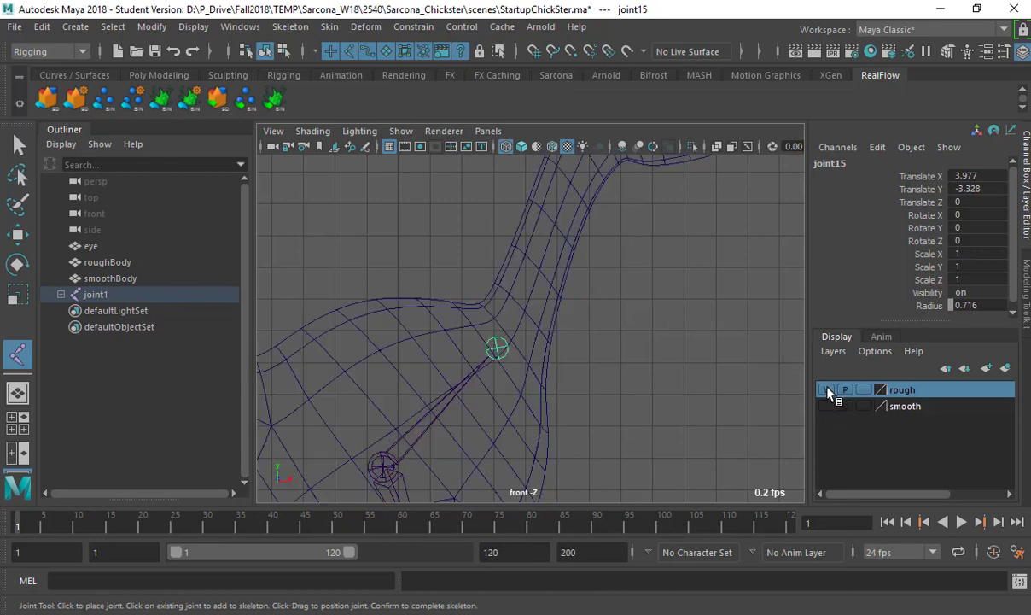
# Step: Try placing three joints up the neck, undo them and restore the display of only the rough layer
pyautogui.moveTo(489, 276); pyautogui.dragTo(536, 264)
pyautogui.moveTo(545, 224); pyautogui.dragTo(551, 217)
pyautogui.keyDown('alt'); pyautogui.moveTo(551, 220); pyautogui.dragTo(526, 306, button='middle'); pyautogui.keyUp('alt')
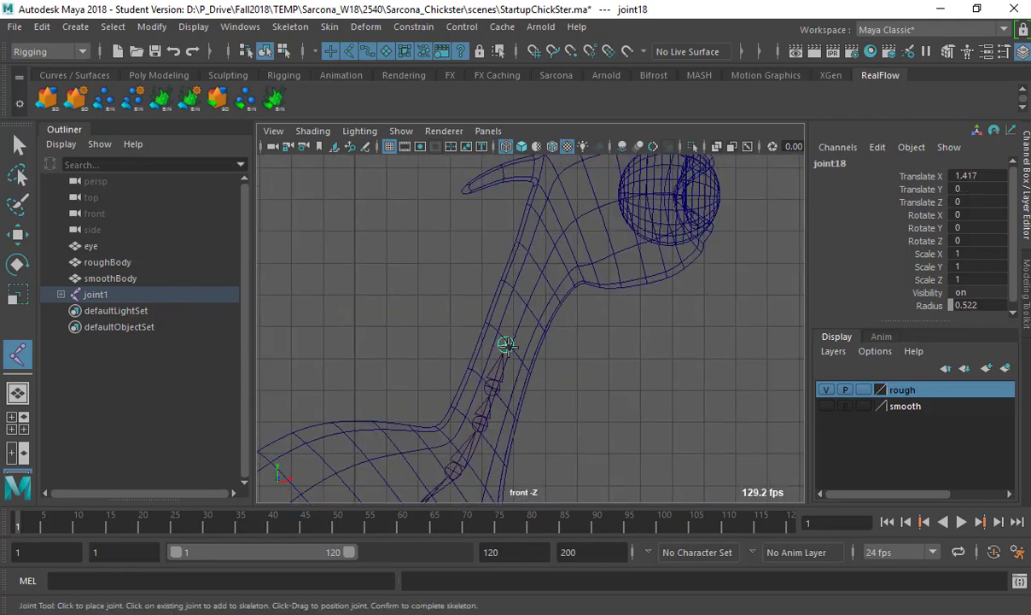
pyautogui.hotkey('ctrl', 'z')
pyautogui.hotkey('ctrl', 'z')
pyautogui.hotkey('ctrl', 'z')
pyautogui.hotkey('ctrl', 'z')
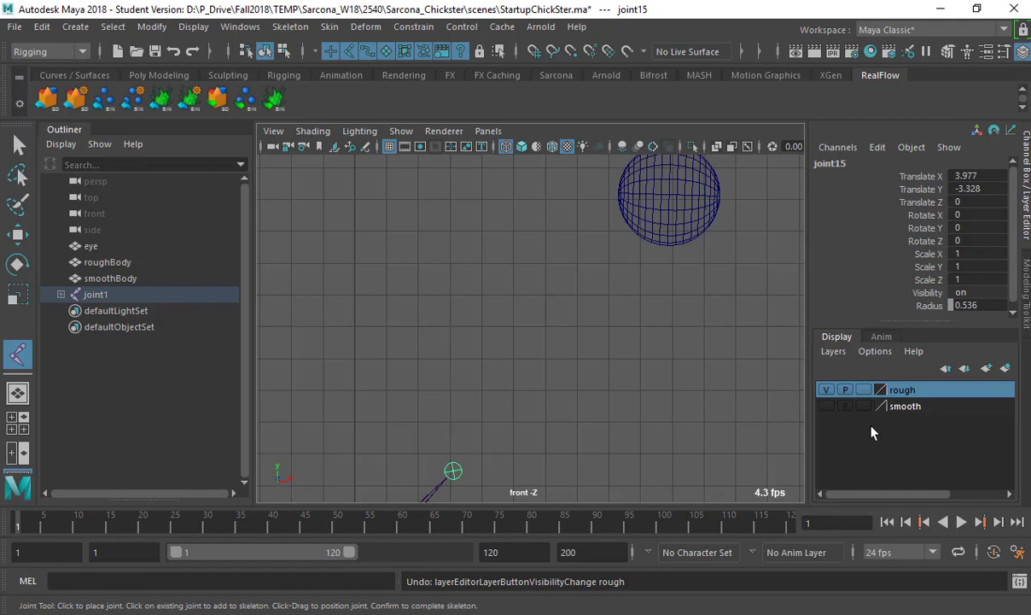
pyautogui.hotkey('ctrl', 'z')
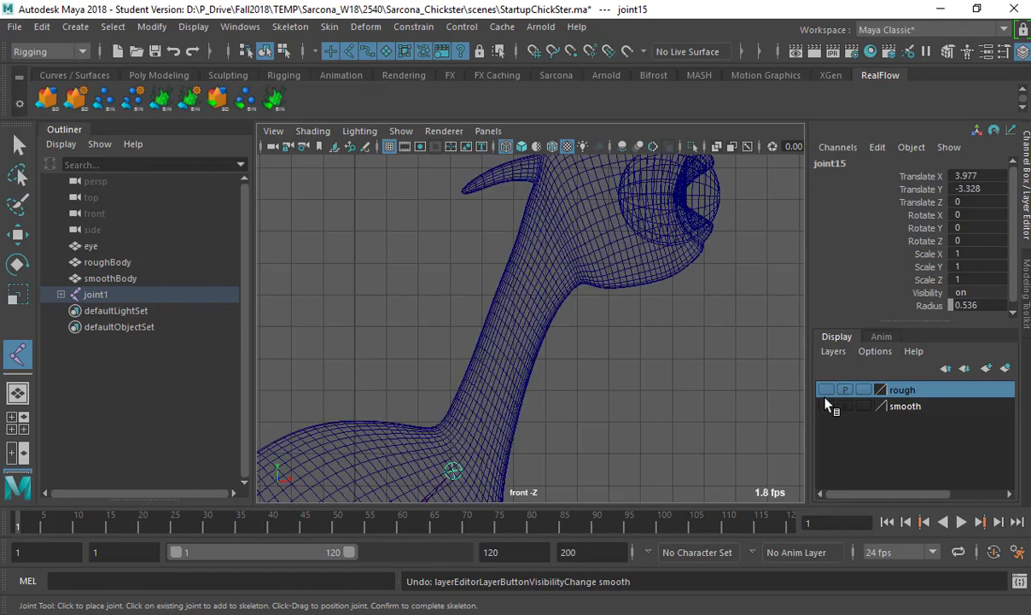
pyautogui.click(827, 406)
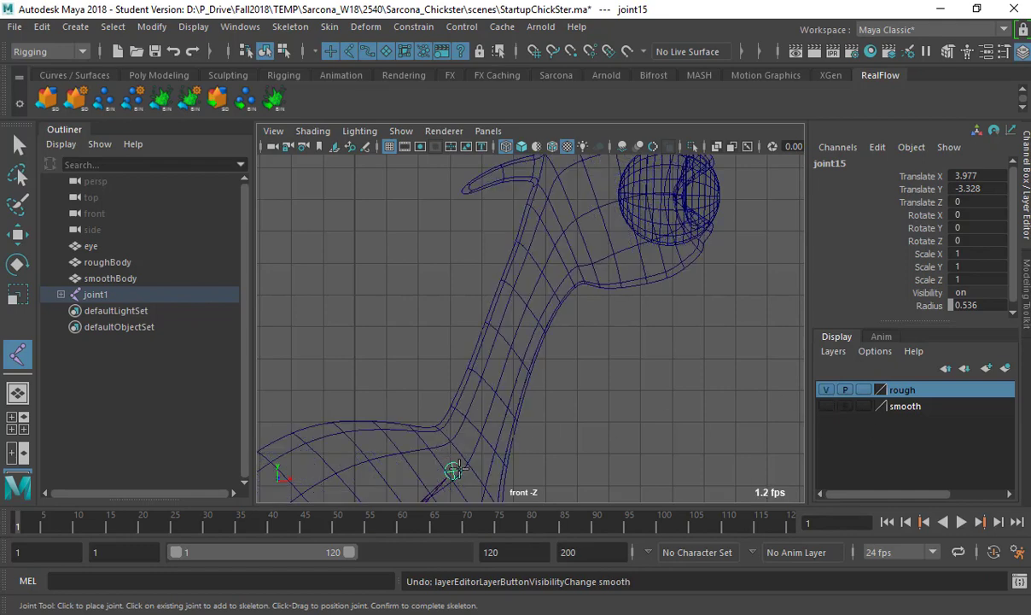
# Step: Shift the neck-base joint slightly upward and add six joints along the neck up to the base of the head
pyautogui.moveTo(460, 467); pyautogui.dragTo(458, 434, button='middle')
pyautogui.moveTo(466, 430); pyautogui.dragTo(470, 421)
pyautogui.click(484, 378)
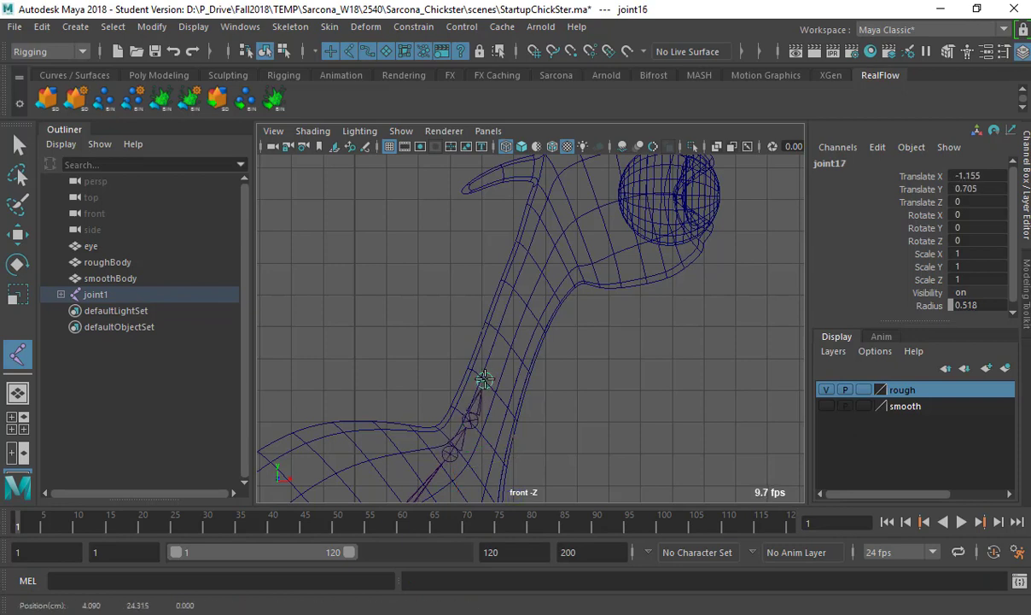
pyautogui.moveTo(498, 343); pyautogui.dragTo(502, 331)
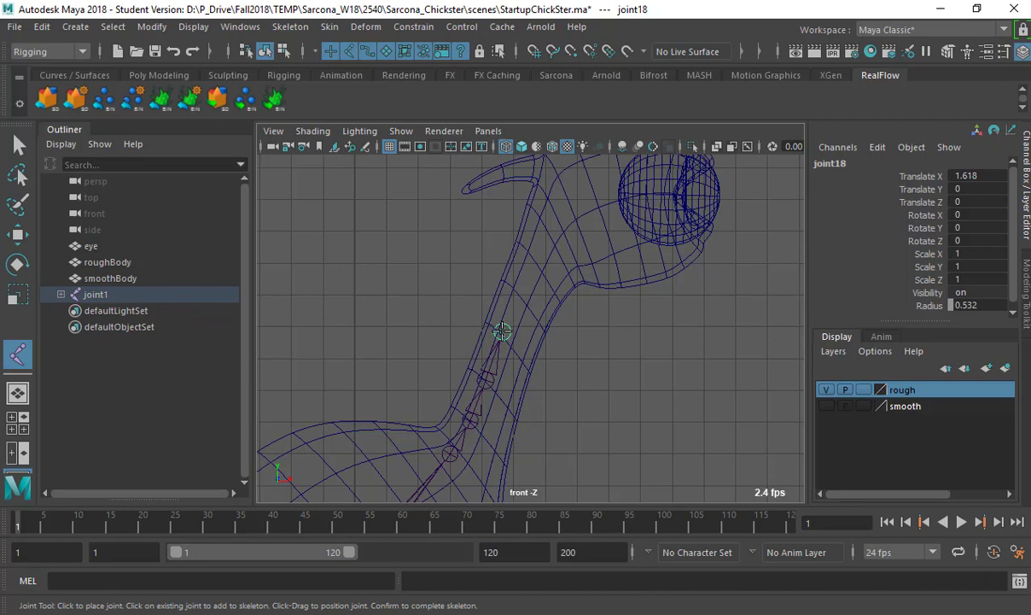
pyautogui.moveTo(507, 308); pyautogui.dragTo(519, 290)
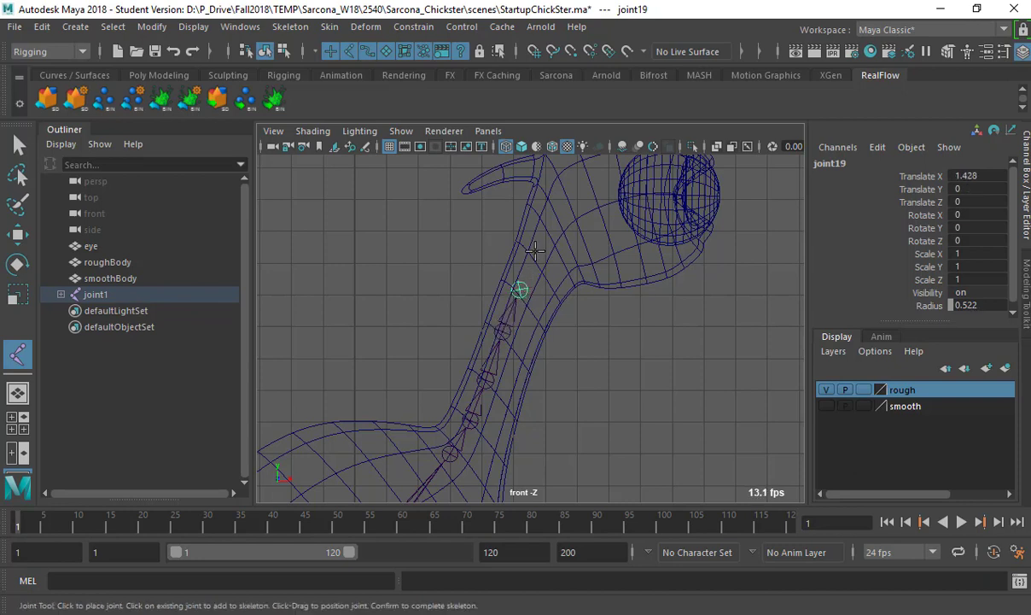
pyautogui.click(535, 251)
pyautogui.click(542, 223)
# Step: Continue the chain with one joint inside the head behind the eye and an end joint at the front of the eye
pyautogui.keyDown('alt'); pyautogui.moveTo(557, 224); pyautogui.dragTo(495, 375, button='middle'); pyautogui.keyUp('alt')
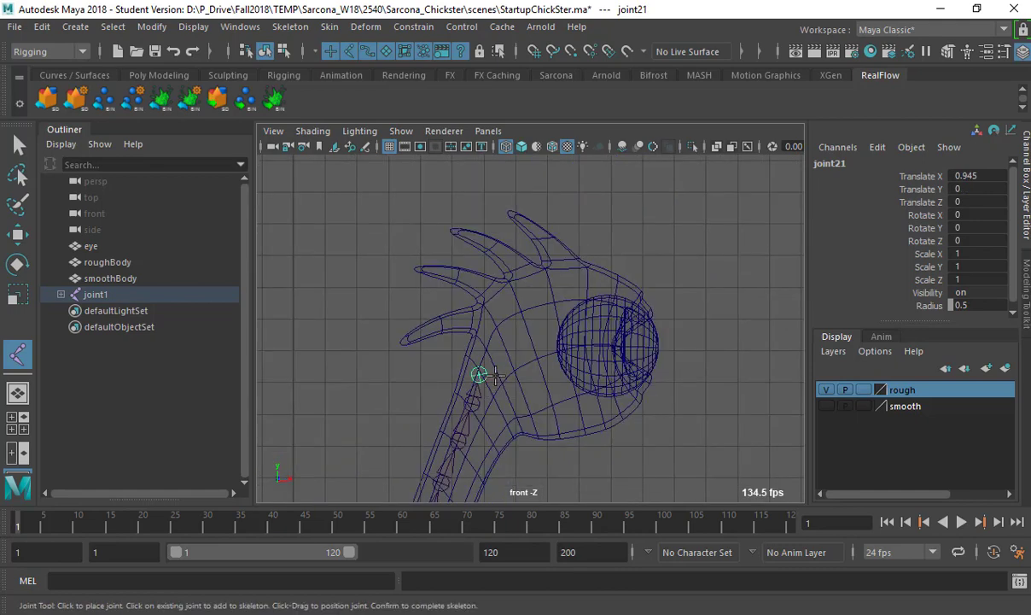
pyautogui.click(526, 315)
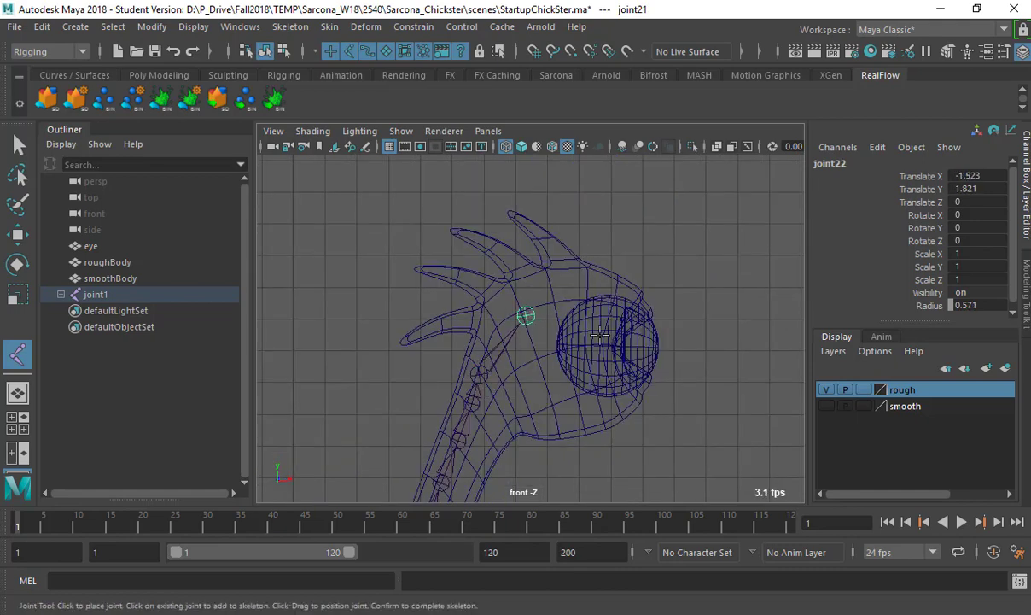
pyautogui.click(628, 345)
pyautogui.keyDown('alt'); pyautogui.moveTo(615, 365); pyautogui.dragTo(497, 427, button='right'); pyautogui.keyUp('alt')
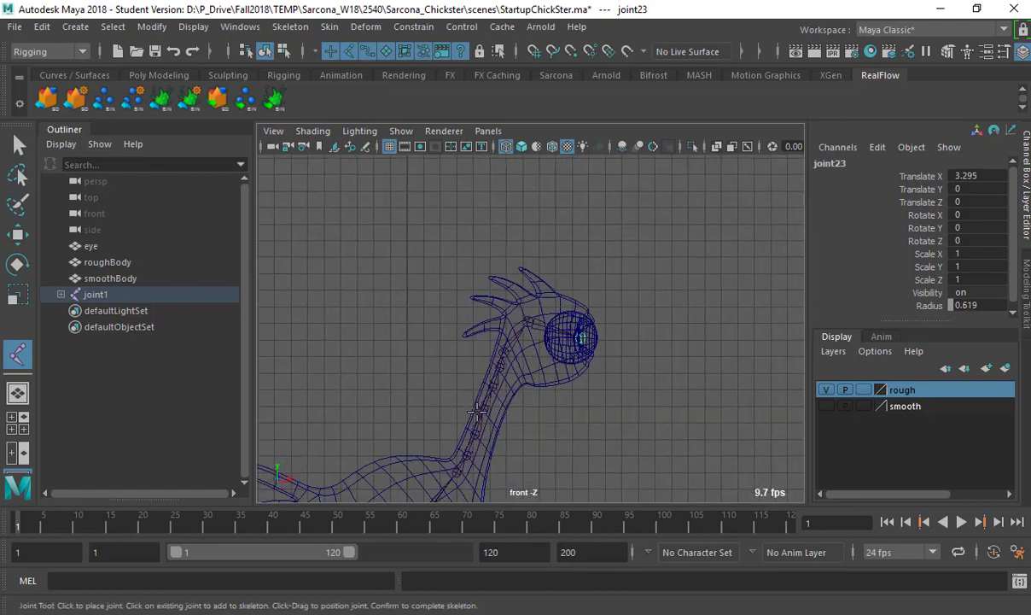
# Step: Go back up the chain to the root joint, branch two joints toward the base of the tail and complete the chain
pyautogui.keyDown('alt'); pyautogui.moveTo(494, 435); pyautogui.dragTo(500, 343, button='middle'); pyautogui.keyUp('alt')
pyautogui.keyDown('alt'); pyautogui.moveTo(586, 286); pyautogui.dragTo(628, 288, button='middle'); pyautogui.keyUp('alt')
pyautogui.press('Up')
pyautogui.press('Up')
pyautogui.press('Up')
pyautogui.press('Up')
pyautogui.press('Up')
pyautogui.press('Up')
pyautogui.press('Up')
pyautogui.press('Up')
pyautogui.press('Up')
pyautogui.press('Up')
pyautogui.press('Up')
pyautogui.press('Up')
pyautogui.press('Up')
pyautogui.press('Up')
pyautogui.press('Up')
pyautogui.press('Up')
pyautogui.press('Up')
pyautogui.press('Up')
pyautogui.press('Up')
pyautogui.press('Up')
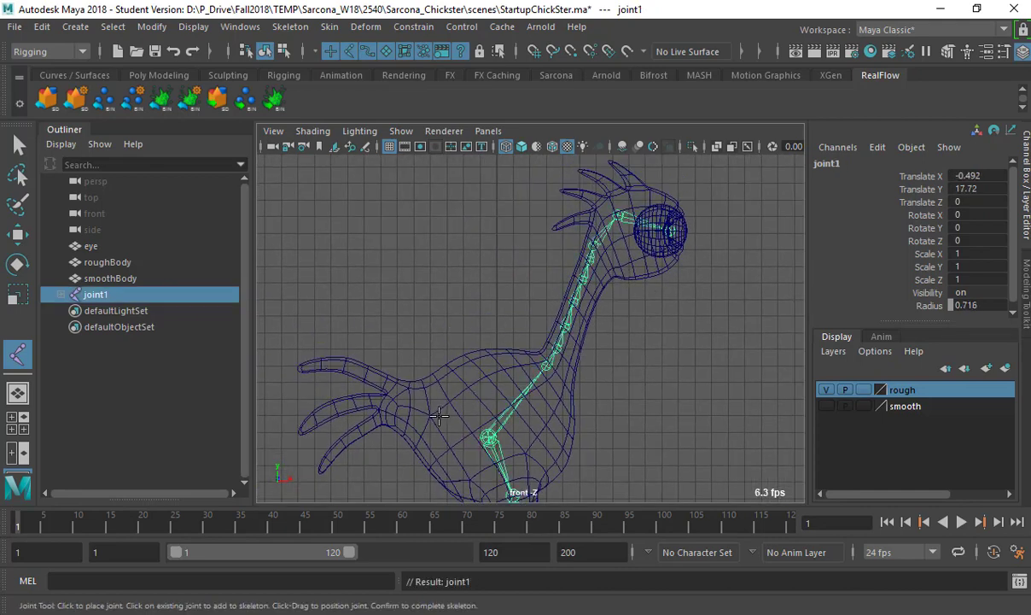
pyautogui.moveTo(431, 415); pyautogui.dragTo(393, 405)
pyautogui.press('Return')
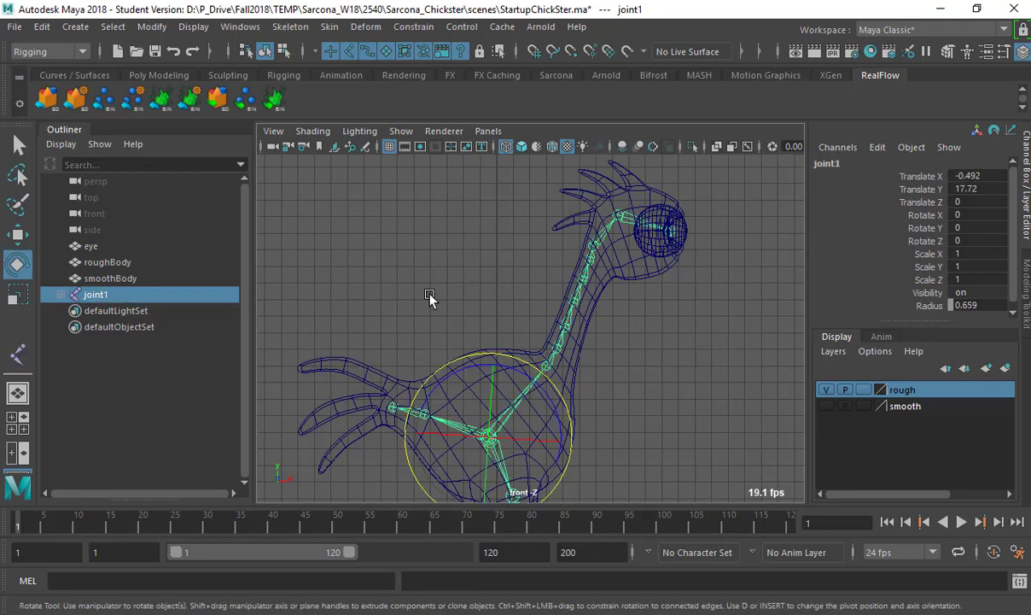
# Step: Examine the leg's joint chain in the perspective view from the hip joint past the knee down to the foot
pyautogui.press('space')
pyautogui.moveTo(431, 296); pyautogui.dragTo(431, 252)
pyautogui.keyDown('alt'); pyautogui.moveTo(372, 290); pyautogui.dragTo(559, 285); pyautogui.keyUp('alt')
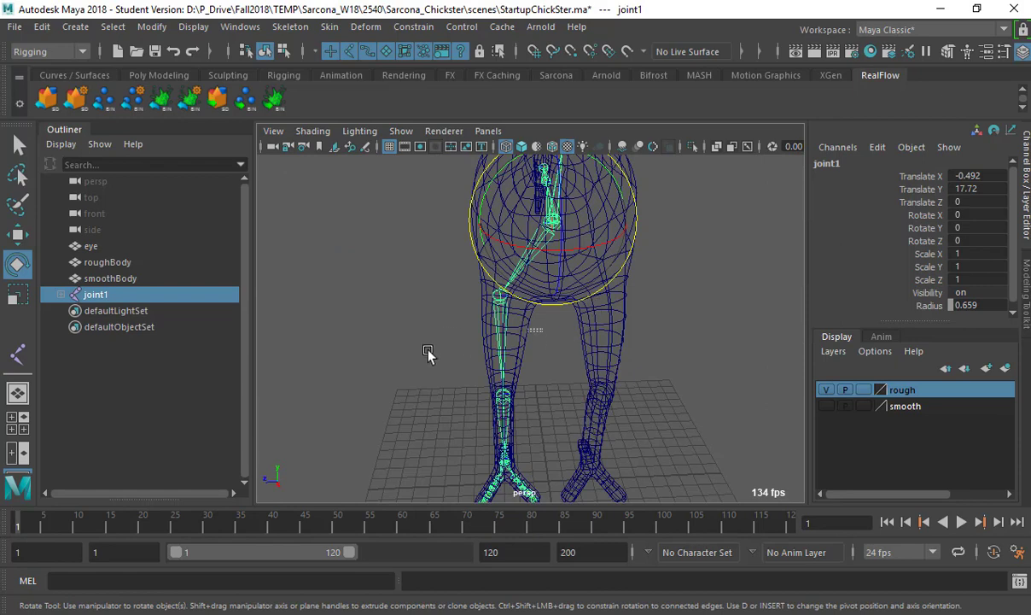
pyautogui.press('Down')
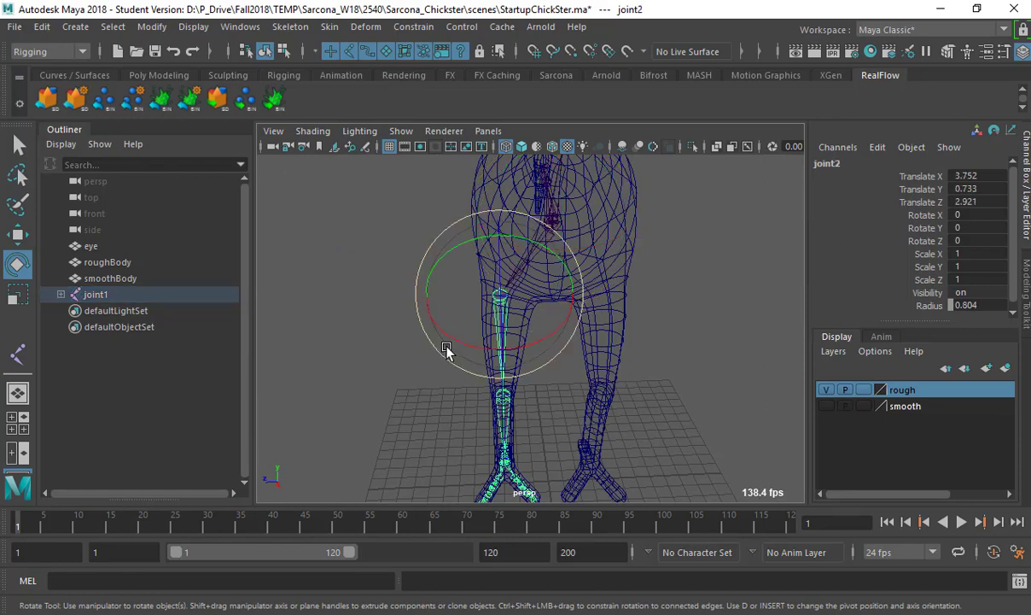
pyautogui.keyDown('alt'); pyautogui.moveTo(444, 366); pyautogui.dragTo(386, 330); pyautogui.keyUp('alt')
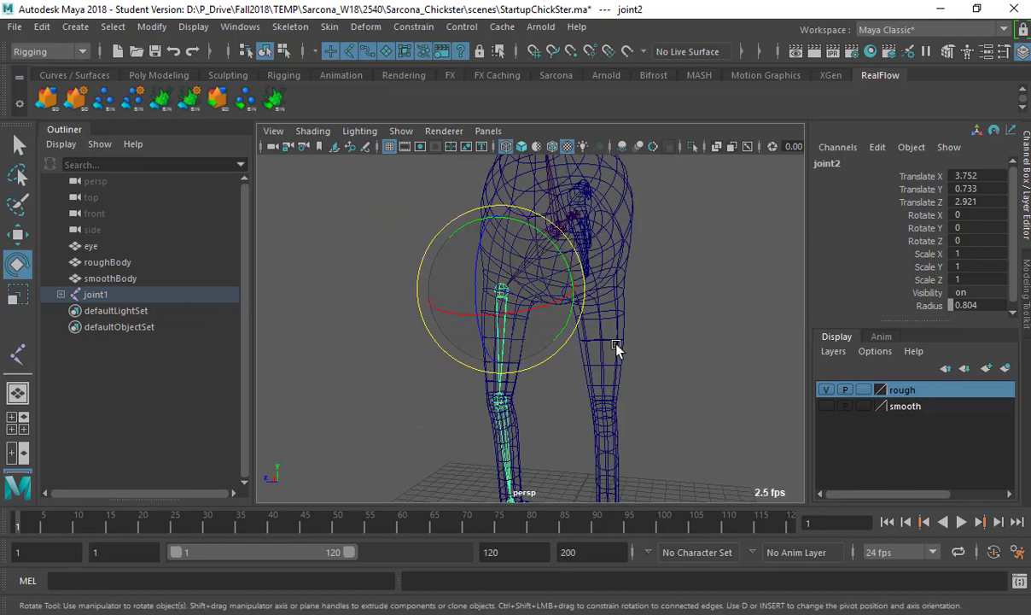
pyautogui.keyDown('alt'); pyautogui.moveTo(522, 391); pyautogui.dragTo(546, 295); pyautogui.keyUp('alt')
pyautogui.press('q')
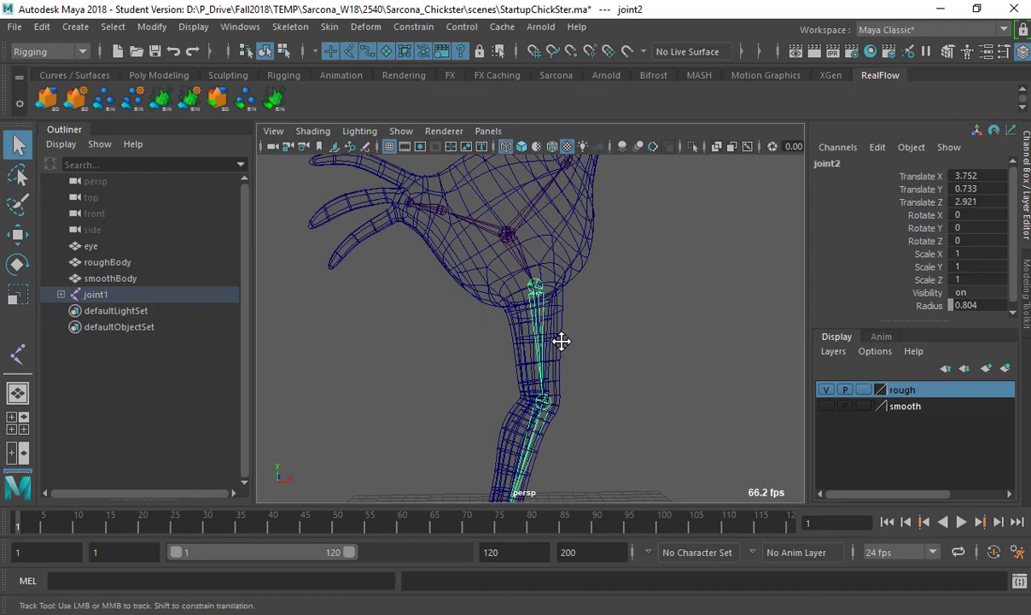
pyautogui.keyDown('alt'); pyautogui.moveTo(559, 341); pyautogui.dragTo(559, 299, button='middle'); pyautogui.keyUp('alt')
pyautogui.click(539, 363)
pyautogui.keyDown('alt'); pyautogui.moveTo(573, 375); pyautogui.dragTo(619, 384); pyautogui.keyUp('alt')
pyautogui.keyDown('alt'); pyautogui.moveTo(564, 342); pyautogui.dragTo(570, 195, button='middle'); pyautogui.keyUp('alt')
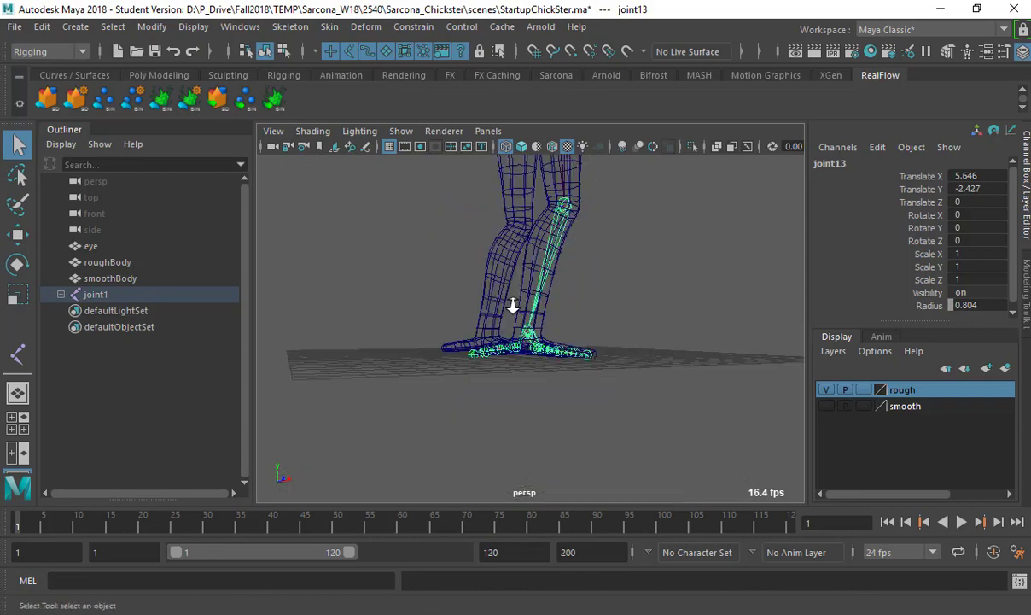
pyautogui.keyDown('alt'); pyautogui.moveTo(514, 302); pyautogui.dragTo(727, 313, button='right'); pyautogui.keyUp('alt')
# Step: Try rotating the ankle joint around one axis and undo the rotation
pyautogui.click(525, 333)
pyautogui.press('e')
pyautogui.keyDown('alt'); pyautogui.moveTo(559, 323); pyautogui.dragTo(554, 376); pyautogui.keyUp('alt')
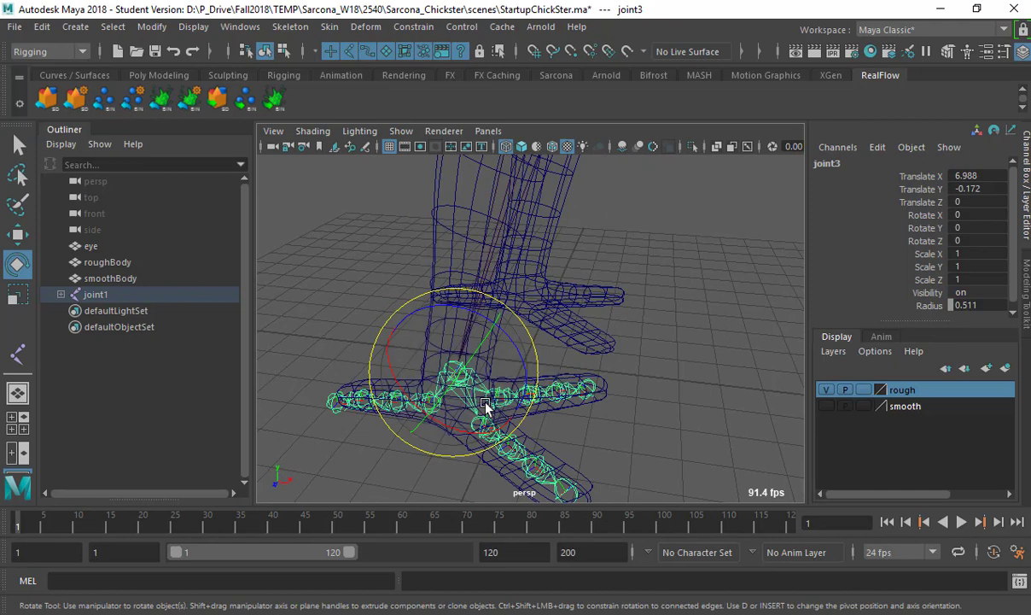
pyautogui.moveTo(467, 431); pyautogui.dragTo(546, 386)
pyautogui.hotkey('ctrl', 'z')
# Step: Configure Orient Joint with Orient Joint to World on and Orient children of selected joints off, and try it on the ankle joint
pyautogui.click(290, 26)
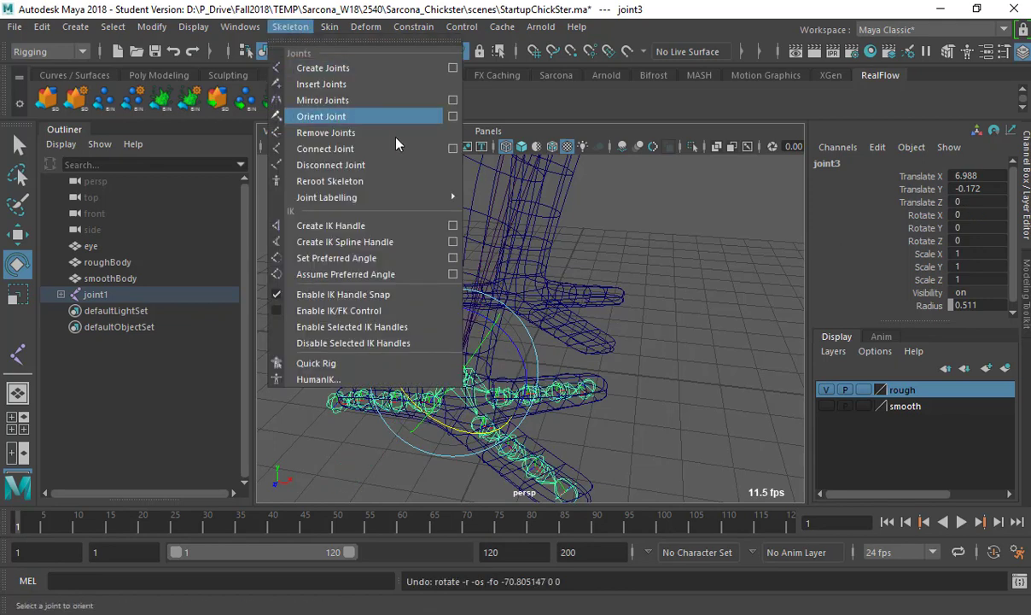
pyautogui.click(451, 116)
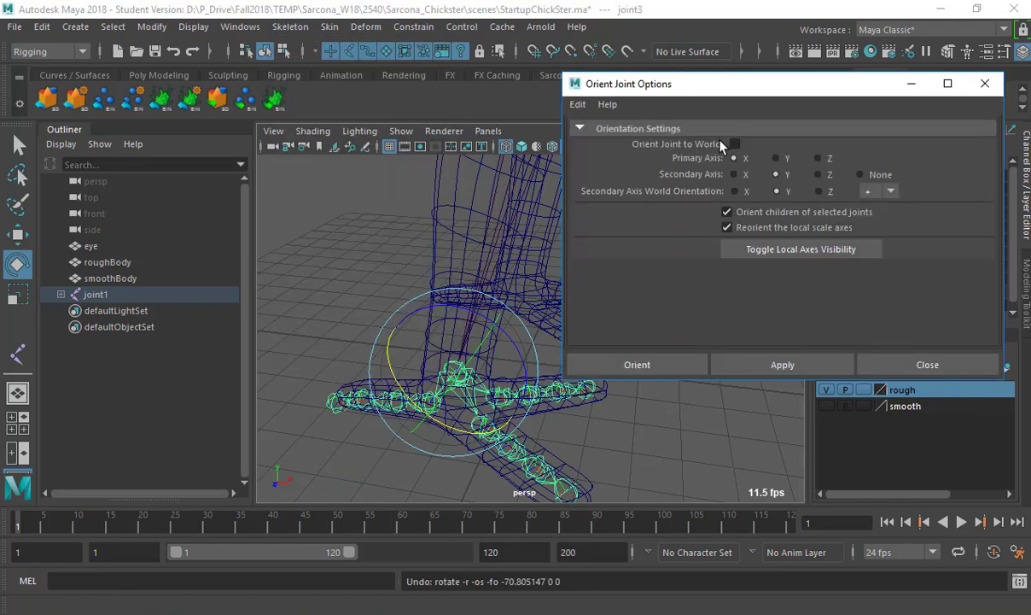
pyautogui.click(736, 144)
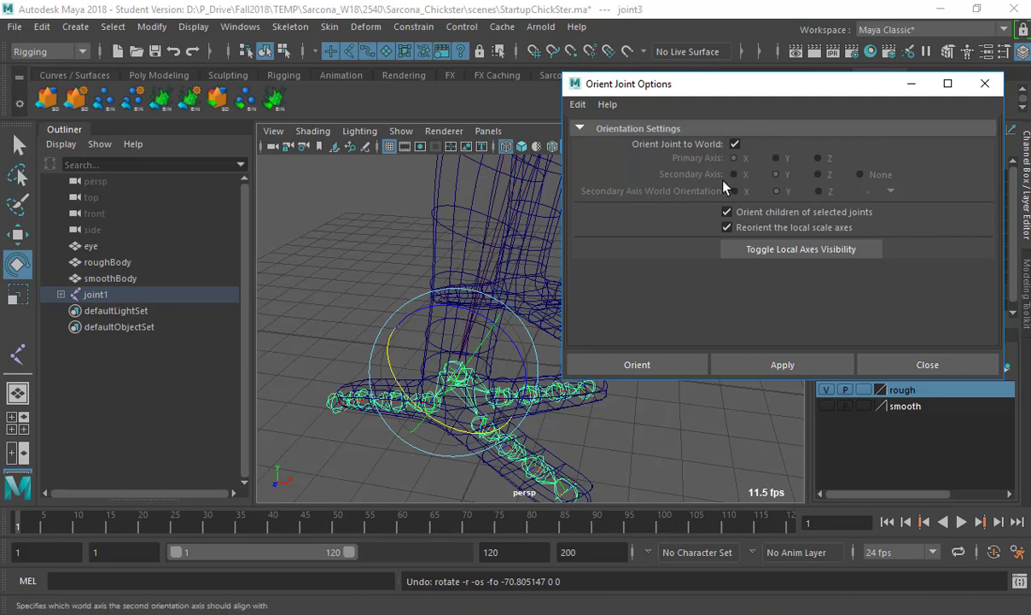
pyautogui.click(758, 213)
pyautogui.click(771, 363)
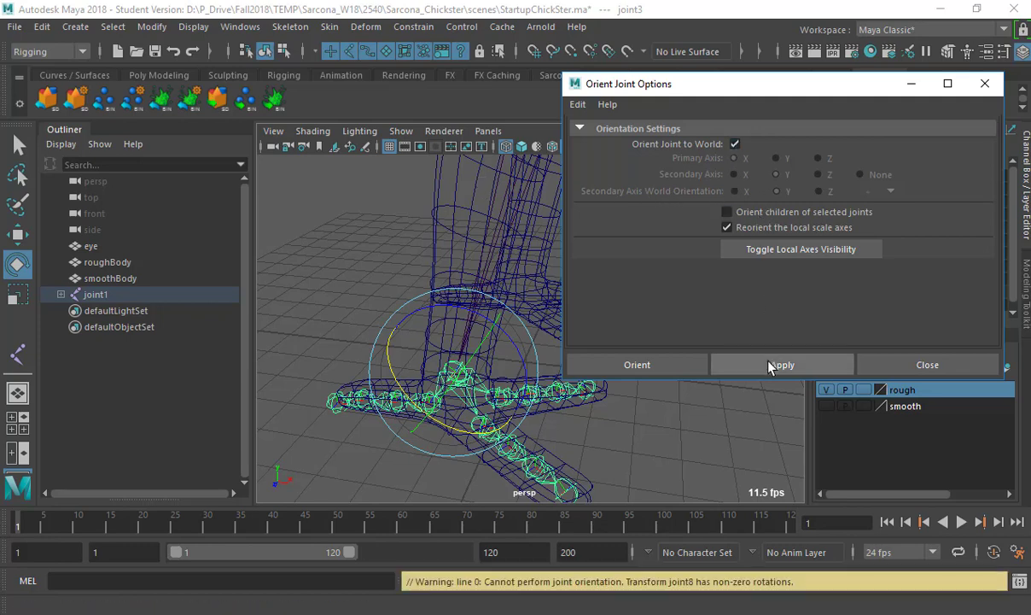
# Step: Freeze the transformations of the ankle joint and reapply the world orientation to it
pyautogui.moveTo(506, 582); pyautogui.dragTo(805, 588)
pyautogui.moveTo(803, 86); pyautogui.dragTo(803, 334)
pyautogui.keyDown('alt'); pyautogui.moveTo(525, 391); pyautogui.dragTo(437, 368); pyautogui.keyUp('alt')
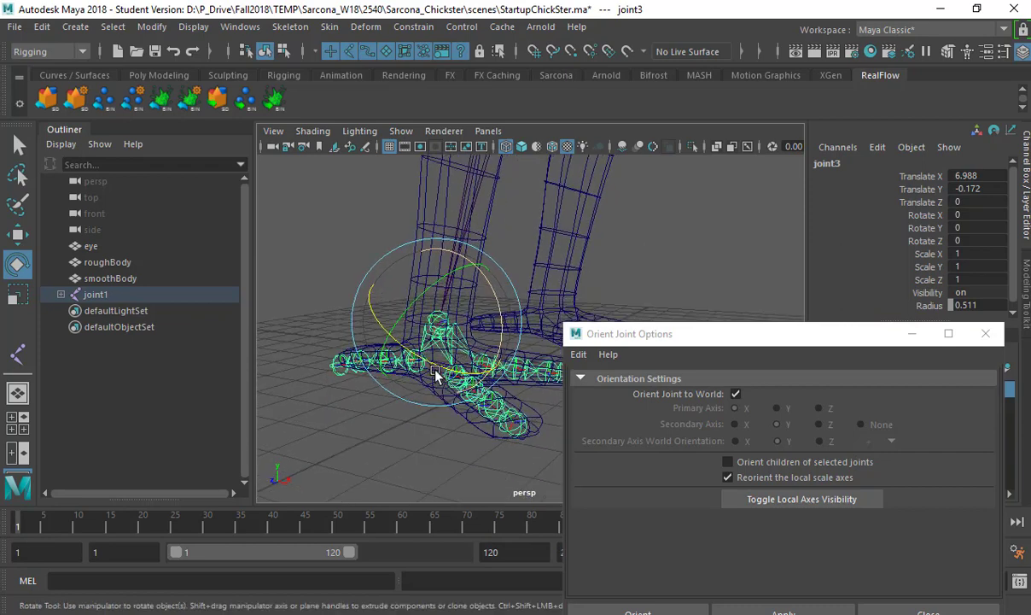
pyautogui.click(151, 28)
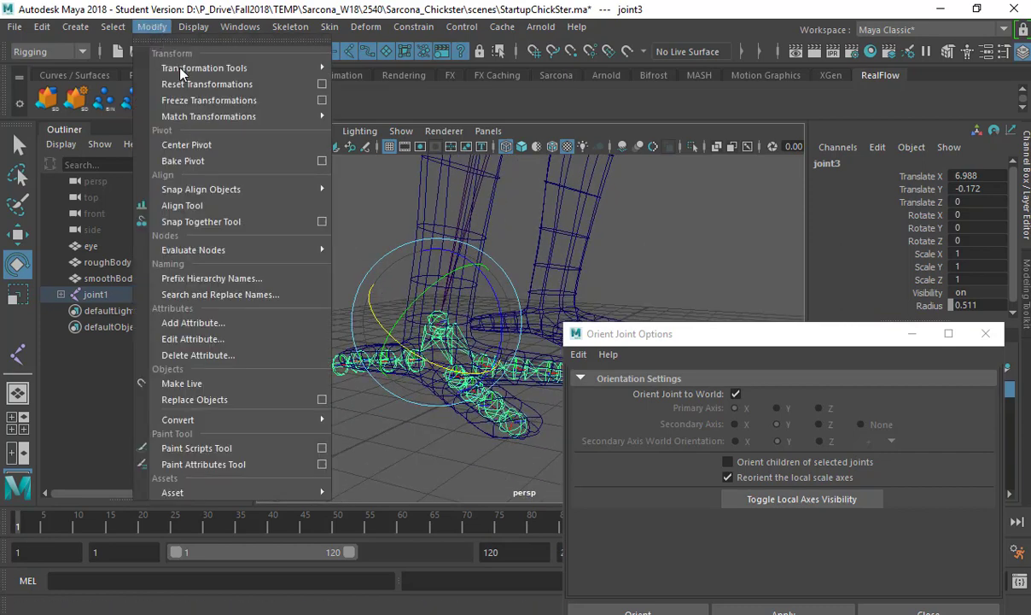
pyautogui.click(190, 100)
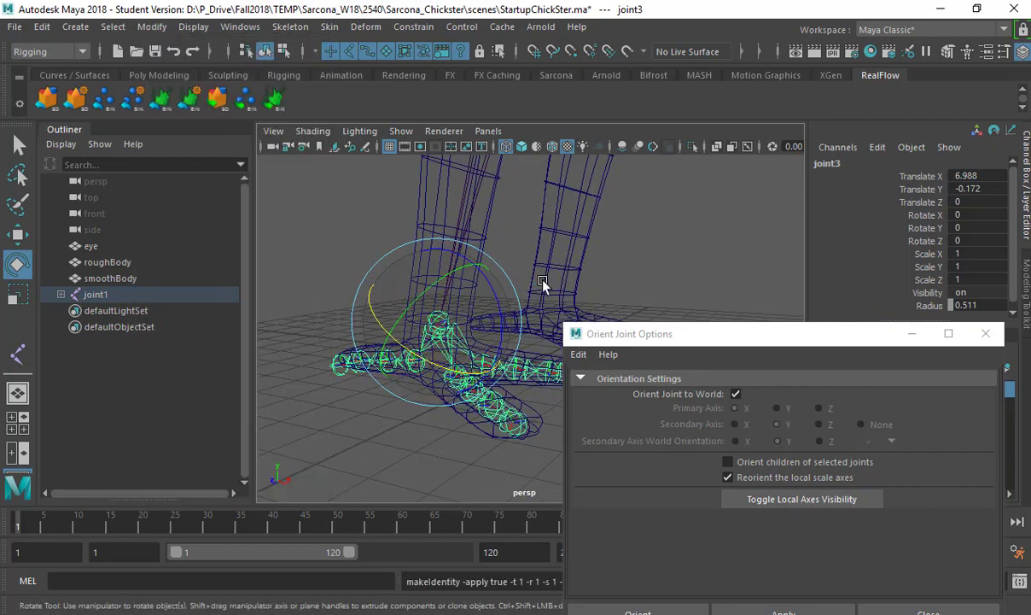
pyautogui.moveTo(644, 330); pyautogui.dragTo(663, 166)
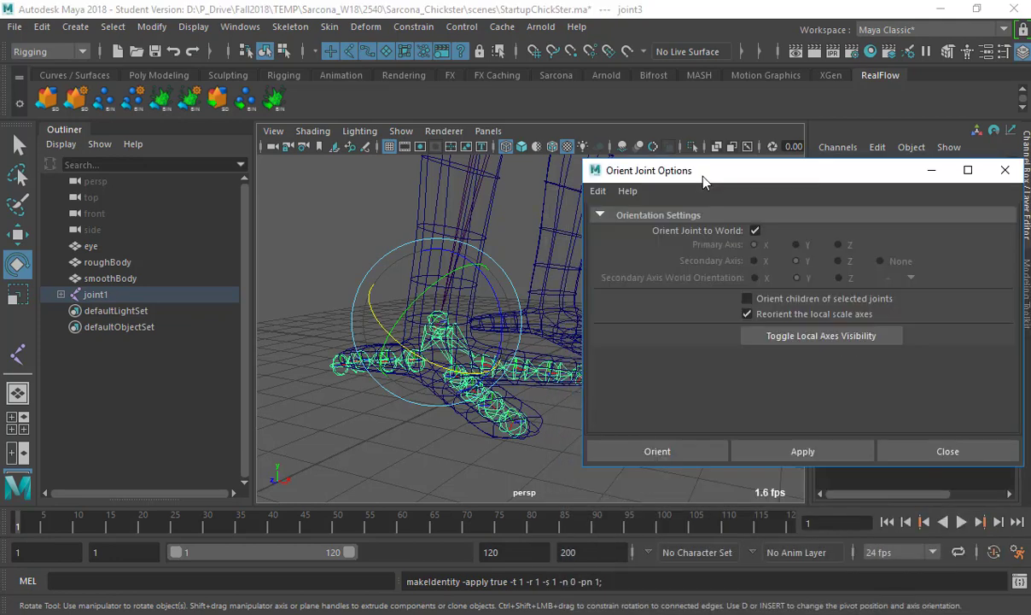
pyautogui.click(801, 452)
pyautogui.moveTo(579, 383)
pyautogui.keyDown('alt'); pyautogui.mouseDown()
pyautogui.moveTo(559, 364)
pyautogui.moveTo(576, 376)
pyautogui.mouseUp(); pyautogui.keyUp('alt')
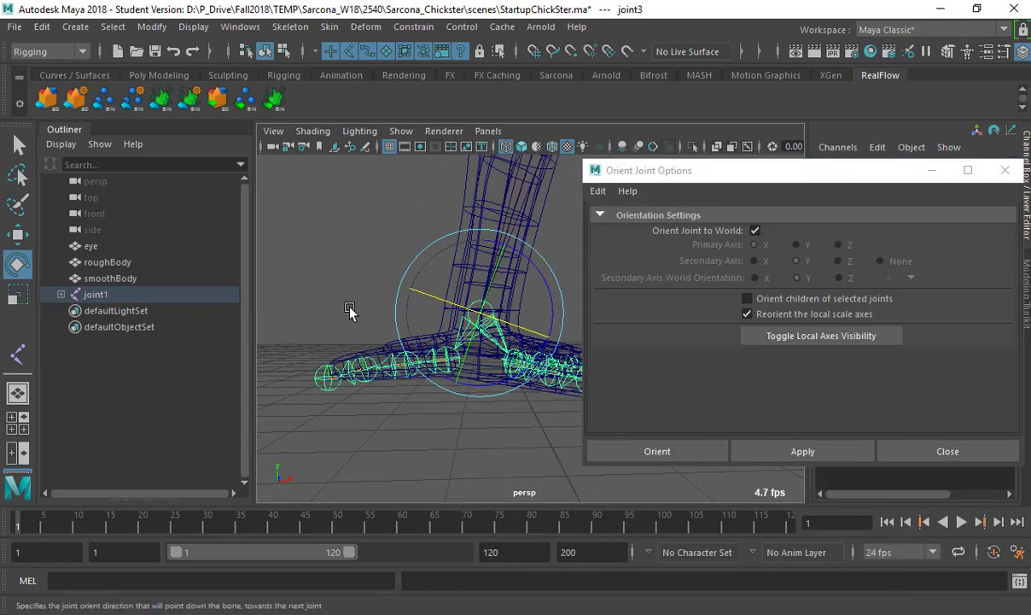
# Step: Expand the skeleton hierarchy and unparent the three toe chains from the ankle joint
pyautogui.keyDown('shift'); pyautogui.click(60, 295); pyautogui.keyUp('shift')
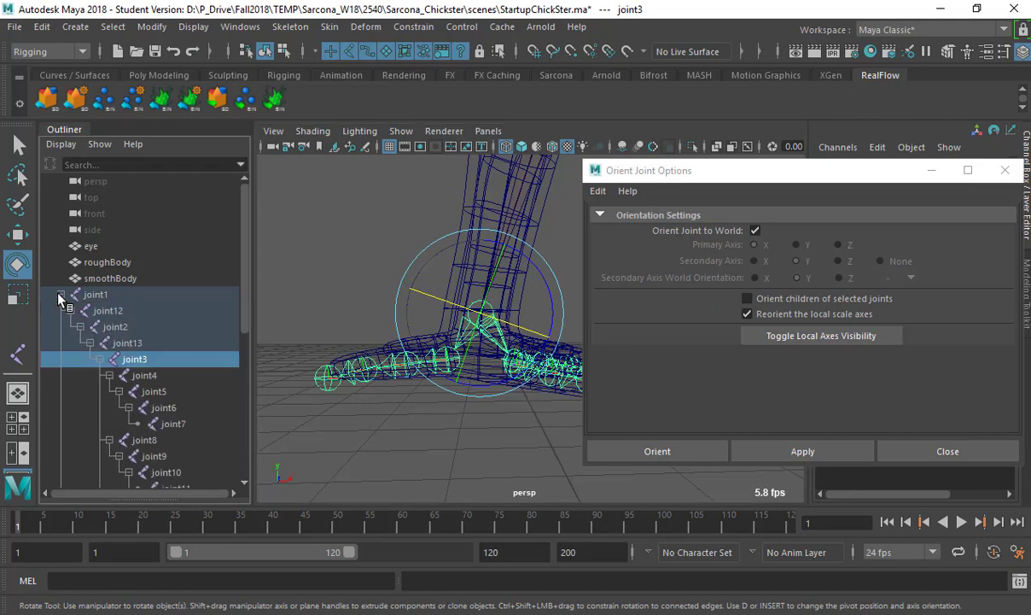
pyautogui.keyDown('alt'); pyautogui.moveTo(365, 321); pyautogui.dragTo(409, 365); pyautogui.keyUp('alt')
pyautogui.press('q')
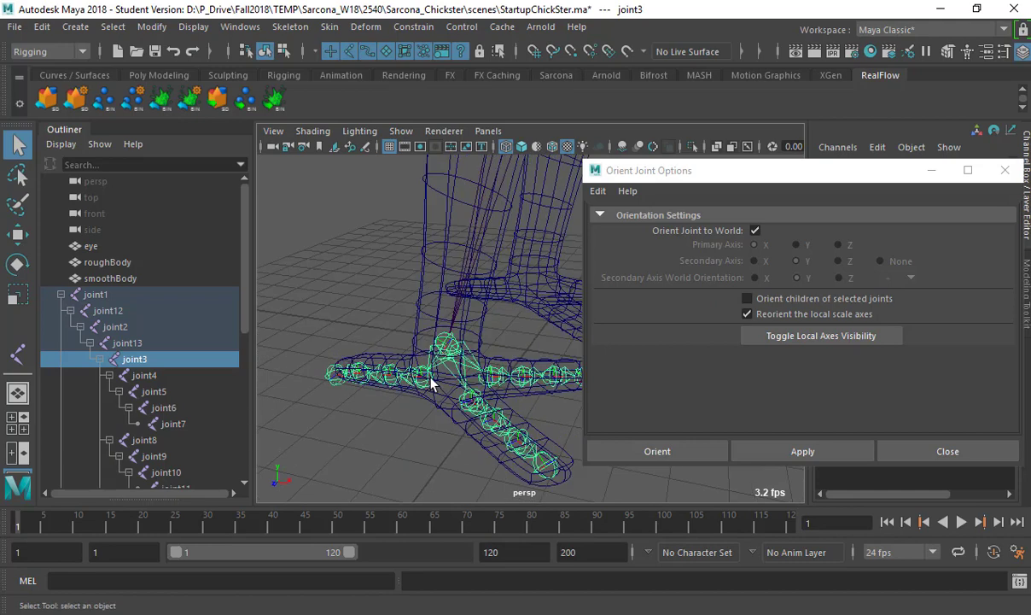
pyautogui.press('Down')
pyautogui.keyDown('shift'); pyautogui.click(484, 396); pyautogui.keyUp('shift')
pyautogui.keyDown('shift'); pyautogui.click(500, 391); pyautogui.keyUp('shift')
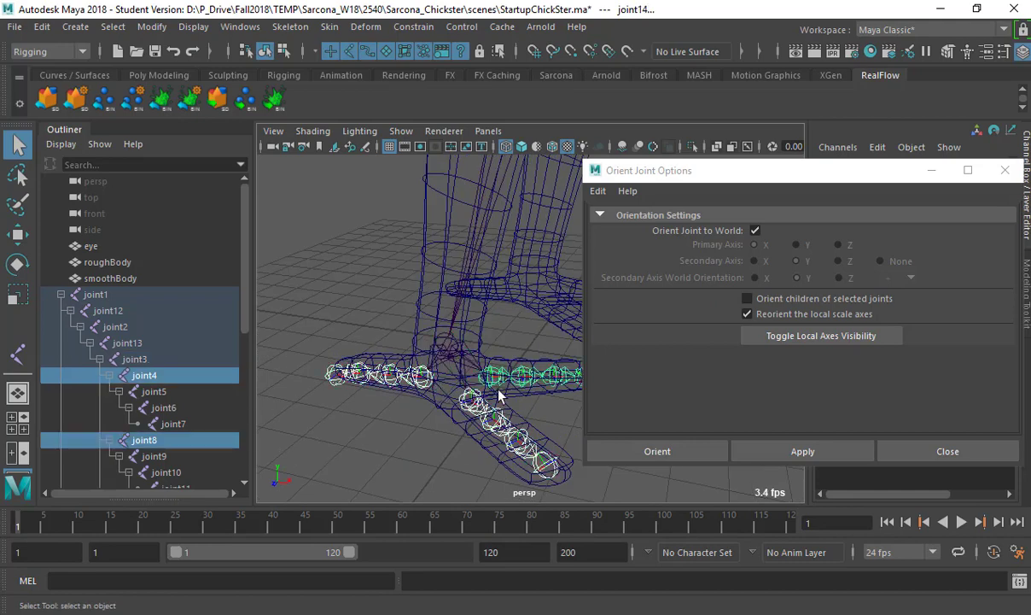
# Step: Apply the world orientation to the ankle joint and try unparenting the knee joint from the hip joint
pyautogui.click(435, 335)
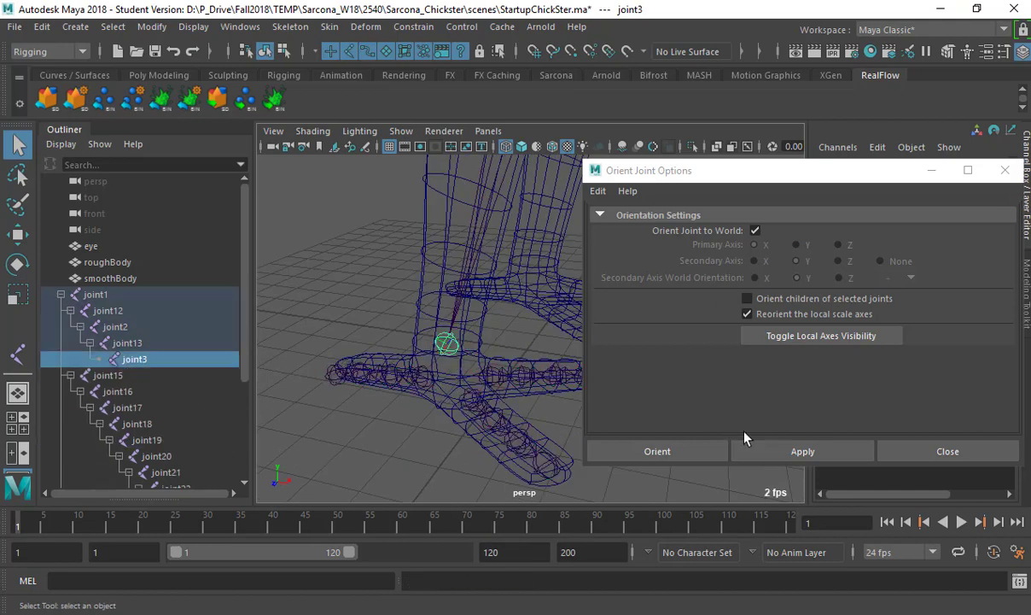
pyautogui.click(784, 453)
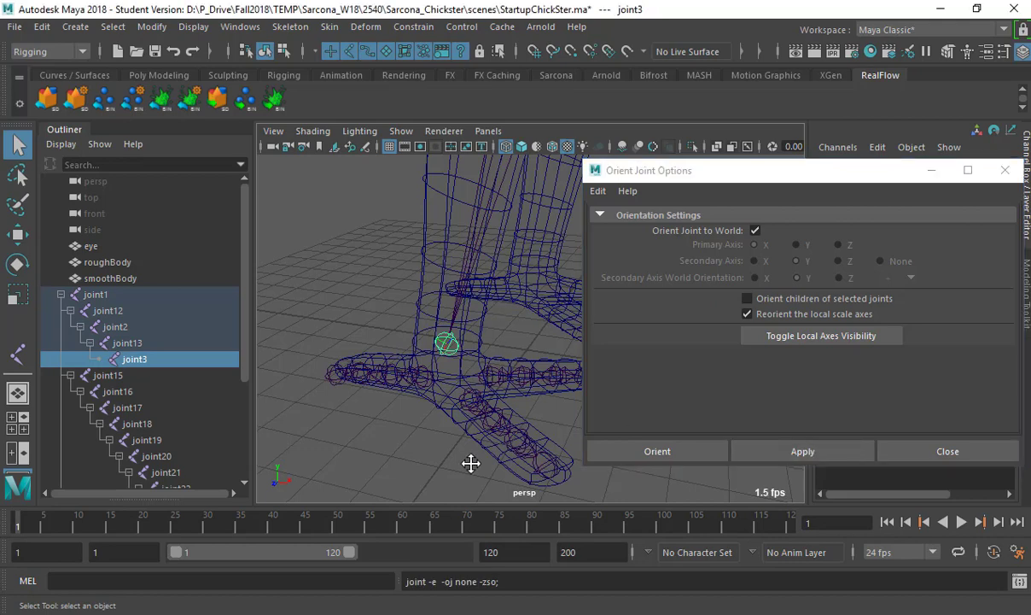
pyautogui.keyDown('alt'); pyautogui.moveTo(472, 468); pyautogui.dragTo(509, 246); pyautogui.keyUp('alt')
pyautogui.click(496, 209)
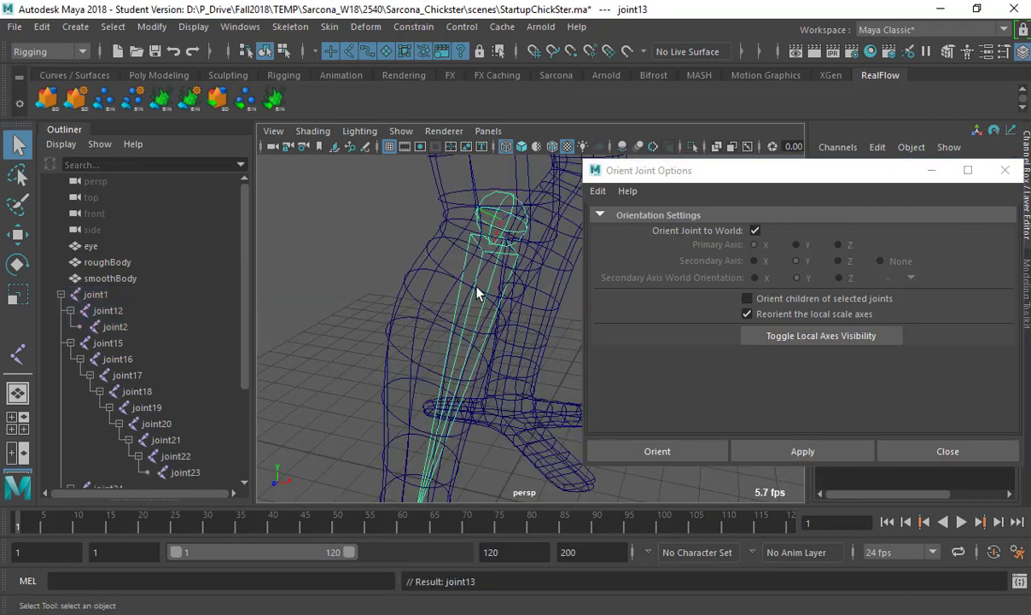
# Step: Unparent the ankle joint from the knee joint and orient the freed ankle joint to world
pyautogui.keyDown('alt'); pyautogui.moveTo(456, 375); pyautogui.dragTo(403, 295); pyautogui.keyUp('alt')
pyautogui.click(408, 304)
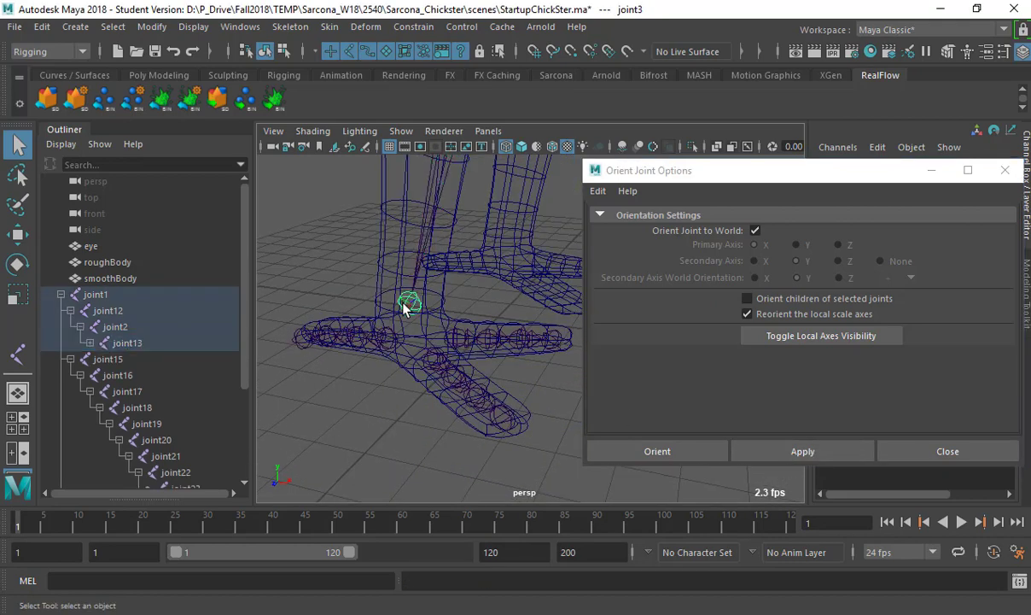
pyautogui.click(762, 450)
pyautogui.press('e')
pyautogui.moveTo(466, 253); pyautogui.dragTo(434, 346)
# Step: Parent the two front toe chains and the back toe chain back to the ankle joint
pyautogui.press('q')
pyautogui.click(433, 344)
pyautogui.keyDown('shift'); pyautogui.click(455, 333); pyautogui.keyUp('shift')
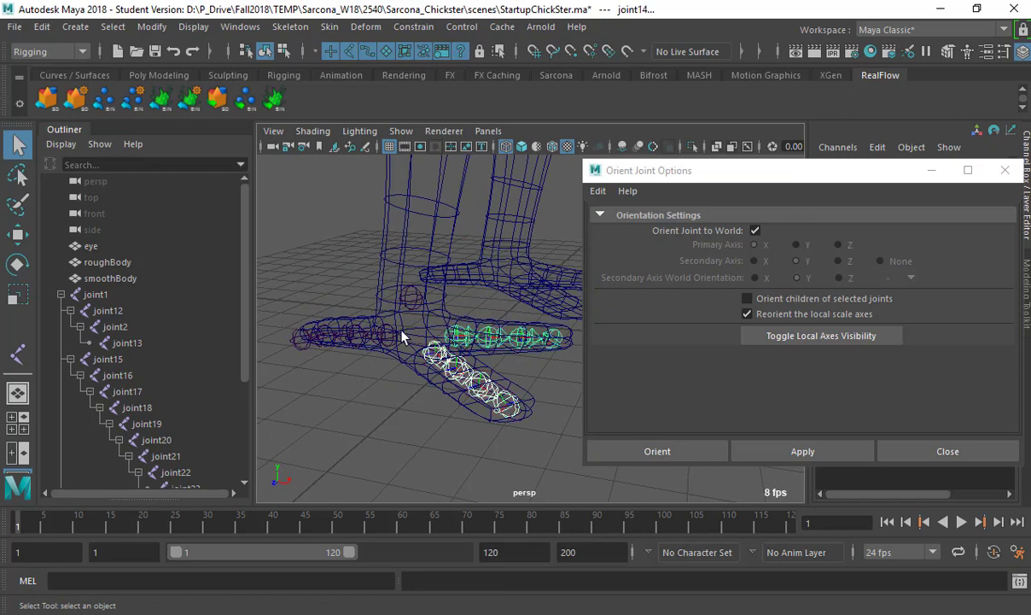
pyautogui.keyDown('shift'); pyautogui.click(408, 318); pyautogui.keyUp('shift')
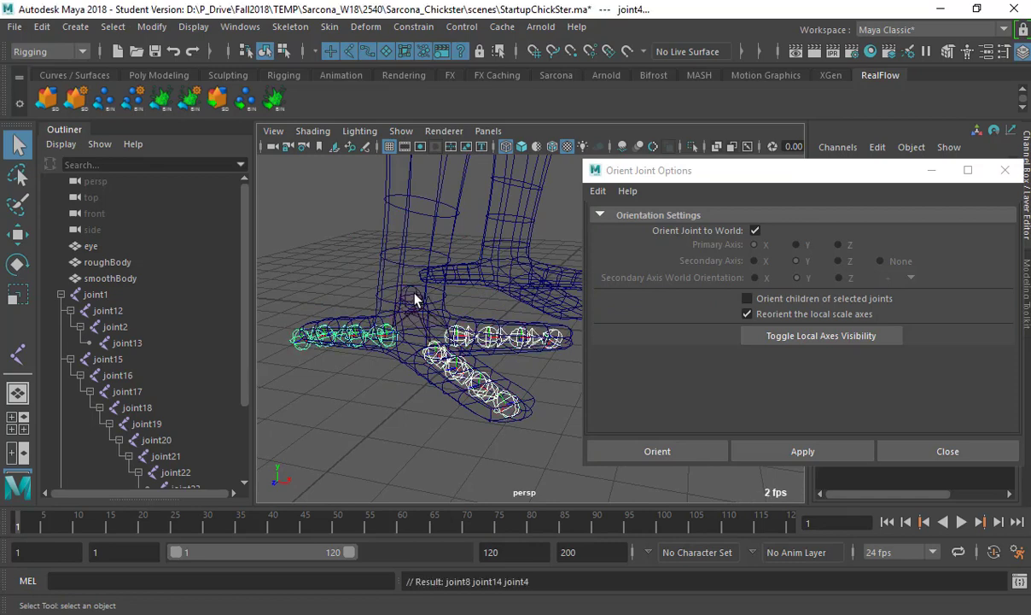
# Step: Parent the ankle joint back to the knee joint and clear the selection
pyautogui.click(415, 295)
pyautogui.keyDown('alt'); pyautogui.moveTo(415, 296); pyautogui.dragTo(413, 452, button='middle'); pyautogui.keyUp('alt')
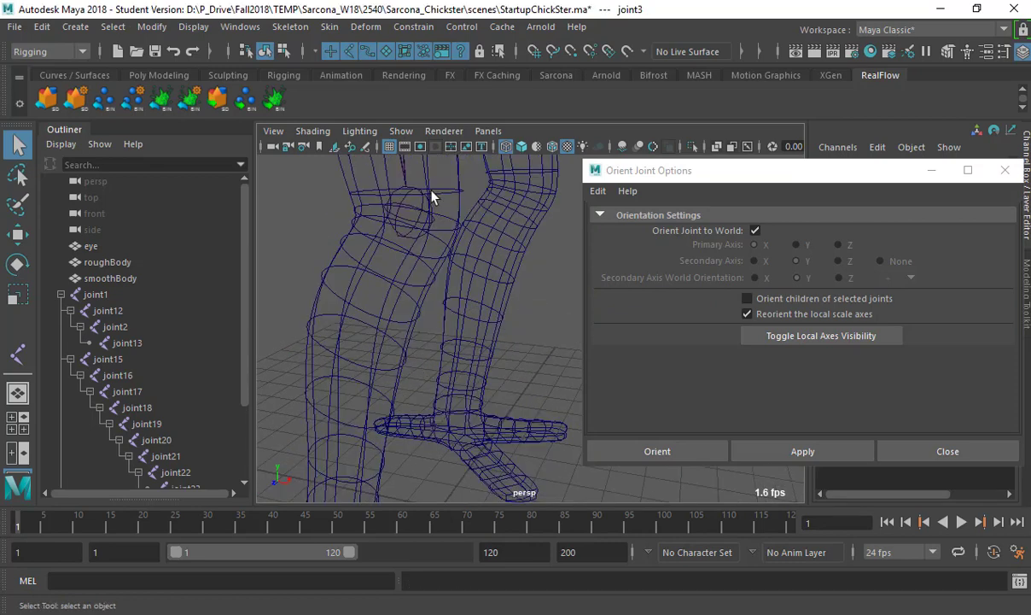
pyautogui.click(427, 206)
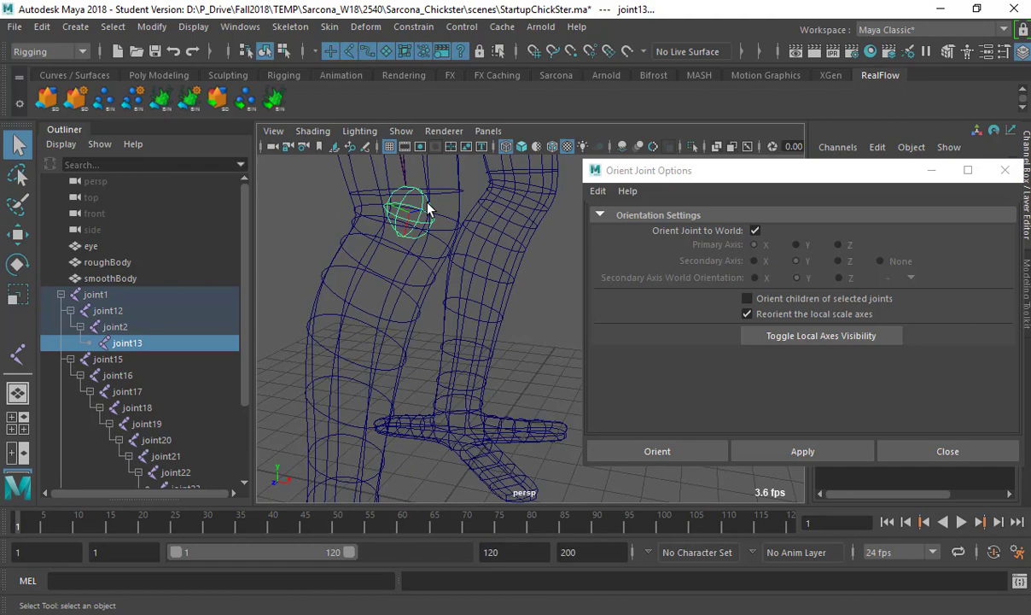
pyautogui.click(531, 329)
# Step: Orient the outer front toe chain with Orient Joint to World off and children included, and undo a test rotation
pyautogui.keyDown('alt'); pyautogui.moveTo(531, 330); pyautogui.dragTo(361, 320, button='right'); pyautogui.keyUp('alt')
pyautogui.keyDown('alt'); pyautogui.moveTo(361, 320); pyautogui.dragTo(376, 162, button='middle'); pyautogui.keyUp('alt')
pyautogui.keyDown('alt'); pyautogui.moveTo(549, 262); pyautogui.dragTo(579, 262, button='right'); pyautogui.keyUp('alt')
pyautogui.keyDown('alt'); pyautogui.moveTo(419, 298); pyautogui.dragTo(473, 285); pyautogui.keyUp('alt')
pyautogui.click(425, 321)
pyautogui.press('e')
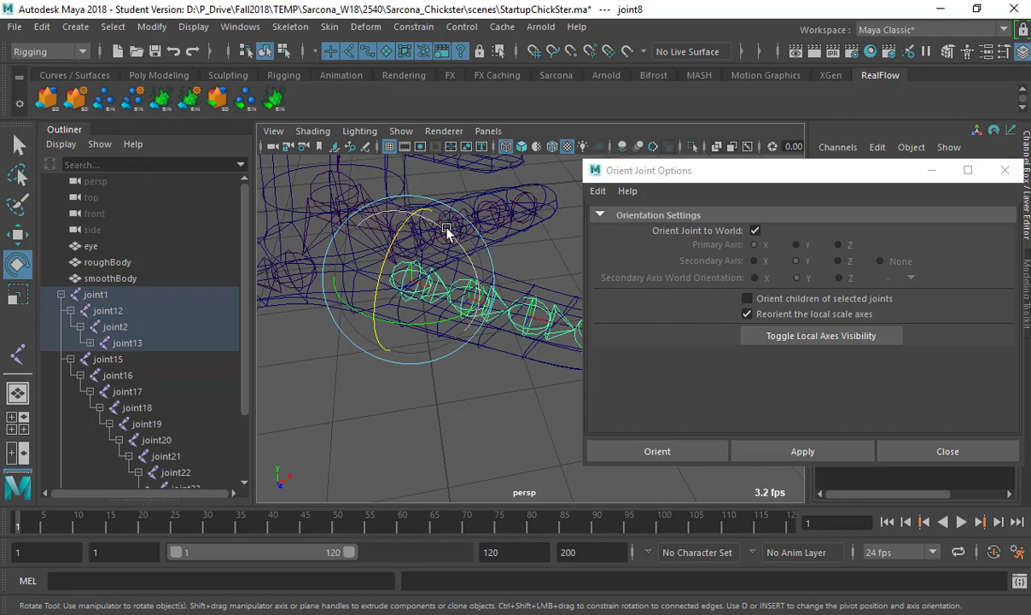
pyautogui.click(755, 231)
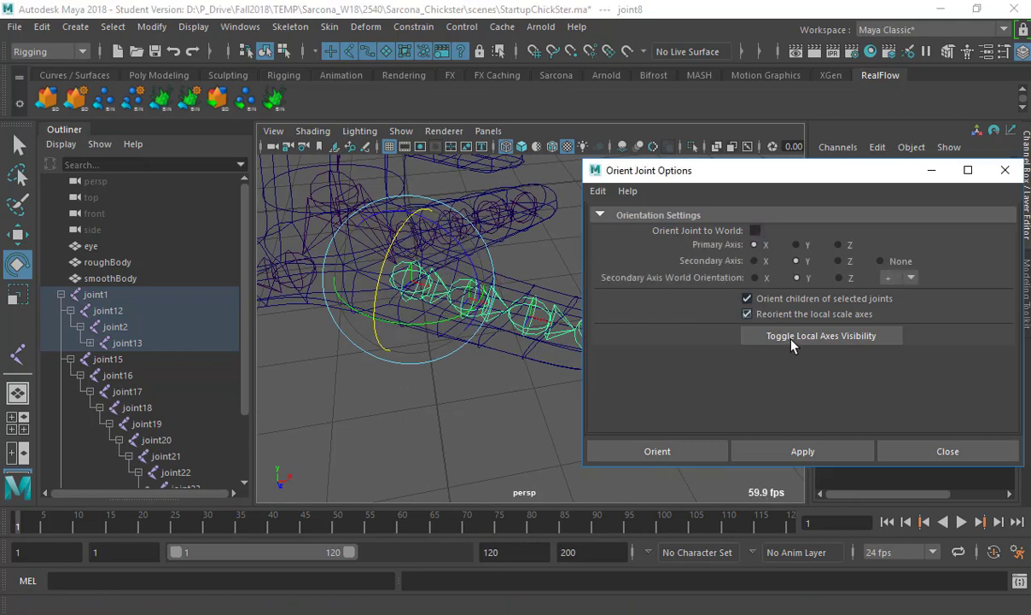
pyautogui.click(796, 452)
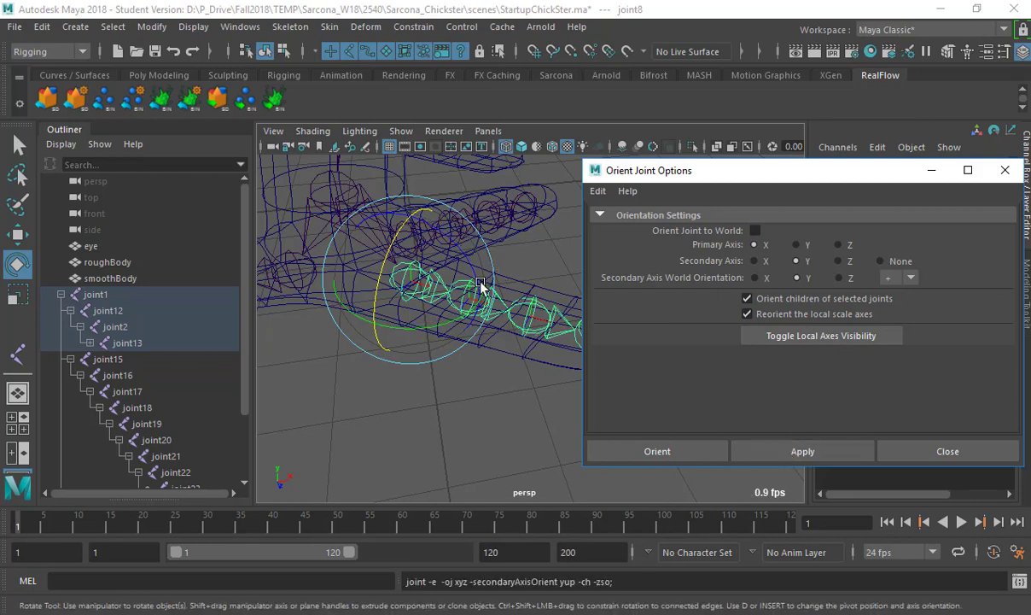
pyautogui.hotkey('ctrl', 'z')
# Step: Apply the same joint orientation, primary axis X and secondary axis Y, to the inner front toe chain and the back toe chain
pyautogui.press('q')
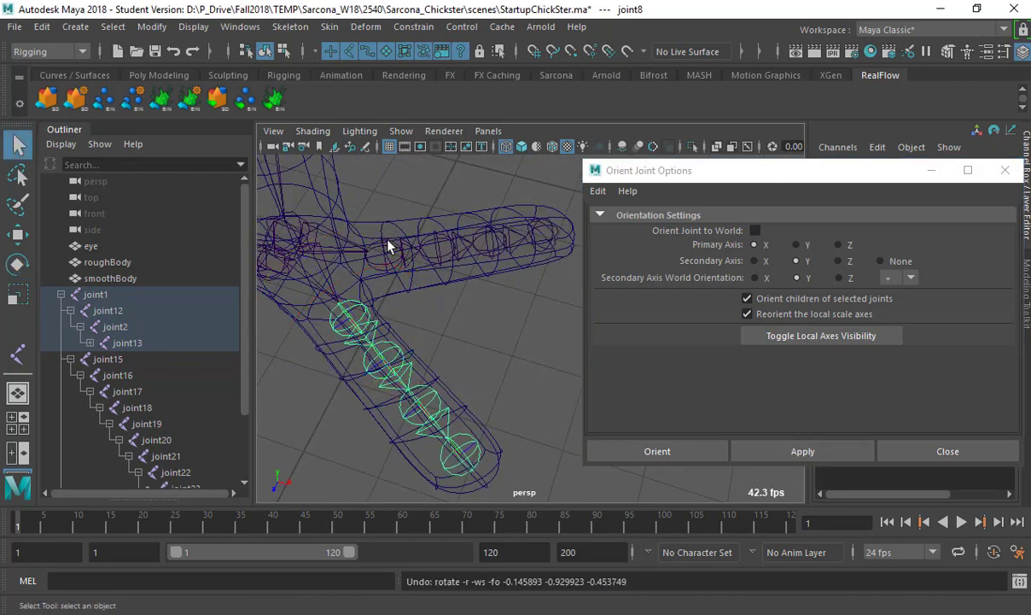
pyautogui.click(389, 247)
pyautogui.click(761, 454)
pyautogui.keyDown('alt'); pyautogui.moveTo(423, 321); pyautogui.dragTo(547, 306); pyautogui.keyUp('alt')
pyautogui.click(548, 307)
pyautogui.click(757, 451)
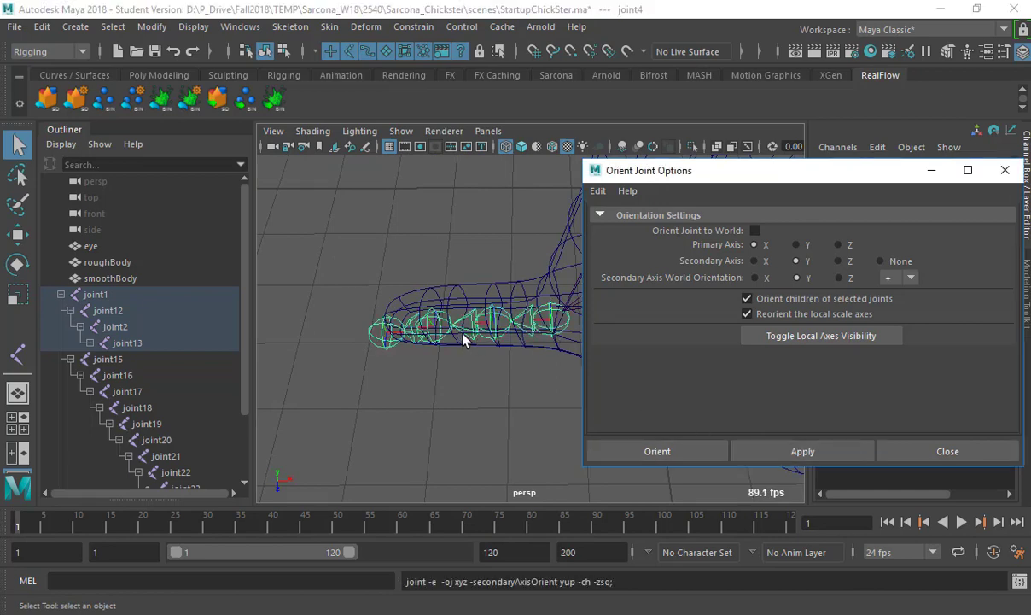
# Step: Reapply the orientation to the back toe chain and check the move axes of the back and outer front toes
pyautogui.keyDown('alt'); pyautogui.moveTo(466, 340); pyautogui.dragTo(427, 340); pyautogui.keyUp('alt')
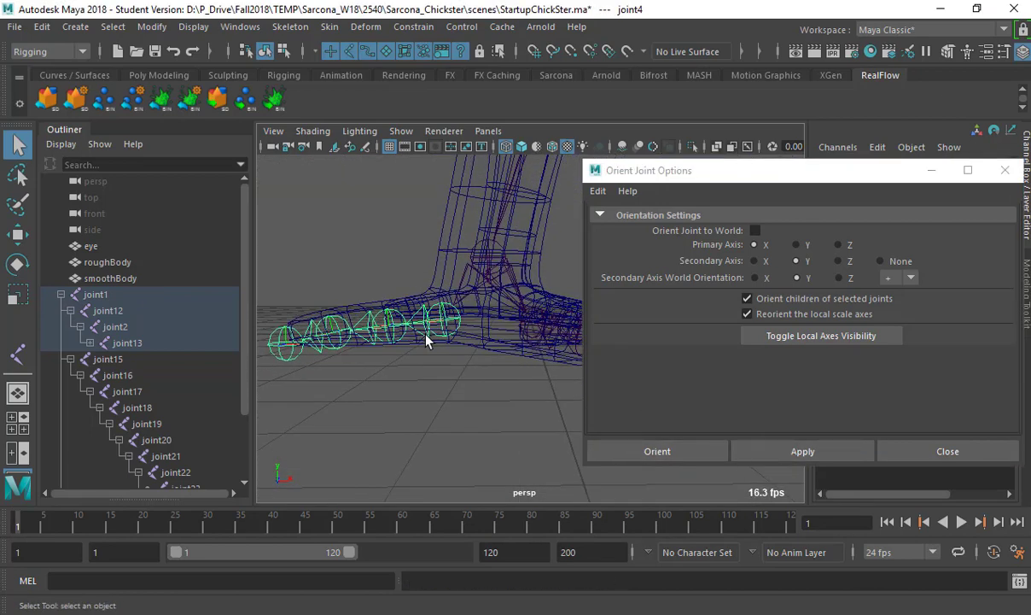
pyautogui.press('w')
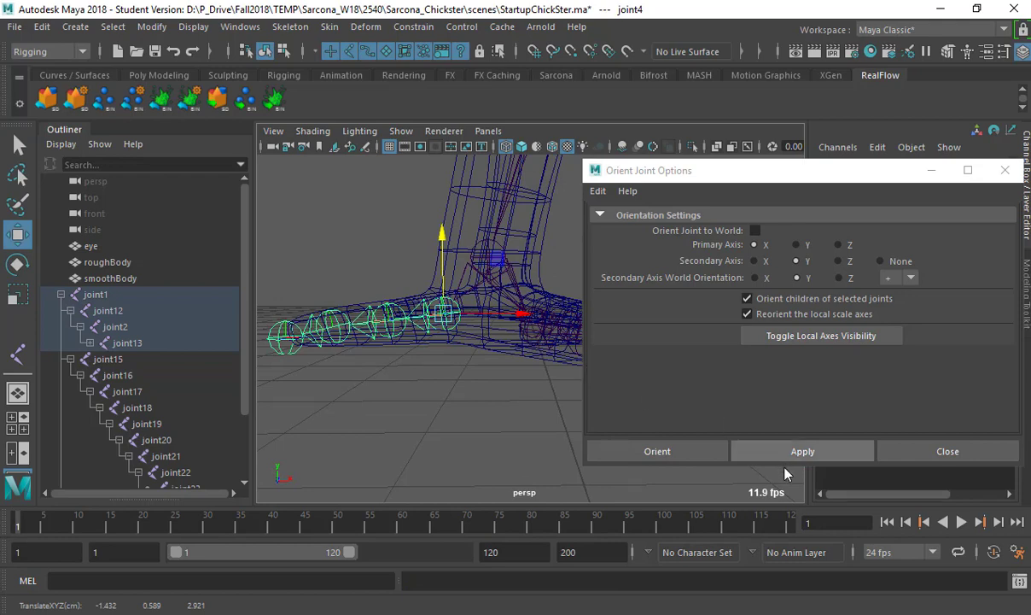
pyautogui.click(783, 454)
pyautogui.keyDown('alt'); pyautogui.moveTo(410, 380); pyautogui.dragTo(683, 271); pyautogui.keyUp('alt')
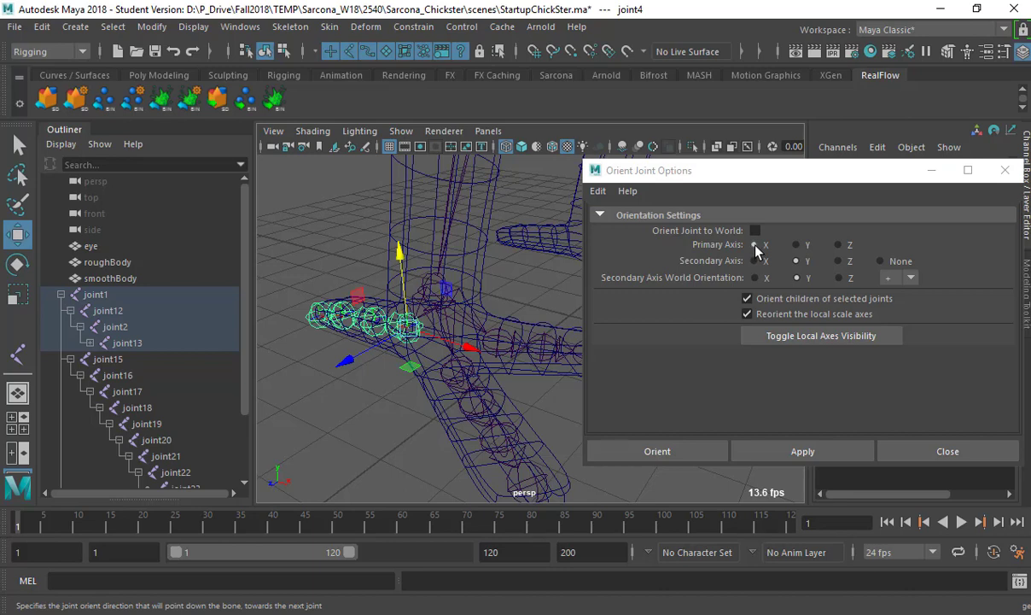
pyautogui.click(452, 369)
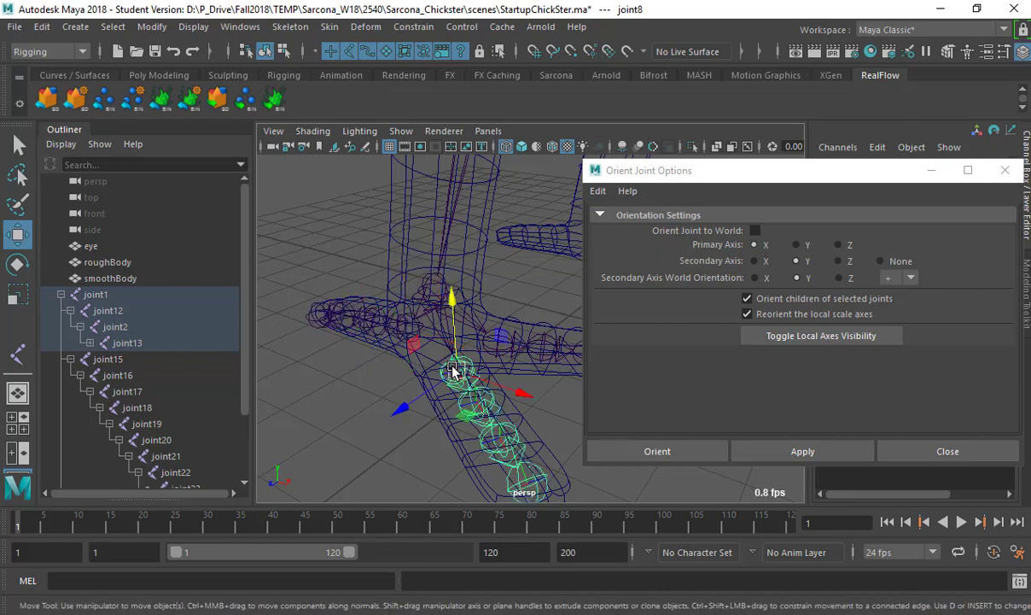
# Step: Examine the rotation axes of the first joint, joint8, in the toe chain up close
pyautogui.press('e')
pyautogui.keyDown('alt'); pyautogui.moveTo(460, 397); pyautogui.dragTo(418, 363); pyautogui.keyUp('alt')
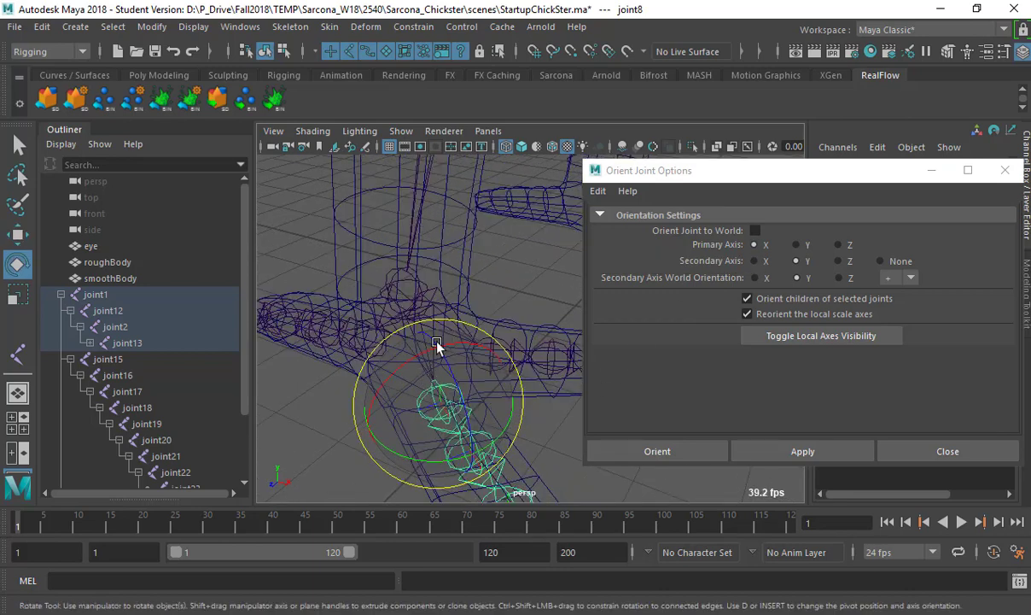
pyautogui.keyDown('alt'); pyautogui.moveTo(437, 344); pyautogui.dragTo(449, 277, button='middle'); pyautogui.keyUp('alt')
pyautogui.keyDown('alt'); pyautogui.moveTo(449, 346); pyautogui.dragTo(546, 359, button='right'); pyautogui.keyUp('alt')
pyautogui.keyDown('alt'); pyautogui.moveTo(403, 361); pyautogui.dragTo(487, 359, button='middle'); pyautogui.keyUp('alt')
pyautogui.keyDown('alt'); pyautogui.moveTo(488, 358); pyautogui.dragTo(526, 298, button='right'); pyautogui.keyUp('alt')
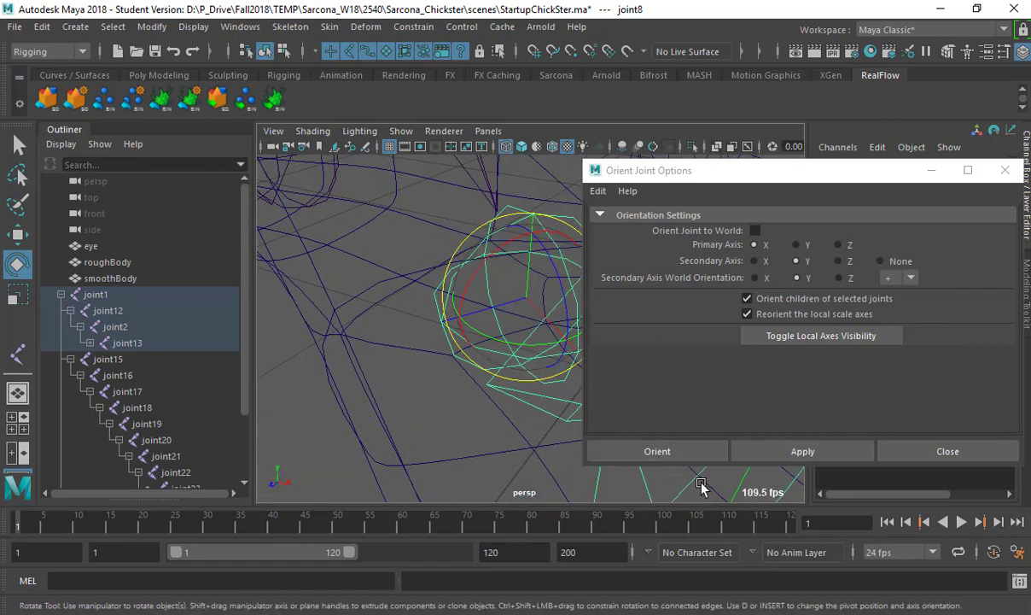
pyautogui.keyDown('alt'); pyautogui.moveTo(468, 306); pyautogui.dragTo(281, 281, button='right'); pyautogui.keyUp('alt')
pyautogui.keyDown('alt'); pyautogui.moveTo(521, 286); pyautogui.dragTo(341, 324, button='middle'); pyautogui.keyUp('alt')
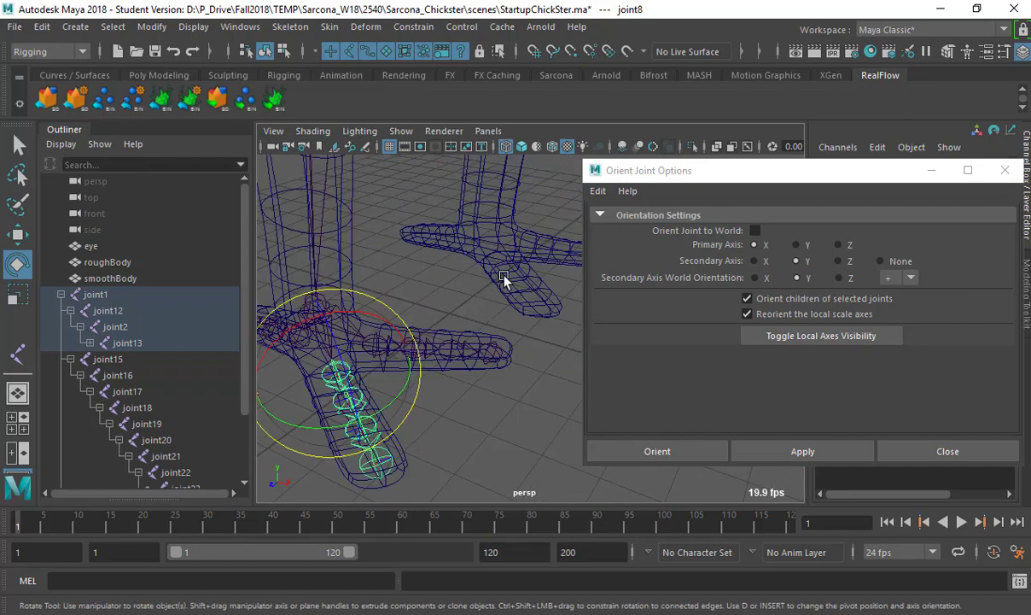
# Step: Select joint12, which overlaps the root joint inside the body, and examine its rotation axes
pyautogui.press('w')
pyautogui.keyDown('alt'); pyautogui.moveTo(506, 279); pyautogui.dragTo(335, 267); pyautogui.keyUp('alt')
pyautogui.keyDown('alt'); pyautogui.moveTo(359, 282); pyautogui.dragTo(407, 397, button='middle'); pyautogui.keyUp('alt')
pyautogui.keyDown('alt'); pyautogui.moveTo(435, 243); pyautogui.dragTo(357, 219, button='right'); pyautogui.keyUp('alt')
pyautogui.keyDown('alt'); pyautogui.moveTo(357, 219); pyautogui.dragTo(444, 465, button='middle'); pyautogui.keyUp('alt')
pyautogui.keyDown('alt'); pyautogui.moveTo(444, 465); pyautogui.dragTo(423, 408, button='right'); pyautogui.keyUp('alt')
pyautogui.keyDown('alt'); pyautogui.moveTo(424, 407); pyautogui.dragTo(456, 324, button='middle'); pyautogui.keyUp('alt')
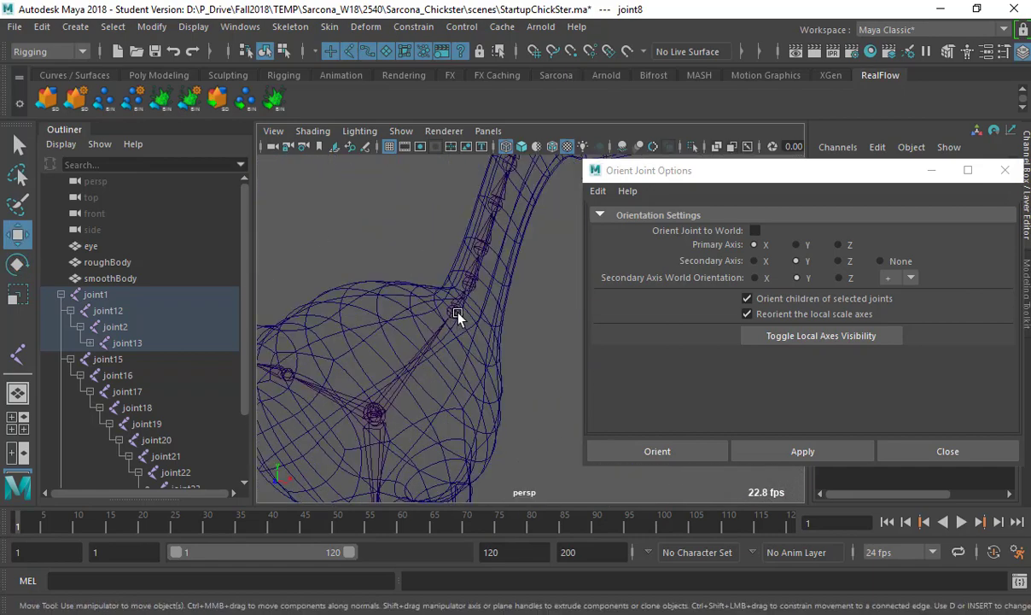
pyautogui.click(458, 314)
pyautogui.click(376, 408)
pyautogui.keyDown('alt'); pyautogui.moveTo(424, 409); pyautogui.dragTo(445, 399); pyautogui.keyUp('alt')
pyautogui.press('e')
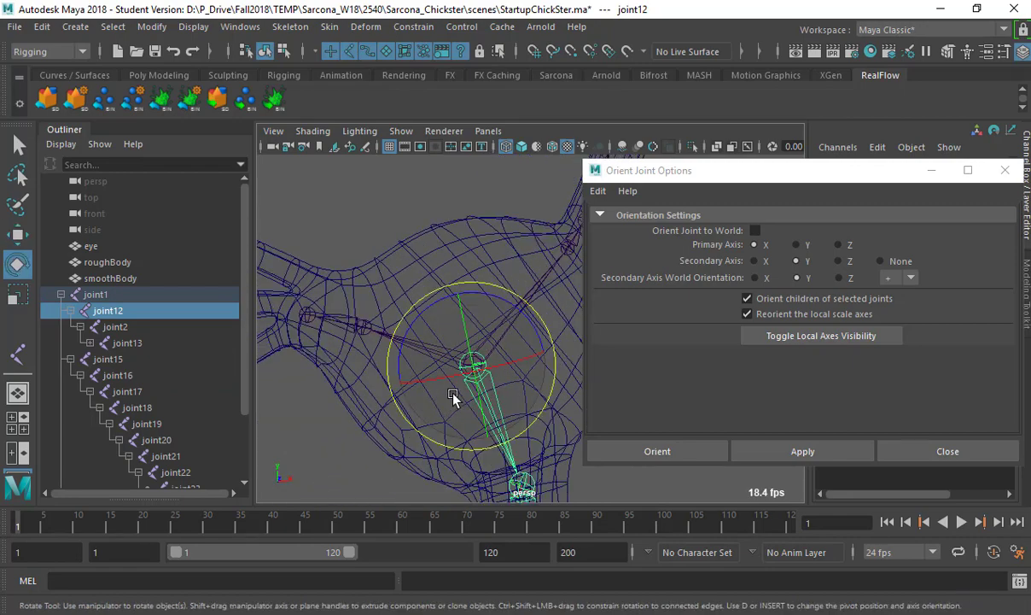
pyautogui.moveTo(444, 347)
pyautogui.keyDown('alt'); pyautogui.mouseDown()
pyautogui.moveTo(437, 357)
pyautogui.moveTo(456, 363)
pyautogui.mouseUp(); pyautogui.keyUp('alt')
# Step: Parent the hip joint joint2 directly under the root joint1 and delete the redundant joint12
pyautogui.press('q')
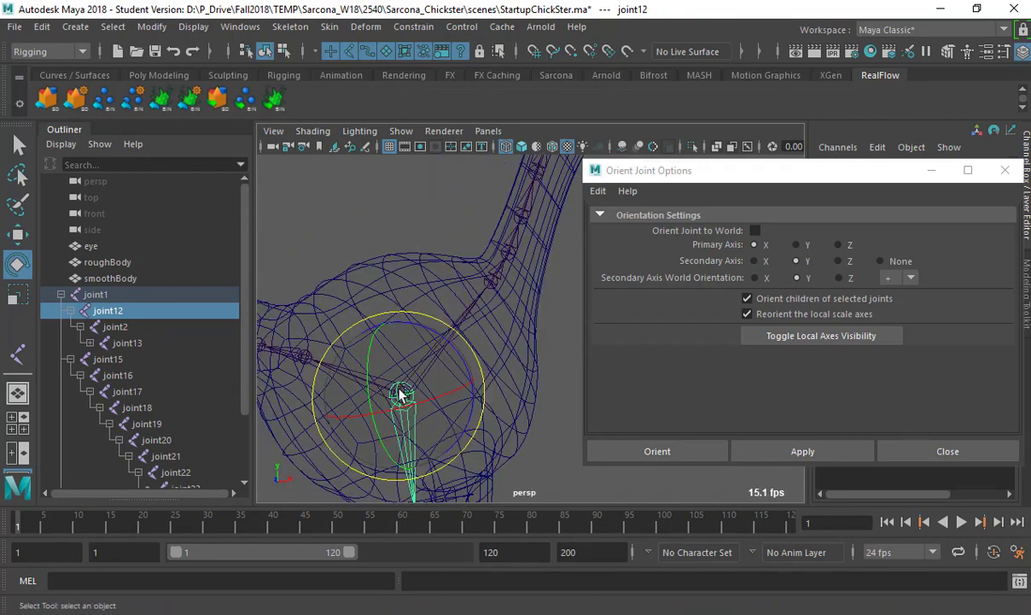
pyautogui.click(116, 328)
pyautogui.moveTo(116, 329); pyautogui.dragTo(101, 298, button='middle')
pyautogui.click(113, 331)
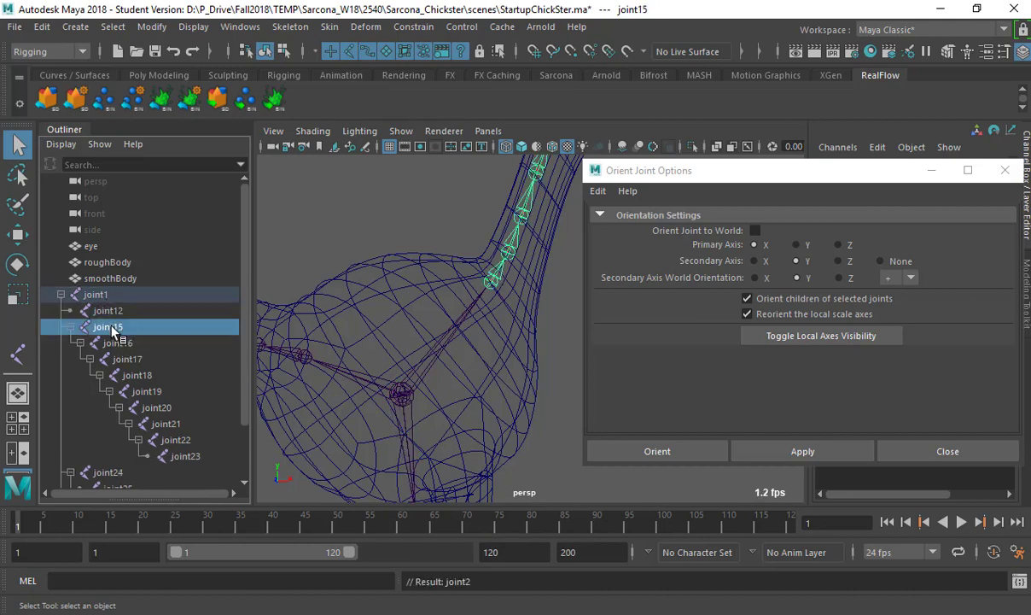
pyautogui.moveTo(102, 299); pyautogui.dragTo(102, 296, button='middle')
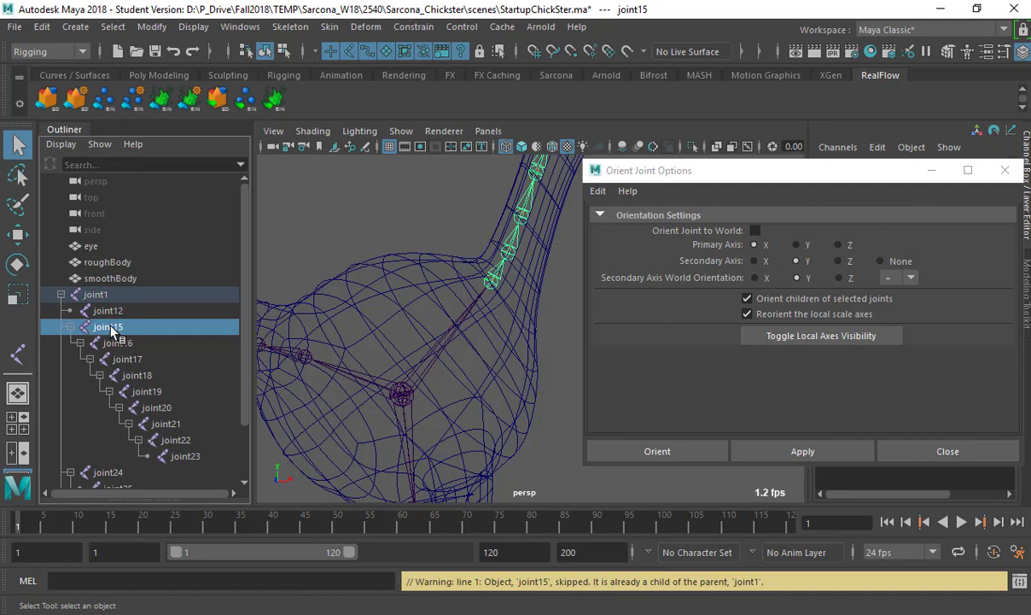
pyautogui.click(111, 314)
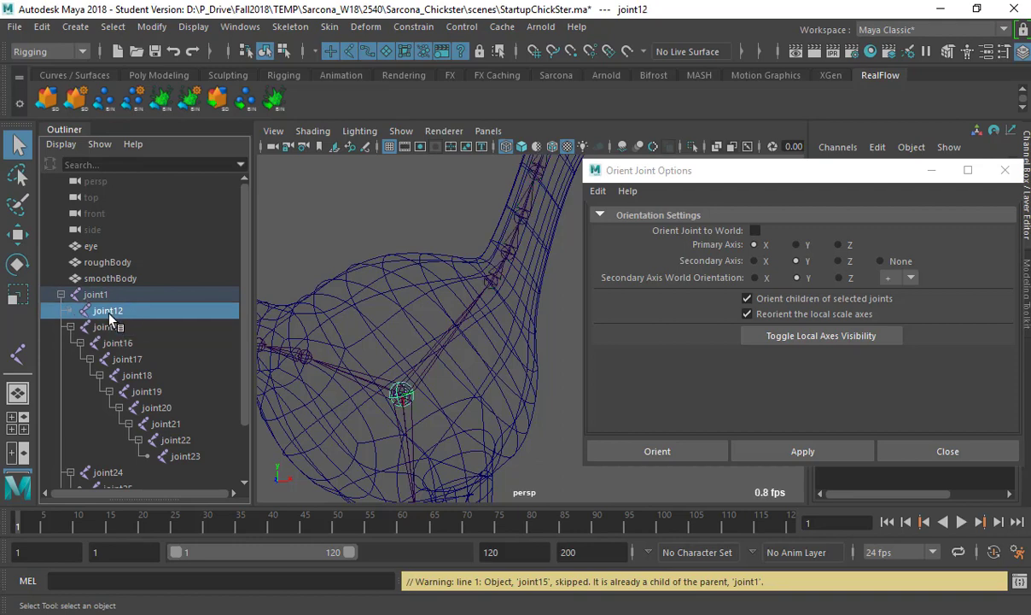
pyautogui.press('Delete')
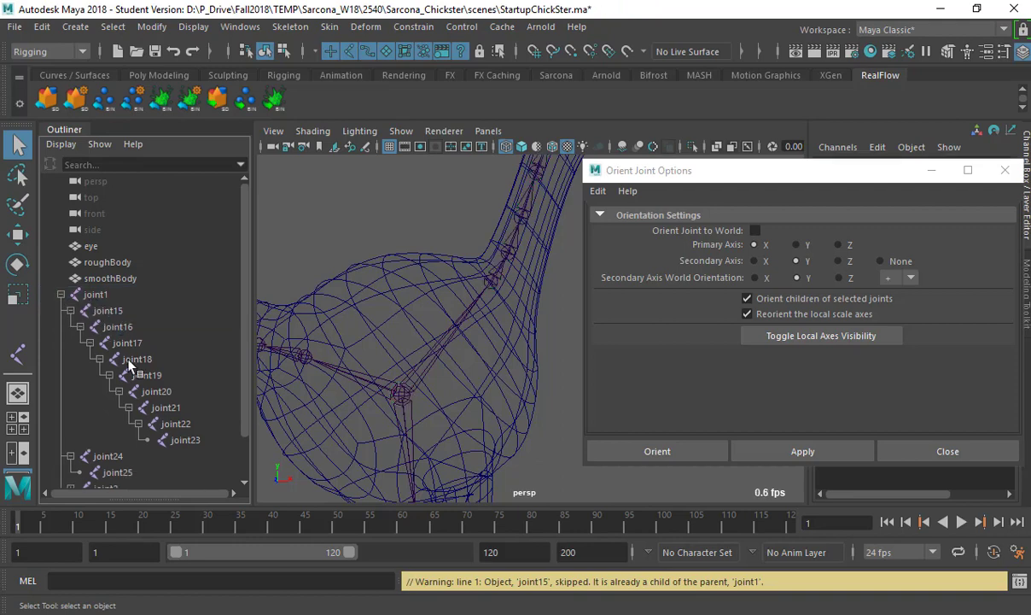
# Step: Select the root joint1 and inspect its rotation axes in the front view, adjusting the manipulator size
pyautogui.click(122, 455)
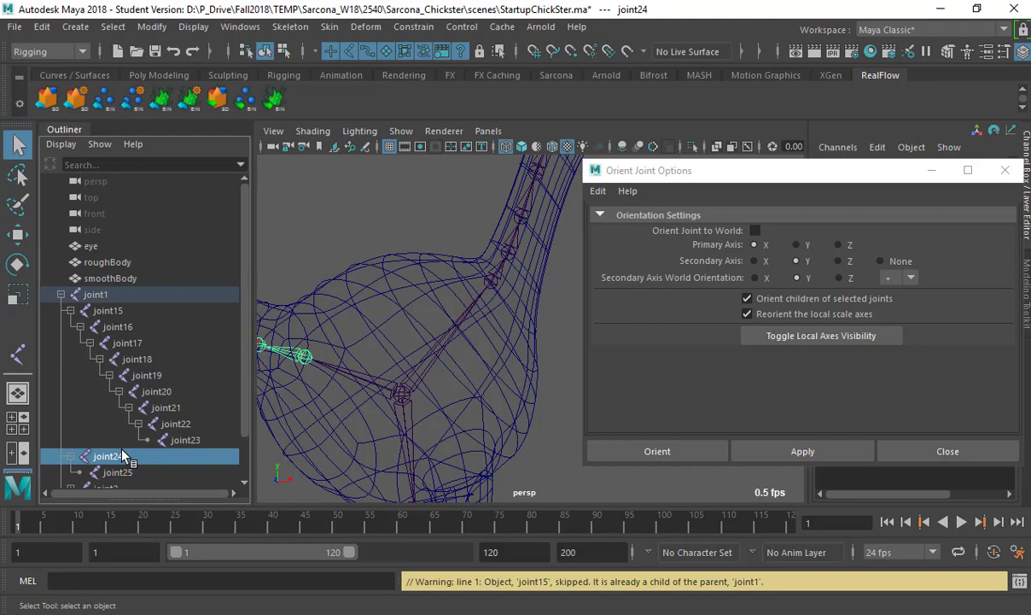
pyautogui.click(400, 396)
pyautogui.press('e')
pyautogui.keyDown('alt'); pyautogui.moveTo(455, 364); pyautogui.dragTo(471, 384); pyautogui.keyUp('alt')
pyautogui.press('space')
pyautogui.press('f')
pyautogui.keyDown('alt'); pyautogui.moveTo(488, 373); pyautogui.dragTo(700, 377, button='right'); pyautogui.keyUp('alt')
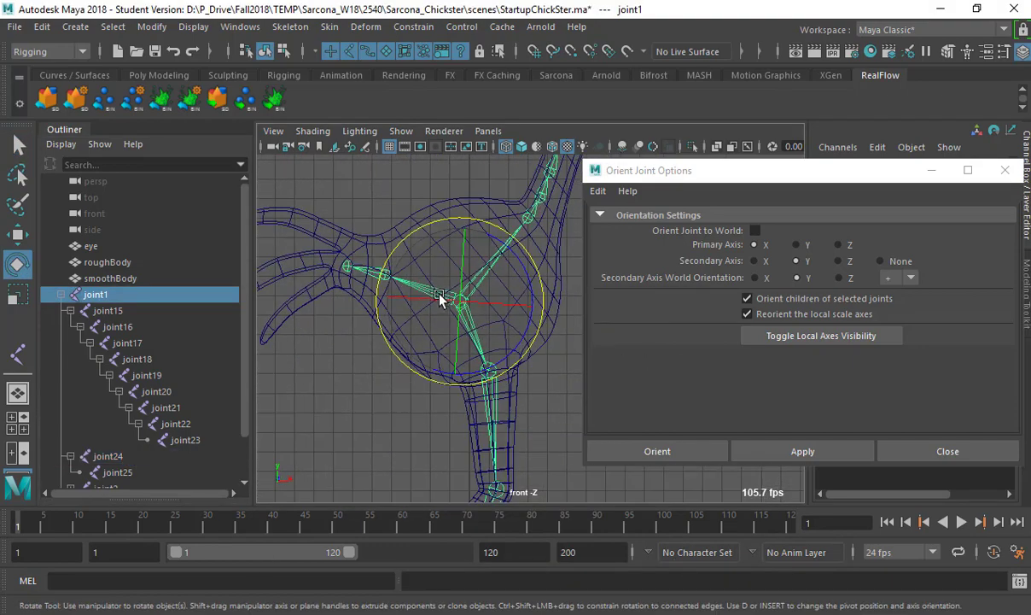
pyautogui.press('+')
pyautogui.press('+')
pyautogui.press('-')
pyautogui.press('-')
pyautogui.press('-')
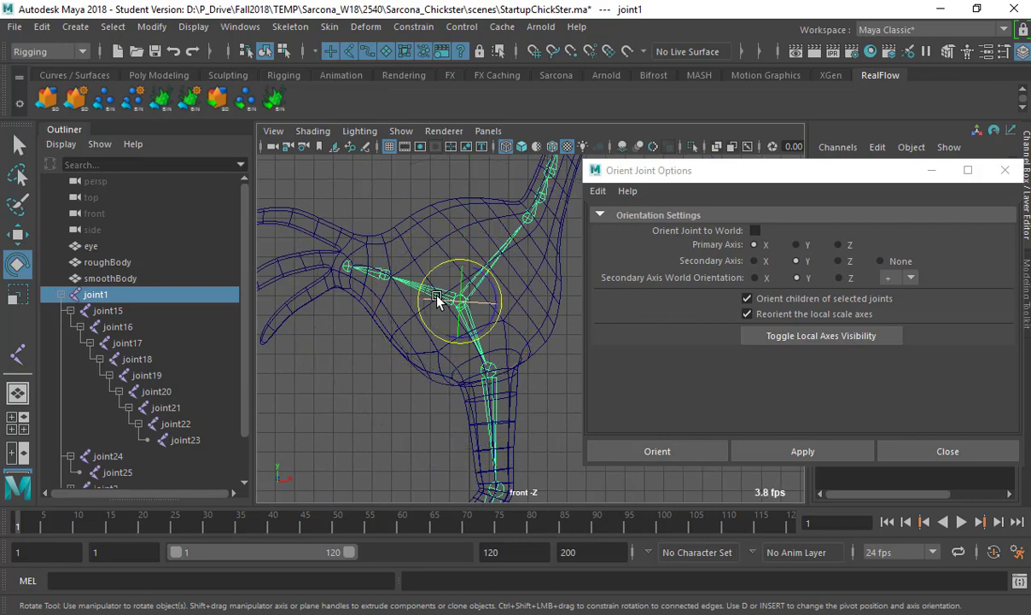
pyautogui.press('+')
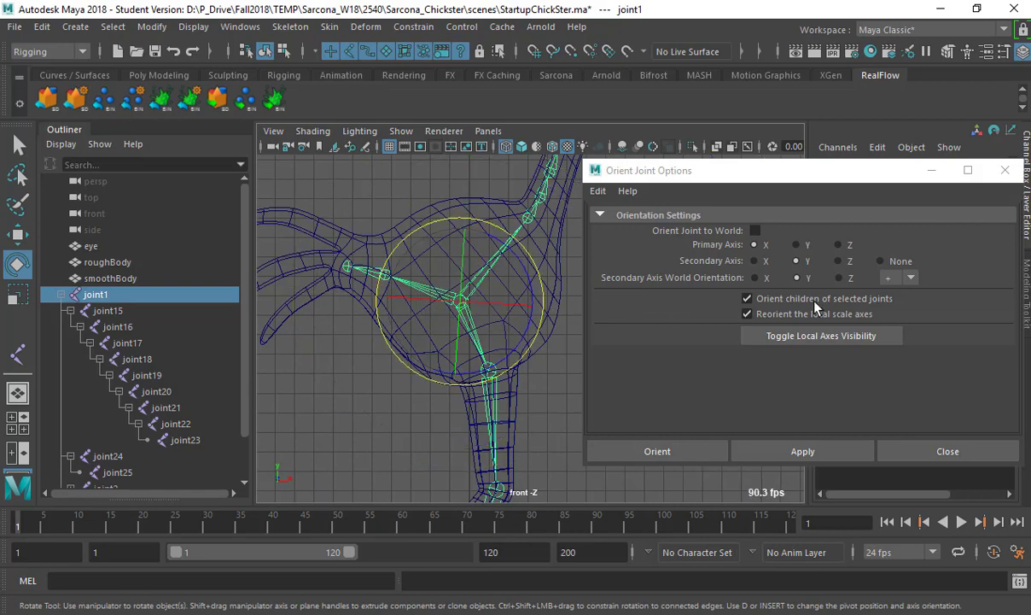
# Step: Turn off reorienting local scale axes and orienting children, and undo a trial orientation of the root joint1
pyautogui.click(815, 314)
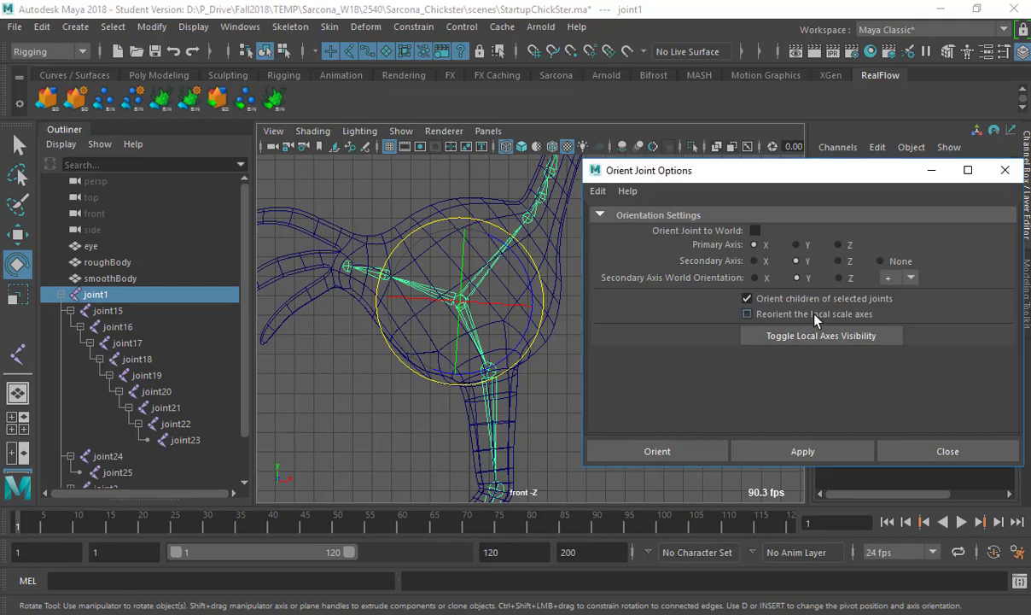
pyautogui.click(811, 298)
pyautogui.click(792, 453)
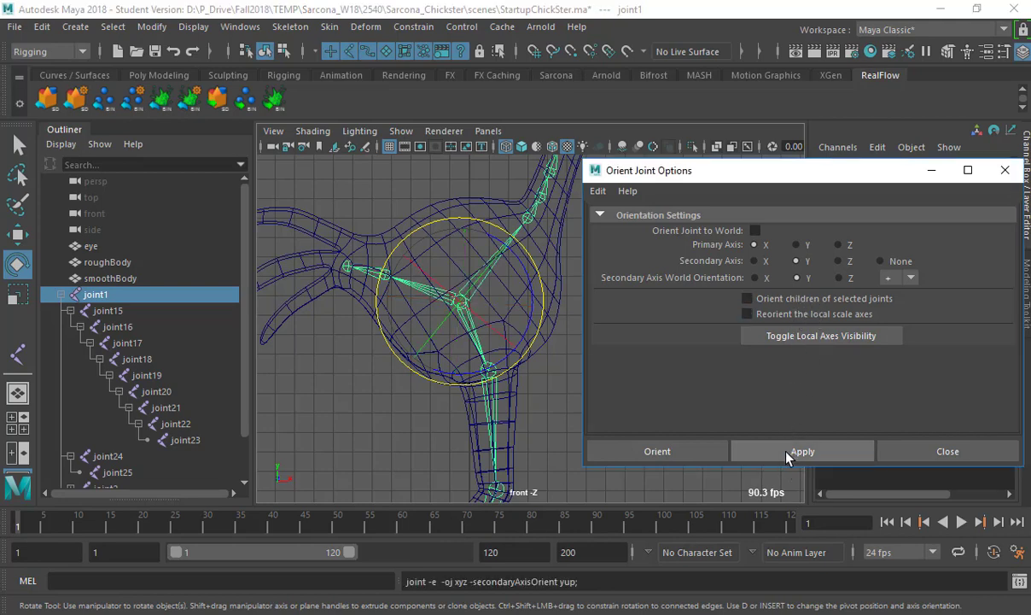
pyautogui.keyDown('alt'); pyautogui.moveTo(510, 394); pyautogui.dragTo(502, 431, button='middle'); pyautogui.keyUp('alt')
pyautogui.hotkey('ctrl', 'z')
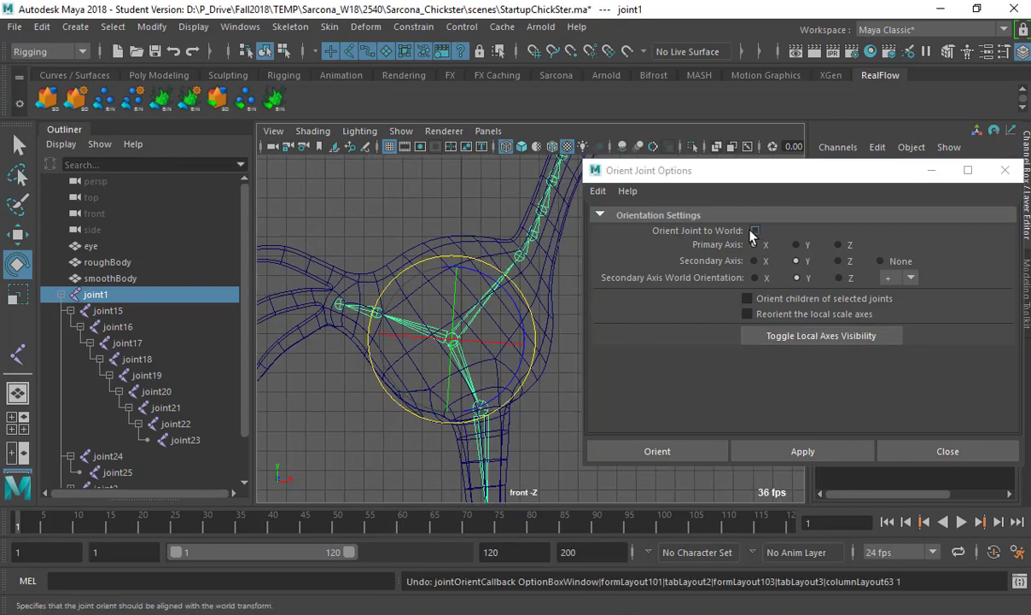
# Step: Orient only the root joint1 to the world
pyautogui.click(753, 231)
pyautogui.click(802, 450)
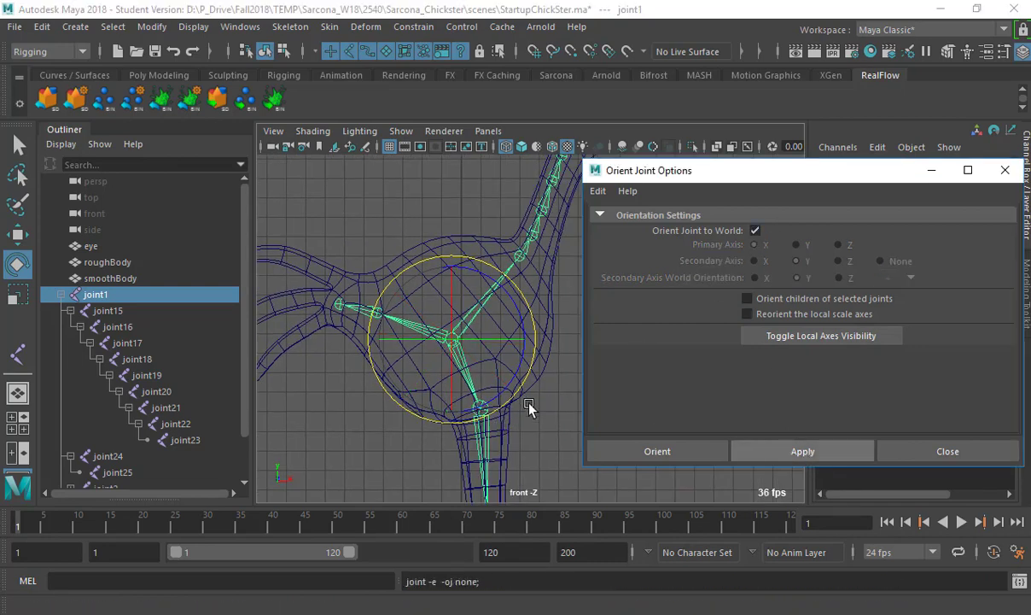
pyautogui.keyDown('alt'); pyautogui.moveTo(550, 363); pyautogui.dragTo(376, 334, button='middle'); pyautogui.keyUp('alt')
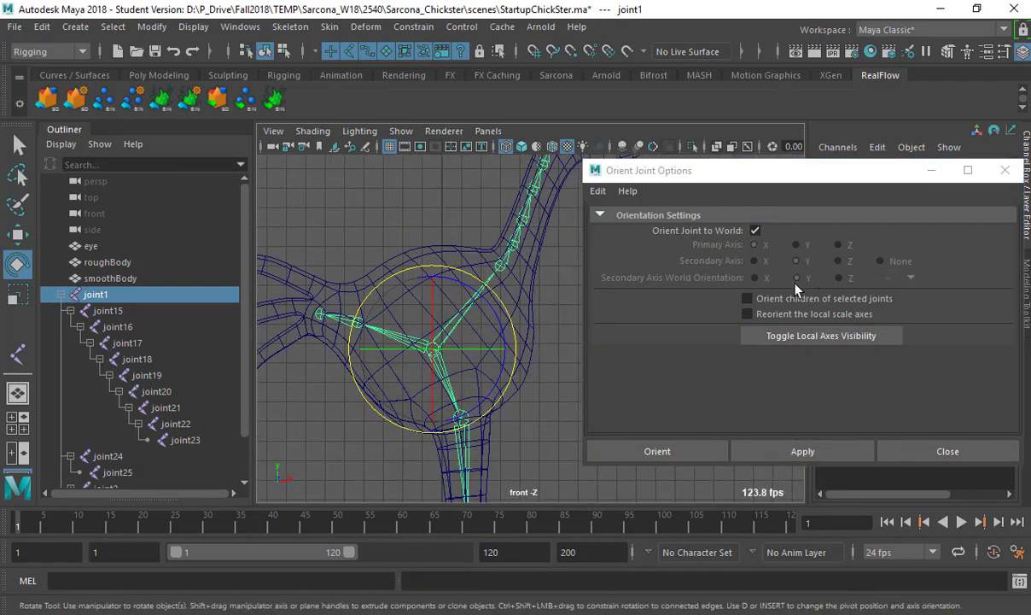
# Step: Orient the neck chain from joint15 with Orient Joint to World off, and children and local scale axes included
pyautogui.press('space')
pyautogui.moveTo(511, 320)
pyautogui.mouseDown()
pyautogui.moveTo(512, 278)
pyautogui.moveTo(433, 317)
pyautogui.moveTo(503, 306)
pyautogui.mouseUp()
pyautogui.click(486, 291)
pyautogui.press('q')
pyautogui.press('w')
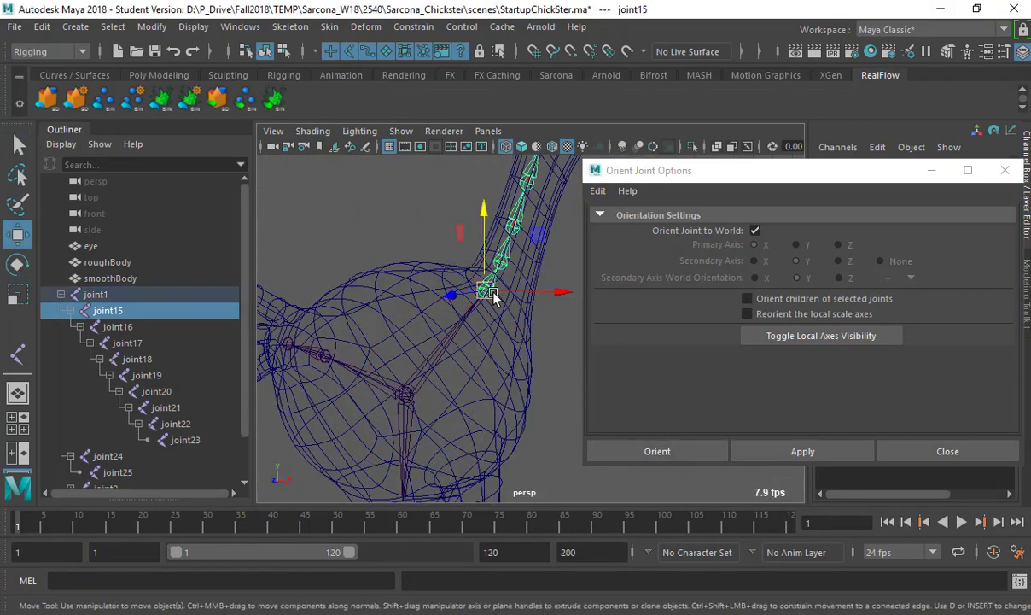
pyautogui.click(754, 231)
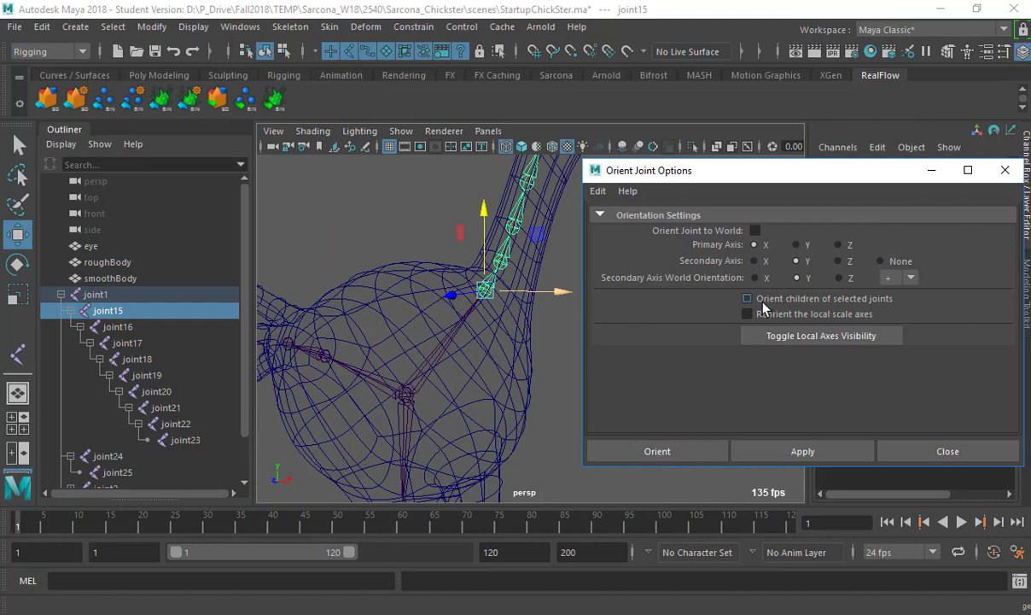
pyautogui.click(771, 448)
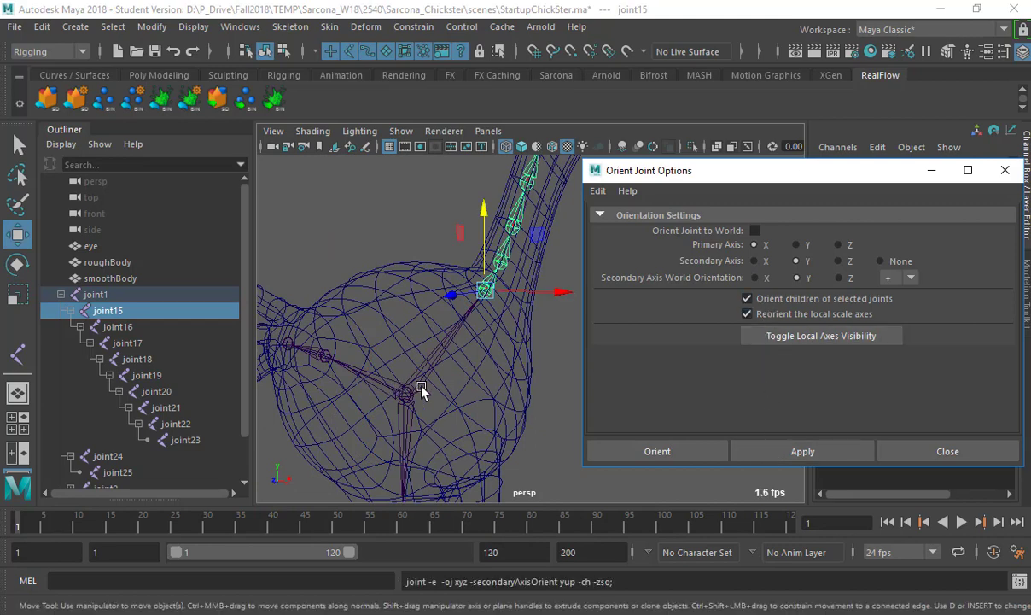
# Step: Apply the same joint orientation to the tail chain starting at joint24
pyautogui.keyDown('alt'); pyautogui.moveTo(420, 387); pyautogui.dragTo(456, 388); pyautogui.keyUp('alt')
pyautogui.click(374, 371)
pyautogui.click(785, 444)
# Step: Test-rotate the head joint joint22 and undo the rotations
pyautogui.keyDown('alt'); pyautogui.moveTo(551, 367); pyautogui.dragTo(483, 425, button='middle'); pyautogui.keyUp('alt')
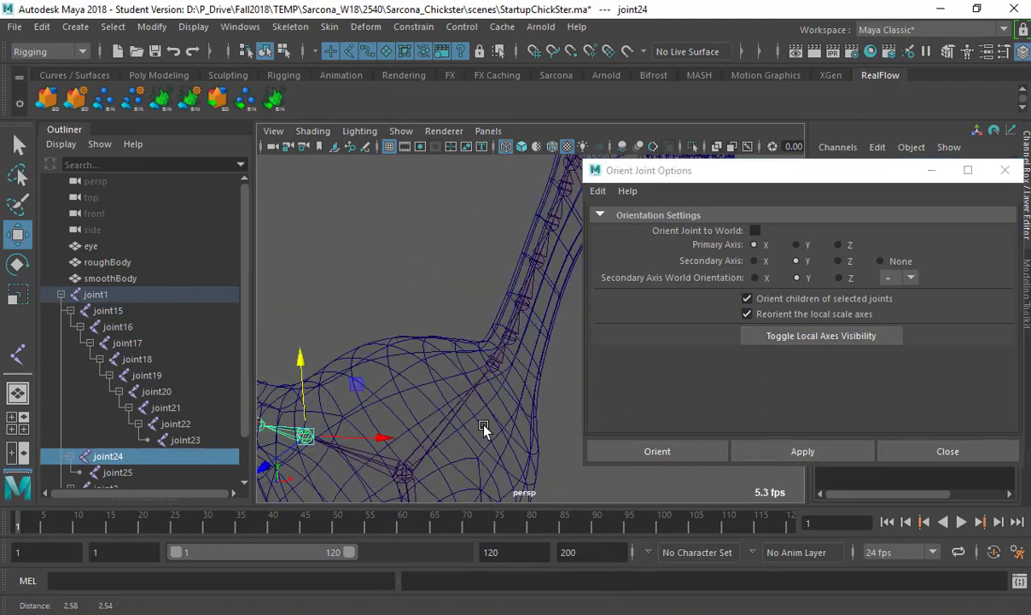
pyautogui.scroll(-3, 504, 367)
pyautogui.keyDown('alt'); pyautogui.moveTo(516, 312); pyautogui.dragTo(437, 371, button='middle'); pyautogui.keyUp('alt')
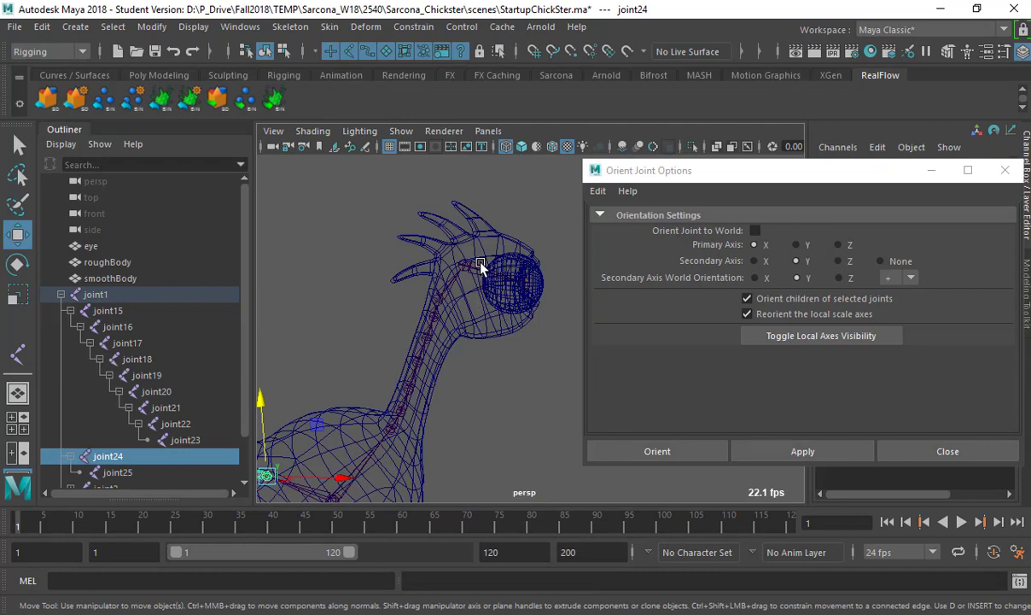
pyautogui.click(480, 267)
pyautogui.press('e')
pyautogui.keyDown('alt'); pyautogui.moveTo(526, 272); pyautogui.dragTo(540, 235); pyautogui.keyUp('alt')
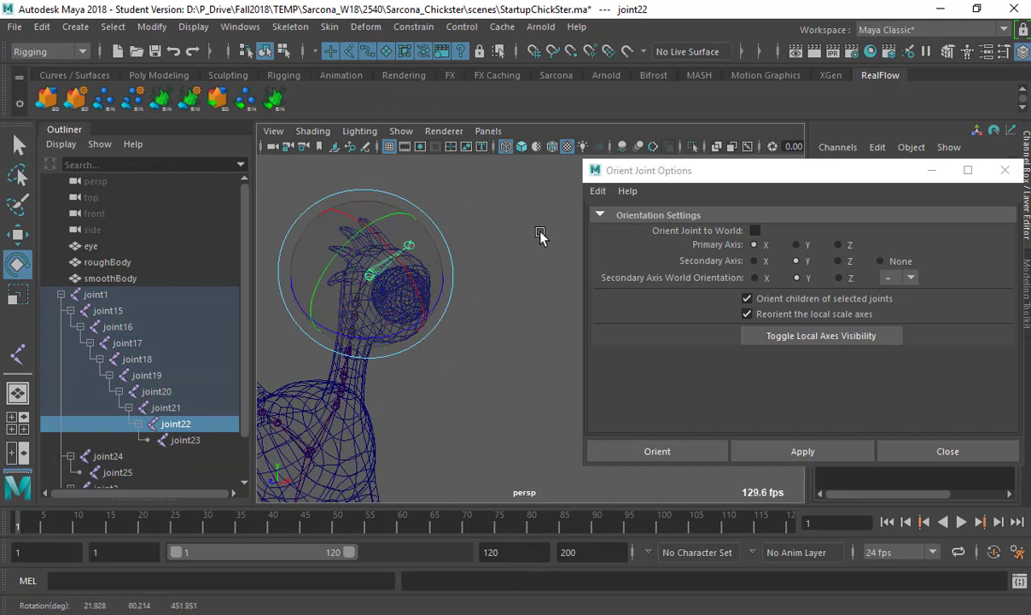
pyautogui.hotkey('ctrl', 'z')
pyautogui.hotkey('ctrl', 'z')
pyautogui.hotkey('ctrl', 'z')
# Step: Close the joint orientation options and open the Mirror Joints options for the leg chain starting at joint2
pyautogui.click(892, 451)
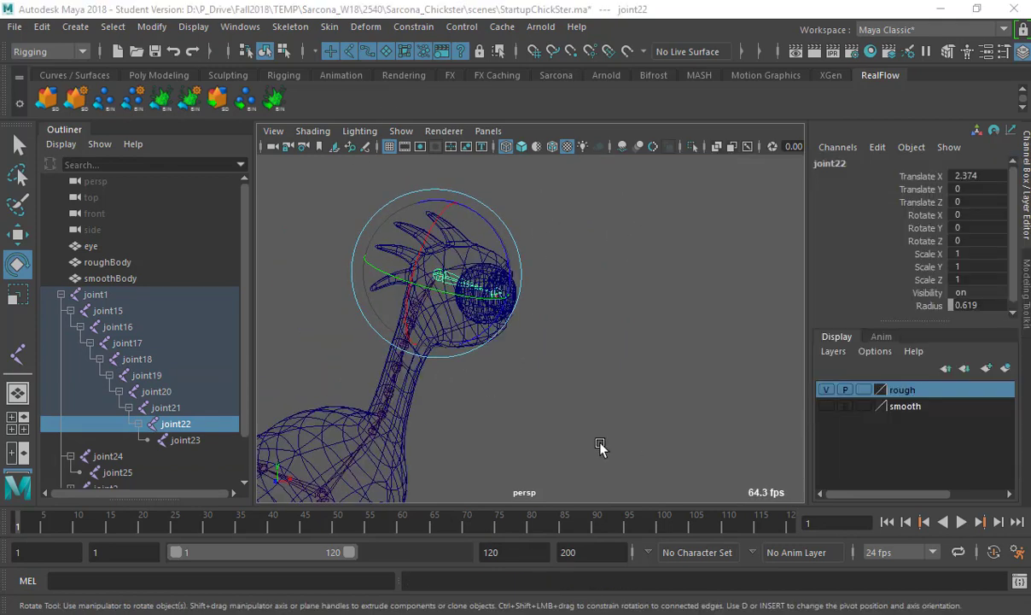
pyautogui.keyDown('alt'); pyautogui.moveTo(601, 446); pyautogui.dragTo(545, 357); pyautogui.keyUp('alt')
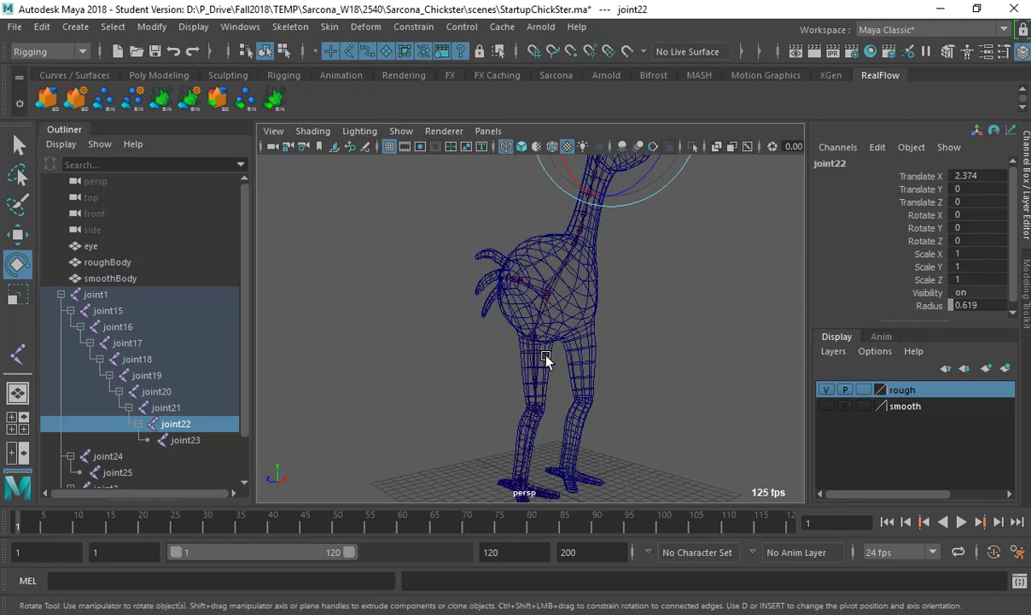
pyautogui.click(534, 357)
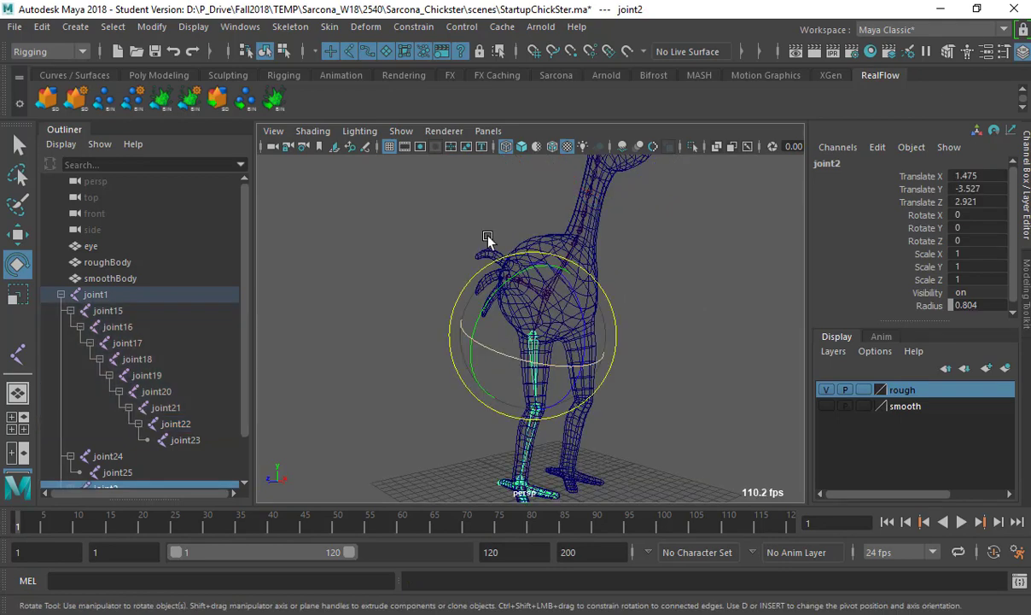
pyautogui.click(290, 28)
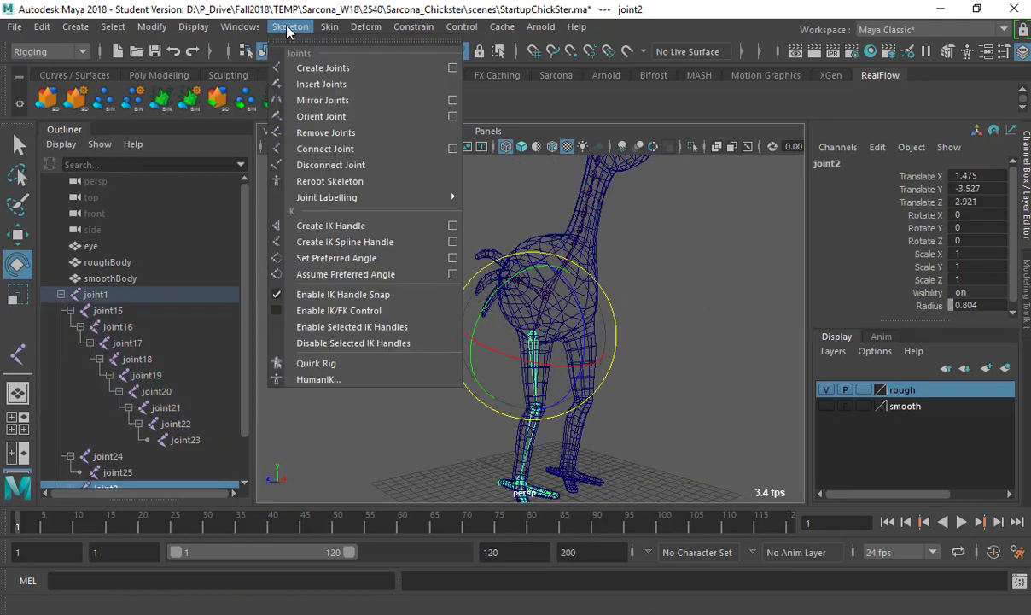
pyautogui.click(453, 100)
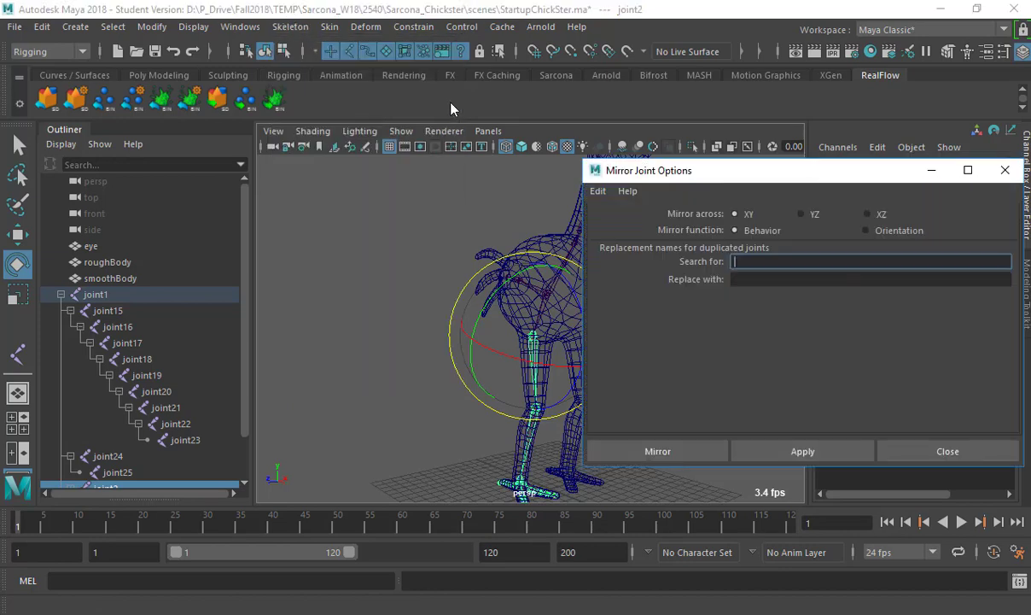
# Step: Enter left and right as the replacement names for the duplicated joints, and clear both fields again
pyautogui.click(762, 263)
pyautogui.write('left')
pyautogui.press('Tab')
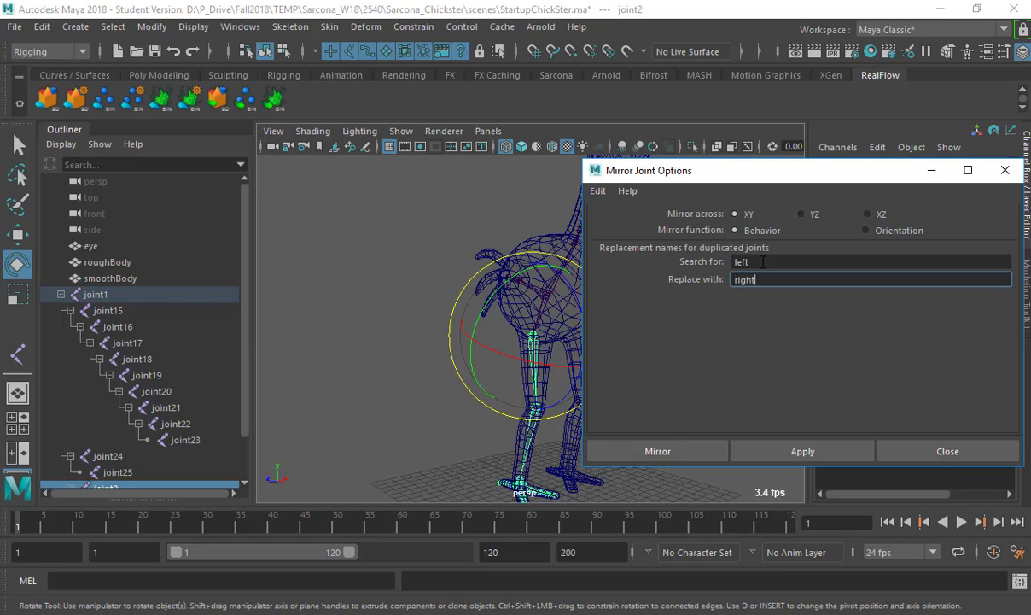
pyautogui.hotkey('shift', 'Tab')
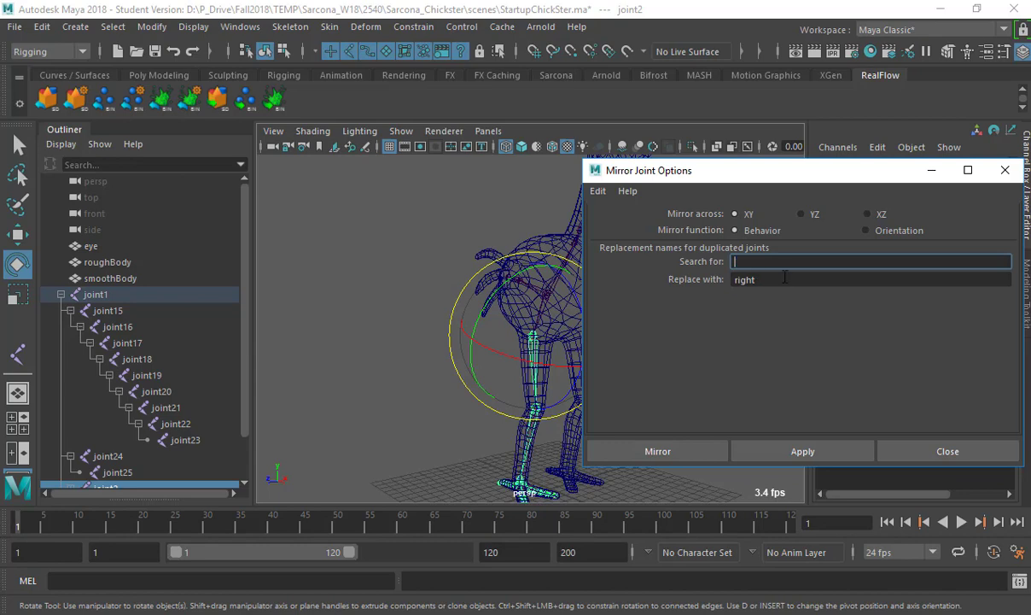
pyautogui.press('Tab')
pyautogui.press('BackSpace')
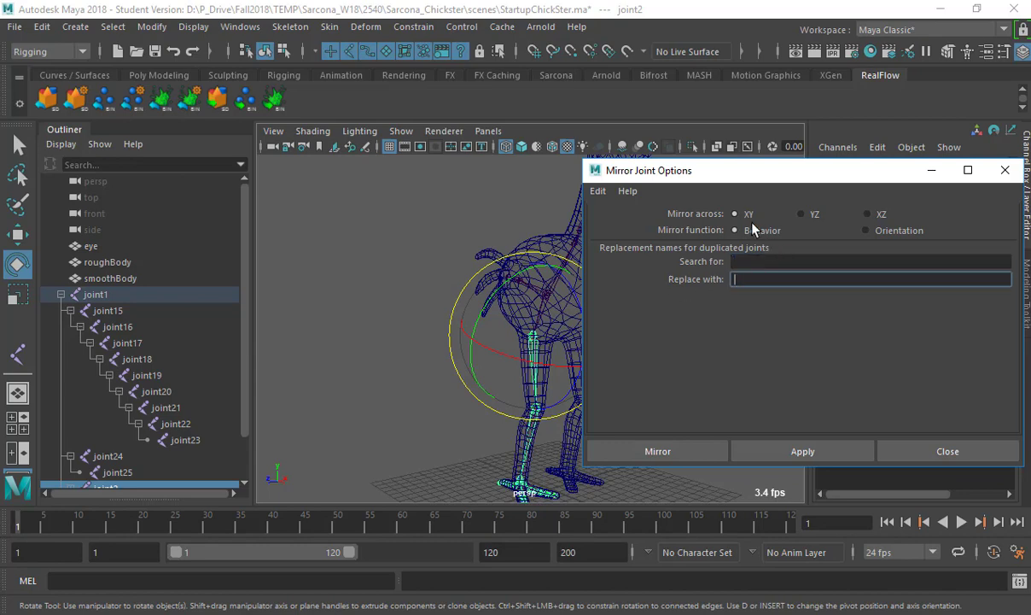
# Step: Mirror the leg chain across XY with the Behavior function and no replacement names
pyautogui.click(683, 453)
pyautogui.keyDown('alt'); pyautogui.moveTo(720, 396); pyautogui.dragTo(537, 426); pyautogui.keyUp('alt')
pyautogui.keyDown('alt'); pyautogui.moveTo(519, 417); pyautogui.dragTo(542, 325, button='middle'); pyautogui.keyUp('alt')
pyautogui.keyDown('alt'); pyautogui.moveTo(563, 345); pyautogui.dragTo(734, 381, button='right'); pyautogui.keyUp('alt')
# Step: Test-rotate the toe joint joint34 together with its selected neighbour on the mirrored foot and undo the rotation
pyautogui.click(544, 458)
pyautogui.keyDown('alt'); pyautogui.moveTo(562, 443); pyautogui.dragTo(519, 427); pyautogui.keyUp('alt')
pyautogui.click(632, 357)
pyautogui.click(646, 376)
pyautogui.press('f')
pyautogui.press('q')
pyautogui.click(524, 393)
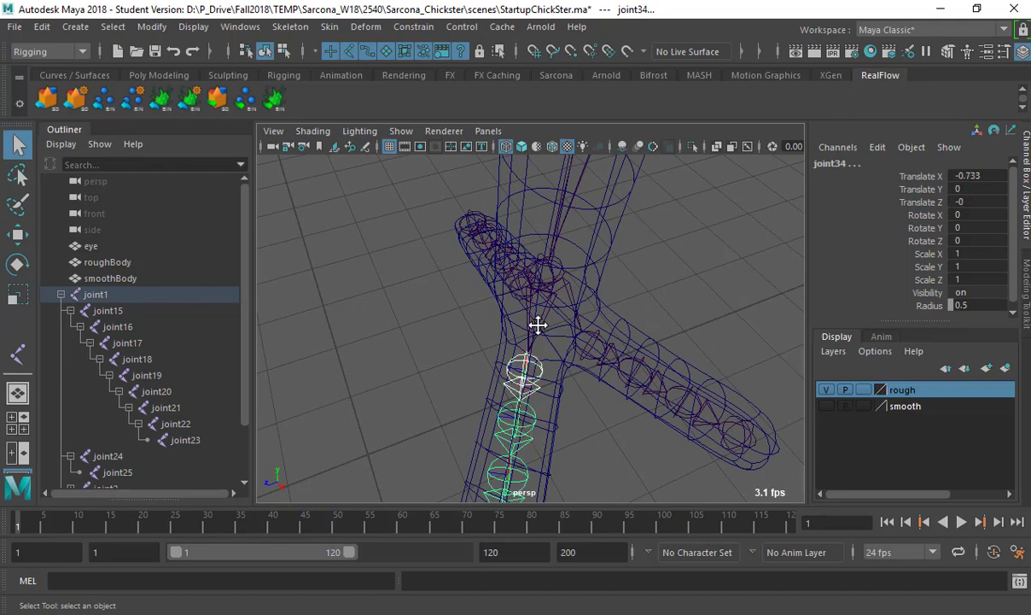
pyautogui.keyDown('alt'); pyautogui.moveTo(536, 324); pyautogui.dragTo(520, 345); pyautogui.keyUp('alt')
pyautogui.click(508, 394)
pyautogui.click(527, 363)
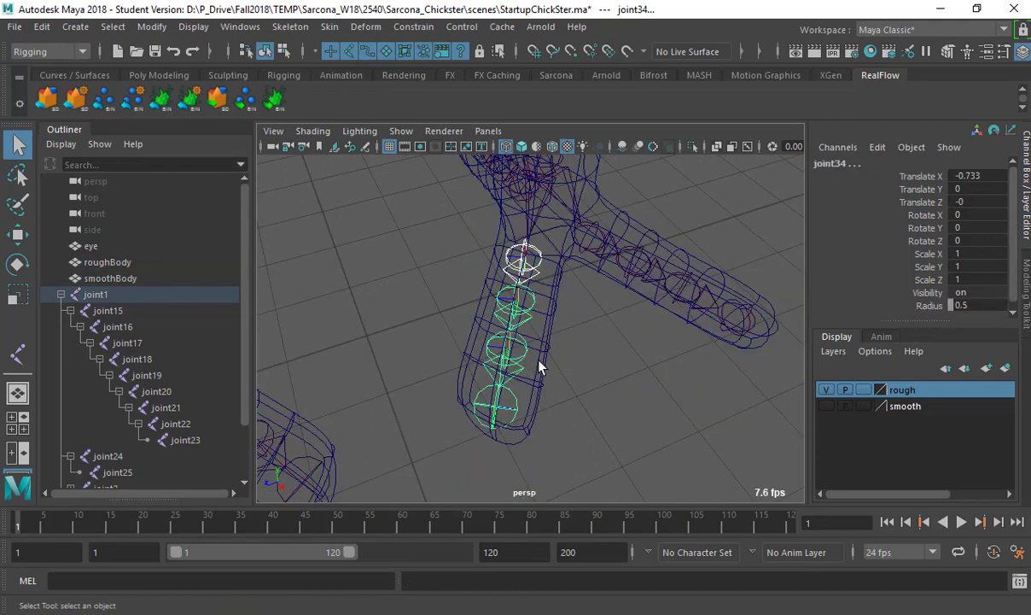
pyautogui.press('e')
pyautogui.moveTo(507, 333); pyautogui.dragTo(459, 372)
pyautogui.hotkey('ctrl', 'z')
# Step: Test-rotate the selected joints from joint29 to joint31 in the adjacent toe and undo the rotation
pyautogui.press('q')
pyautogui.click(637, 262)
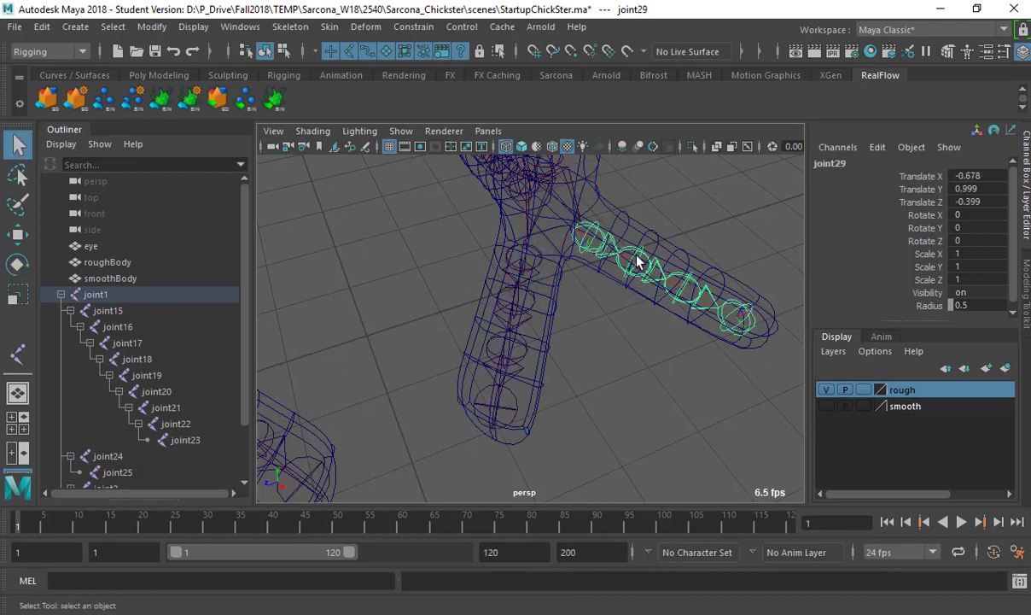
pyautogui.press('e')
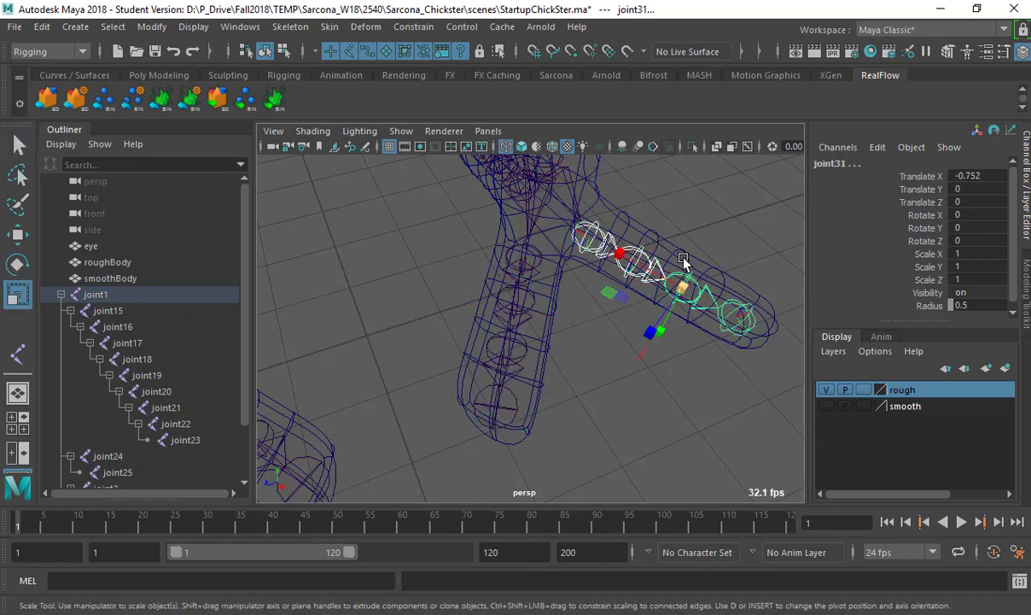
pyautogui.keyDown('alt'); pyautogui.moveTo(677, 273); pyautogui.dragTo(597, 352); pyautogui.keyUp('alt')
pyautogui.hotkey('ctrl', 'z')
# Step: Test-rotate the third toe's selected joints, including joint38 and joint39, together and undo the rotation
pyautogui.keyDown('alt'); pyautogui.moveTo(423, 358); pyautogui.dragTo(537, 330); pyautogui.keyUp('alt')
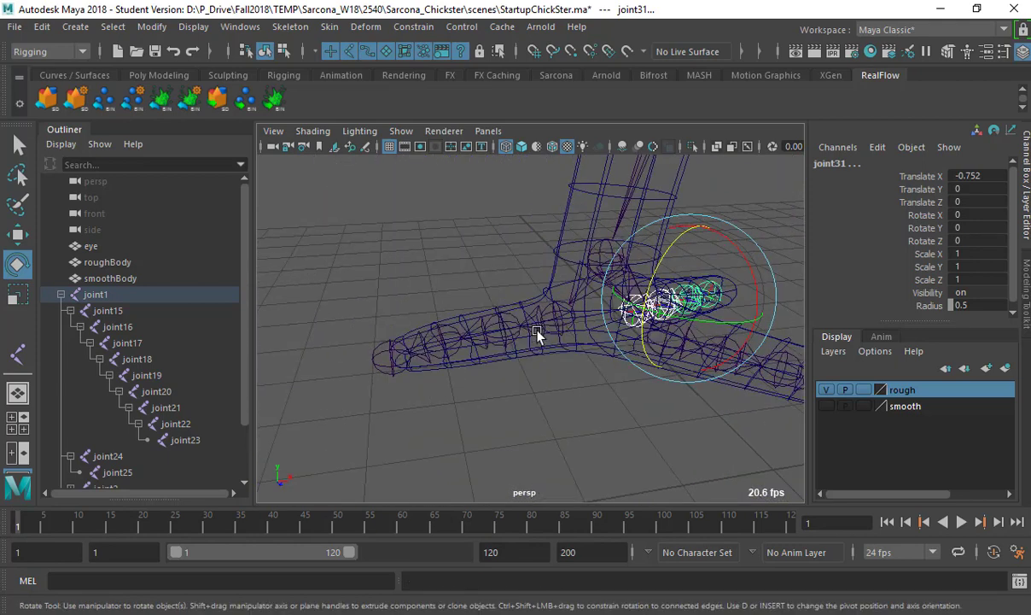
pyautogui.press('q')
pyautogui.click(544, 321)
pyautogui.keyDown('shift'); pyautogui.click(497, 324); pyautogui.keyUp('shift')
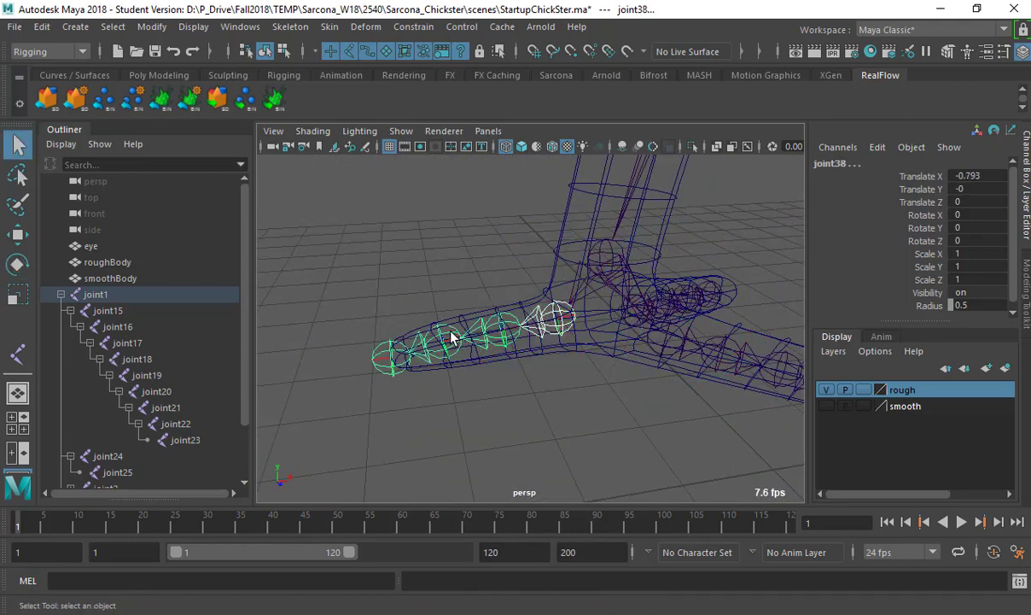
pyautogui.keyDown('shift'); pyautogui.click(453, 337); pyautogui.keyUp('shift')
pyautogui.press('e')
pyautogui.moveTo(460, 274); pyautogui.dragTo(377, 329)
pyautogui.hotkey('ctrl', 'z')
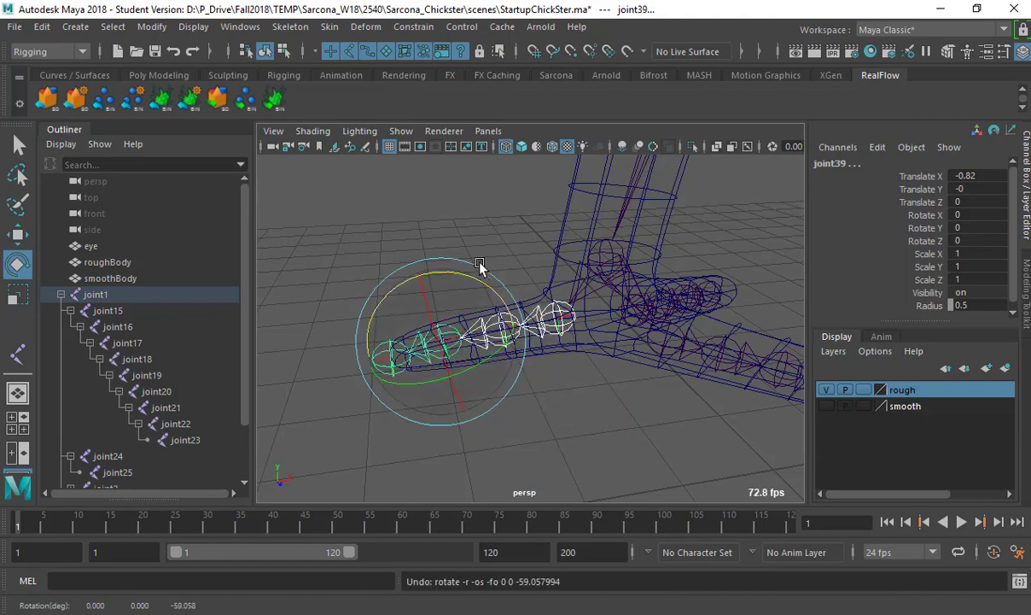
# Step: Select the neck joints joint15 through joint21, test-rotate them together about Z, and undo the rotation
pyautogui.click(514, 261)
pyautogui.keyDown('alt'); pyautogui.moveTo(716, 326); pyautogui.dragTo(730, 326); pyautogui.keyUp('alt')
pyautogui.keyDown('alt'); pyautogui.moveTo(730, 327); pyautogui.dragTo(490, 343, button='right'); pyautogui.keyUp('alt')
pyautogui.keyDown('alt'); pyautogui.moveTo(559, 183); pyautogui.dragTo(462, 316, button='middle'); pyautogui.keyUp('alt')
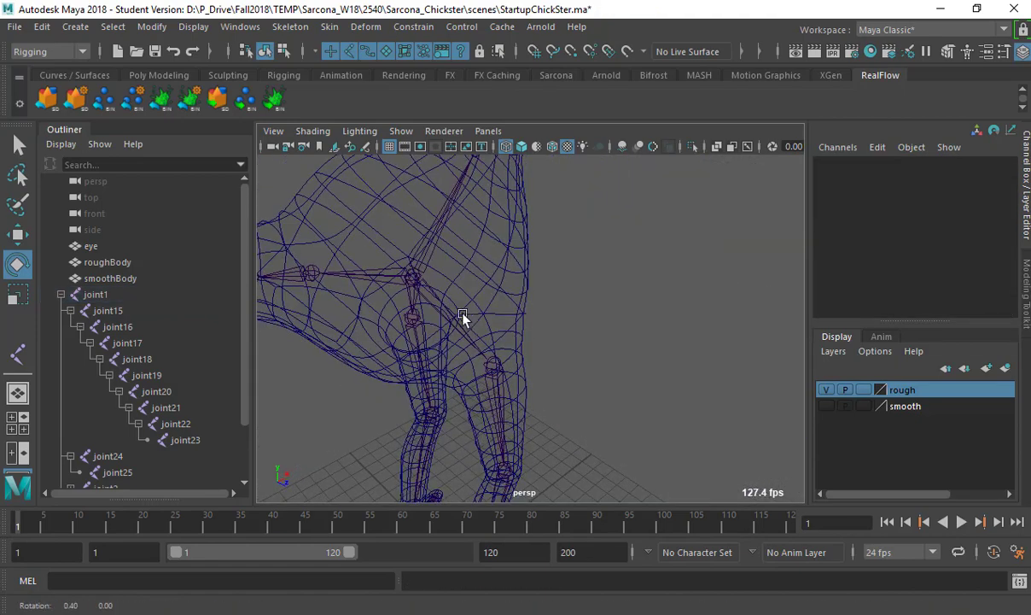
pyautogui.keyDown('alt'); pyautogui.moveTo(504, 171); pyautogui.dragTo(484, 294, button='middle'); pyautogui.keyUp('alt')
pyautogui.keyDown('alt'); pyautogui.moveTo(484, 289); pyautogui.dragTo(484, 303); pyautogui.keyUp('alt')
pyautogui.keyDown('alt'); pyautogui.moveTo(485, 303); pyautogui.dragTo(427, 330, button='right'); pyautogui.keyUp('alt')
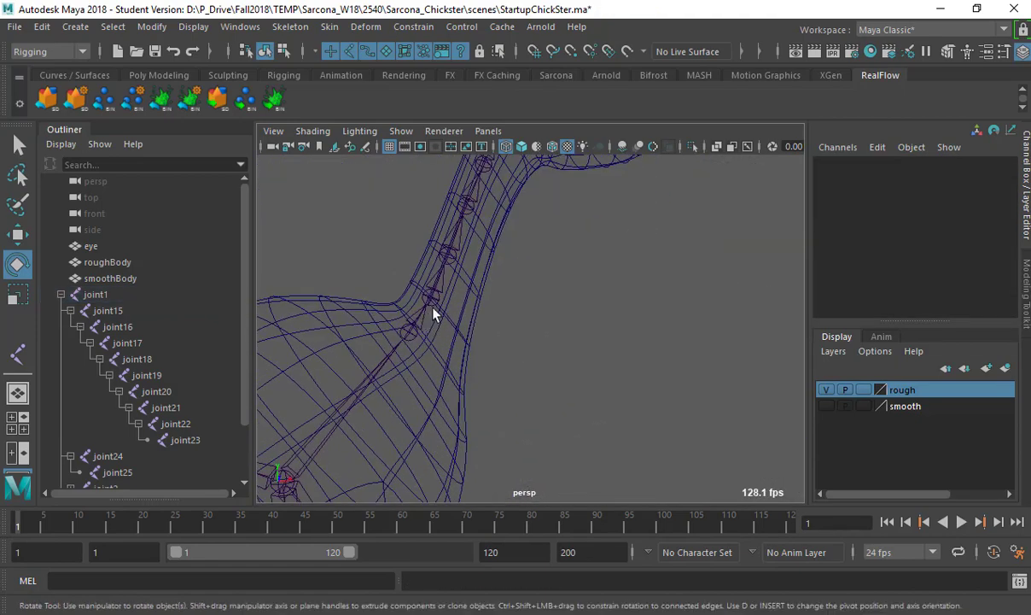
pyautogui.press('q')
pyautogui.click(436, 298)
pyautogui.keyDown('shift'); pyautogui.click(459, 222); pyautogui.keyUp('shift')
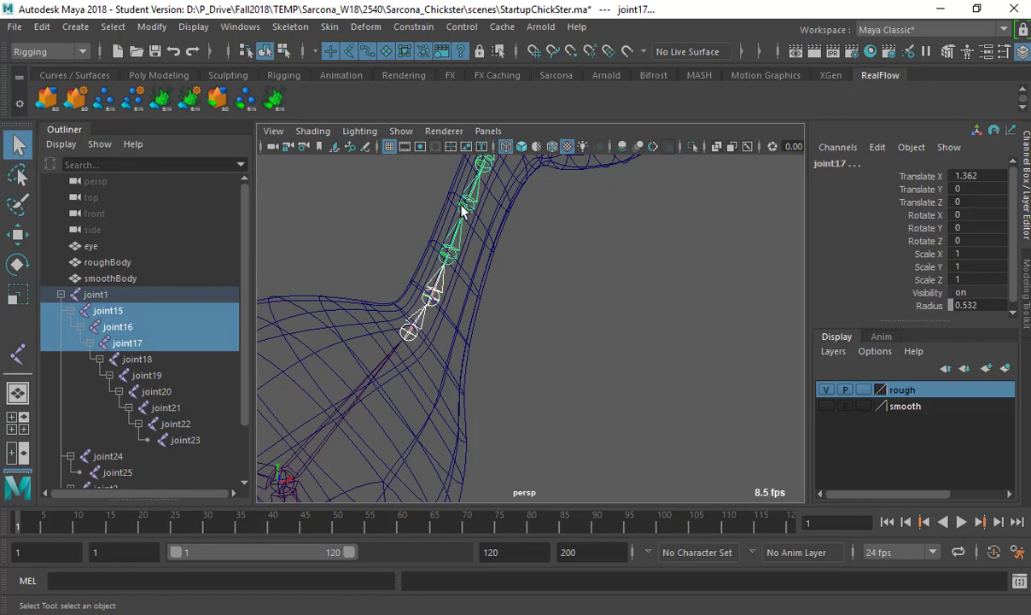
pyautogui.keyDown('shift'); pyautogui.click(461, 212); pyautogui.keyUp('shift')
pyautogui.keyDown('alt'); pyautogui.moveTo(461, 212); pyautogui.dragTo(500, 427, button='middle'); pyautogui.keyUp('alt')
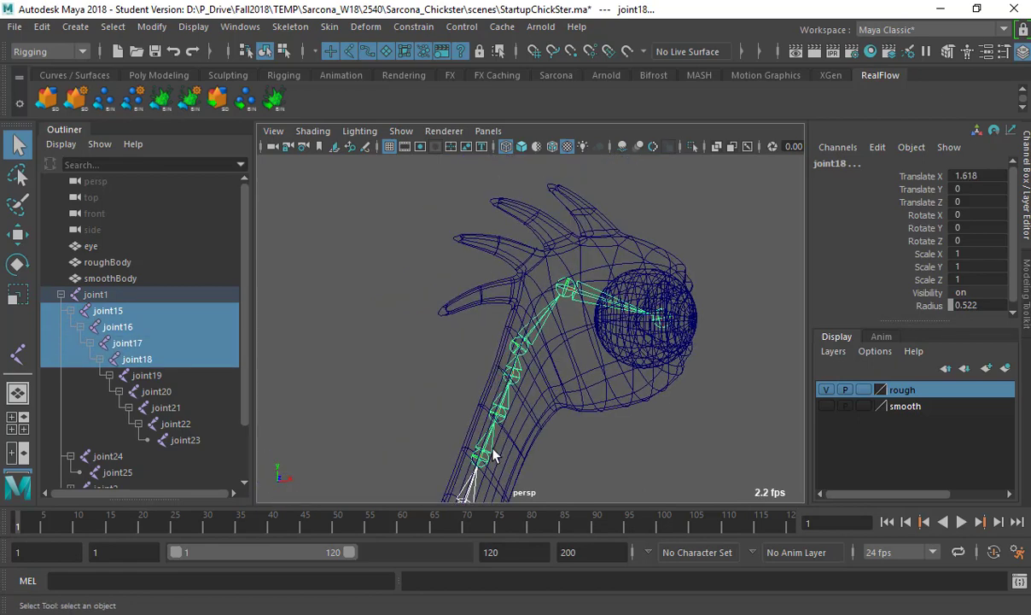
pyautogui.keyDown('shift'); pyautogui.click(502, 416); pyautogui.keyUp('shift')
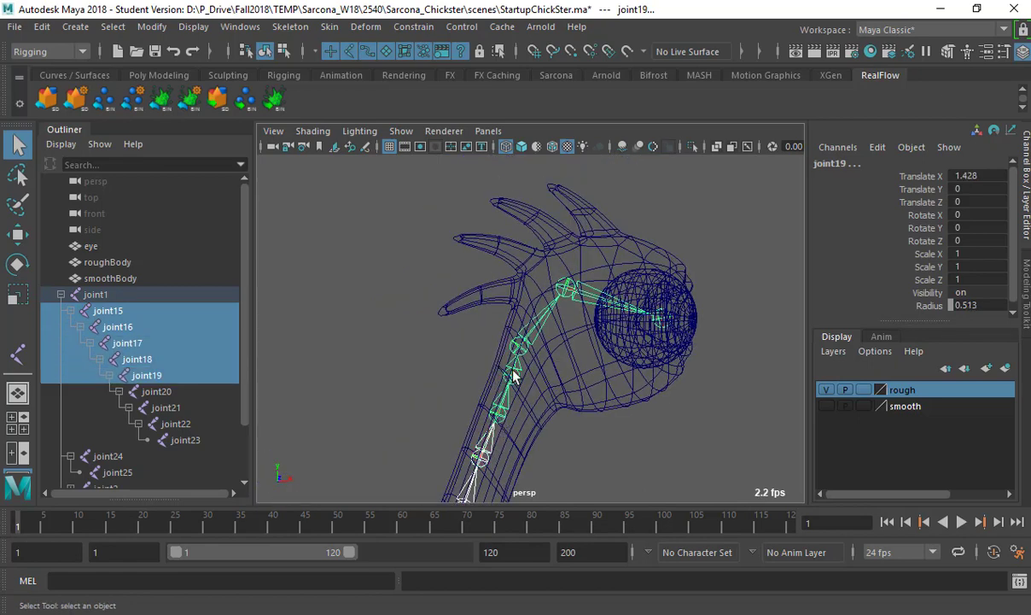
pyautogui.keyDown('shift'); pyautogui.click(513, 376); pyautogui.keyUp('shift')
pyautogui.keyDown('shift'); pyautogui.click(518, 347); pyautogui.keyUp('shift')
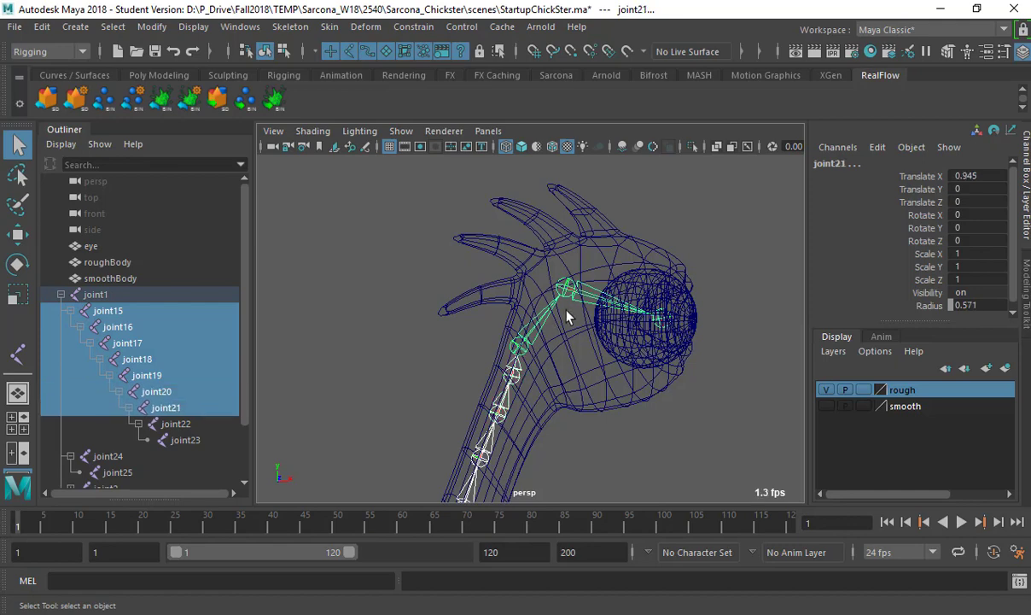
pyautogui.keyDown('alt'); pyautogui.moveTo(526, 430); pyautogui.dragTo(459, 425, button='right'); pyautogui.keyUp('alt')
pyautogui.keyDown('alt'); pyautogui.moveTo(459, 424); pyautogui.dragTo(466, 363, button='middle'); pyautogui.keyUp('alt')
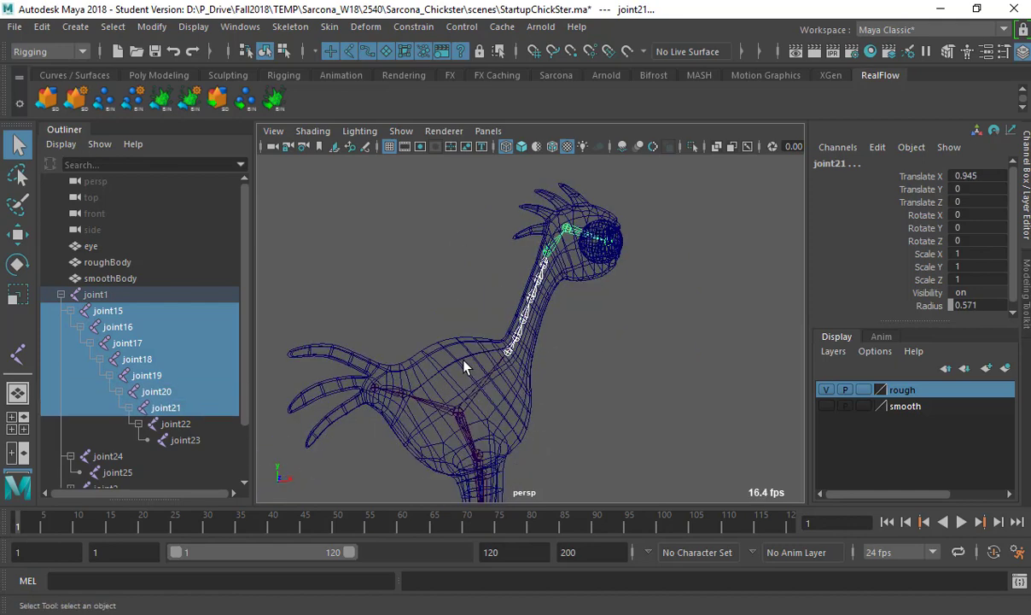
pyautogui.press('e')
pyautogui.moveTo(478, 249); pyautogui.dragTo(586, 205)
pyautogui.hotkey('ctrl', 'z')
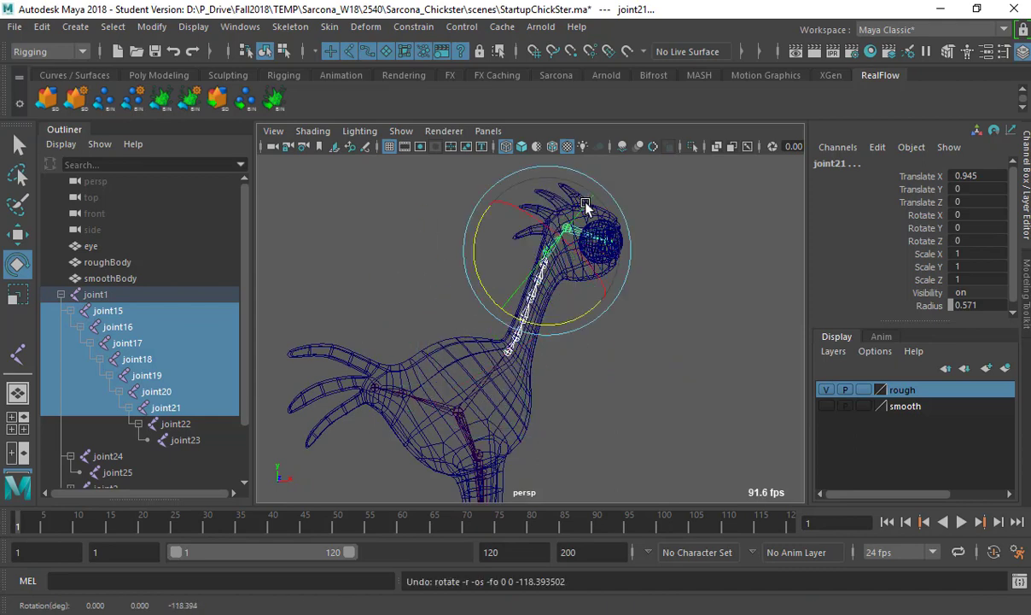
# Step: Display the local rotation axes of the neck chain starting at joint15 in component selection mode
pyautogui.keyDown('alt'); pyautogui.moveTo(698, 353); pyautogui.dragTo(648, 362); pyautogui.keyUp('alt')
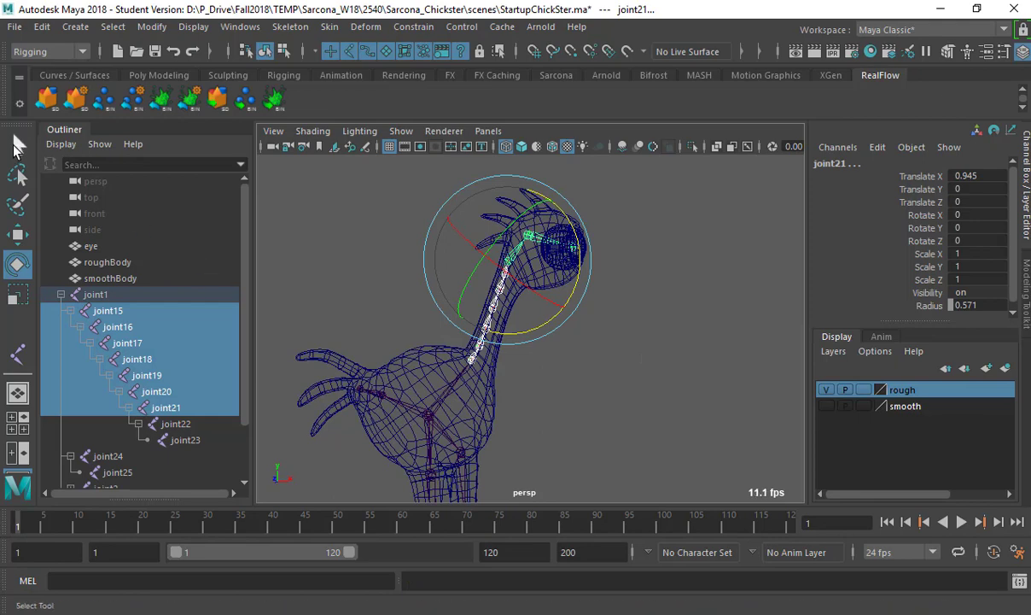
pyautogui.press('q')
pyautogui.click(494, 376)
pyautogui.keyDown('alt'); pyautogui.moveTo(493, 376); pyautogui.dragTo(543, 298); pyautogui.keyUp('alt')
pyautogui.click(491, 352)
pyautogui.click(543, 295)
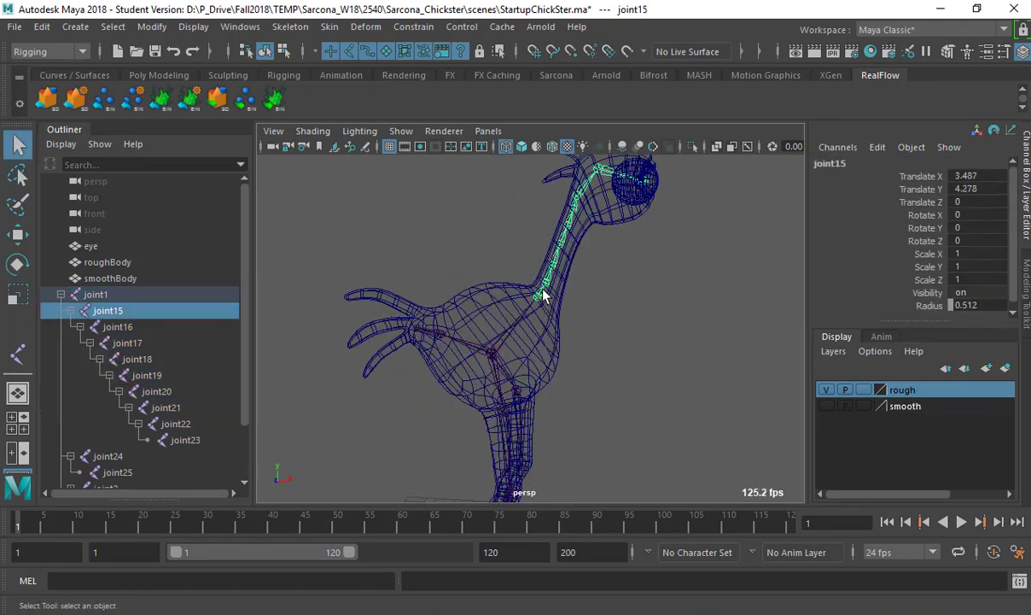
pyautogui.keyDown('alt'); pyautogui.moveTo(543, 292); pyautogui.dragTo(602, 365, button='right'); pyautogui.keyUp('alt')
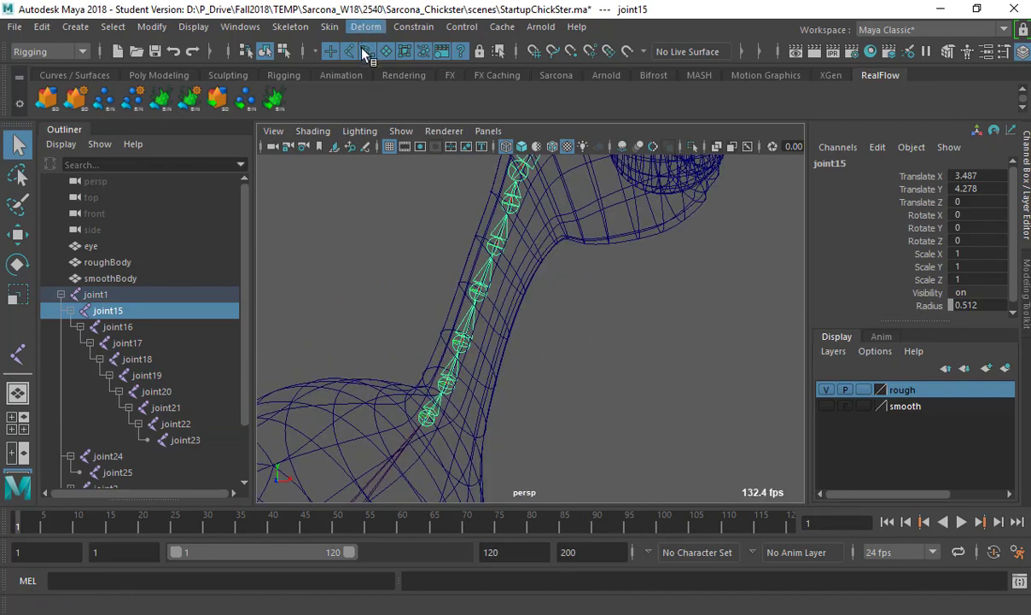
pyautogui.click(286, 50)
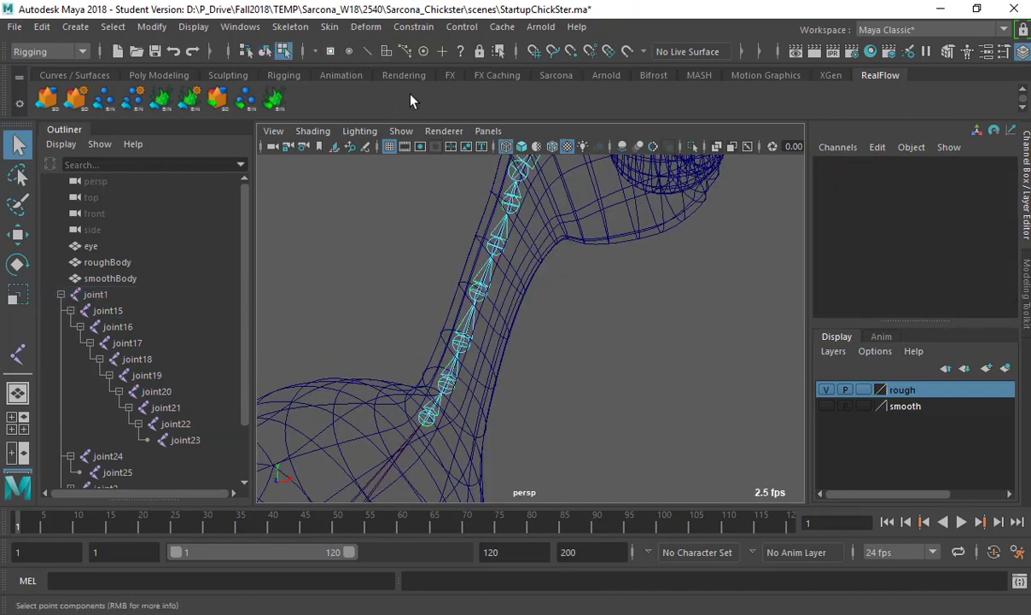
pyautogui.click(463, 52)
pyautogui.scroll(6, 486, 285)
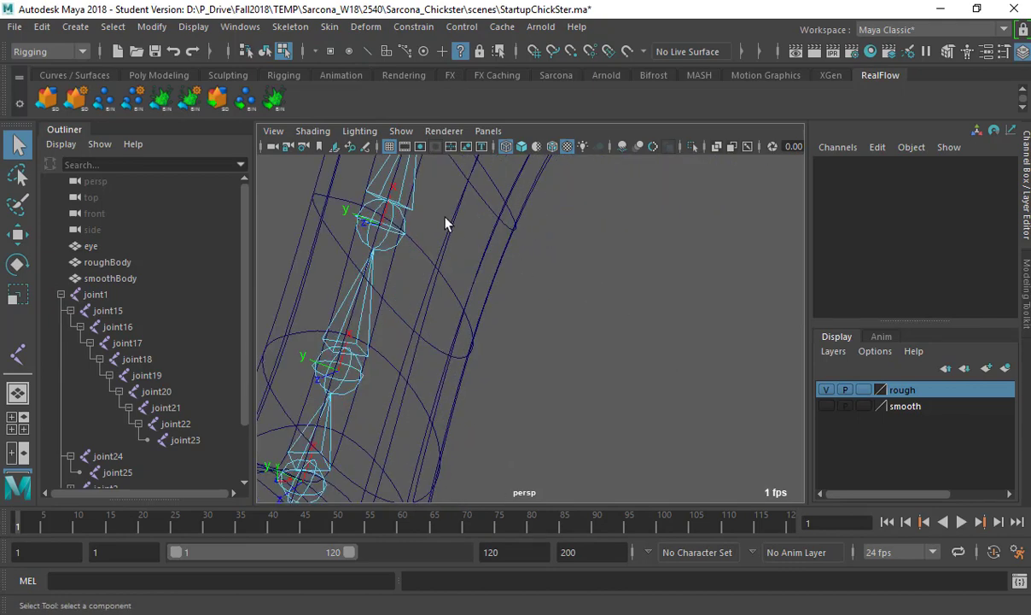
# Step: Examine the local rotation axis of joint18 with the Rotate tool and return to object selection mode
pyautogui.click(373, 231)
pyautogui.press('e')
pyautogui.press('f')
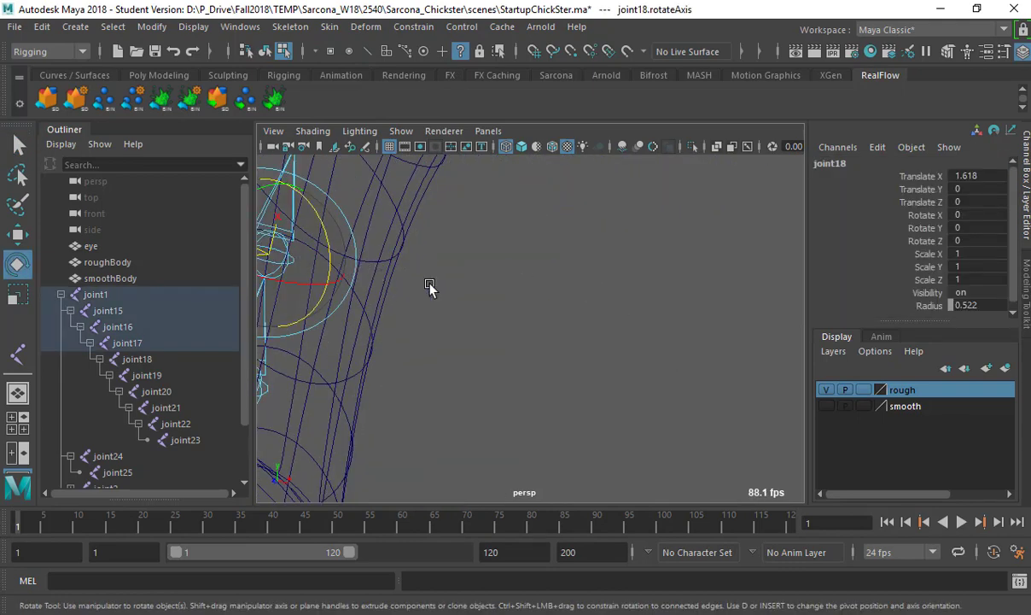
pyautogui.moveTo(577, 299); pyautogui.dragTo(574, 352)
pyautogui.press('space')
pyautogui.press('space')
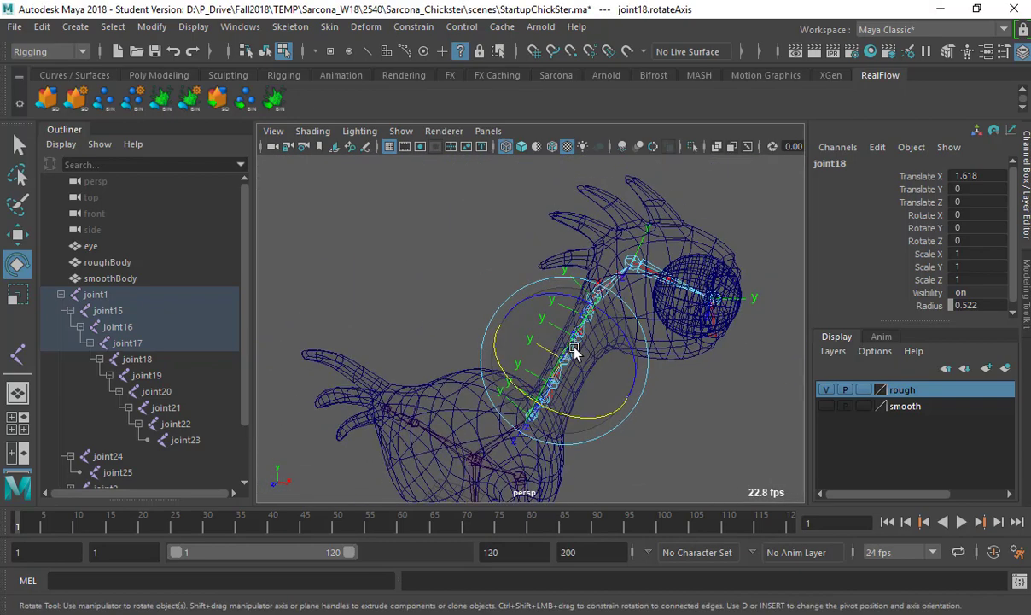
pyautogui.click(266, 52)
pyautogui.keyDown('alt'); pyautogui.moveTo(484, 254); pyautogui.dragTo(486, 344); pyautogui.keyUp('alt')
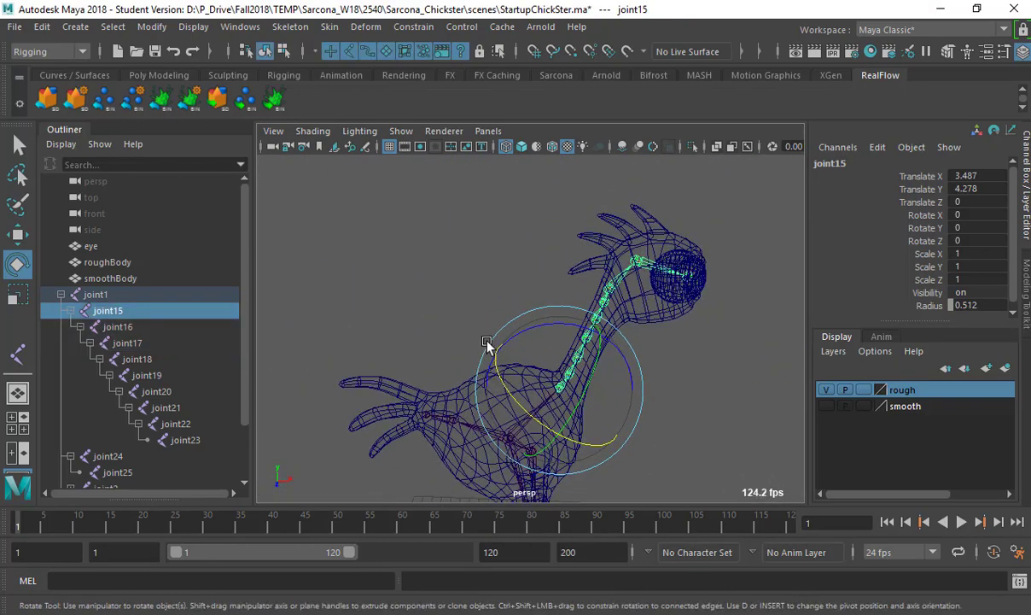
# Step: Select the root joint joint1 together with the roughBody mesh
pyautogui.click(511, 437)
pyautogui.keyDown('alt'); pyautogui.moveTo(505, 427); pyautogui.dragTo(488, 388); pyautogui.keyUp('alt')
pyautogui.press('q')
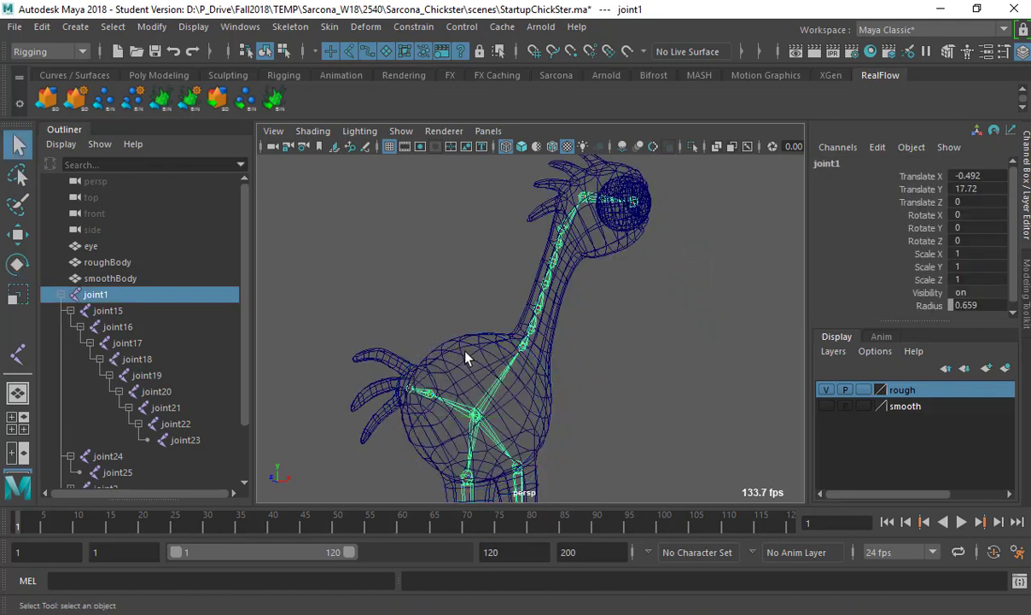
pyautogui.keyDown('shift'); pyautogui.click(466, 359); pyautogui.keyUp('shift')
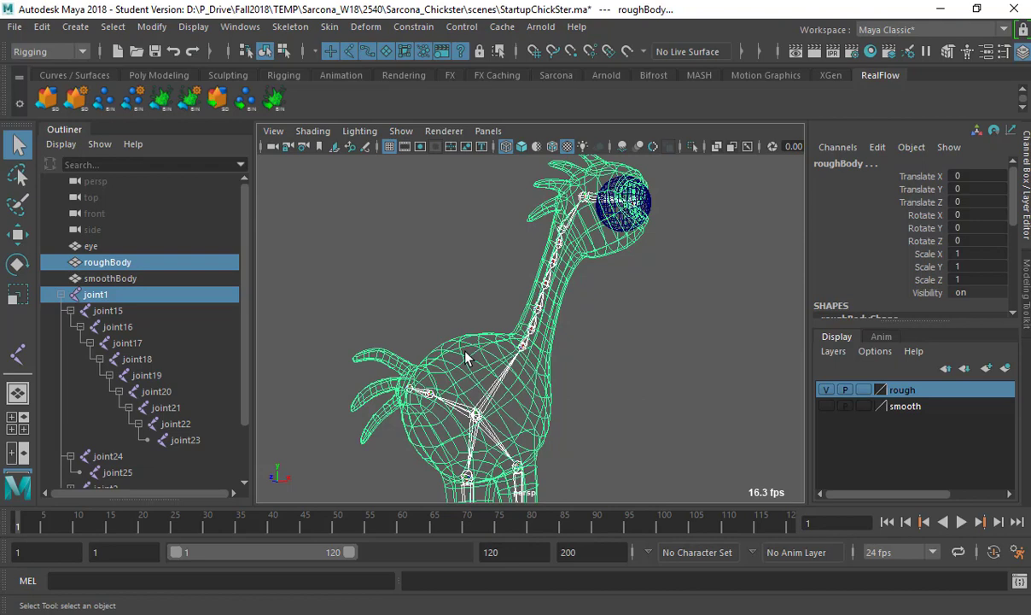
pyautogui.keyDown('alt'); pyautogui.moveTo(466, 359); pyautogui.dragTo(367, 239); pyautogui.keyUp('alt')
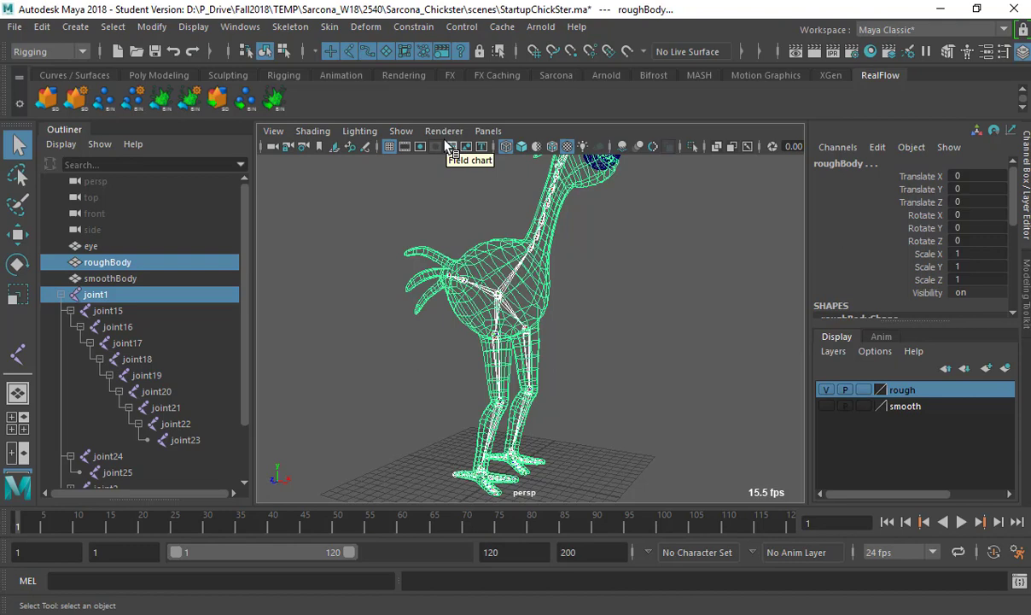
pyautogui.keyDown('alt'); pyautogui.moveTo(468, 192); pyautogui.dragTo(589, 301); pyautogui.keyUp('alt')
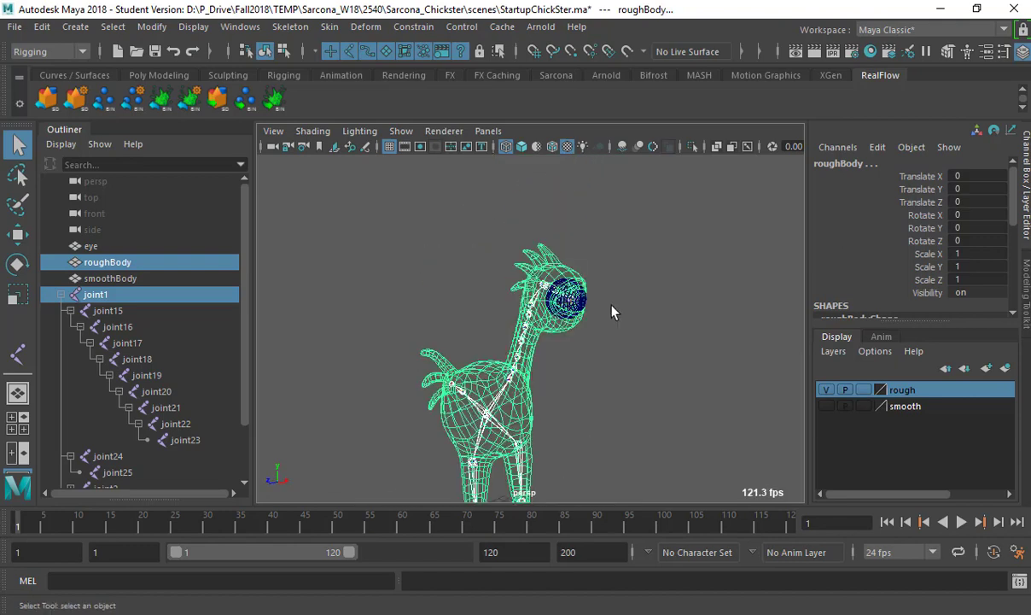
# Step: Open the Bind Skin options and reset them to the default settings
pyautogui.click(291, 26)
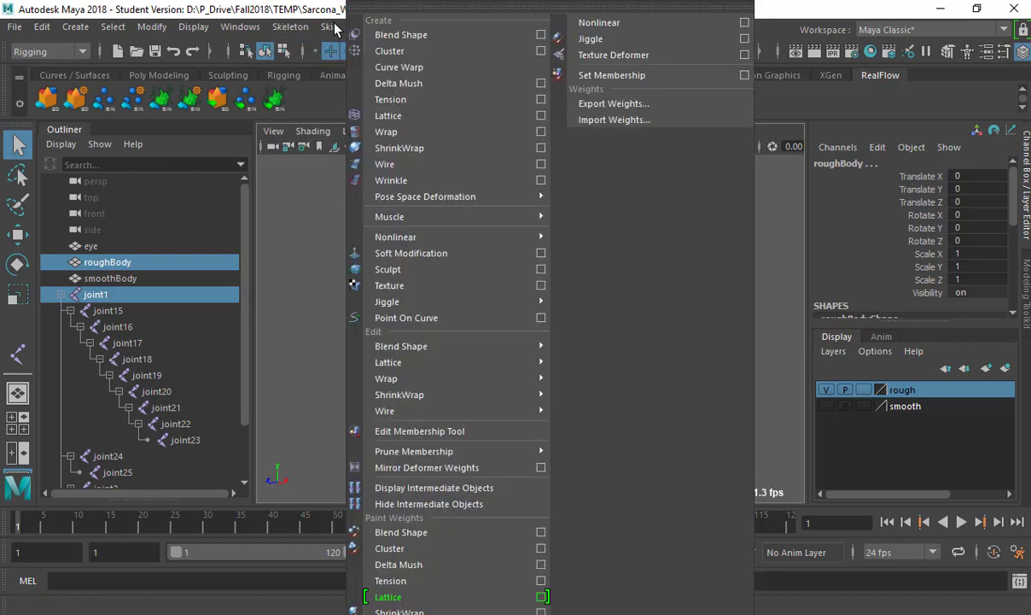
pyautogui.moveTo(329, 27)
pyautogui.click(538, 69)
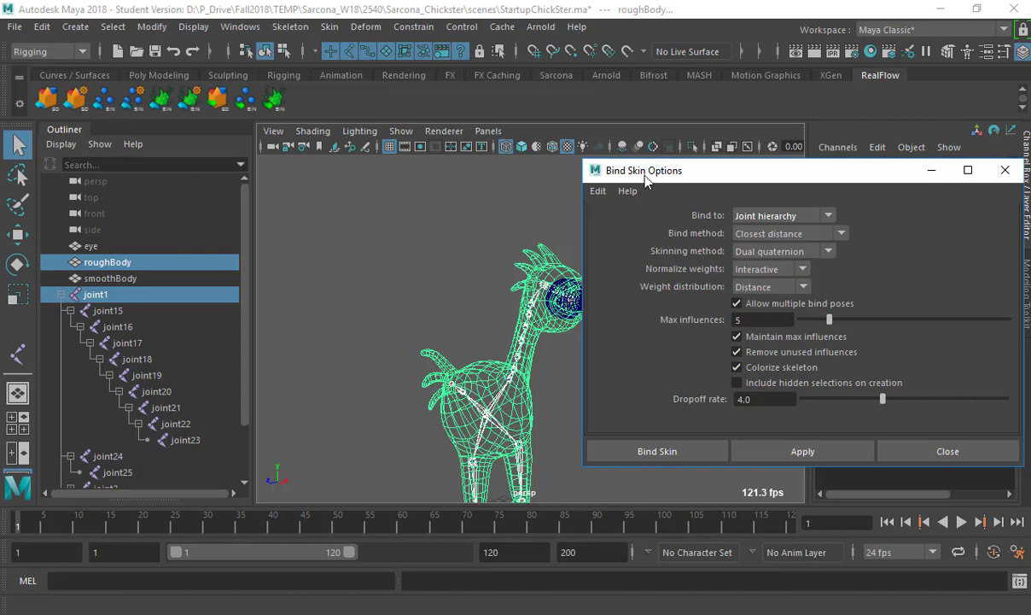
pyautogui.click(597, 191)
pyautogui.click(619, 224)
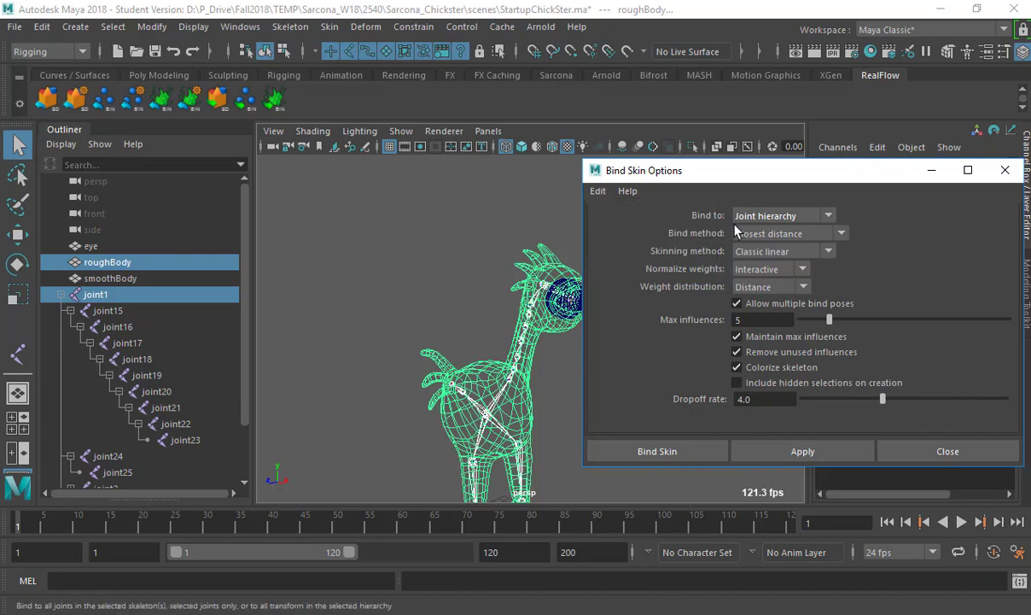
# Step: Keep the bind target at Joint hierarchy and set the skinning method to Dual quaternion
pyautogui.click(758, 217)
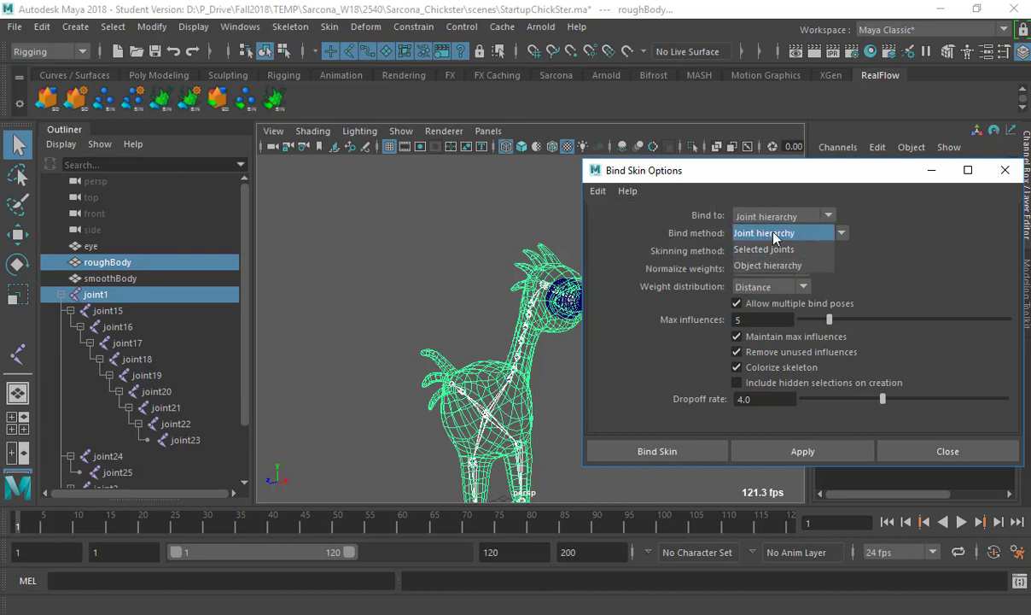
pyautogui.click(772, 233)
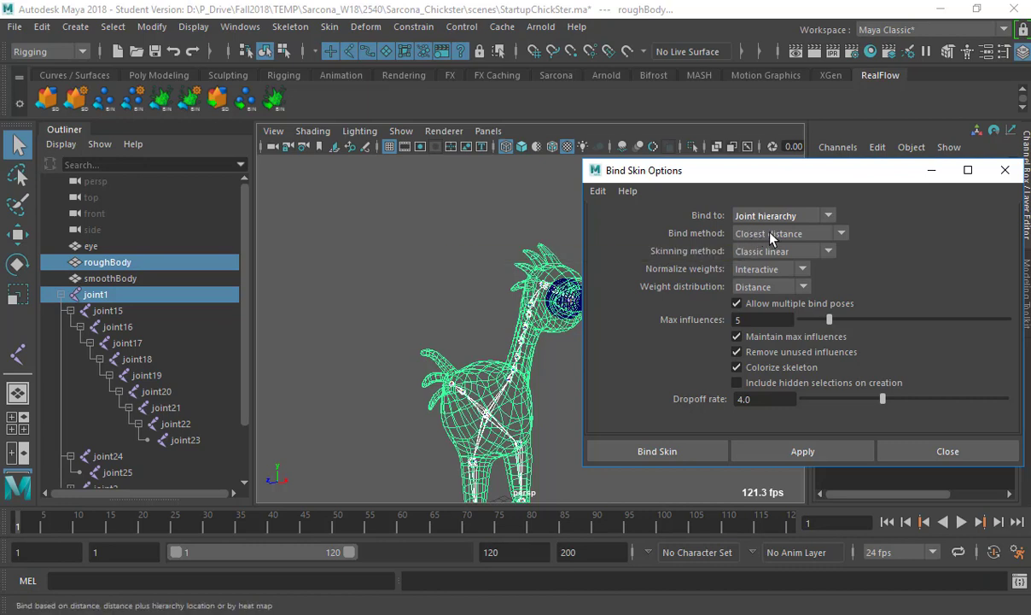
pyautogui.click(756, 251)
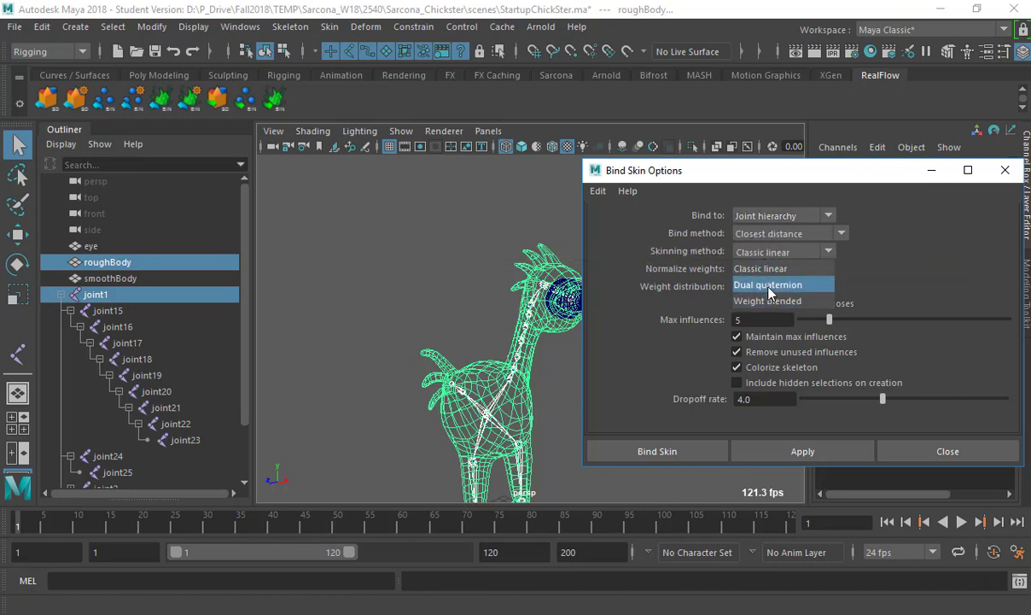
pyautogui.click(769, 285)
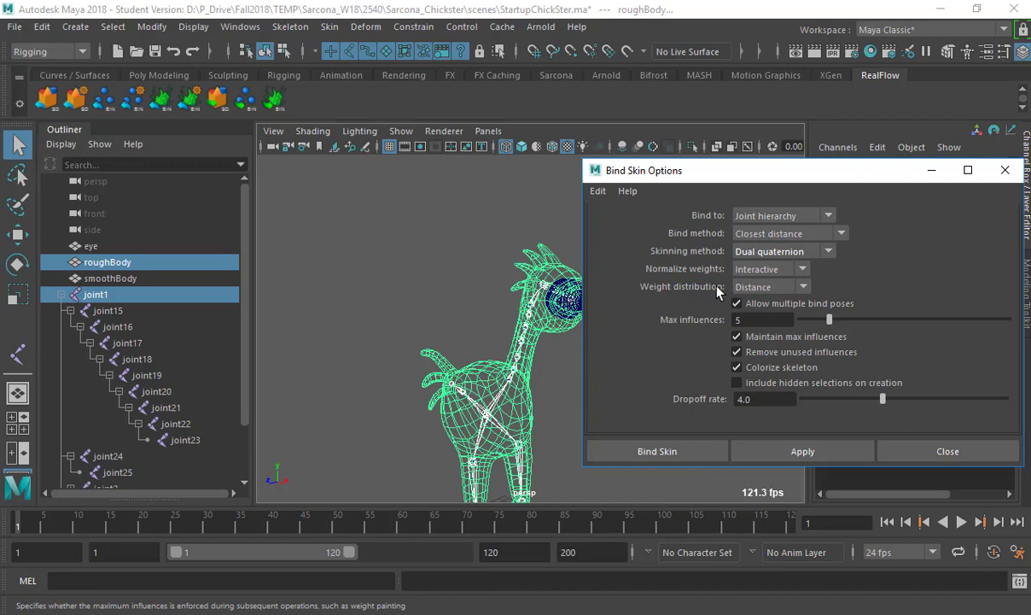
# Step: Keep weight normalization at Interactive and the weight distribution at Distance in the Bind Skin options
pyautogui.click(768, 269)
pyautogui.click(756, 303)
pyautogui.click(769, 286)
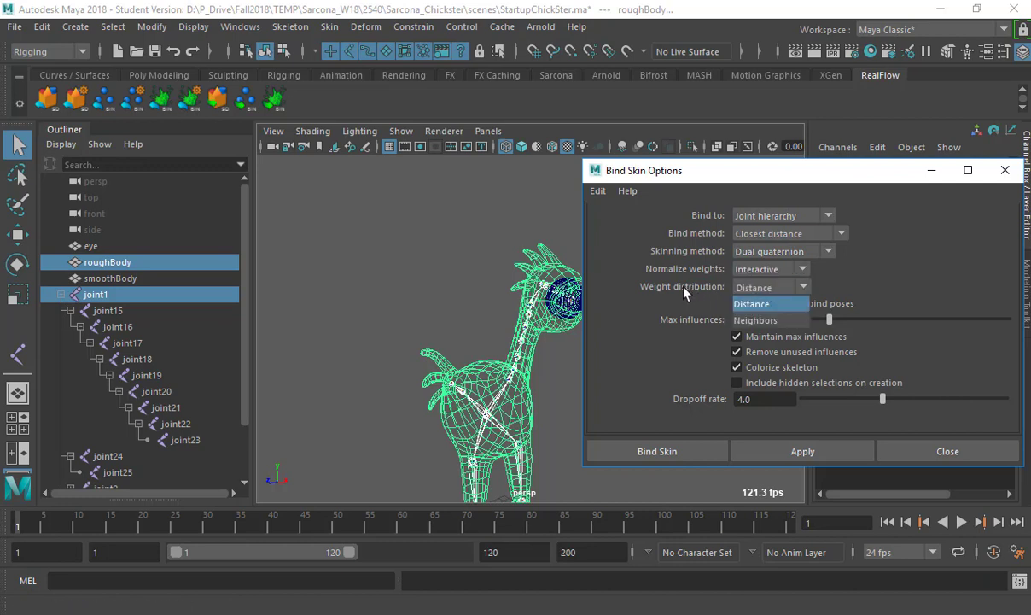
pyautogui.click(756, 302)
# Step: Set the bind method to Geodesic Voxel with a resolution of 1024 and bind roughBody to the skeleton
pyautogui.click(764, 234)
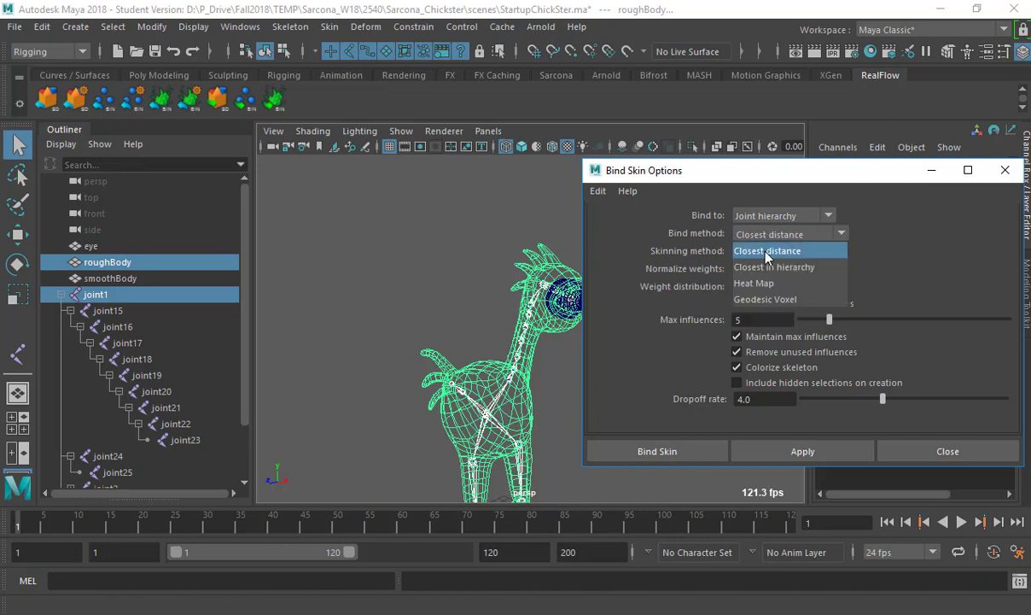
pyautogui.click(797, 301)
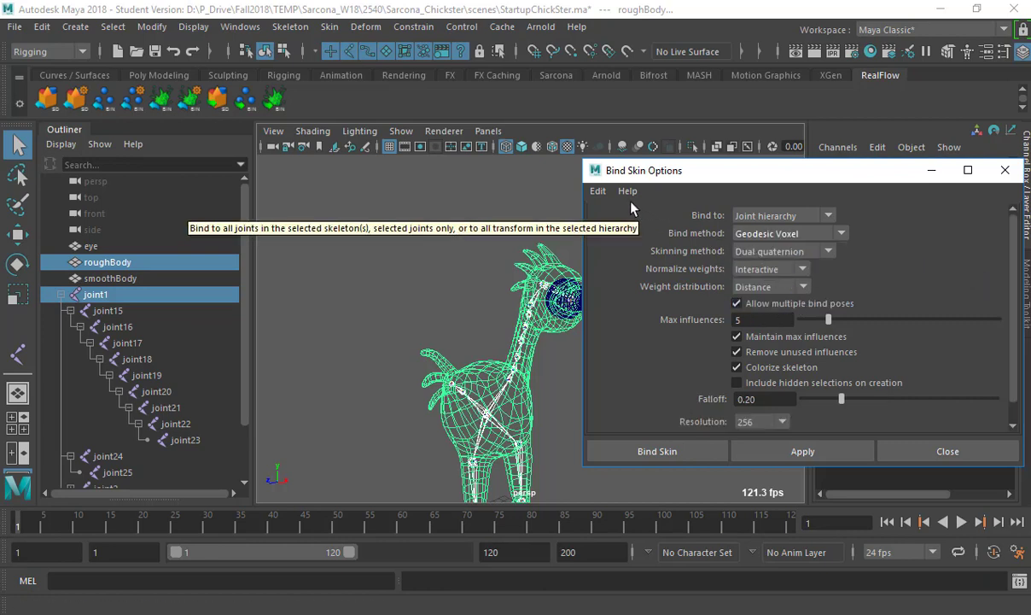
pyautogui.scroll(-1, 632, 423)
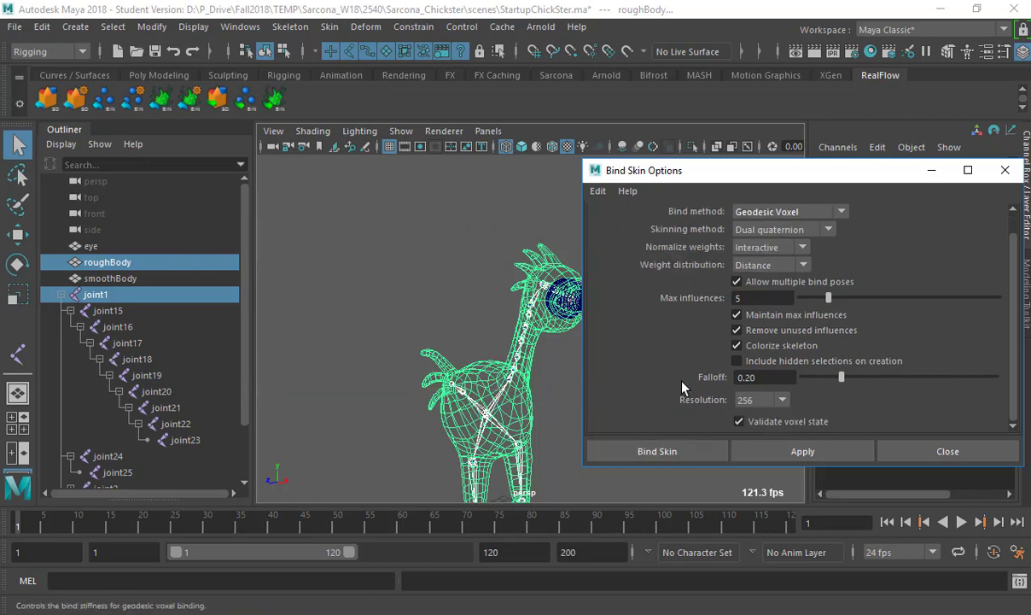
pyautogui.click(760, 400)
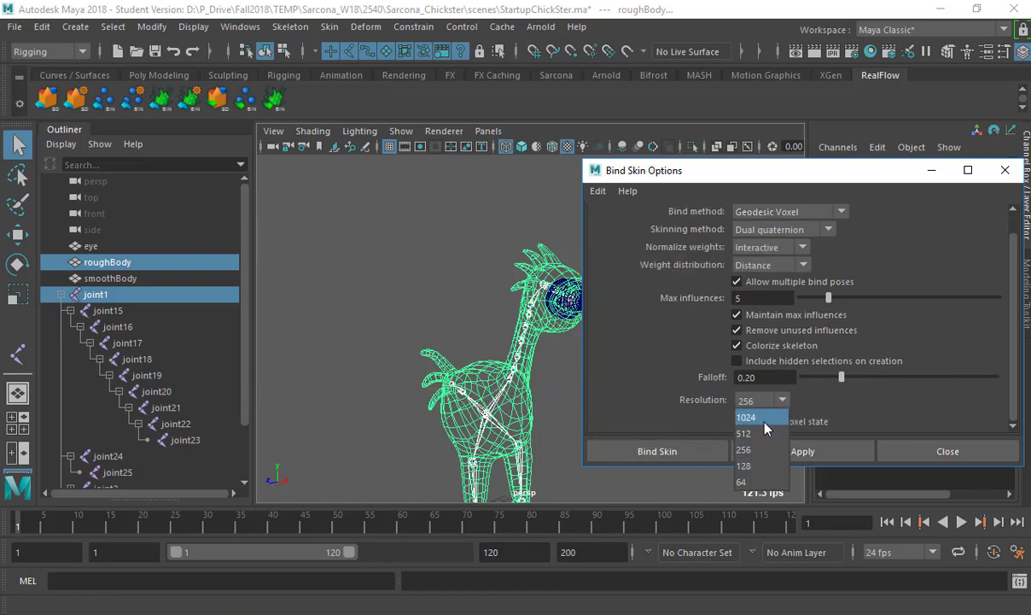
pyautogui.click(760, 418)
pyautogui.click(646, 457)
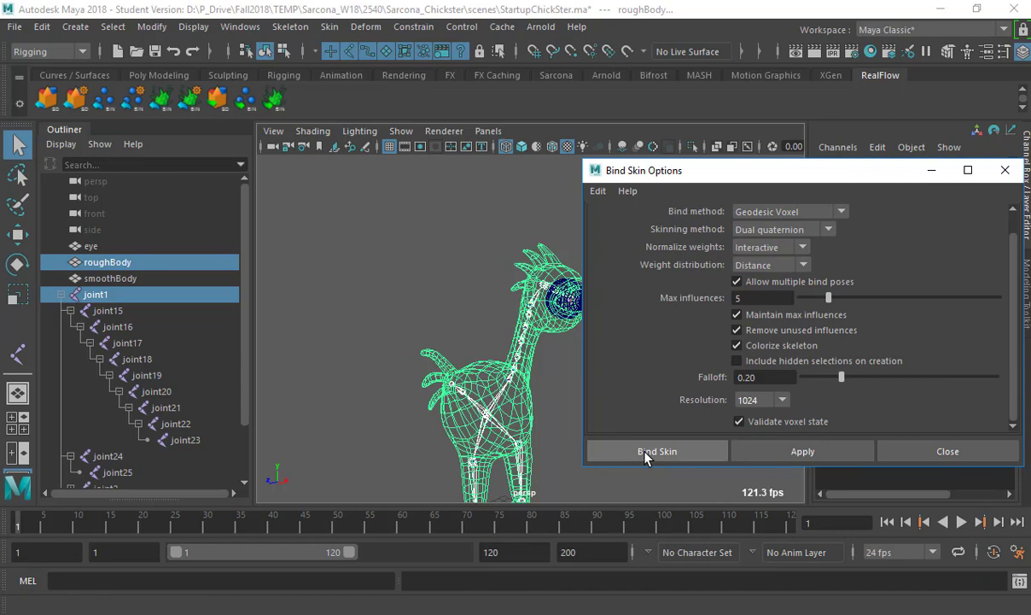
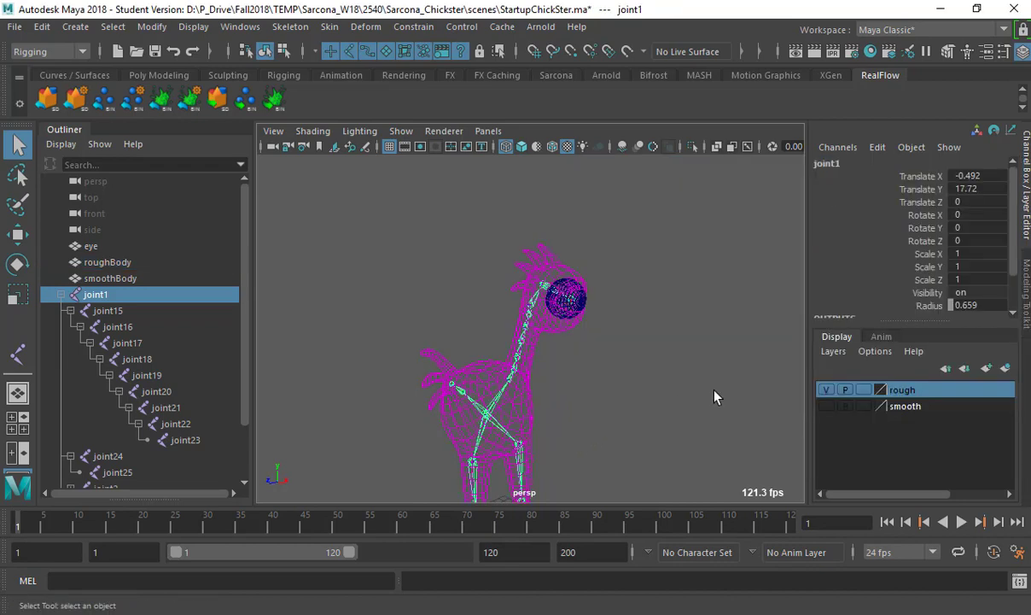
# Step: Clear the selection and examine the bound body and legs in shaded and wireframe display
pyautogui.click(628, 401)
pyautogui.keyDown('alt'); pyautogui.moveTo(628, 401); pyautogui.dragTo(611, 339); pyautogui.keyUp('alt')
pyautogui.press('5')
pyautogui.press('4')
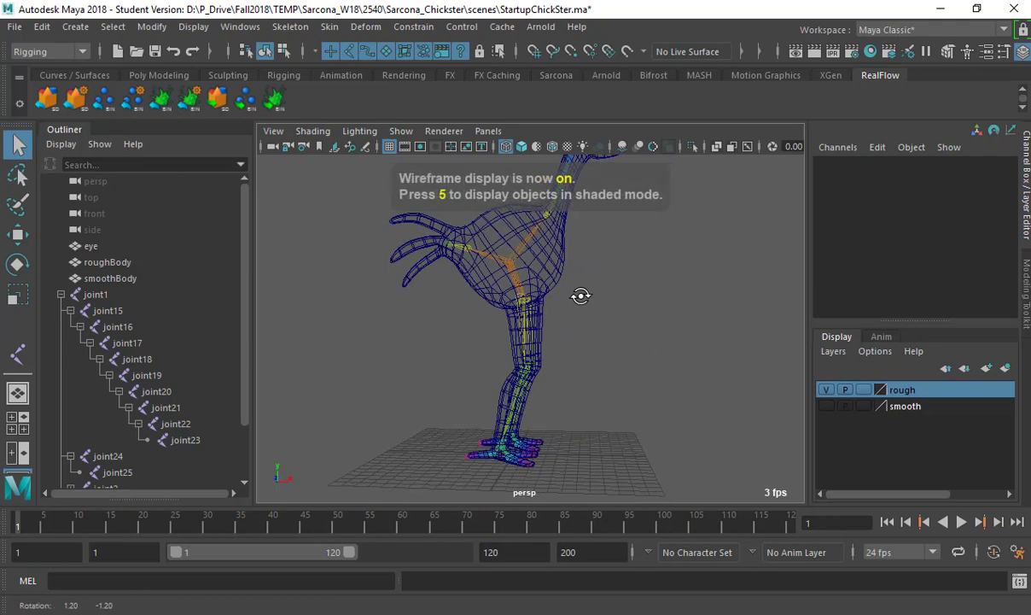
pyautogui.keyDown('alt'); pyautogui.moveTo(580, 294); pyautogui.dragTo(573, 309); pyautogui.keyUp('alt')
pyautogui.press('5')
pyautogui.press('4')
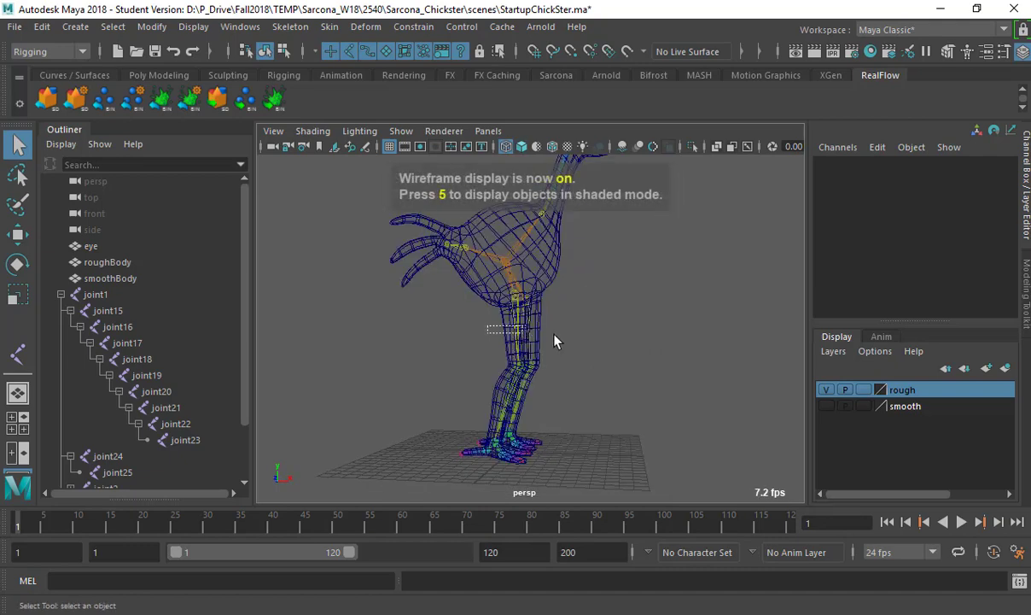
# Step: Test the skin deformation by rotating the upper leg joints, then undo the rotation
pyautogui.click(518, 315)
pyautogui.press('e')
pyautogui.moveTo(594, 279); pyautogui.dragTo(564, 192)
pyautogui.hotkey('ctrl', 'z')
# Step: Select the knee joints of both legs, test-rotate them to check the deformation, and undo the rotation
pyautogui.moveTo(599, 400); pyautogui.dragTo(406, 409)
pyautogui.moveTo(593, 335); pyautogui.dragTo(534, 456)
pyautogui.hotkey('ctrl', 'z')
pyautogui.keyDown('alt'); pyautogui.moveTo(533, 456); pyautogui.dragTo(548, 451, button='right'); pyautogui.keyUp('alt')
pyautogui.keyDown('alt'); pyautogui.moveTo(548, 451); pyautogui.dragTo(578, 345, button='middle'); pyautogui.keyUp('alt')
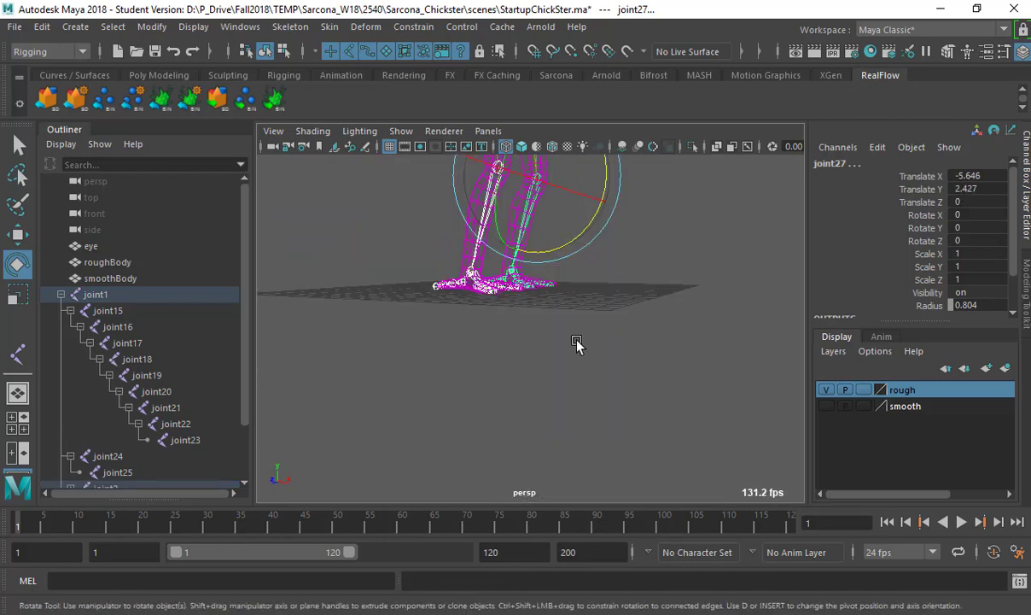
# Step: Try curling the toe by rotating its first three joints together about -54° around Z, and undo the rotation
pyautogui.keyDown('alt'); pyautogui.moveTo(578, 345); pyautogui.dragTo(627, 381, button='right'); pyautogui.keyUp('alt')
pyautogui.keyDown('alt'); pyautogui.moveTo(627, 381); pyautogui.dragTo(582, 333); pyautogui.keyUp('alt')
pyautogui.keyDown('alt'); pyautogui.moveTo(583, 334); pyautogui.dragTo(479, 325, button='right'); pyautogui.keyUp('alt')
pyautogui.press('q')
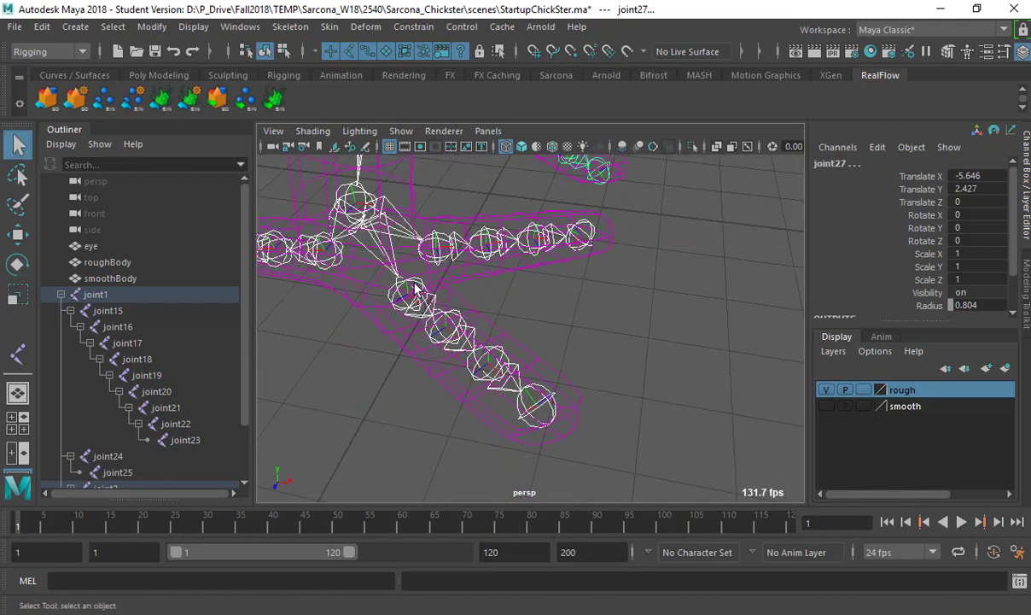
pyautogui.click(445, 325)
pyautogui.keyDown('shift'); pyautogui.click(417, 300); pyautogui.keyUp('shift')
pyautogui.keyDown('shift'); pyautogui.click(472, 351); pyautogui.keyUp('shift')
pyautogui.press('e')
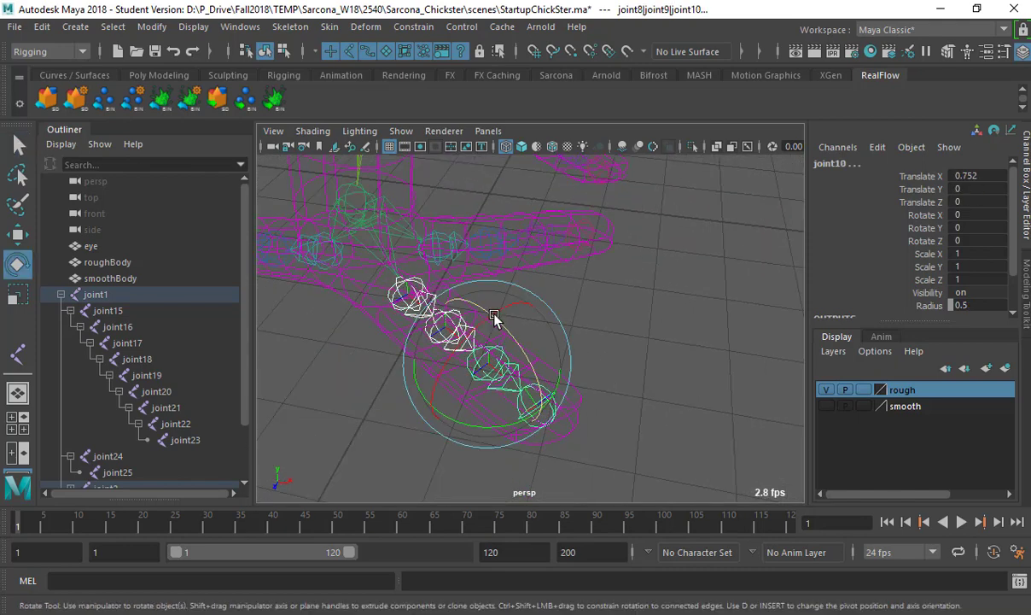
pyautogui.moveTo(517, 352)
pyautogui.mouseDown()
pyautogui.moveTo(527, 414)
pyautogui.moveTo(523, 363)
pyautogui.moveTo(489, 292)
pyautogui.moveTo(504, 371)
pyautogui.mouseUp()
pyautogui.press('5')
pyautogui.moveTo(509, 453)
pyautogui.keyDown('alt'); pyautogui.mouseDown()
pyautogui.moveTo(547, 309)
pyautogui.moveTo(600, 346)
pyautogui.moveTo(622, 389)
pyautogui.moveTo(609, 410)
pyautogui.mouseUp(); pyautogui.keyUp('alt')
pyautogui.hotkey('ctrl', 'z')
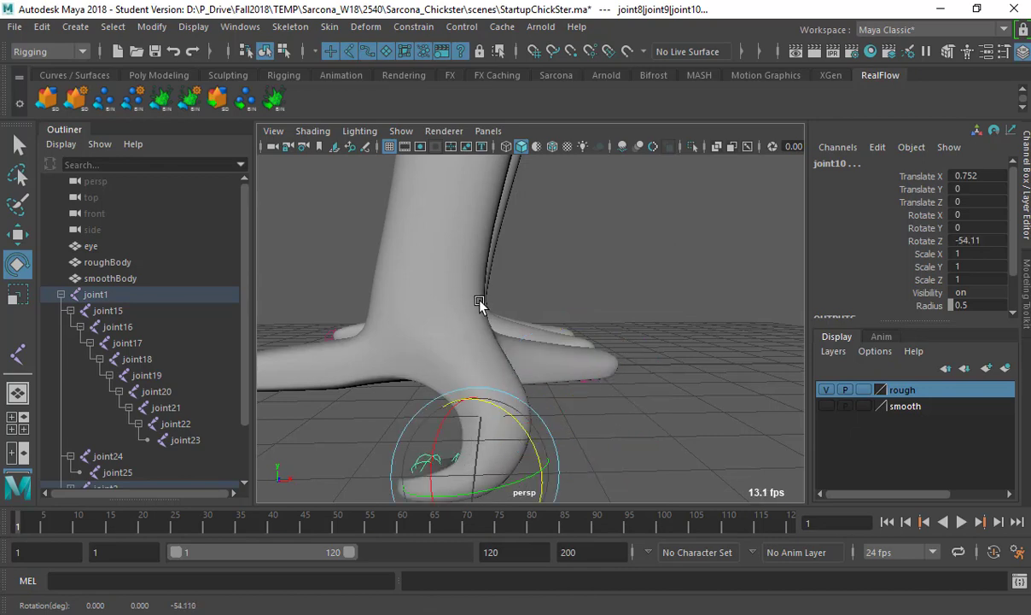
# Step: Try a tighter curl of the three selected toe joints, about -85° around Z, undo it and clear the selection
pyautogui.moveTo(480, 305); pyautogui.dragTo(652, 489, button='middle')
pyautogui.hotkey('ctrl', 'z')
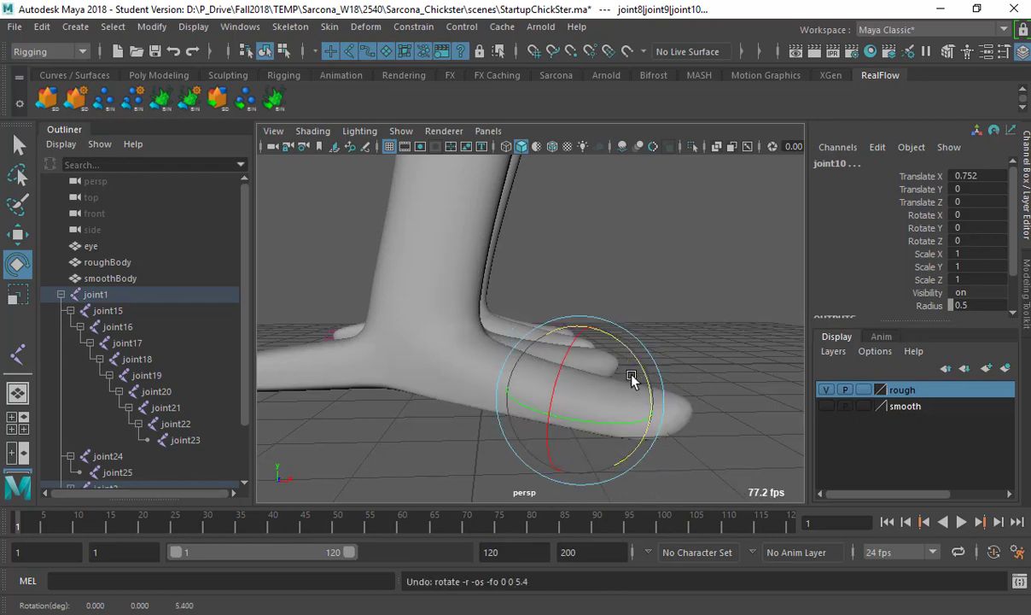
pyautogui.moveTo(631, 379); pyautogui.dragTo(597, 450, button='middle')
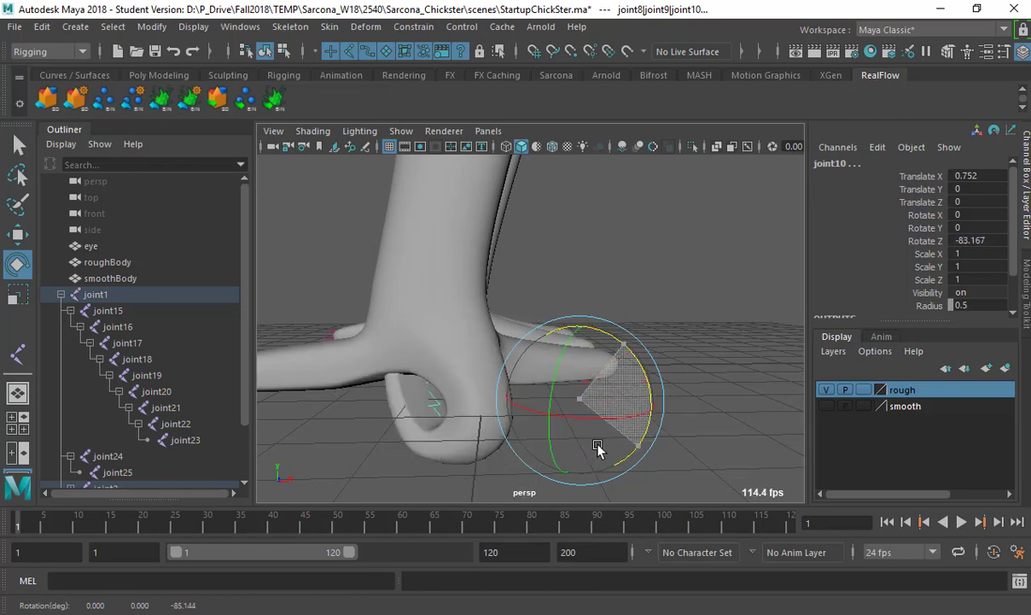
pyautogui.hotkey('ctrl', 'z')
pyautogui.click(656, 254)
# Step: Try bending the single toe joint joint10 upward about 66° around Z, and undo the rotation
pyautogui.press('4')
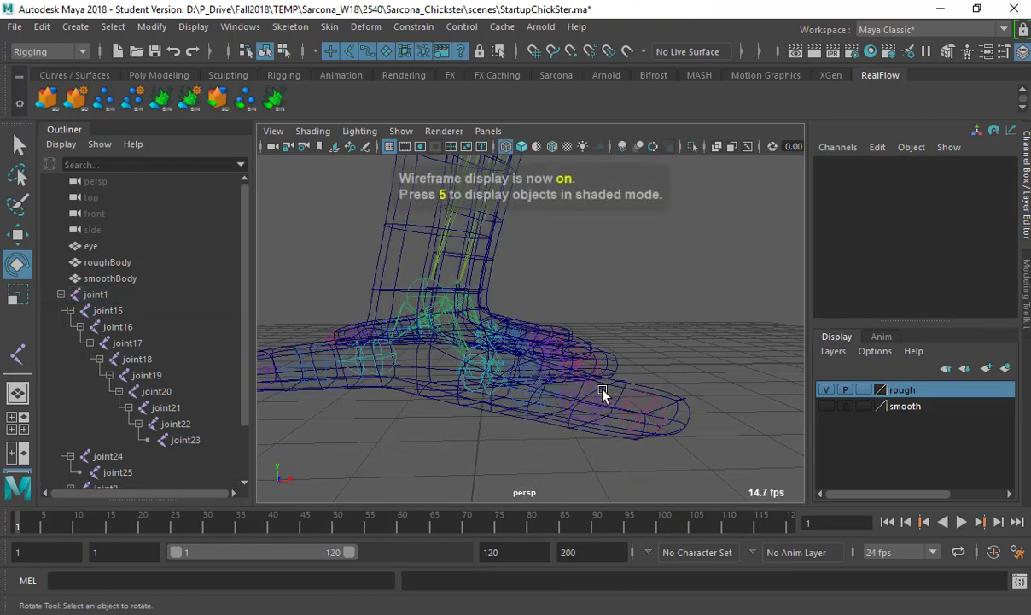
pyautogui.click(603, 391)
pyautogui.press('f')
pyautogui.press('5')
pyautogui.keyDown('alt'); pyautogui.moveTo(583, 388); pyautogui.dragTo(577, 427); pyautogui.keyUp('alt')
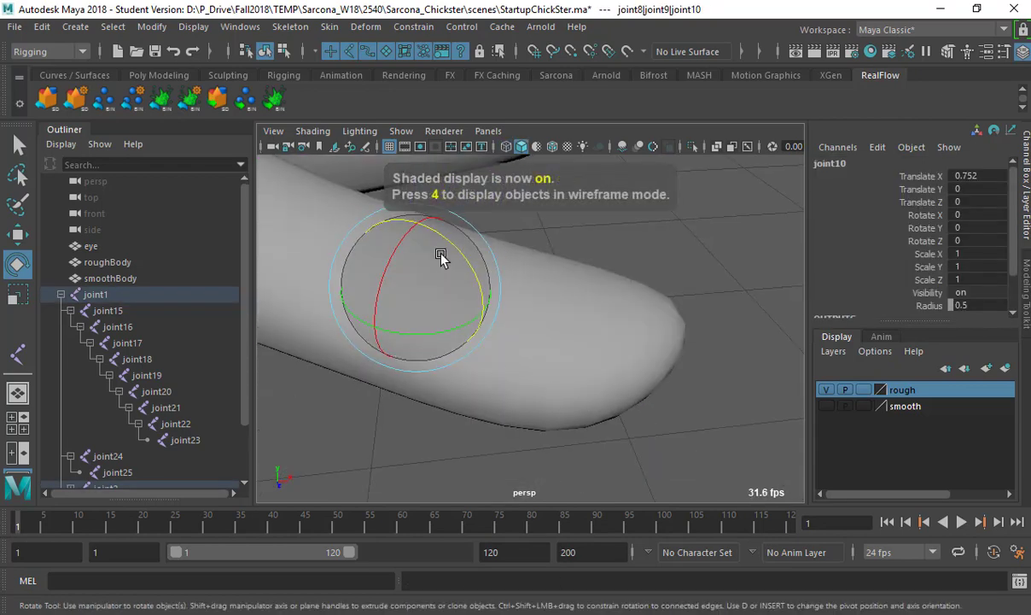
pyautogui.moveTo(441, 256); pyautogui.dragTo(450, 235, button='middle')
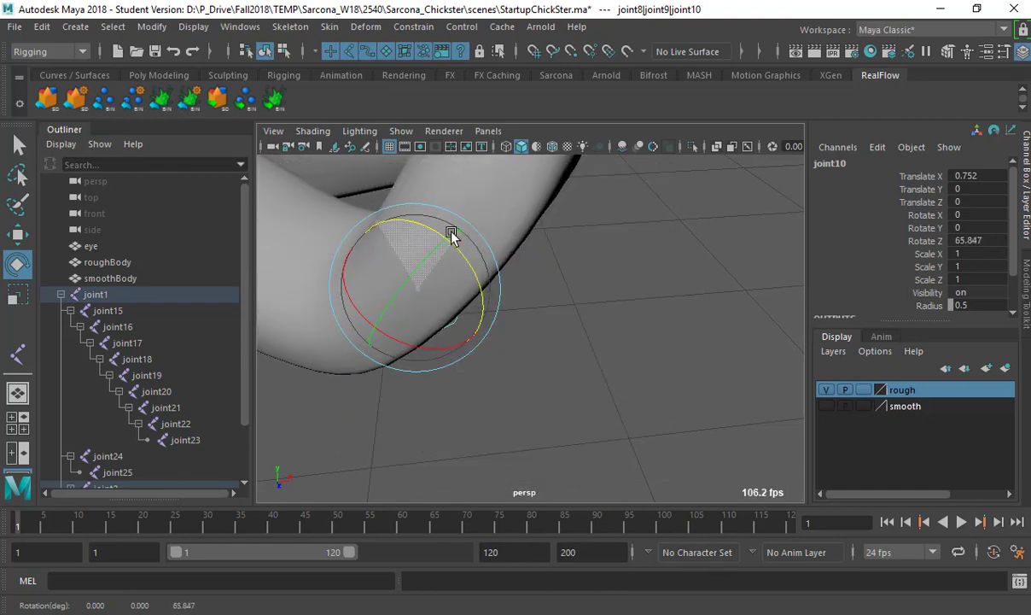
pyautogui.moveTo(451, 235); pyautogui.dragTo(381, 331)
pyautogui.hotkey('ctrl', 'z')
# Step: Try bending joint10 downward about -53° around Z to check the toe's deformation, and undo it
pyautogui.keyDown('alt'); pyautogui.moveTo(465, 270); pyautogui.dragTo(432, 282, button='right'); pyautogui.keyUp('alt')
pyautogui.keyDown('alt'); pyautogui.moveTo(326, 230); pyautogui.dragTo(388, 284, button='middle'); pyautogui.keyUp('alt')
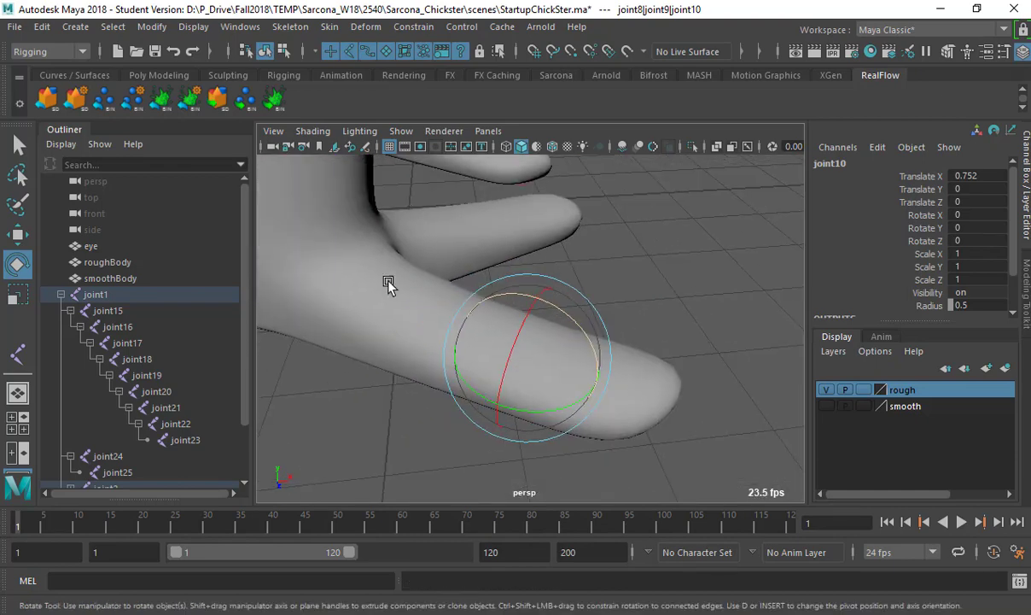
pyautogui.moveTo(561, 311); pyautogui.dragTo(571, 354)
pyautogui.hotkey('ctrl', 'z')
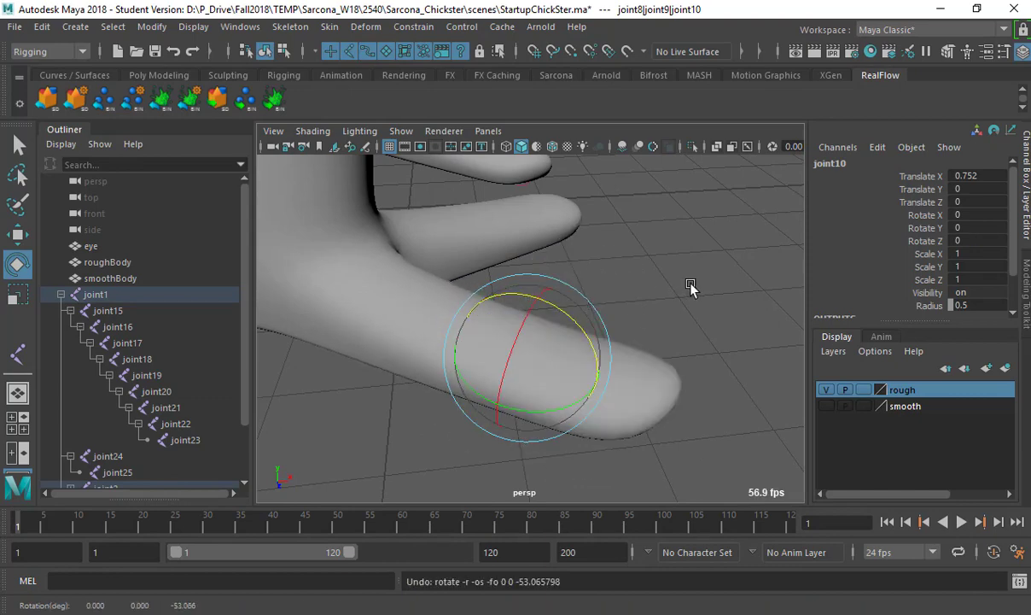
# Step: Parent the eye to the head joint joint22, and clear the selection in shaded display
pyautogui.moveTo(690, 287)
pyautogui.keyDown('alt'); pyautogui.mouseDown()
pyautogui.moveTo(507, 231)
pyautogui.moveTo(324, 318)
pyautogui.moveTo(461, 382)
pyautogui.moveTo(453, 413)
pyautogui.moveTo(520, 368)
pyautogui.mouseUp(); pyautogui.keyUp('alt')
pyautogui.press('4')
pyautogui.press('5')
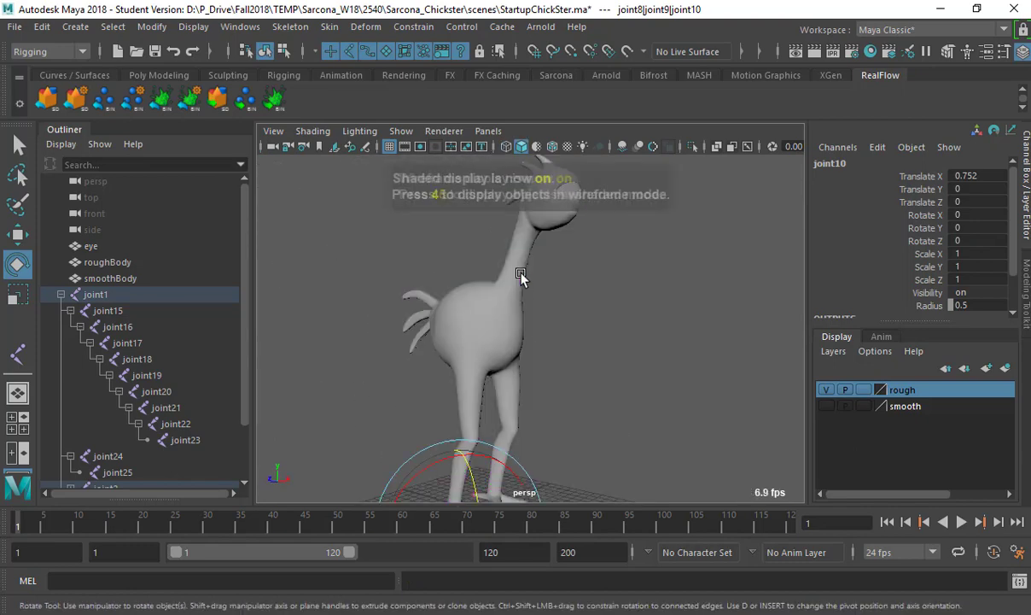
pyautogui.press('6')
pyautogui.moveTo(549, 311)
pyautogui.keyDown('alt'); pyautogui.mouseDown()
pyautogui.moveTo(668, 364)
pyautogui.moveTo(582, 353)
pyautogui.mouseUp(); pyautogui.keyUp('alt')
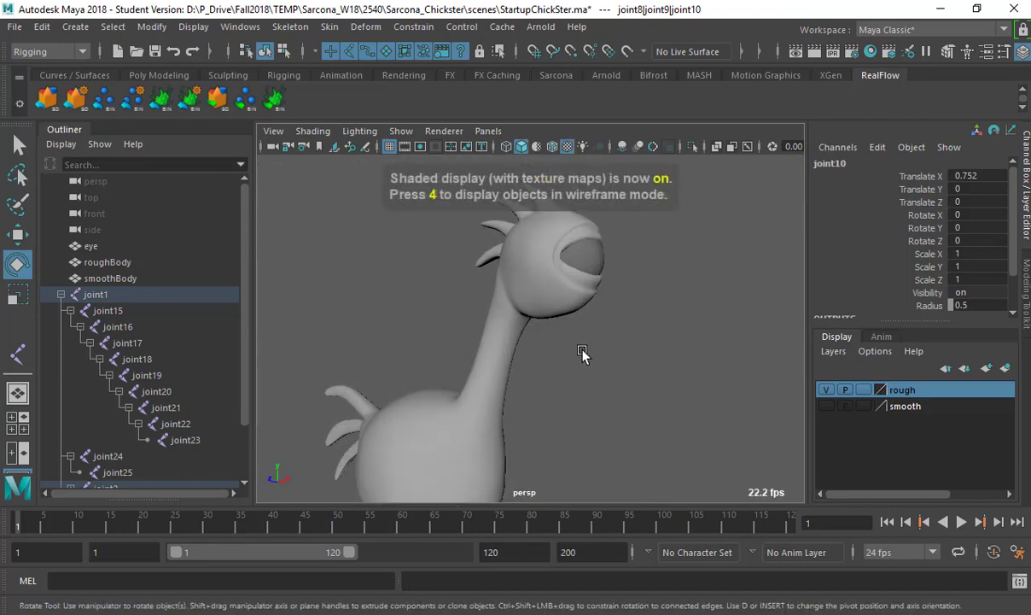
pyautogui.press('4')
pyautogui.click(595, 252)
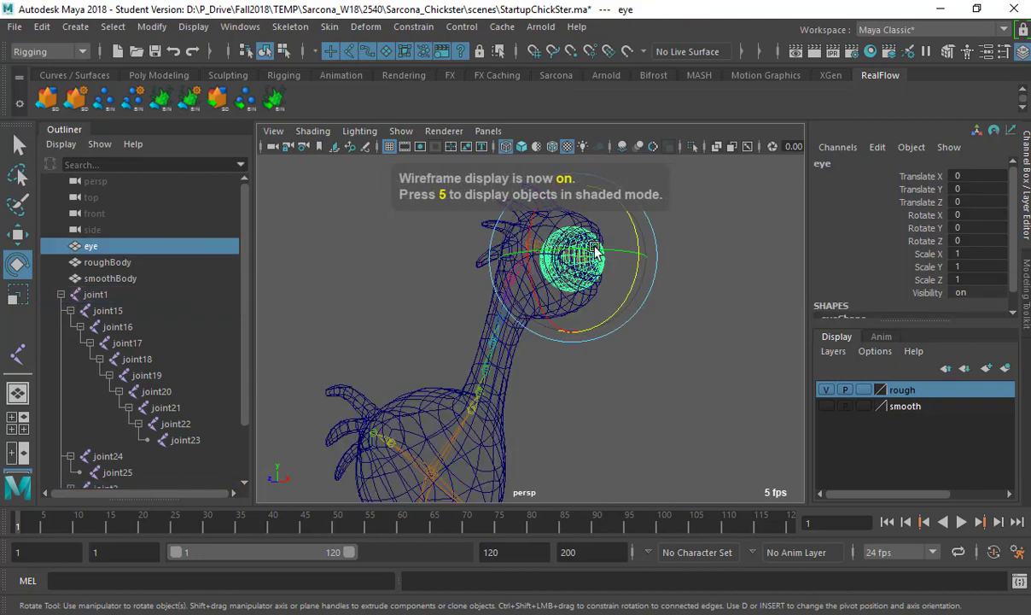
pyautogui.keyDown('alt'); pyautogui.moveTo(595, 252); pyautogui.dragTo(640, 336); pyautogui.keyUp('alt')
pyautogui.scroll(8, 612, 289)
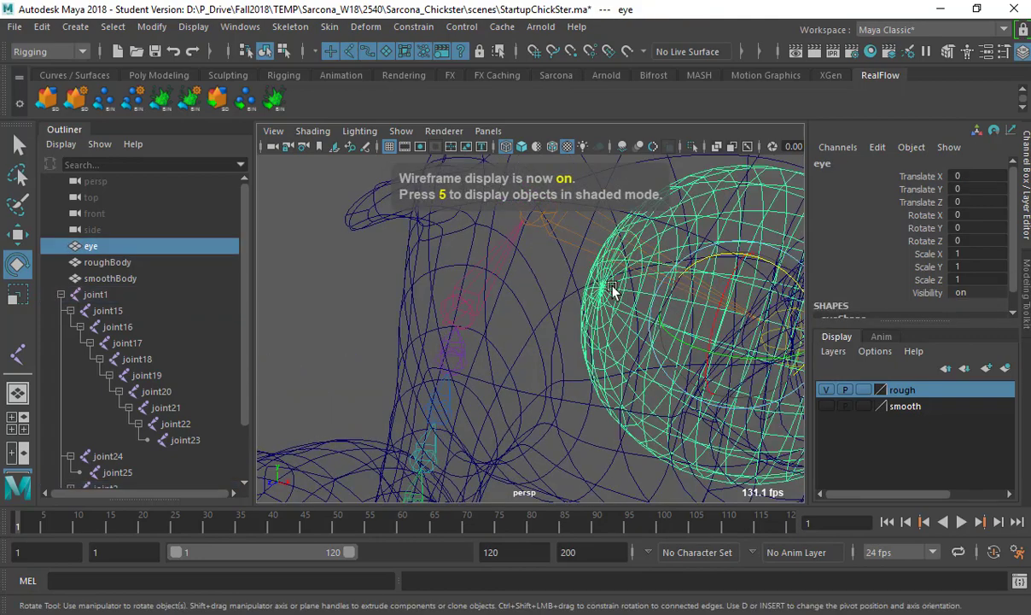
pyautogui.click(585, 224)
pyautogui.press('p')
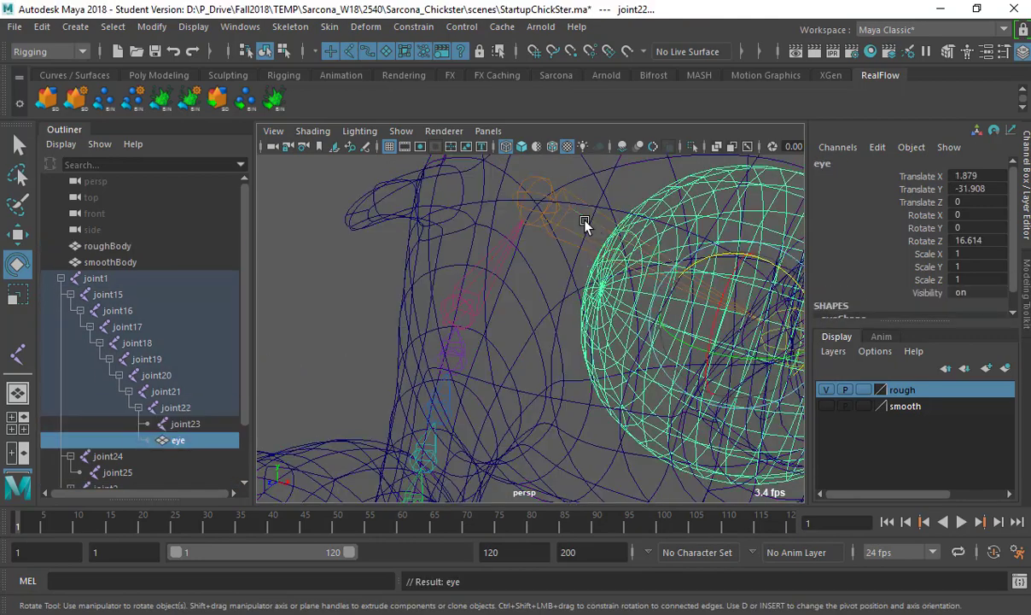
pyautogui.scroll(-5, 636, 284)
pyautogui.press('5')
pyautogui.click(582, 294)
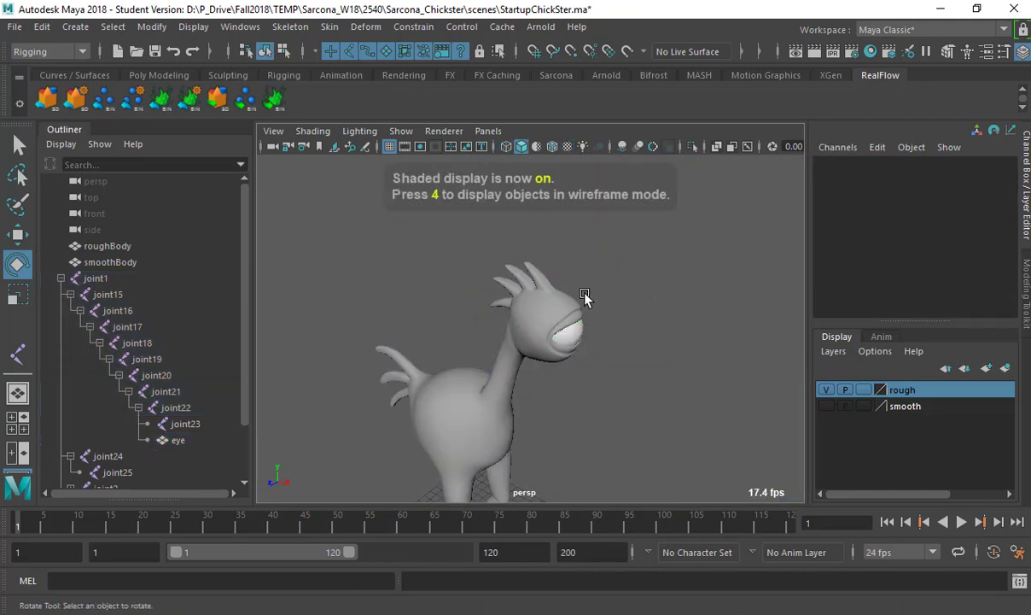
# Step: Try bending the neck by rotating joint18 through joint21 together, undo the rotation and clear the selection
pyautogui.press('6')
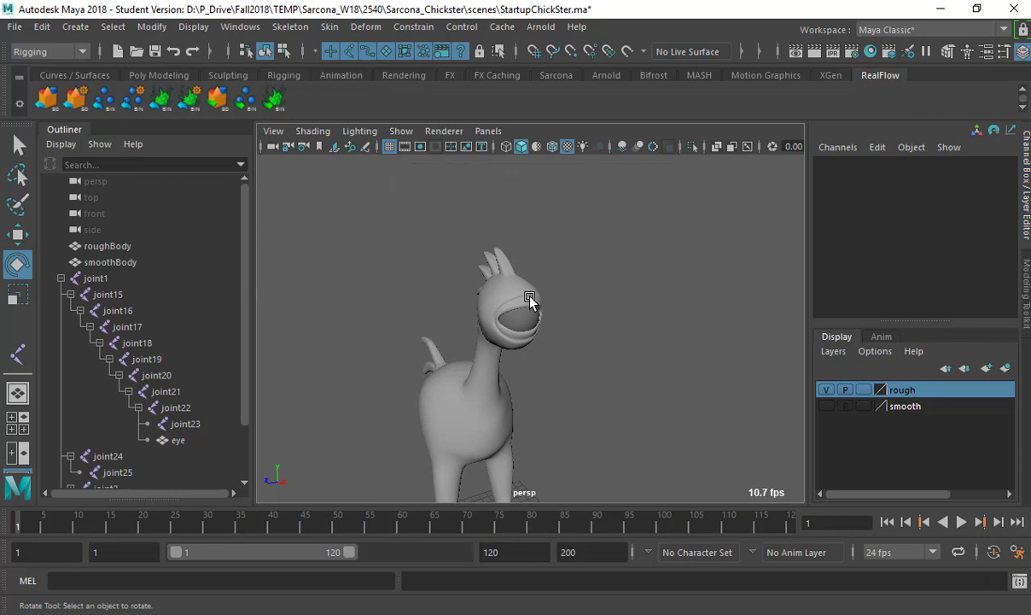
pyautogui.scroll(6, 581, 292)
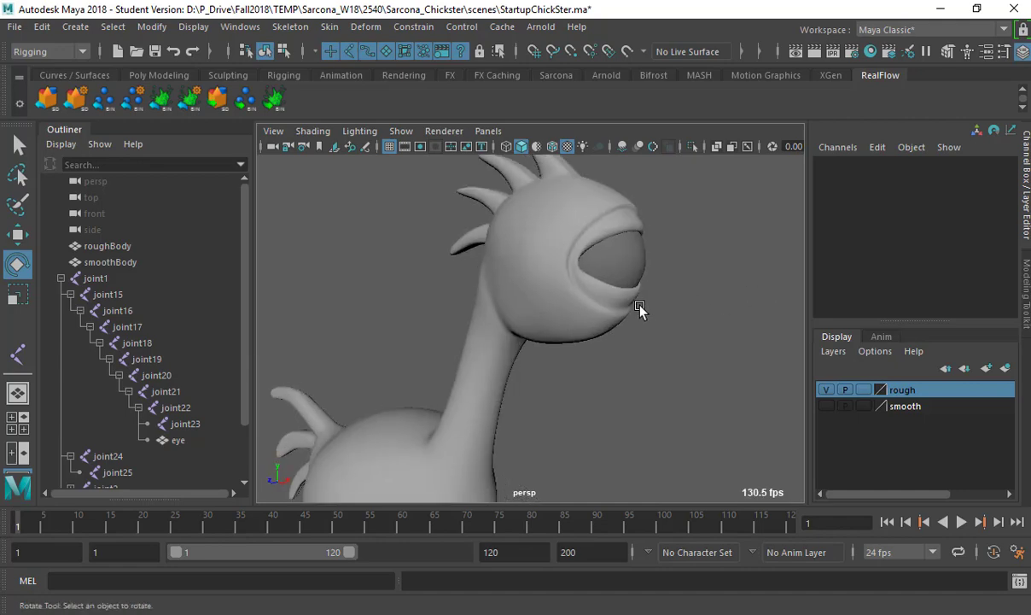
pyautogui.press('4')
pyautogui.click(502, 298)
pyautogui.press('q')
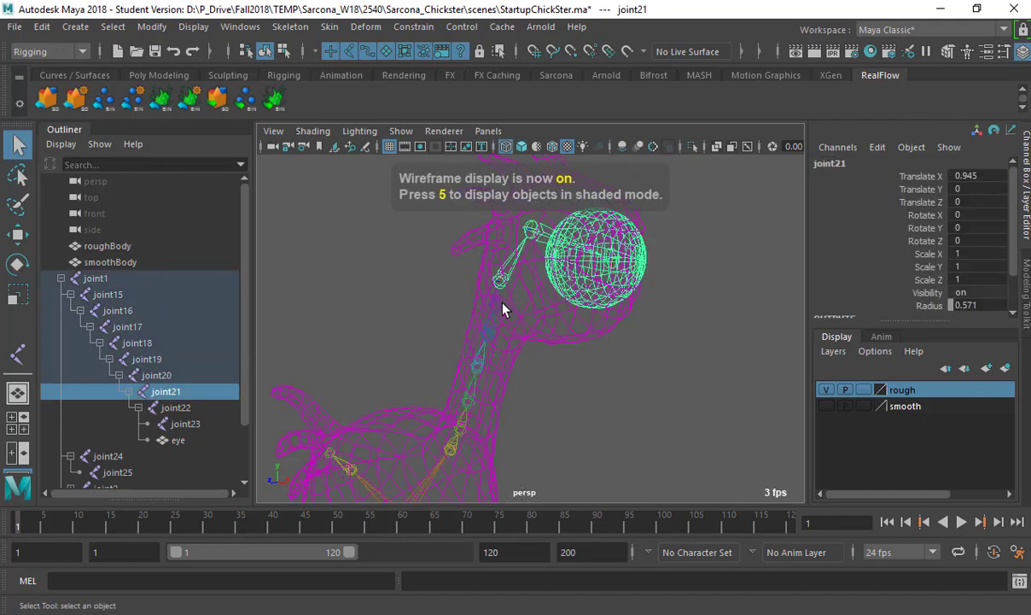
pyautogui.keyDown('shift'); pyautogui.click(491, 335); pyautogui.keyUp('shift')
pyautogui.keyDown('shift'); pyautogui.click(486, 366); pyautogui.keyUp('shift')
pyautogui.keyDown('shift'); pyautogui.click(487, 367); pyautogui.keyUp('shift')
pyautogui.press('e')
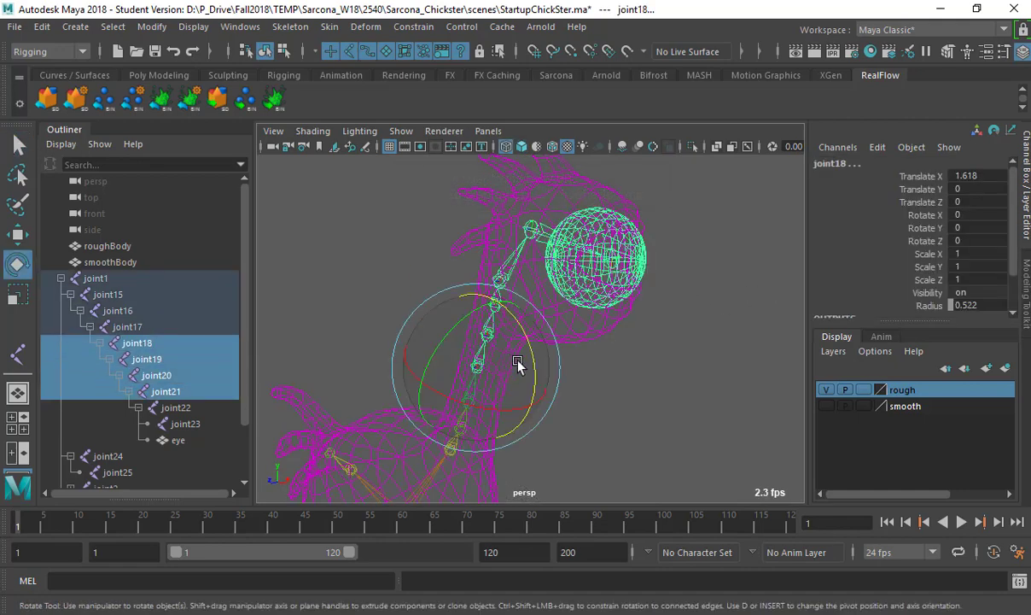
pyautogui.moveTo(484, 338)
pyautogui.mouseDown()
pyautogui.moveTo(538, 333)
pyautogui.moveTo(486, 333)
pyautogui.moveTo(509, 332)
pyautogui.moveTo(451, 294)
pyautogui.moveTo(439, 303)
pyautogui.moveTo(451, 264)
pyautogui.moveTo(425, 253)
pyautogui.moveTo(578, 307)
pyautogui.moveTo(687, 294)
pyautogui.moveTo(614, 298)
pyautogui.moveTo(640, 320)
pyautogui.moveTo(555, 320)
pyautogui.moveTo(619, 335)
pyautogui.mouseUp()
pyautogui.press('5')
pyautogui.hotkey('ctrl', 'z')
pyautogui.hotkey('ctrl', 'z')
pyautogui.press('4')
pyautogui.click(619, 335)
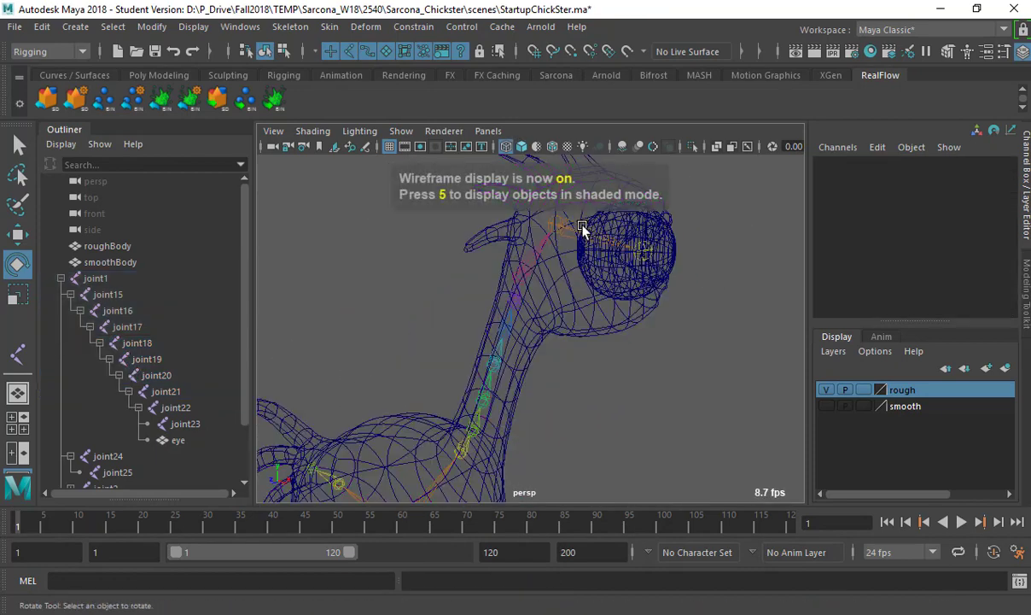
# Step: Select the head joint joint22 and compare the head and eye in shaded, textured and wireframe display
pyautogui.click(580, 254)
pyautogui.press('5')
pyautogui.press('6')
pyautogui.press('4')
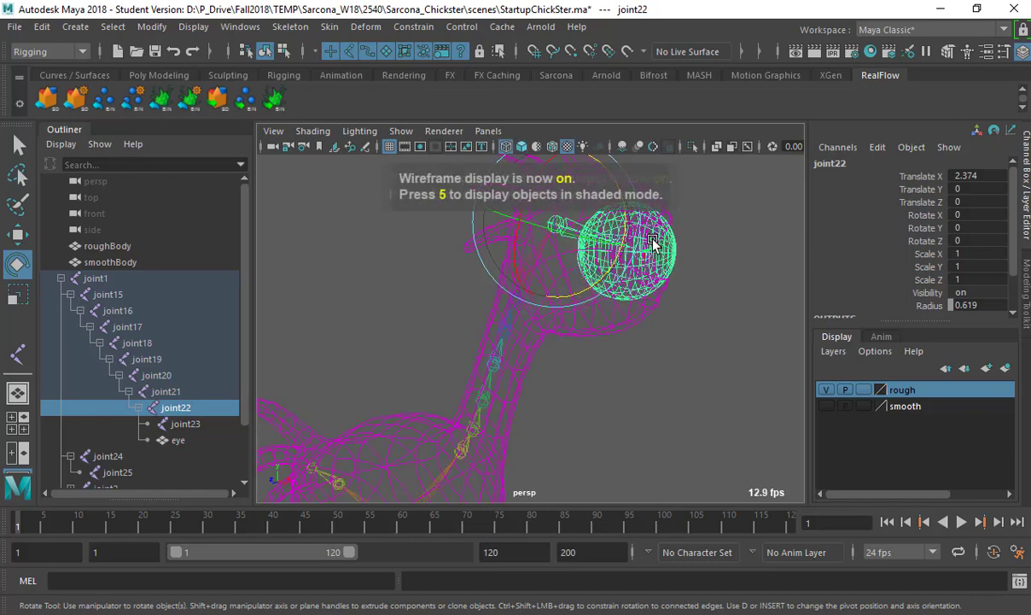
pyautogui.press('5')
pyautogui.press('4')
# Step: Try rotating the neck joint joint20 to check how the neck deforms, undo it and clear the selection
pyautogui.press('q')
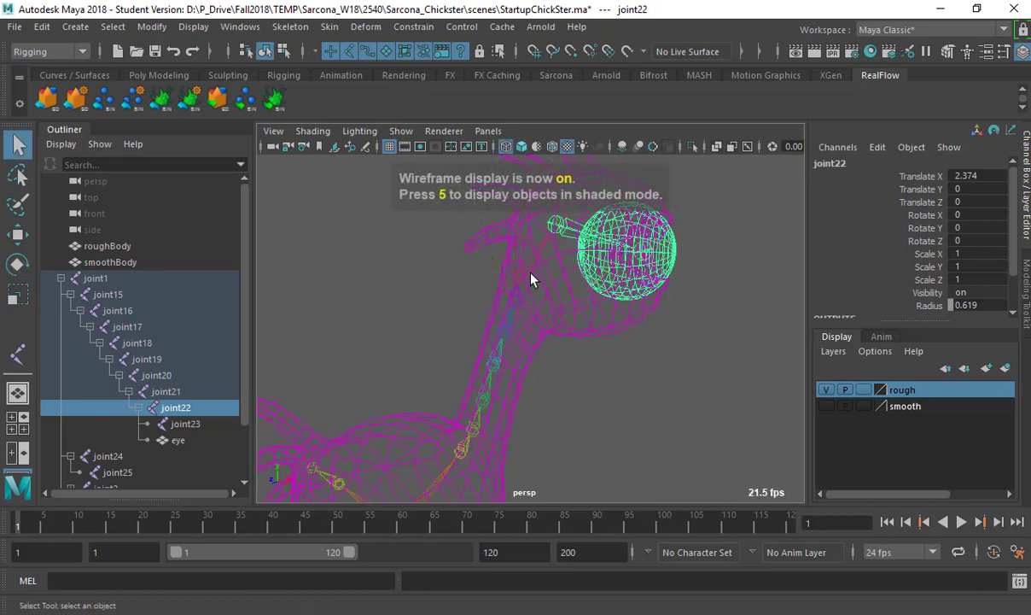
pyautogui.click(523, 293)
pyautogui.press('Up')
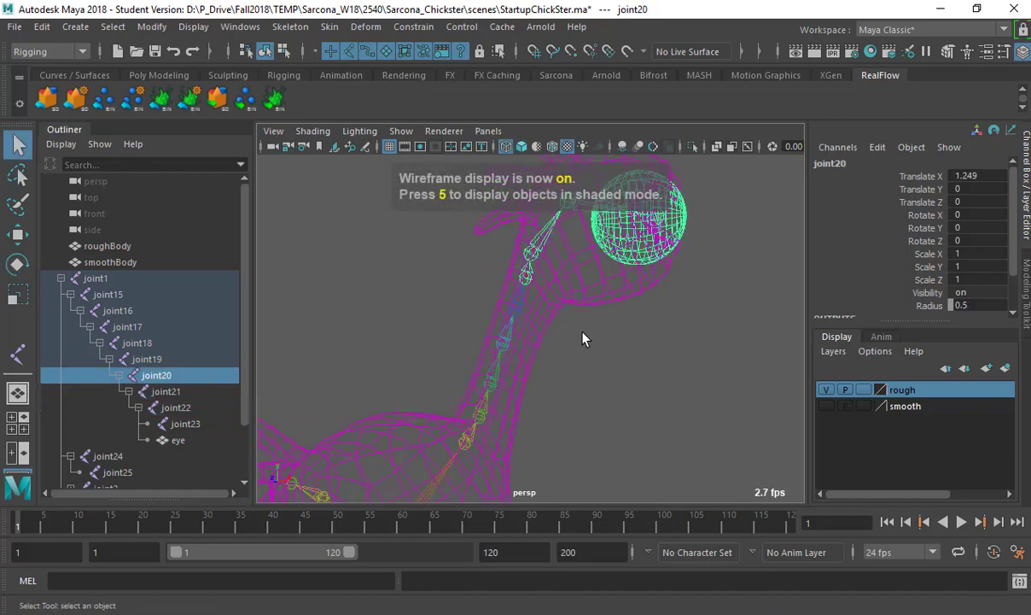
pyautogui.press('5')
pyautogui.press('e')
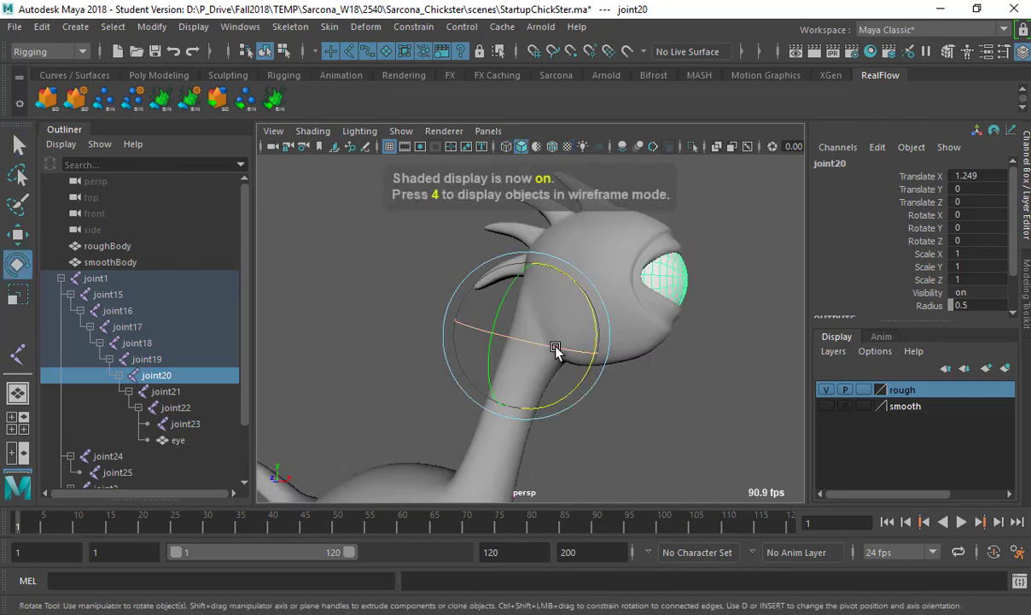
pyautogui.moveTo(557, 350); pyautogui.dragTo(437, 246)
pyautogui.hotkey('ctrl', 'z')
pyautogui.hotkey('ctrl', 'z')
pyautogui.press('3')
pyautogui.click(707, 297)
# Step: Try tilting the head joint joint22 about 38° around Z and turning it about -30° around Y, and undo both
pyautogui.keyDown('alt'); pyautogui.moveTo(707, 297); pyautogui.dragTo(796, 301); pyautogui.keyUp('alt')
pyautogui.press('4')
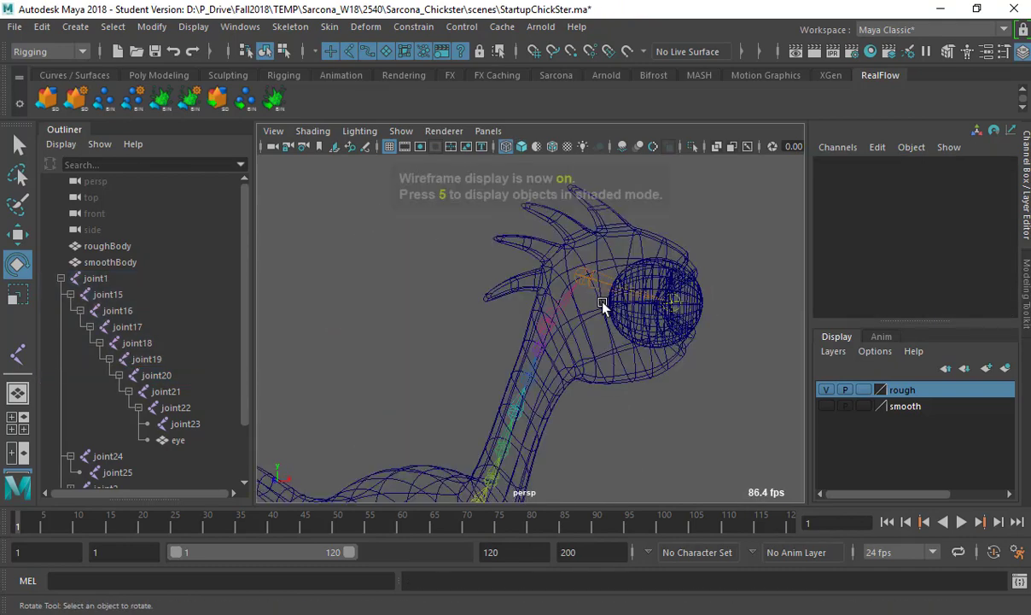
pyautogui.click(608, 284)
pyautogui.press('5')
pyautogui.moveTo(643, 249)
pyautogui.mouseDown()
pyautogui.moveTo(616, 218)
pyautogui.moveTo(555, 224)
pyautogui.moveTo(516, 263)
pyautogui.moveTo(566, 268)
pyautogui.moveTo(628, 239)
pyautogui.mouseUp()
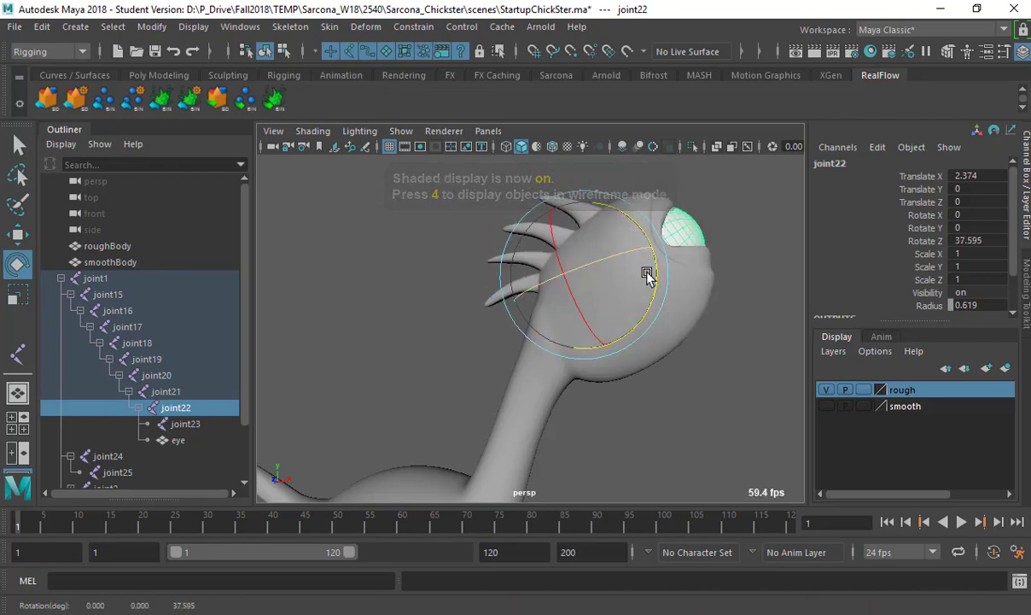
pyautogui.keyDown('alt'); pyautogui.moveTo(647, 274); pyautogui.dragTo(405, 299); pyautogui.keyUp('alt')
pyautogui.hotkey('ctrl', 'z')
pyautogui.hotkey('ctrl', 'z')
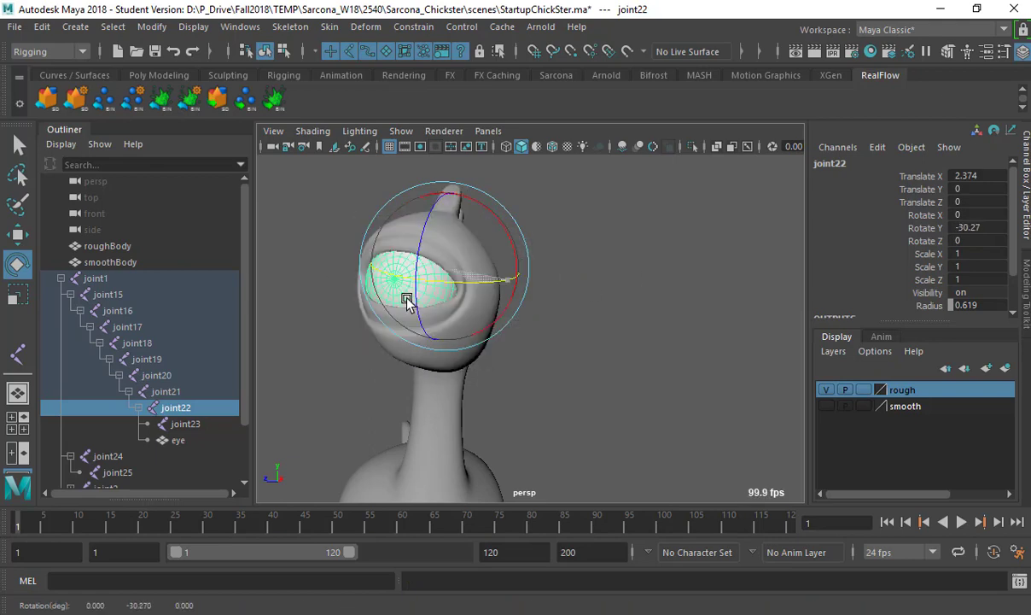
pyautogui.hotkey('ctrl', 'z')
pyautogui.click(776, 310)
# Step: Select the roughBody mesh and open the Paint Skin Weights Tool settings for it
pyautogui.keyDown('alt'); pyautogui.moveTo(630, 311); pyautogui.dragTo(707, 318); pyautogui.keyUp('alt')
pyautogui.click(707, 318)
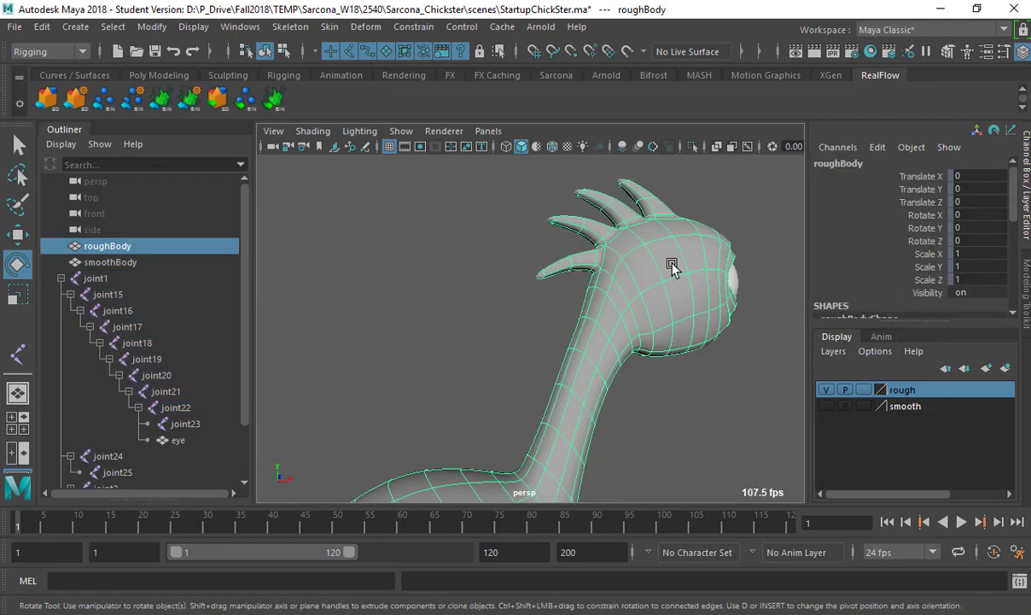
pyautogui.keyDown('shift'); pyautogui.moveTo(671, 234); pyautogui.dragTo(669, 233, button='right'); pyautogui.keyUp('shift')
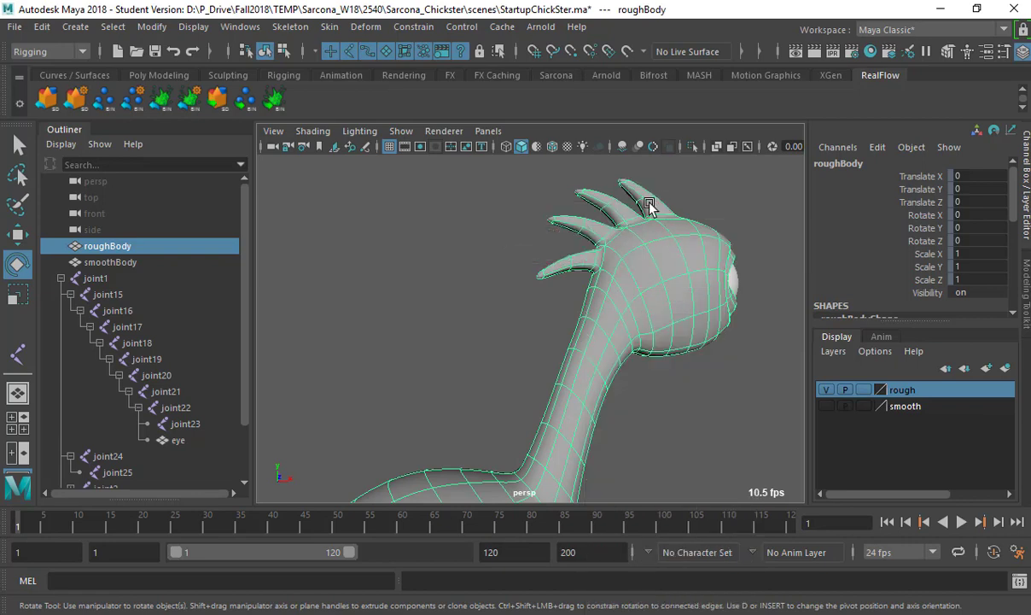
pyautogui.moveTo(669, 184); pyautogui.dragTo(626, 168, button='right')
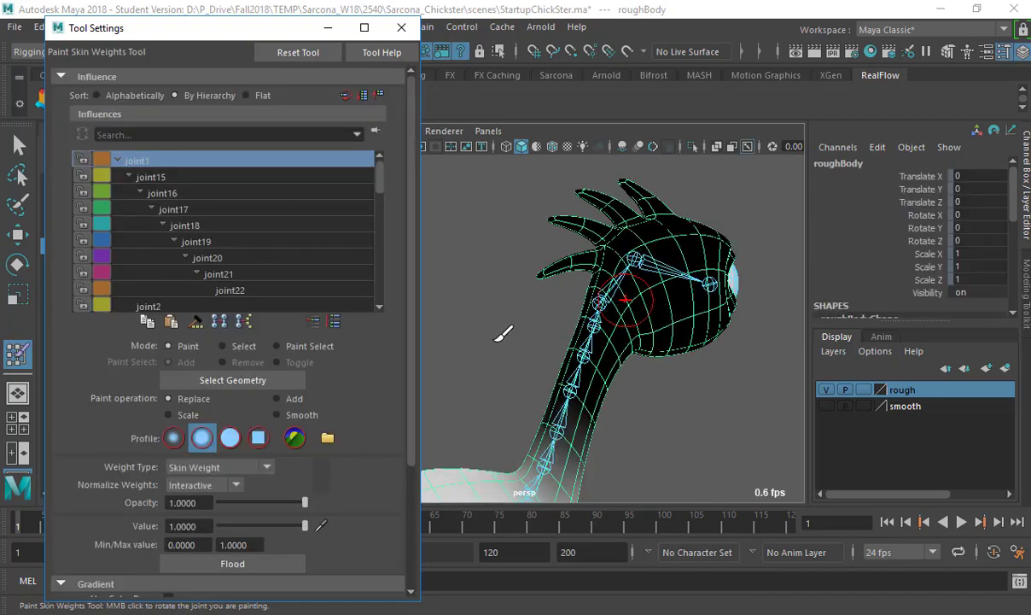
# Step: Examine the skin weights of joint1 across the body, neck, tail feathers and legs
pyautogui.keyDown('alt'); pyautogui.moveTo(645, 389); pyautogui.dragTo(444, 382, button='right'); pyautogui.keyUp('alt')
pyautogui.keyDown('alt'); pyautogui.moveTo(661, 346); pyautogui.dragTo(731, 307, button='middle'); pyautogui.keyUp('alt')
pyautogui.moveTo(731, 307)
pyautogui.keyDown('alt'); pyautogui.mouseDown()
pyautogui.moveTo(601, 339)
pyautogui.moveTo(640, 290)
pyautogui.moveTo(608, 298)
pyautogui.mouseUp(); pyautogui.keyUp('alt')
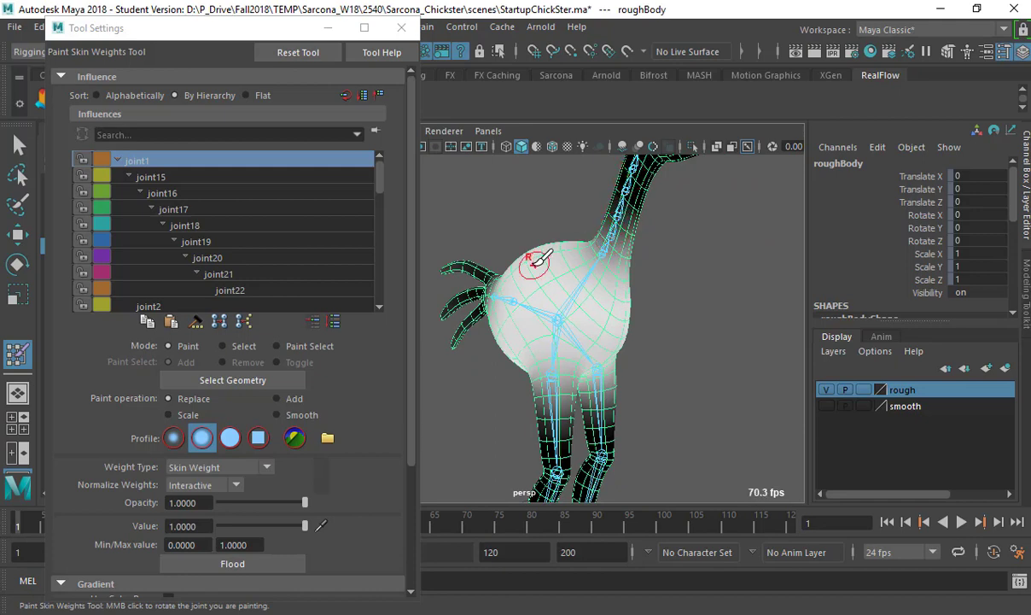
pyautogui.keyDown('alt'); pyautogui.moveTo(533, 267); pyautogui.dragTo(593, 281); pyautogui.keyUp('alt')
pyautogui.keyDown('alt'); pyautogui.moveTo(593, 281); pyautogui.dragTo(630, 282, button='middle'); pyautogui.keyUp('alt')
pyautogui.keyDown('alt'); pyautogui.moveTo(630, 282); pyautogui.dragTo(671, 272, button='right'); pyautogui.keyUp('alt')
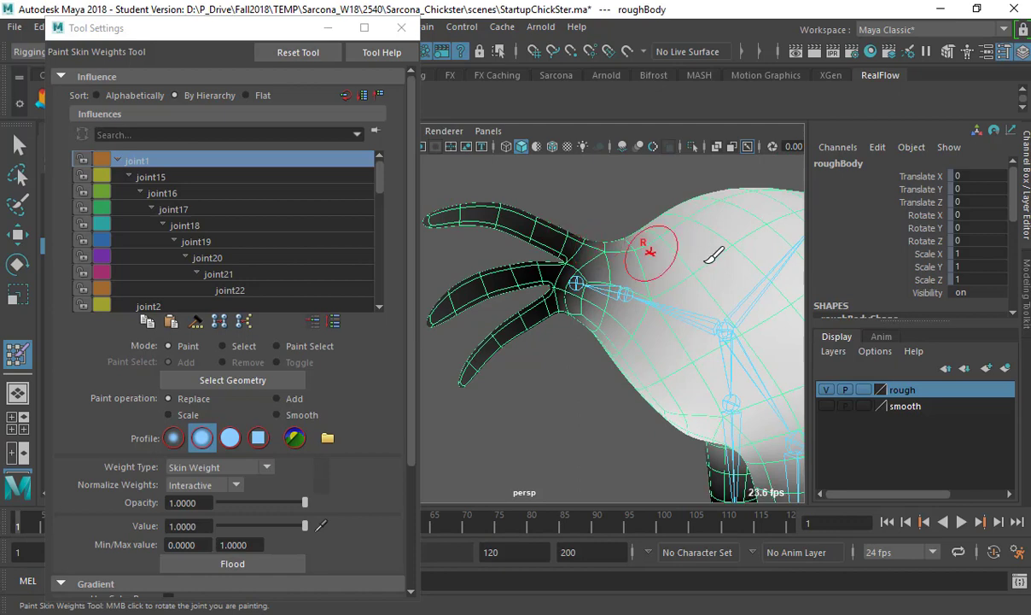
pyautogui.keyDown('alt'); pyautogui.moveTo(709, 259); pyautogui.dragTo(600, 258, button='right'); pyautogui.keyUp('alt')
pyautogui.moveTo(600, 258)
pyautogui.keyDown('alt'); pyautogui.mouseDown(button='middle')
pyautogui.moveTo(575, 258)
pyautogui.moveTo(586, 292)
pyautogui.mouseUp(button='middle'); pyautogui.keyUp('alt')
pyautogui.keyDown('alt'); pyautogui.moveTo(586, 292); pyautogui.dragTo(608, 268); pyautogui.keyUp('alt')
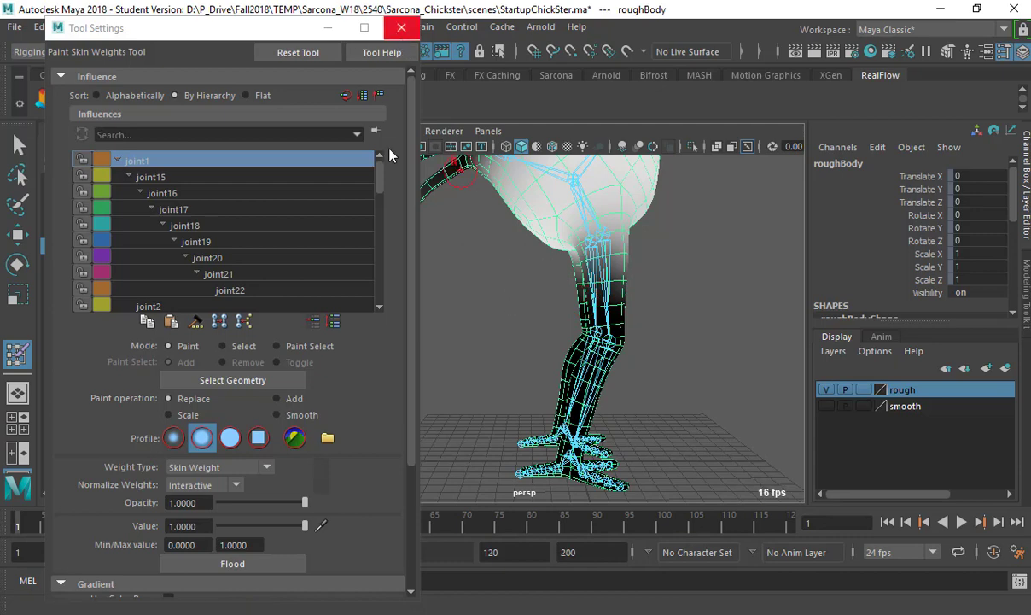
pyautogui.keyDown('alt'); pyautogui.moveTo(637, 282); pyautogui.dragTo(673, 374, button='middle'); pyautogui.keyUp('alt')
pyautogui.keyDown('alt'); pyautogui.moveTo(673, 374); pyautogui.dragTo(435, 209); pyautogui.keyUp('alt')
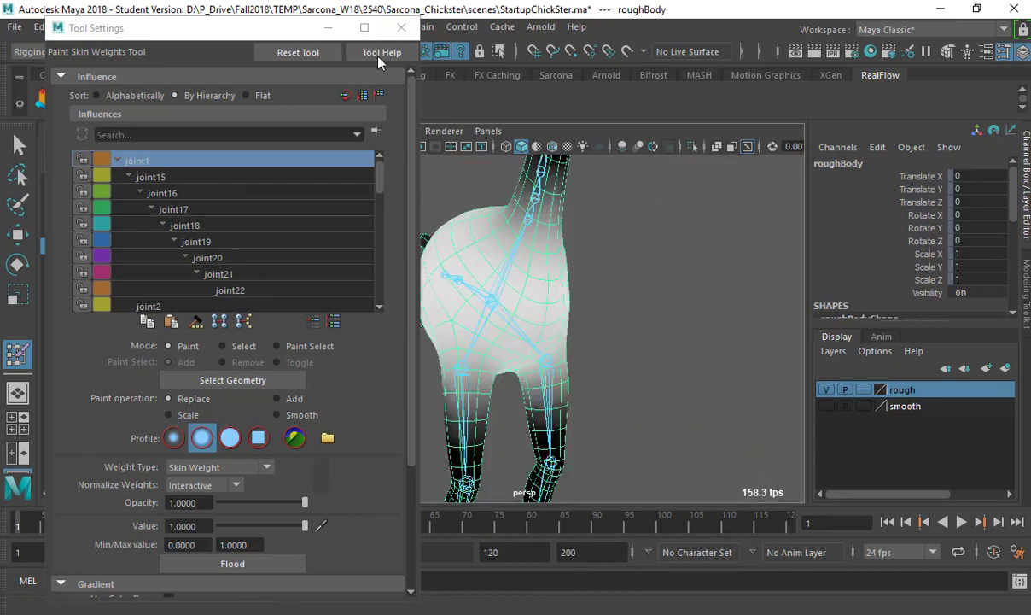
# Step: Leave skin weight painting, select a roughBody vertex at the front of the neck base in vertex mode and frame it
pyautogui.click(401, 27)
pyautogui.press('w')
pyautogui.click(618, 263)
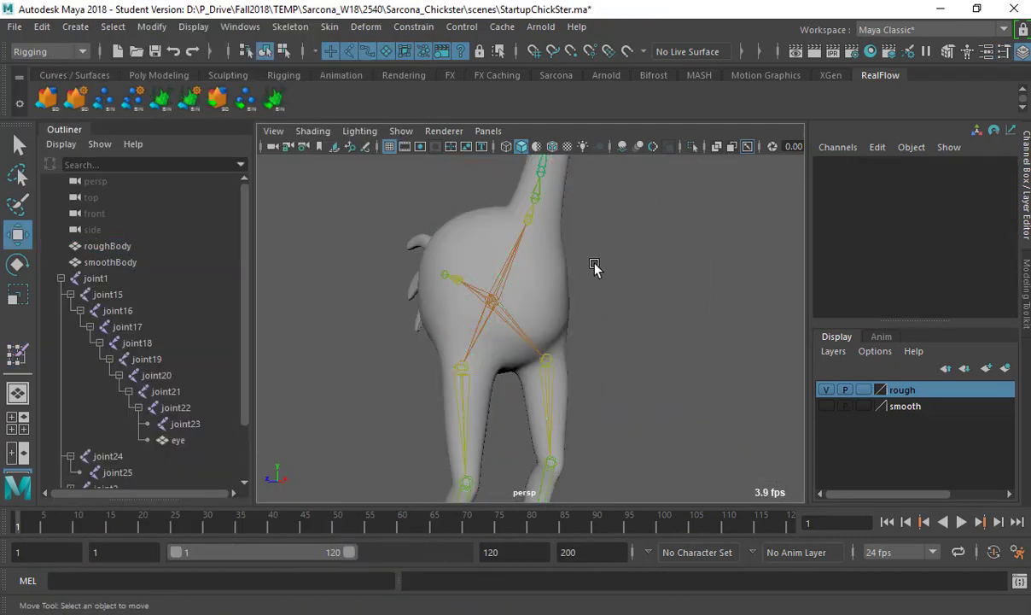
pyautogui.keyDown('alt'); pyautogui.moveTo(595, 269); pyautogui.dragTo(602, 324); pyautogui.keyUp('alt')
pyautogui.moveTo(602, 324)
pyautogui.keyDown('alt'); pyautogui.mouseDown(button='right')
pyautogui.moveTo(668, 306)
pyautogui.moveTo(620, 169)
pyautogui.mouseUp(button='right'); pyautogui.keyUp('alt')
pyautogui.click(664, 303)
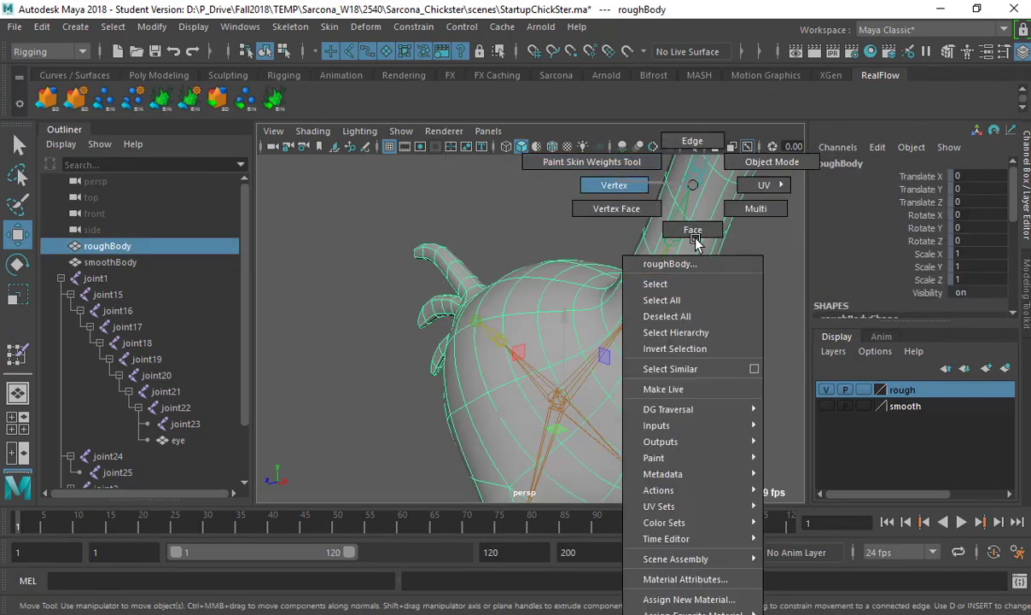
pyautogui.click(702, 288)
pyautogui.click(708, 287)
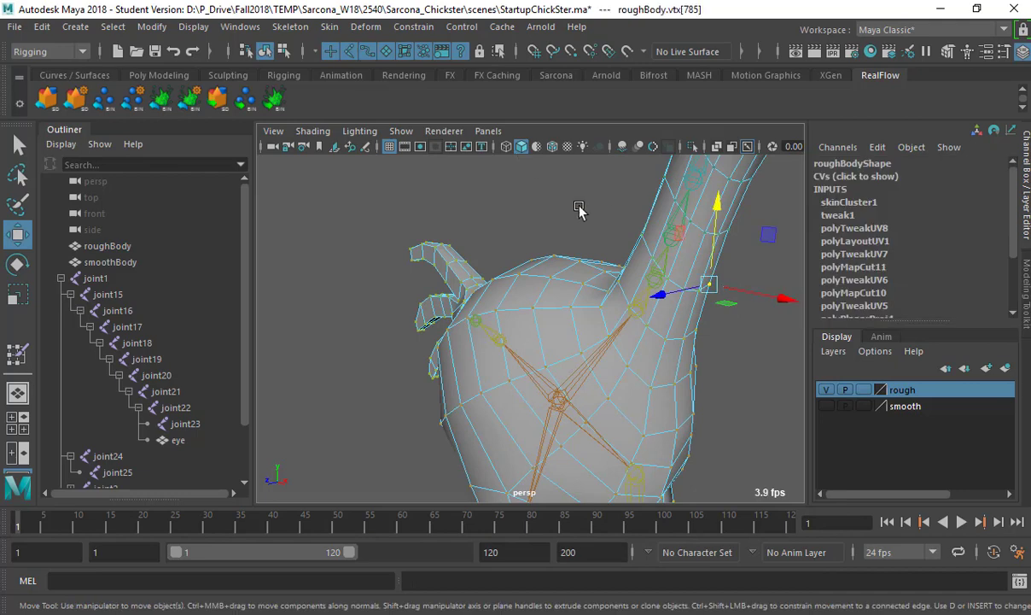
pyautogui.press('f')
pyautogui.moveTo(577, 254)
pyautogui.keyDown('alt'); pyautogui.mouseDown()
pyautogui.moveTo(403, 254)
pyautogui.moveTo(561, 249)
pyautogui.mouseUp(); pyautogui.keyUp('alt')
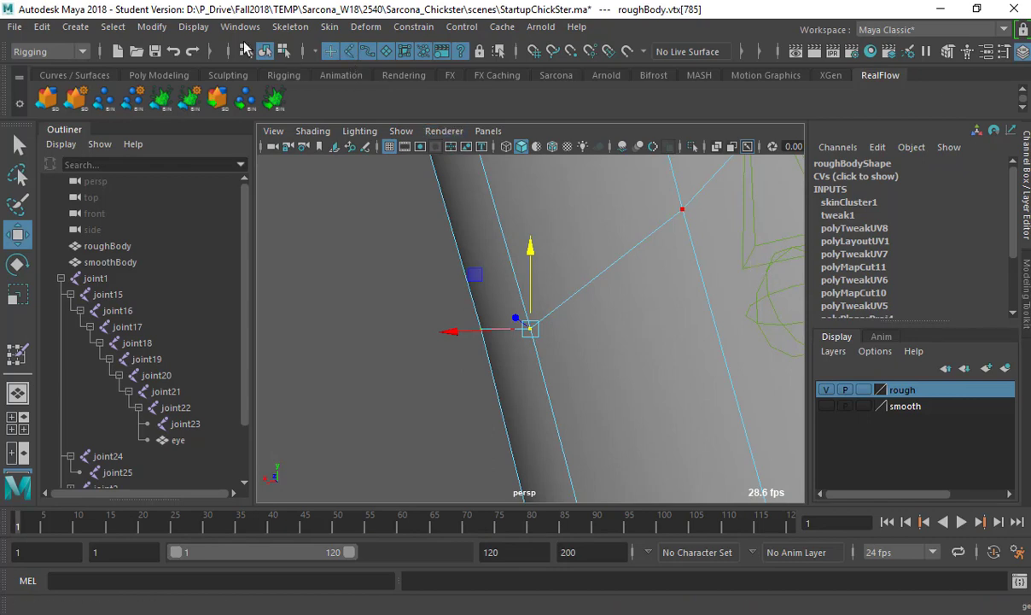
# Step: Open the Component Editor, widen it and inspect the selected vertex's smooth skin weights for each joint
pyautogui.moveTo(307, 85)
pyautogui.moveTo(341, 116)
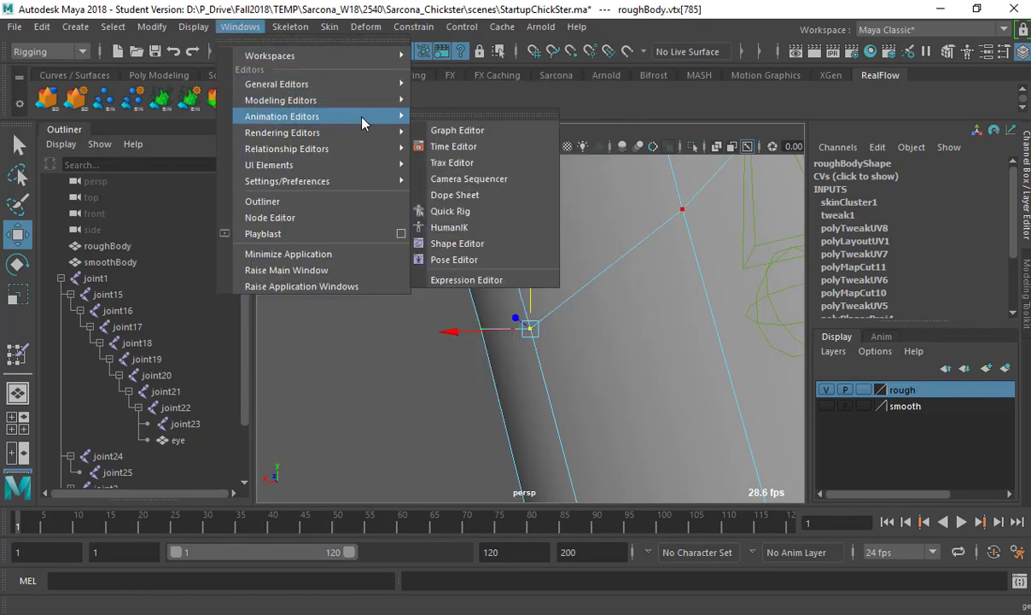
pyautogui.moveTo(372, 86)
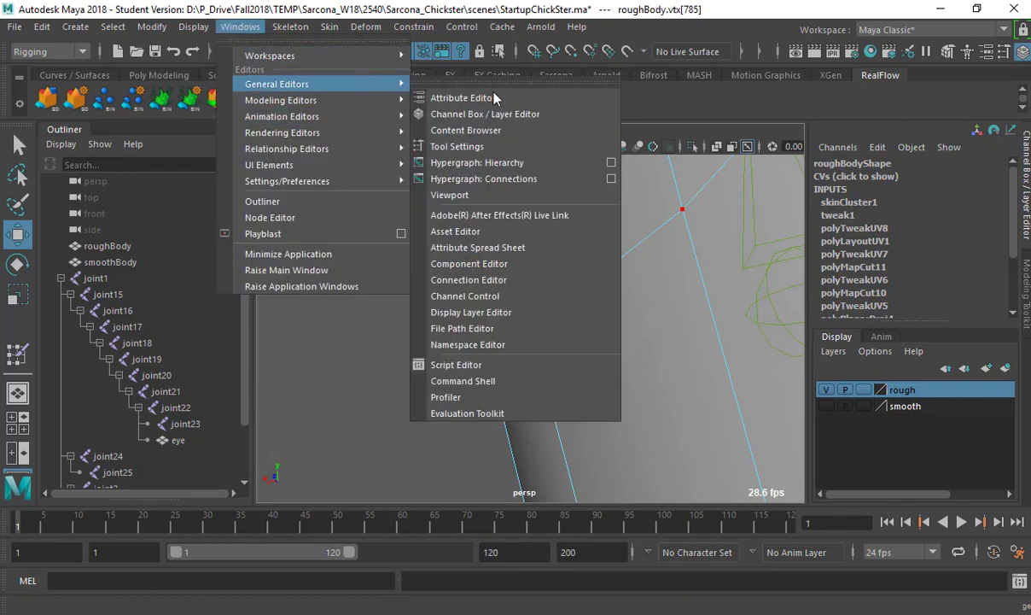
pyautogui.click(502, 272)
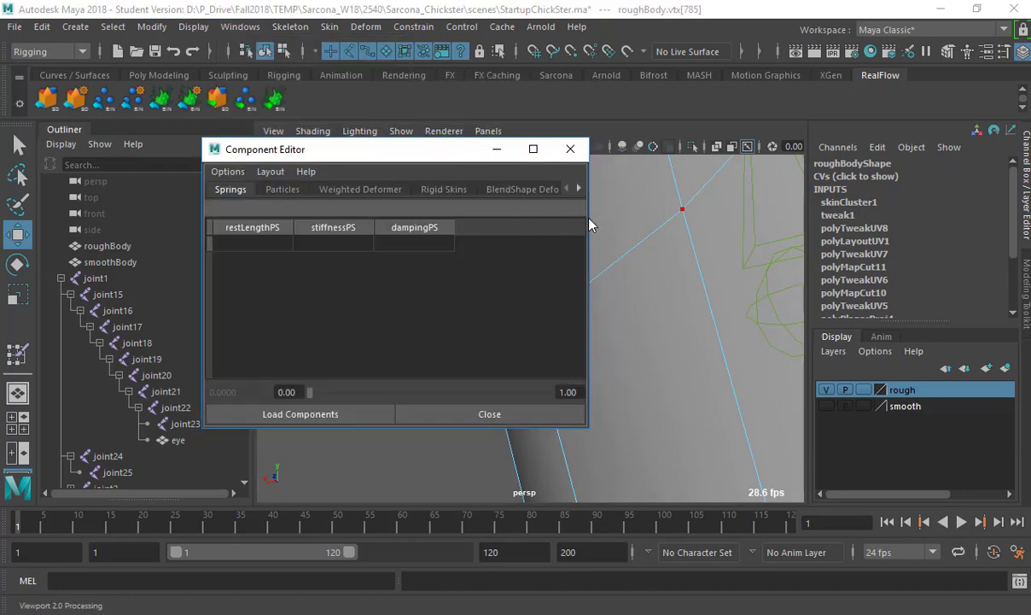
pyautogui.moveTo(588, 225); pyautogui.dragTo(833, 225)
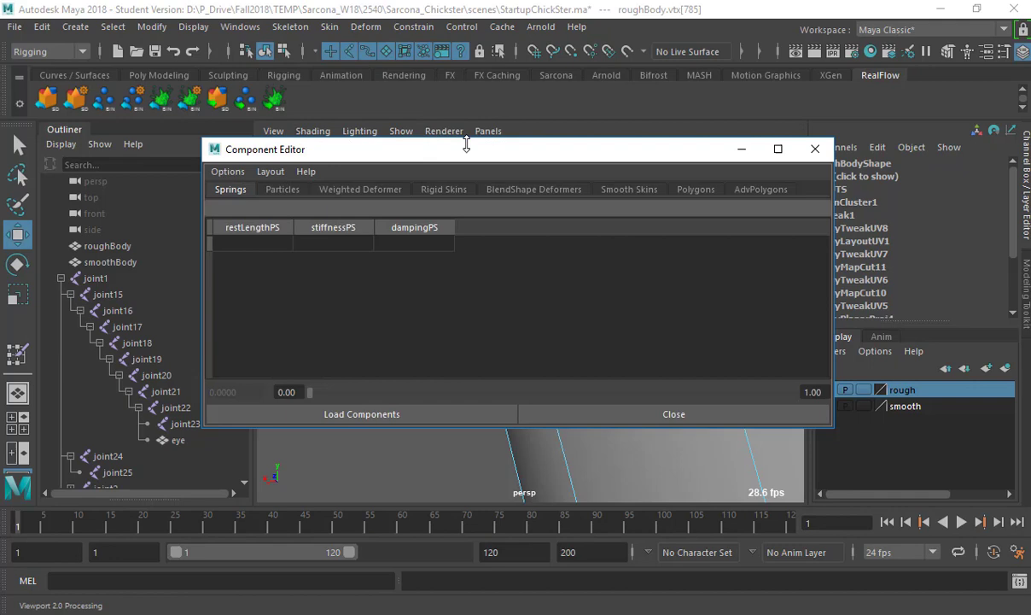
pyautogui.click(629, 188)
pyautogui.moveTo(551, 157); pyautogui.dragTo(361, 44)
pyautogui.keyDown('alt'); pyautogui.moveTo(531, 342); pyautogui.dragTo(548, 401, button='middle'); pyautogui.keyUp('alt')
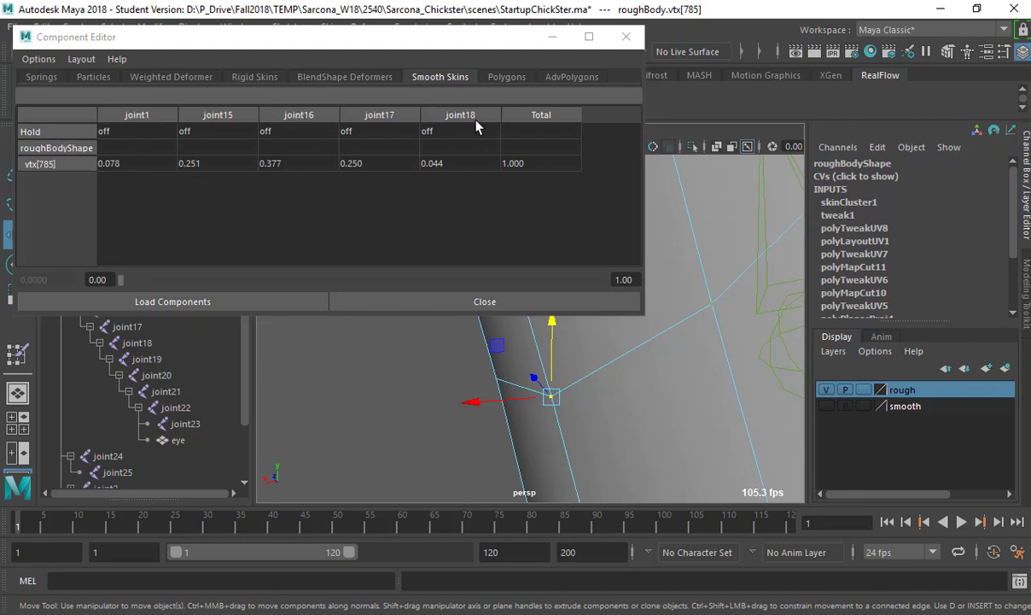
# Step: Select the neck base joint joint15, try rotating it to see how the front of the neck deforms, and undo it
pyautogui.keyDown('alt'); pyautogui.moveTo(659, 416); pyautogui.dragTo(531, 360, button='right'); pyautogui.keyUp('alt')
pyautogui.keyDown('alt'); pyautogui.moveTo(572, 346); pyautogui.dragTo(559, 426); pyautogui.keyUp('alt')
pyautogui.click(583, 459)
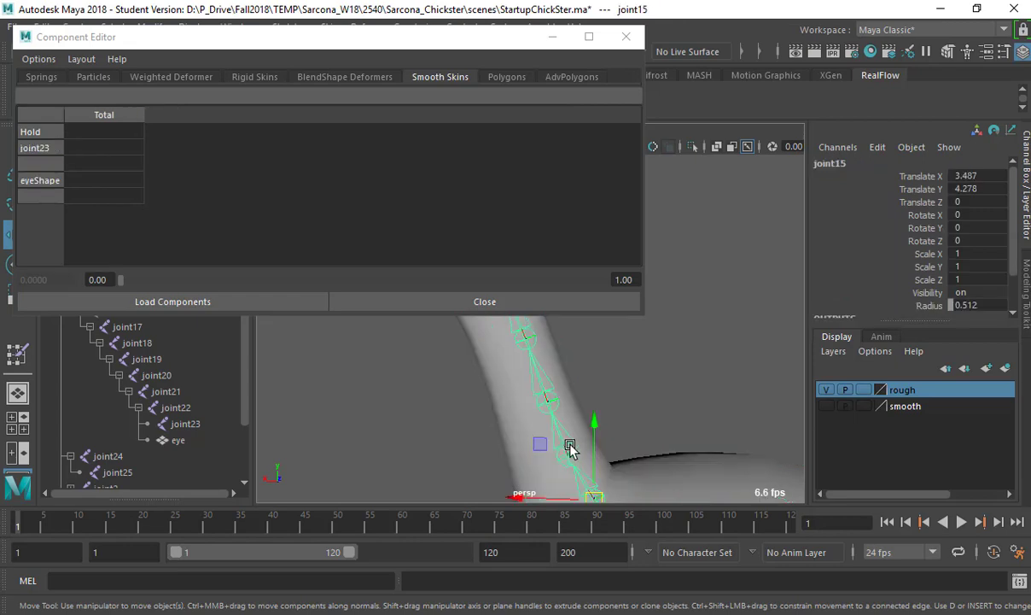
pyautogui.press('e')
pyautogui.moveTo(565, 437); pyautogui.dragTo(672, 450)
pyautogui.hotkey('ctrl', 'z')
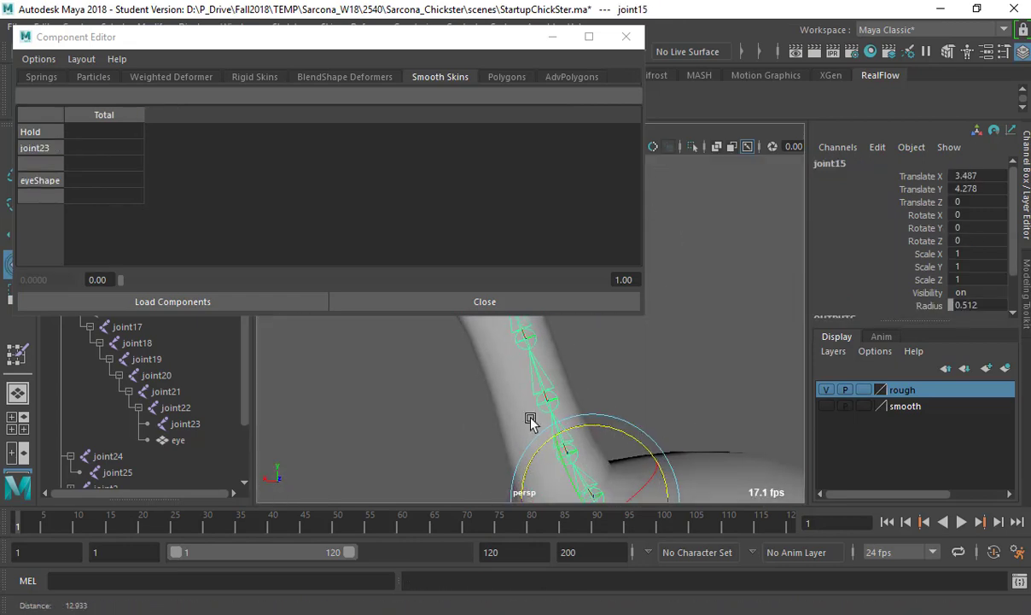
# Step: Try rotating joint15 about 82° around Z to check the deformation across the neck and body, and undo it
pyautogui.keyDown('alt'); pyautogui.moveTo(529, 421); pyautogui.dragTo(480, 374, button='right'); pyautogui.keyUp('alt')
pyautogui.keyDown('alt'); pyautogui.moveTo(613, 412); pyautogui.dragTo(630, 351); pyautogui.keyUp('alt')
pyautogui.hotkey('ctrl', 'z')
pyautogui.keyDown('alt'); pyautogui.moveTo(544, 412); pyautogui.dragTo(644, 398, button='right'); pyautogui.keyUp('alt')
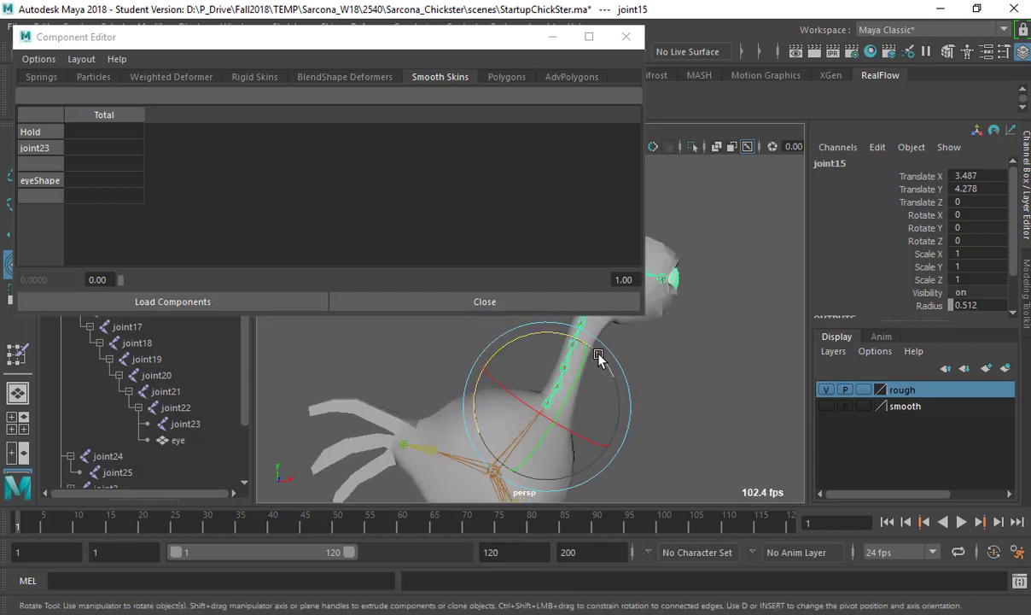
pyautogui.moveTo(598, 353); pyautogui.dragTo(516, 373)
pyautogui.hotkey('ctrl', 'z')
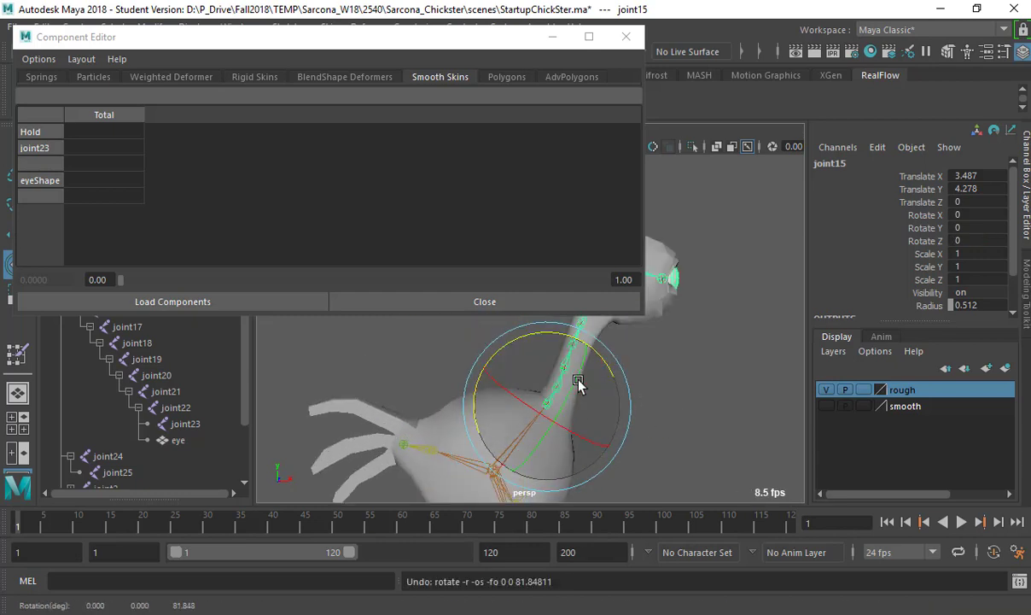
# Step: Reopen the Paint Skin Weights Tool on the roughBody mesh and close the Component Editor
pyautogui.click(452, 407)
pyautogui.moveTo(451, 185)
pyautogui.mouseDown(button='right')
pyautogui.moveTo(367, 184)
pyautogui.moveTo(372, 154)
pyautogui.mouseUp(button='right')
pyautogui.click(625, 38)
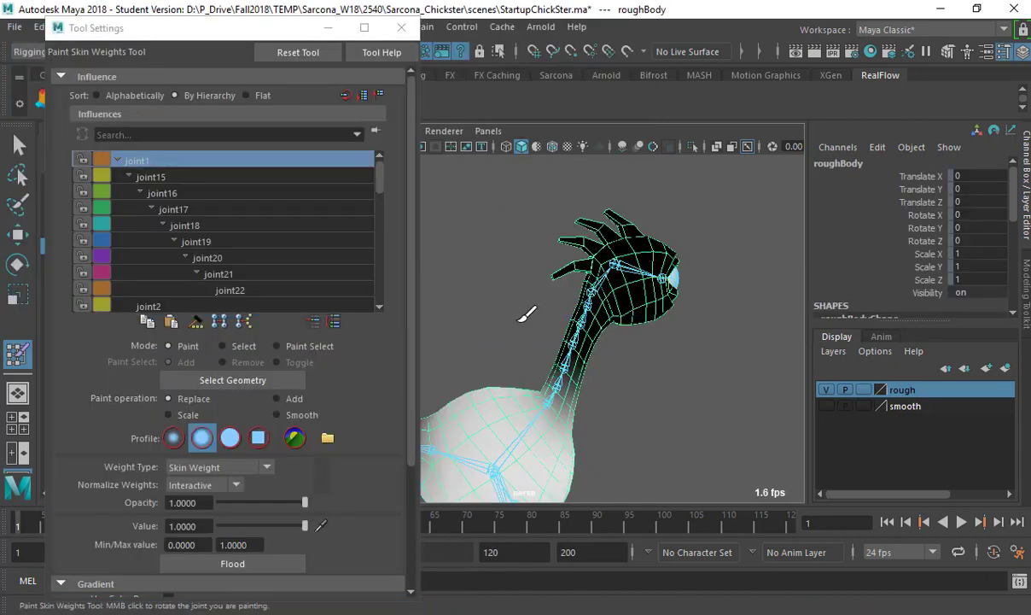
# Step: Compare the skin weights of joint15 and joint1 around the body and neck base, ending with joint1 as the active influence
pyautogui.keyDown('alt'); pyautogui.moveTo(521, 320); pyautogui.dragTo(611, 292, button='middle'); pyautogui.keyUp('alt')
pyautogui.click(165, 176)
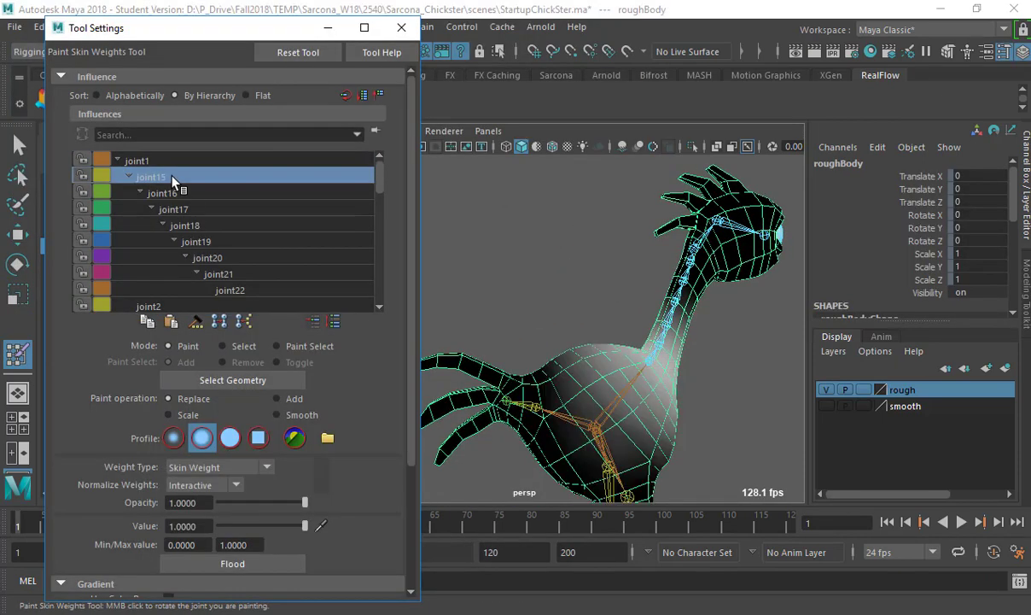
pyautogui.keyDown('alt'); pyautogui.moveTo(610, 352); pyautogui.dragTo(572, 351); pyautogui.keyUp('alt')
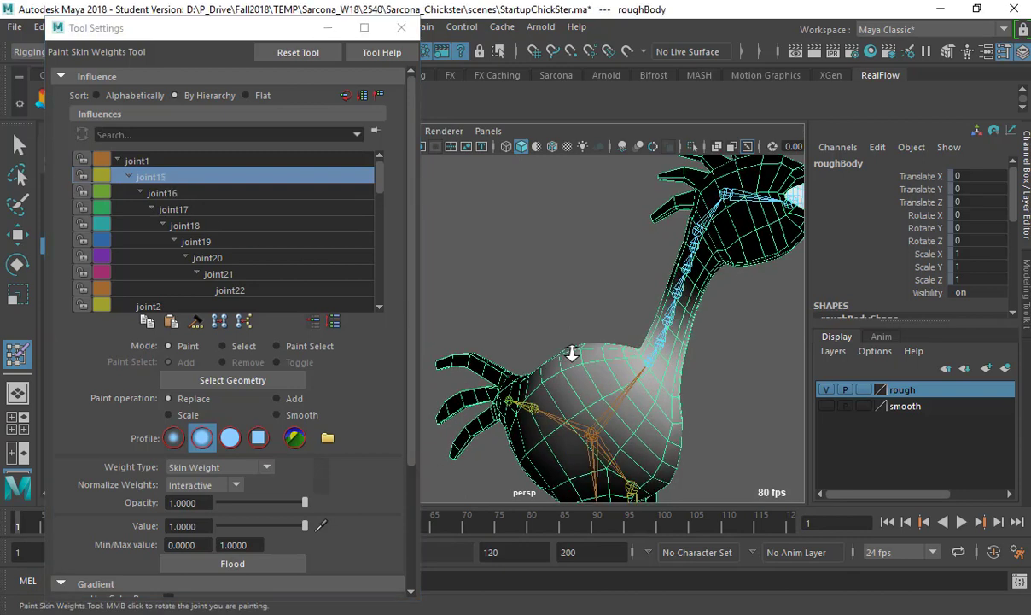
pyautogui.keyDown('alt'); pyautogui.moveTo(571, 352); pyautogui.dragTo(628, 363, button='right'); pyautogui.keyUp('alt')
pyautogui.keyDown('alt'); pyautogui.moveTo(628, 364); pyautogui.dragTo(596, 316, button='middle'); pyautogui.keyUp('alt')
pyautogui.click(165, 162)
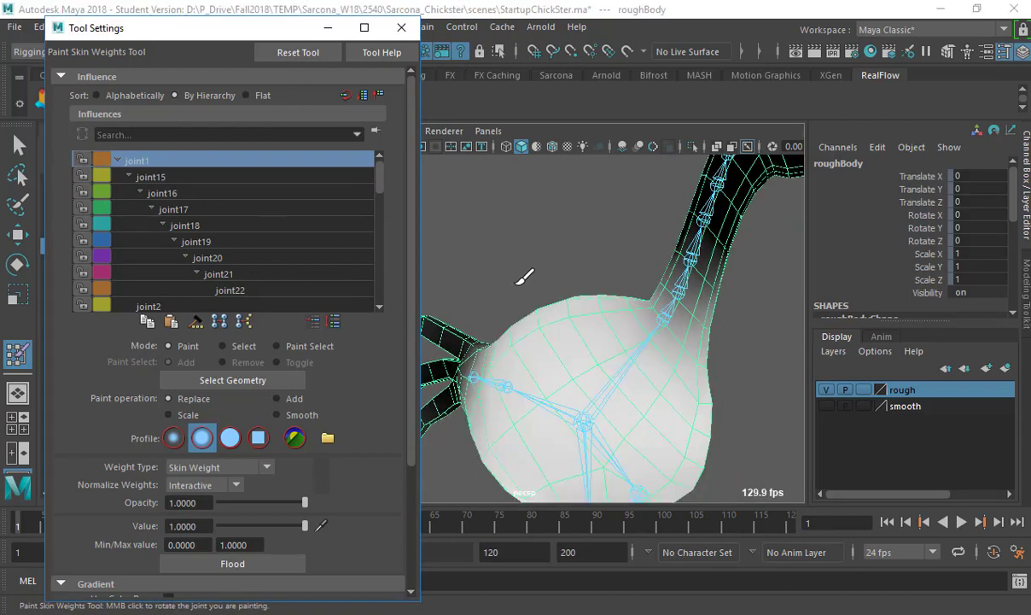
pyautogui.keyDown('alt'); pyautogui.moveTo(538, 320); pyautogui.dragTo(563, 318); pyautogui.keyUp('alt')
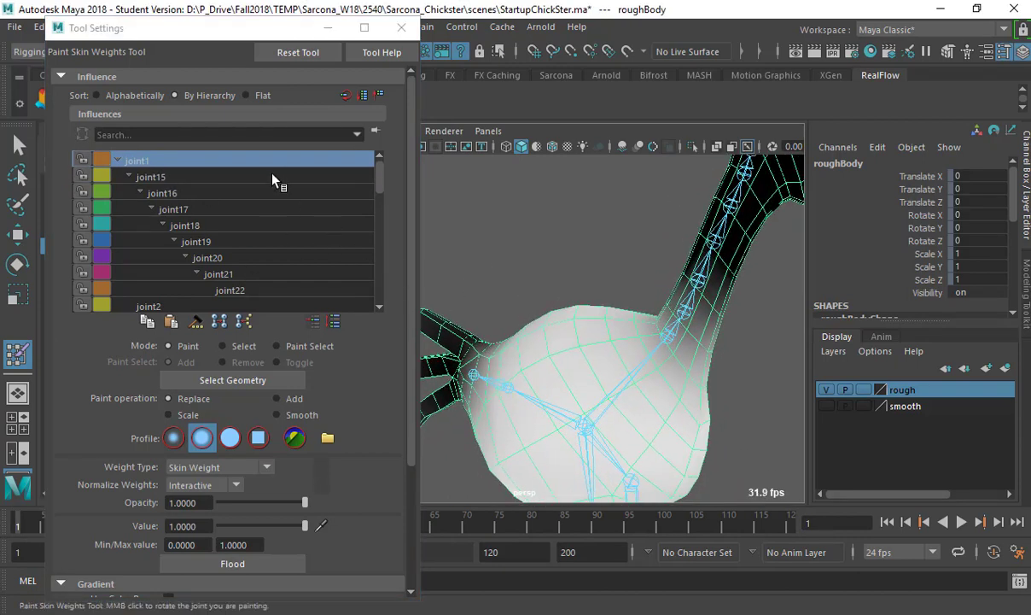
pyautogui.keyDown('alt'); pyautogui.moveTo(651, 370); pyautogui.dragTo(707, 388); pyautogui.keyUp('alt')
pyautogui.keyDown('alt'); pyautogui.moveTo(707, 388); pyautogui.dragTo(759, 399, button='right'); pyautogui.keyUp('alt')
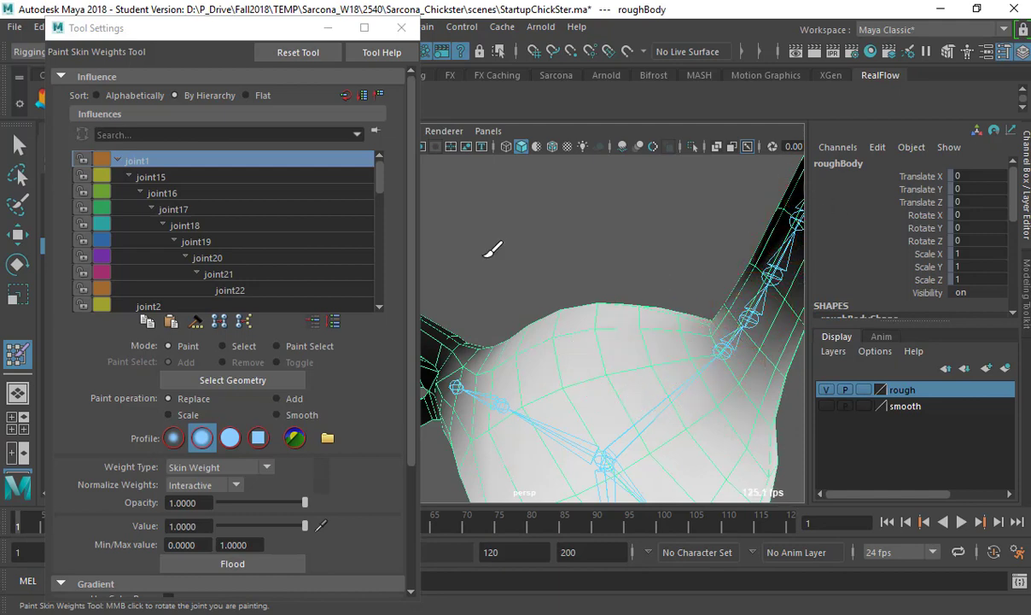
pyautogui.click(167, 161)
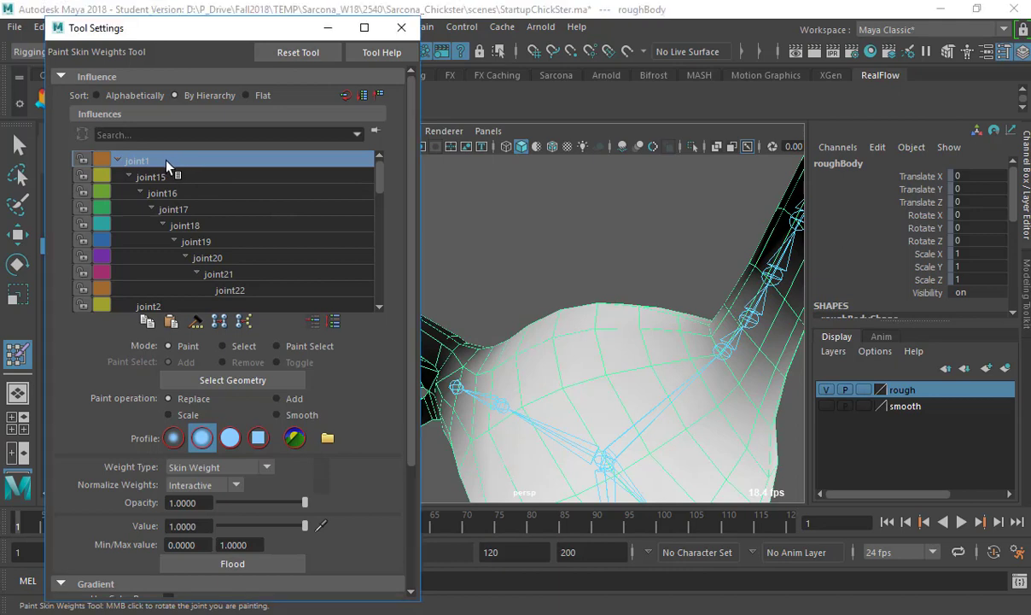
pyautogui.doubleClick(162, 161)
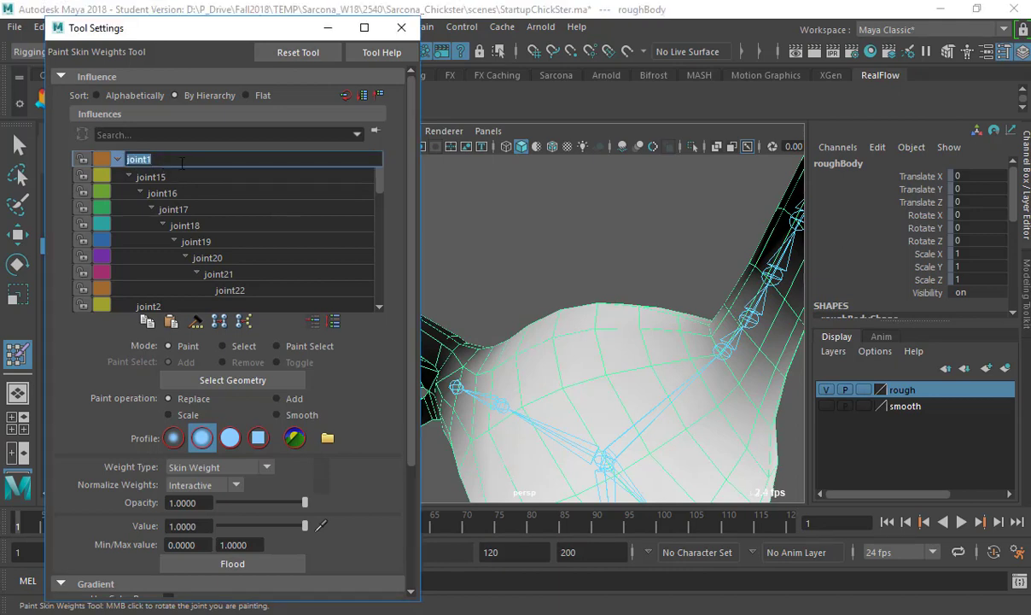
pyautogui.keyDown('alt'); pyautogui.moveTo(586, 320); pyautogui.dragTo(603, 299); pyautogui.keyUp('alt')
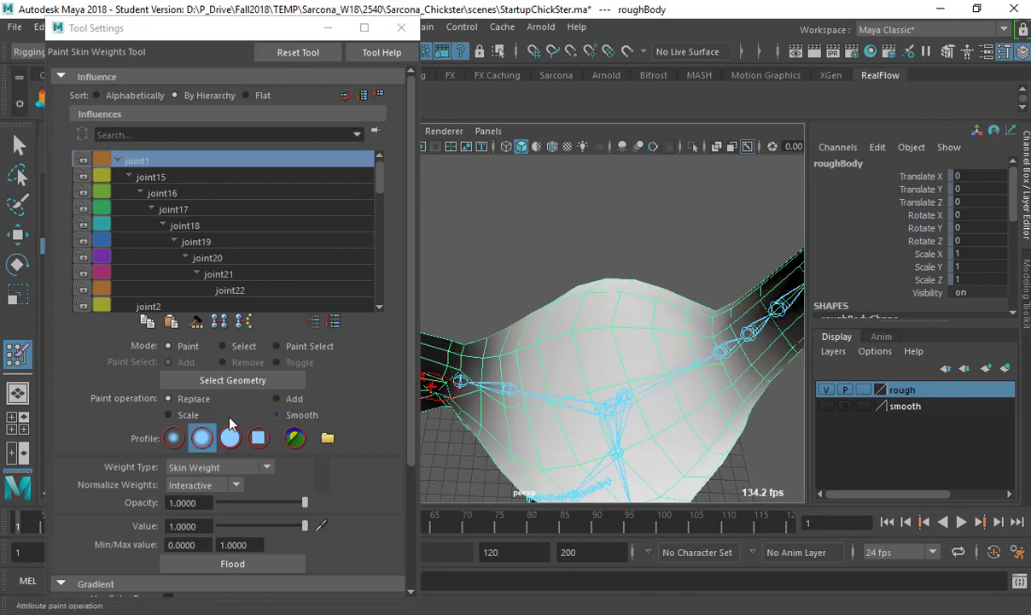
# Step: Set the paint operation to Add with a value of 0.05
pyautogui.click(287, 402)
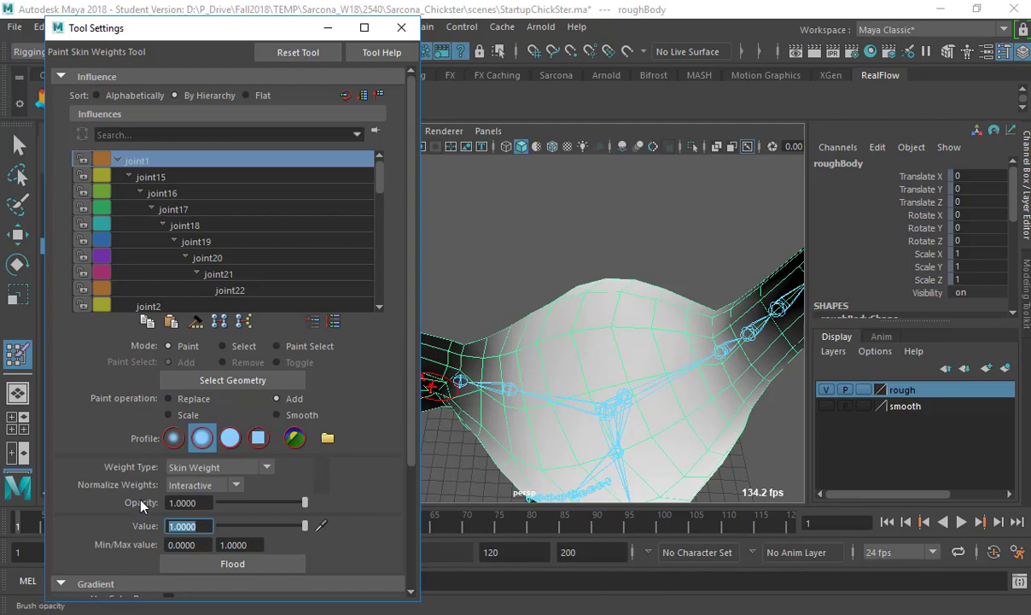
pyautogui.write('.05')
pyautogui.press('Return')
# Step: Paint added joint1 weight over the bird's back, belly and one side of the body
pyautogui.keyDown('alt'); pyautogui.moveTo(606, 284); pyautogui.dragTo(603, 336); pyautogui.keyUp('alt')
pyautogui.middleClick(600, 314)
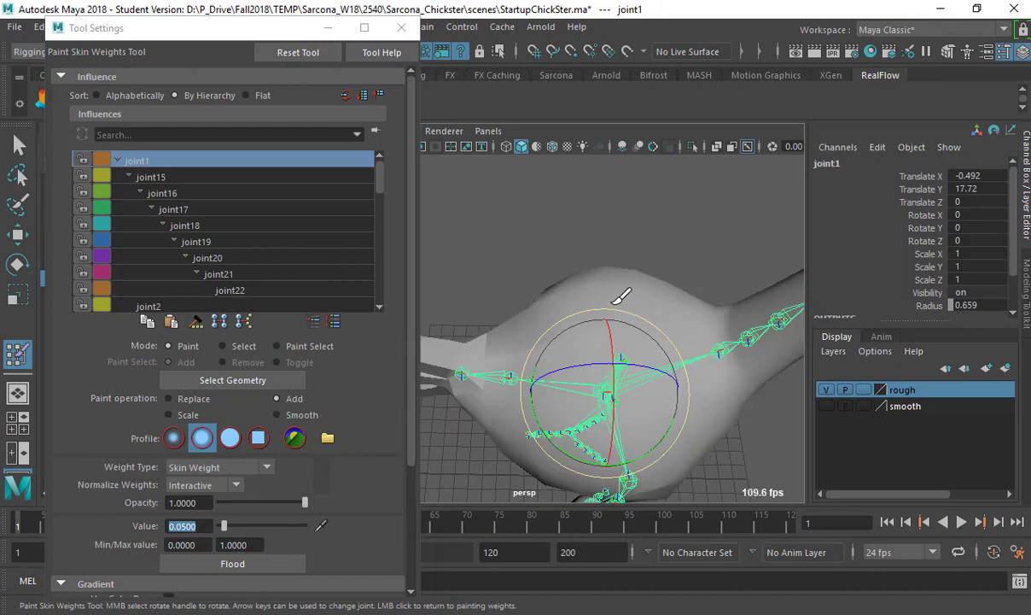
pyautogui.click(620, 295)
pyautogui.moveTo(601, 295); pyautogui.dragTo(653, 295)
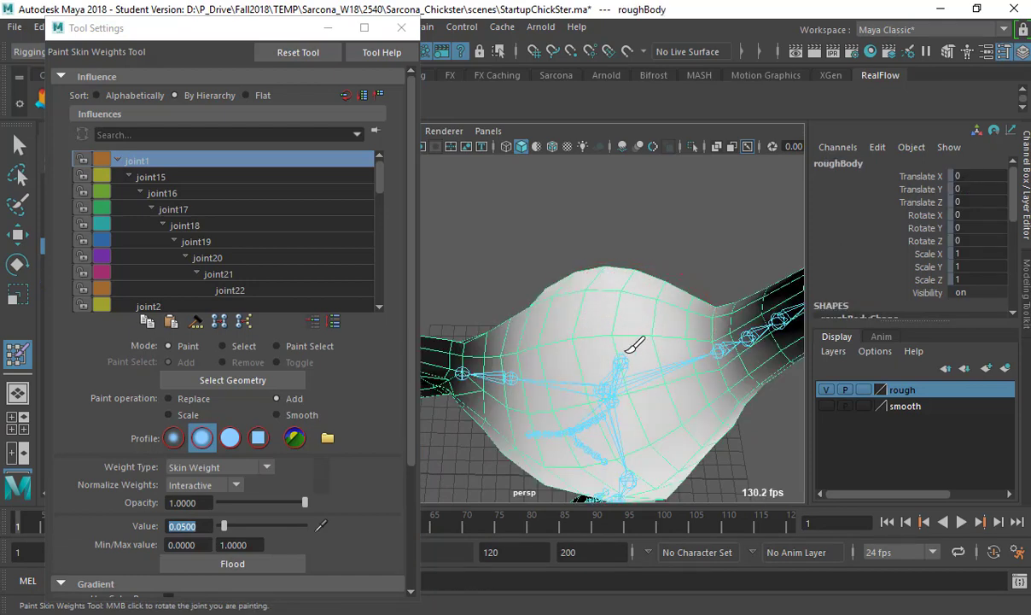
pyautogui.moveTo(631, 320)
pyautogui.keyDown('alt'); pyautogui.mouseDown()
pyautogui.moveTo(635, 286)
pyautogui.moveTo(661, 295)
pyautogui.mouseUp(); pyautogui.keyUp('alt')
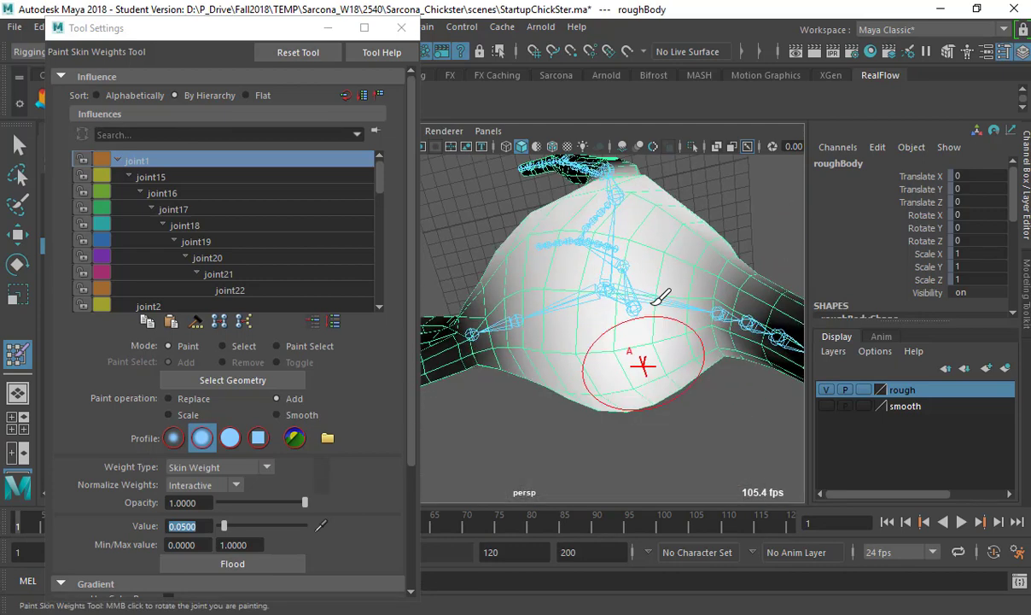
pyautogui.moveTo(595, 341)
pyautogui.keyDown('alt'); pyautogui.mouseDown()
pyautogui.moveTo(568, 292)
pyautogui.moveTo(601, 367)
pyautogui.moveTo(622, 320)
pyautogui.mouseUp(); pyautogui.keyUp('alt')
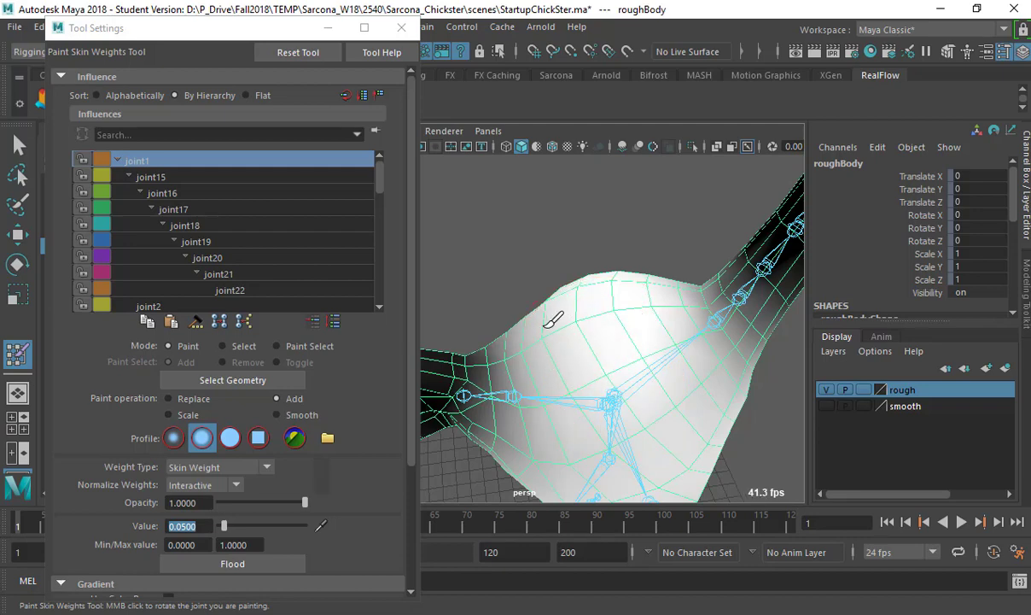
pyautogui.keyDown('alt'); pyautogui.moveTo(650, 383); pyautogui.dragTo(647, 402); pyautogui.keyUp('alt')
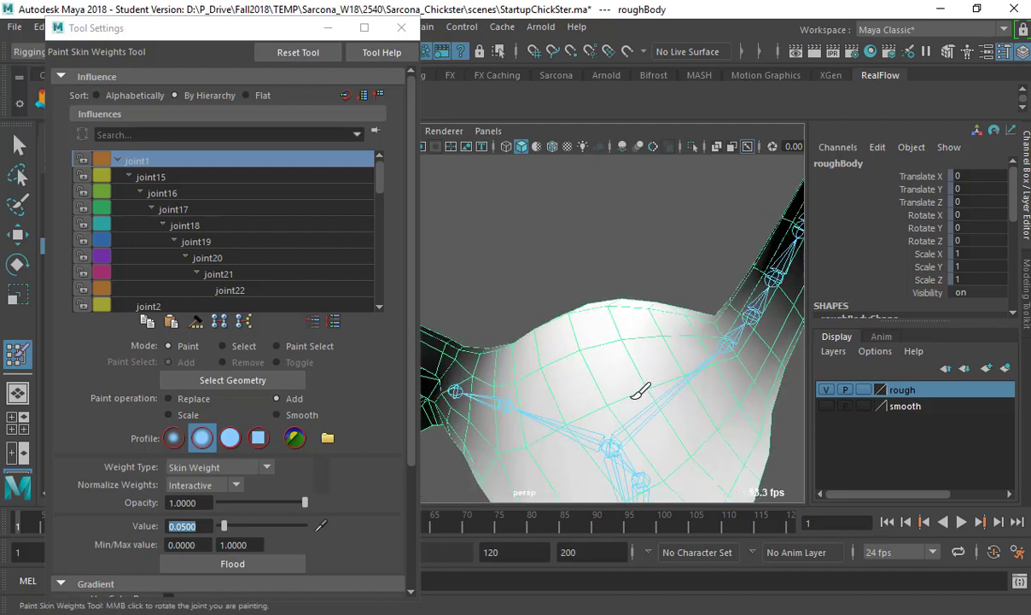
# Step: Paint added joint1 weight over the opposite side and rear of the body, filling in the remaining grey areas
pyautogui.moveTo(648, 363)
pyautogui.keyDown('alt'); pyautogui.mouseDown()
pyautogui.moveTo(670, 388)
pyautogui.moveTo(608, 367)
pyautogui.moveTo(728, 417)
pyautogui.moveTo(610, 396)
pyautogui.moveTo(642, 396)
pyautogui.moveTo(667, 356)
pyautogui.mouseUp(); pyautogui.keyUp('alt')
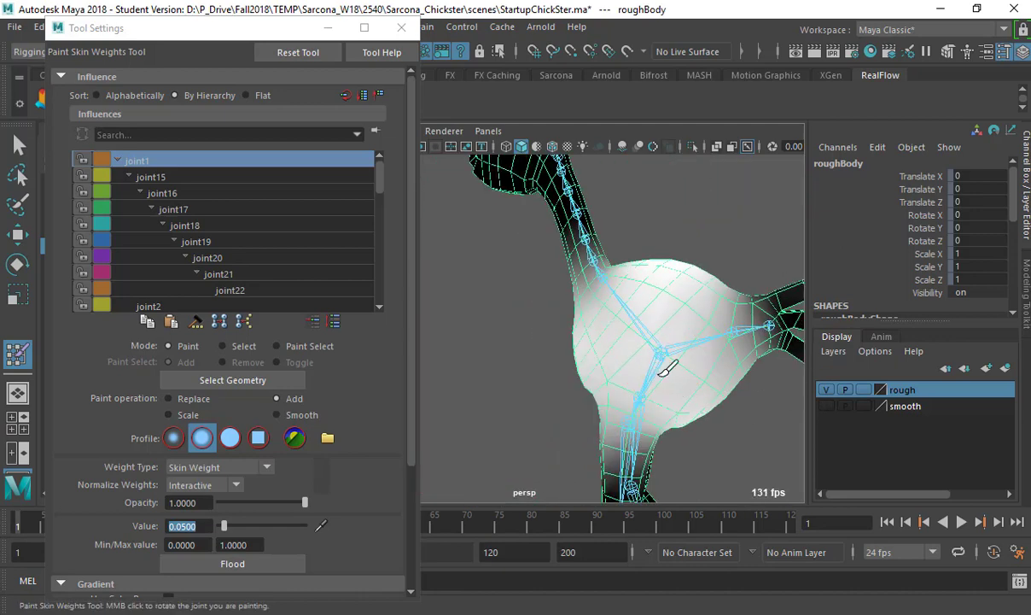
pyautogui.moveTo(627, 372); pyautogui.dragTo(708, 299)
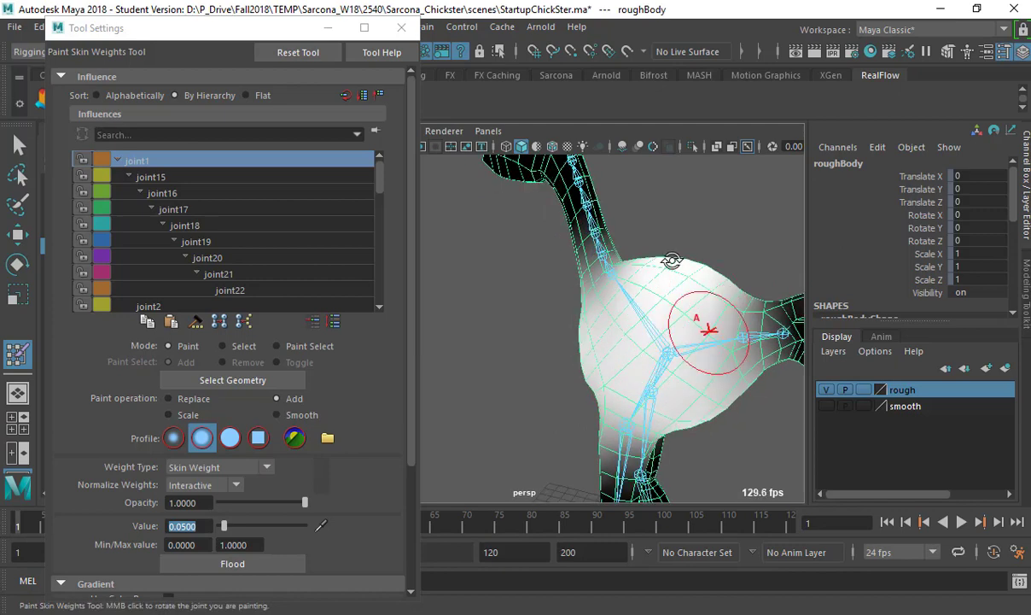
pyautogui.keyDown('alt'); pyautogui.moveTo(672, 261); pyautogui.dragTo(658, 286); pyautogui.keyUp('alt')
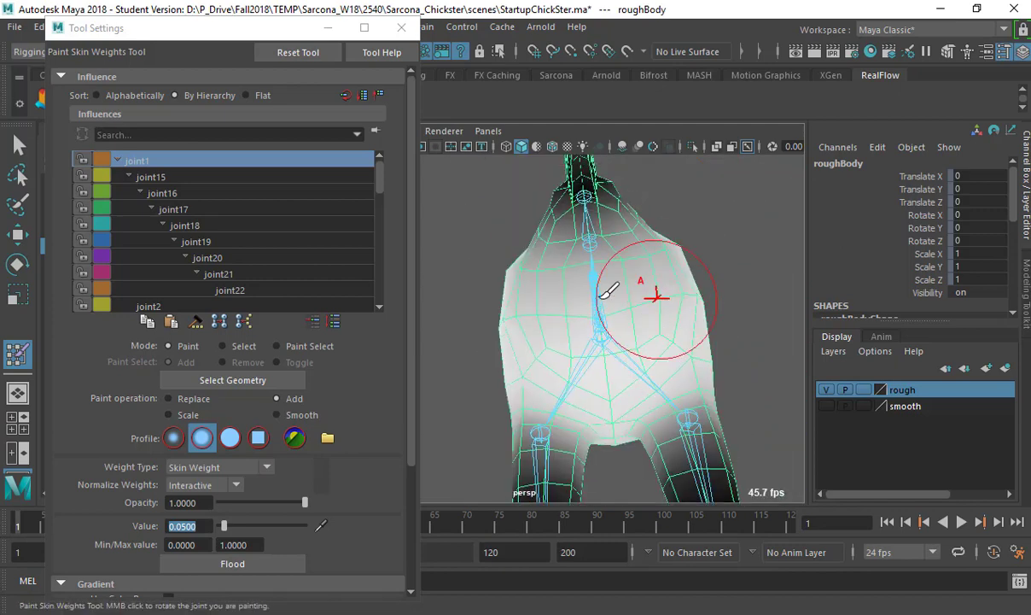
pyautogui.keyDown('alt'); pyautogui.moveTo(580, 329); pyautogui.dragTo(598, 374); pyautogui.keyUp('alt')
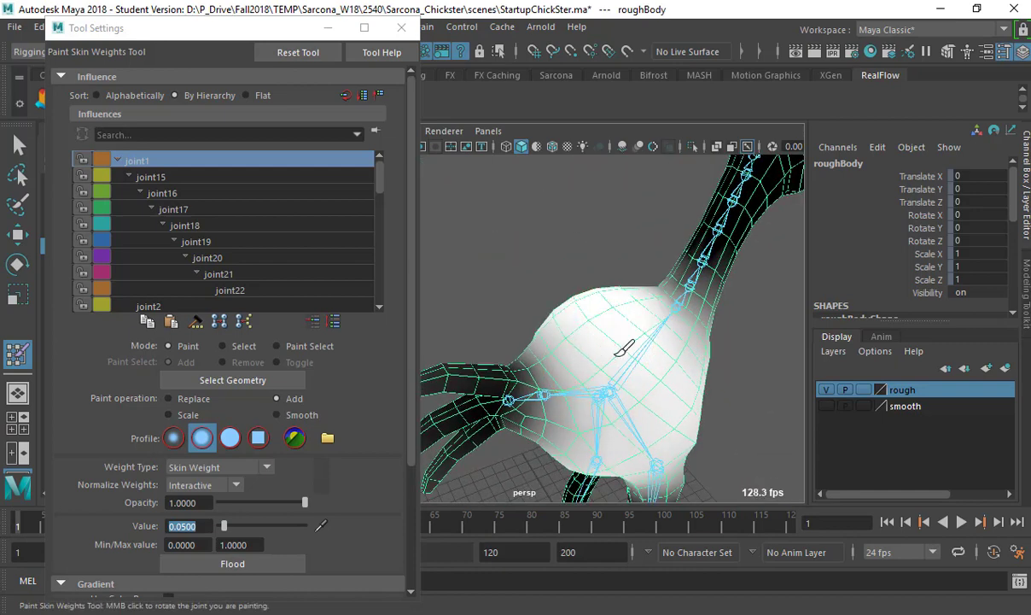
# Step: Try rotating joint15 about 60° around Z to test the repainted body weights, and undo it
pyautogui.press('e')
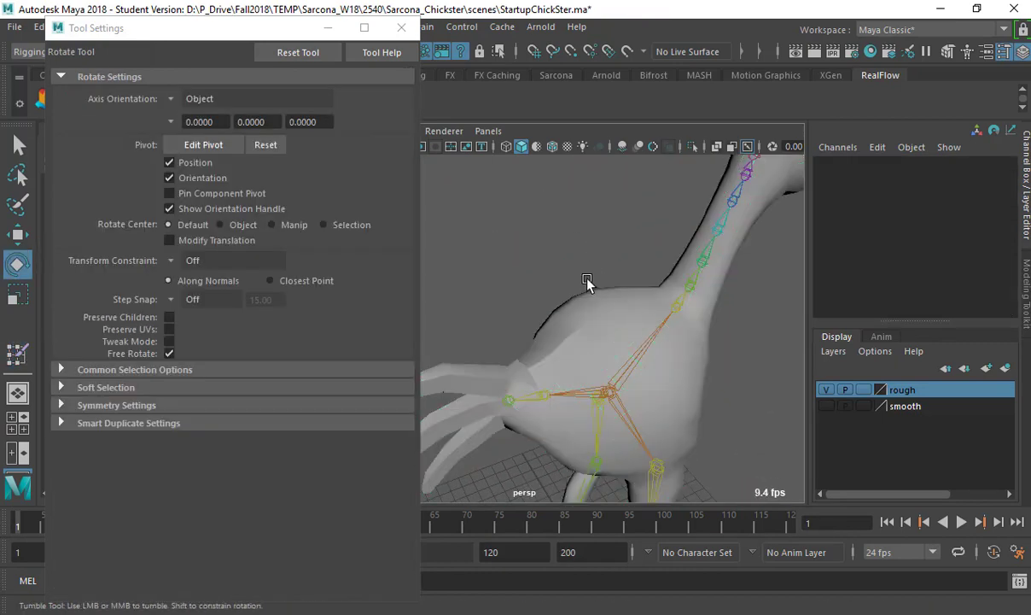
pyautogui.keyDown('alt'); pyautogui.moveTo(588, 281); pyautogui.dragTo(616, 308); pyautogui.keyUp('alt')
pyautogui.click(613, 291)
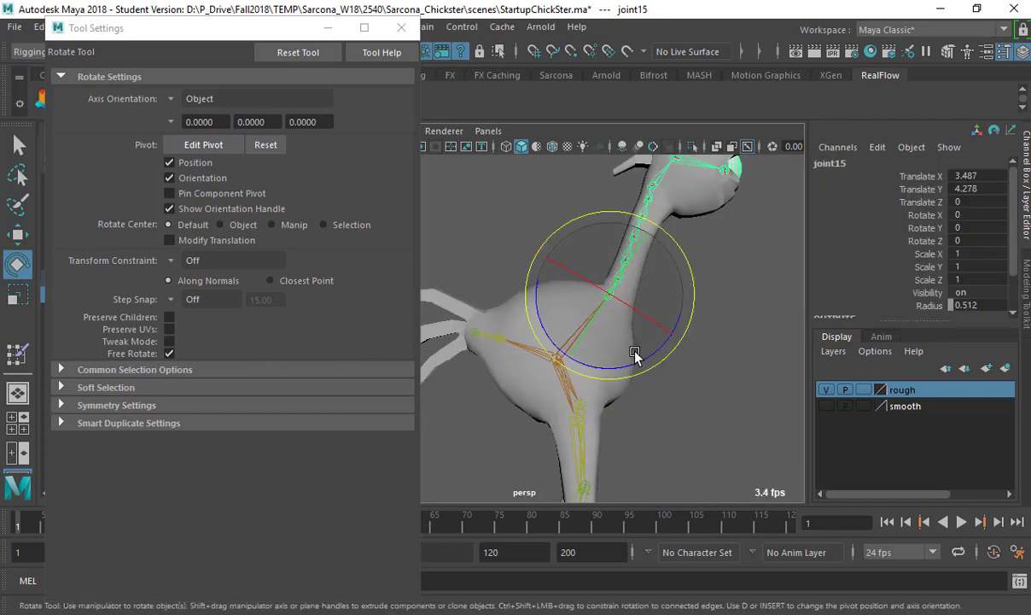
pyautogui.moveTo(652, 352); pyautogui.dragTo(655, 314)
pyautogui.hotkey('ctrl', 'z')
pyautogui.press('q')
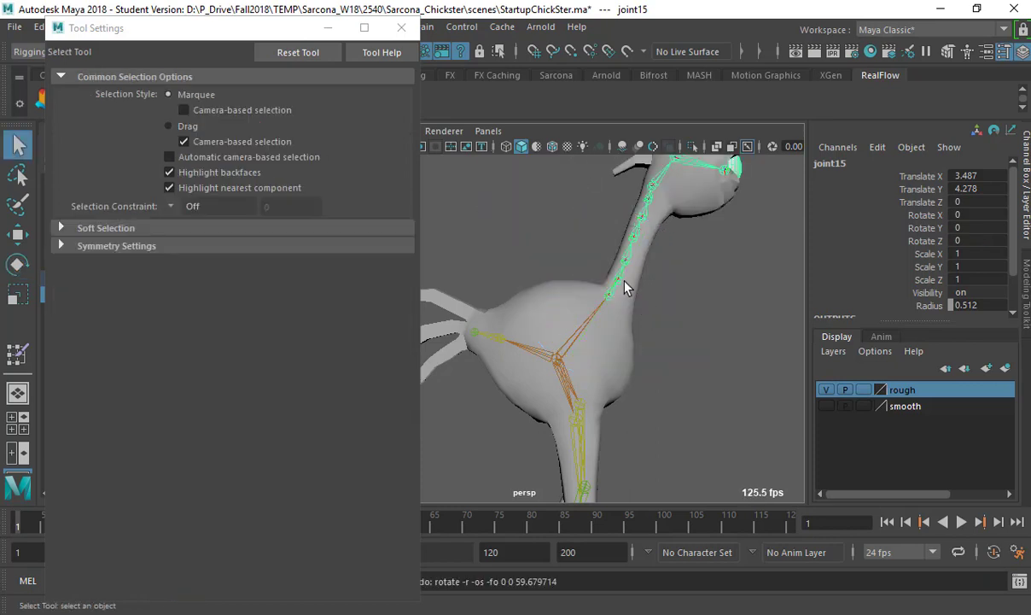
# Step: Try rotating the lower neck joints from joint15 to joint18 about 30° around Z, undo it, and close the tool settings
pyautogui.click(626, 262)
pyautogui.click(633, 244)
pyautogui.press('e')
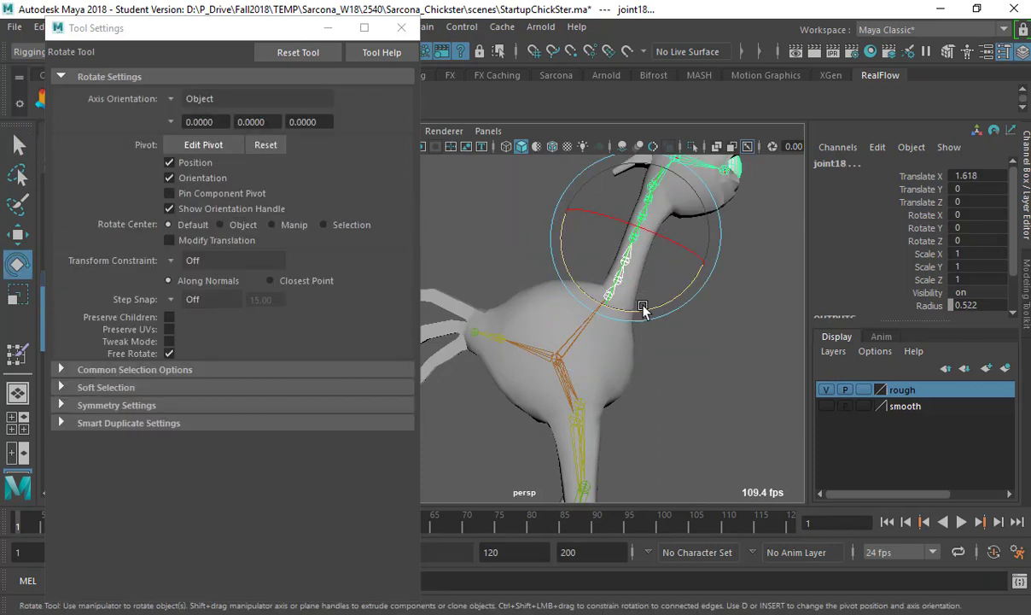
pyautogui.moveTo(637, 315); pyautogui.dragTo(673, 305)
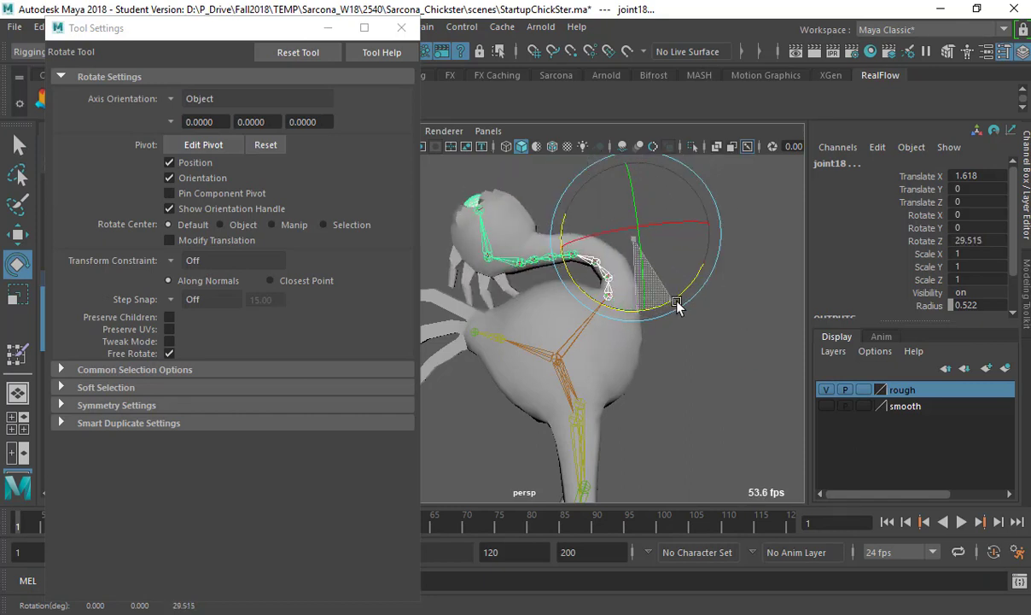
pyautogui.hotkey('ctrl', 'z')
pyautogui.keyDown('alt'); pyautogui.moveTo(621, 352); pyautogui.dragTo(512, 348); pyautogui.keyUp('alt')
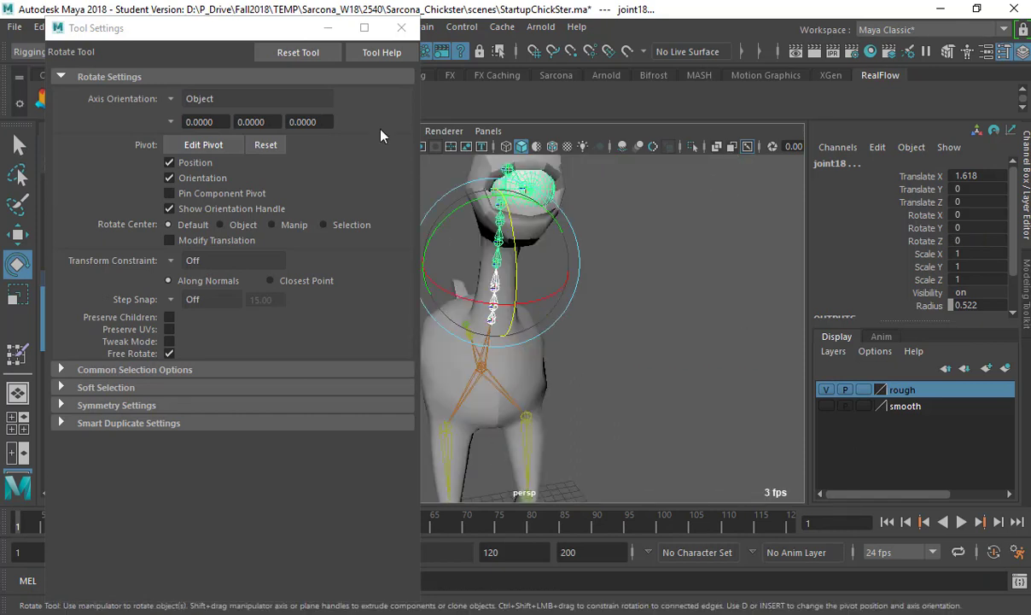
pyautogui.click(401, 29)
pyautogui.click(637, 318)
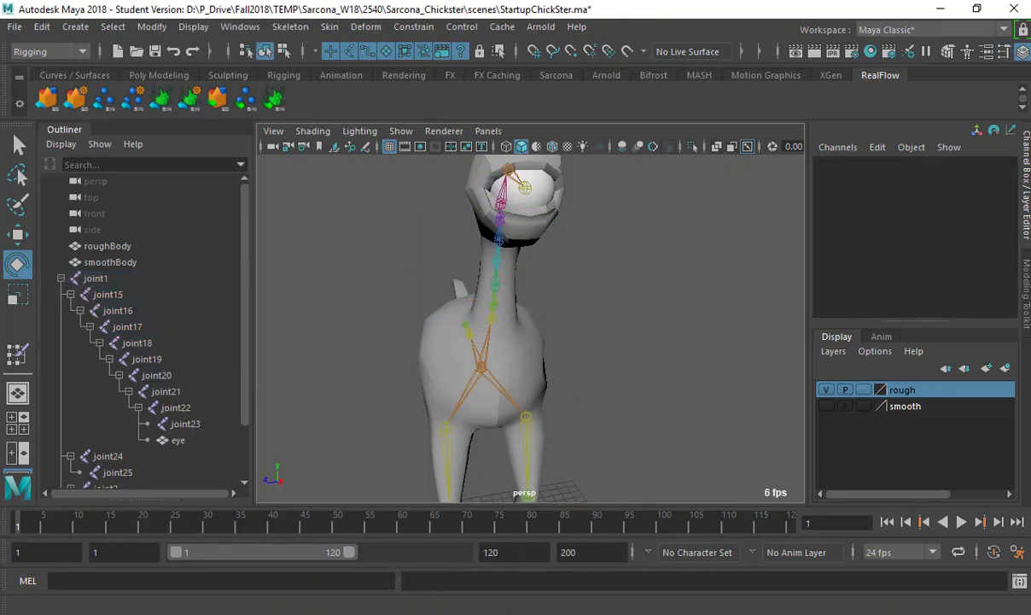
# Step: Switch to the web browser and search Google Images for "maya muscle" in a new tab
pyautogui.moveTo(457, 614)
pyautogui.click(444, 571)
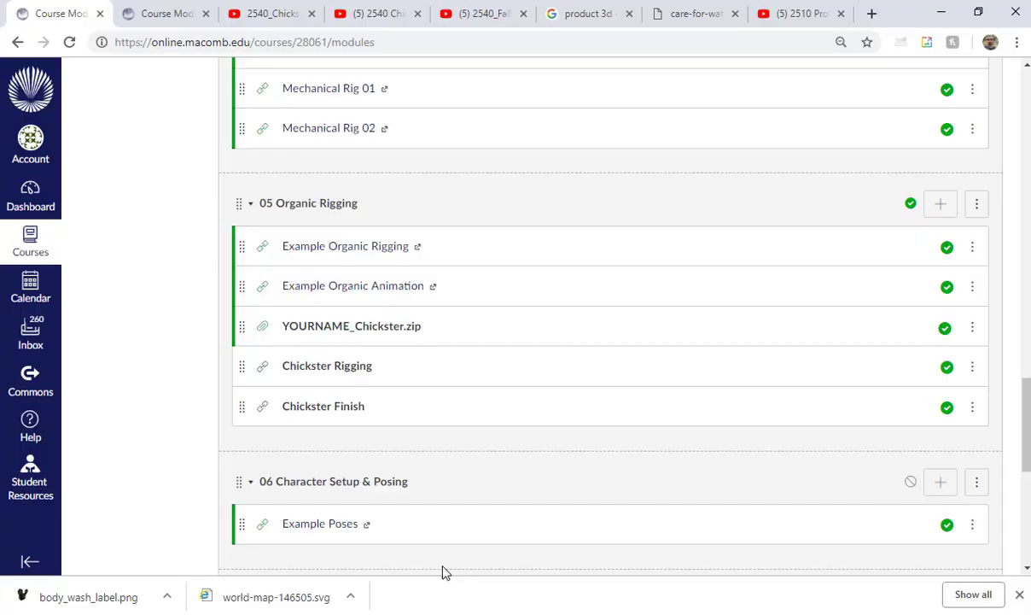
pyautogui.hotkey('ctrl', 't')
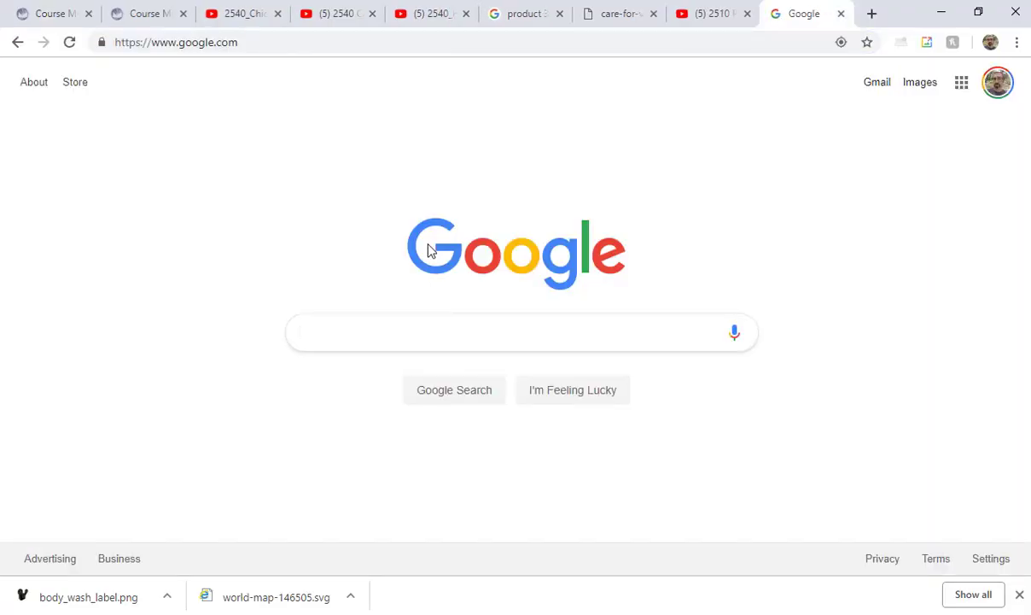
pyautogui.write('maya ')
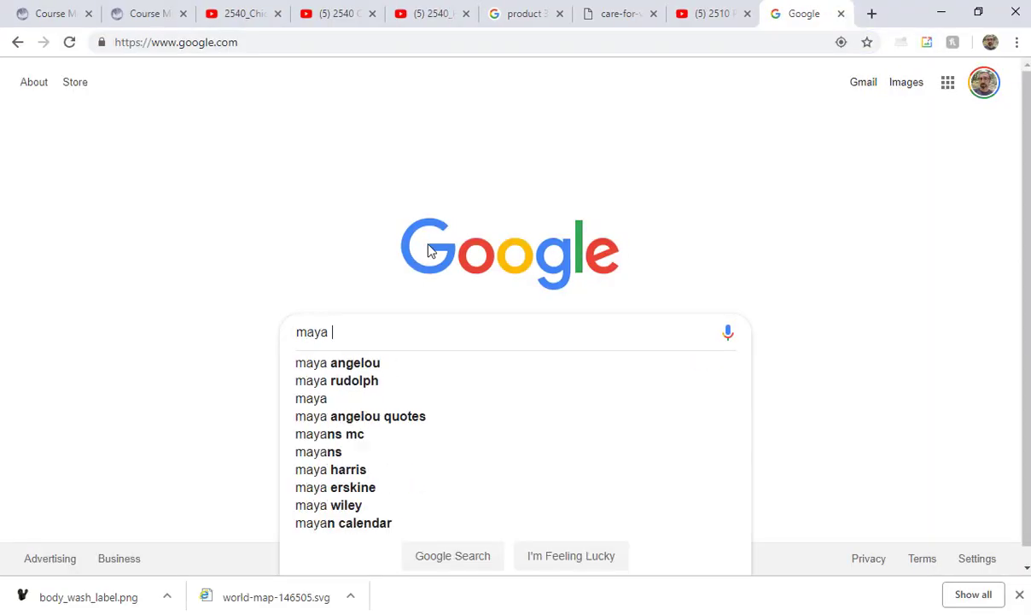
pyautogui.write('muscle')
pyautogui.press('Return')
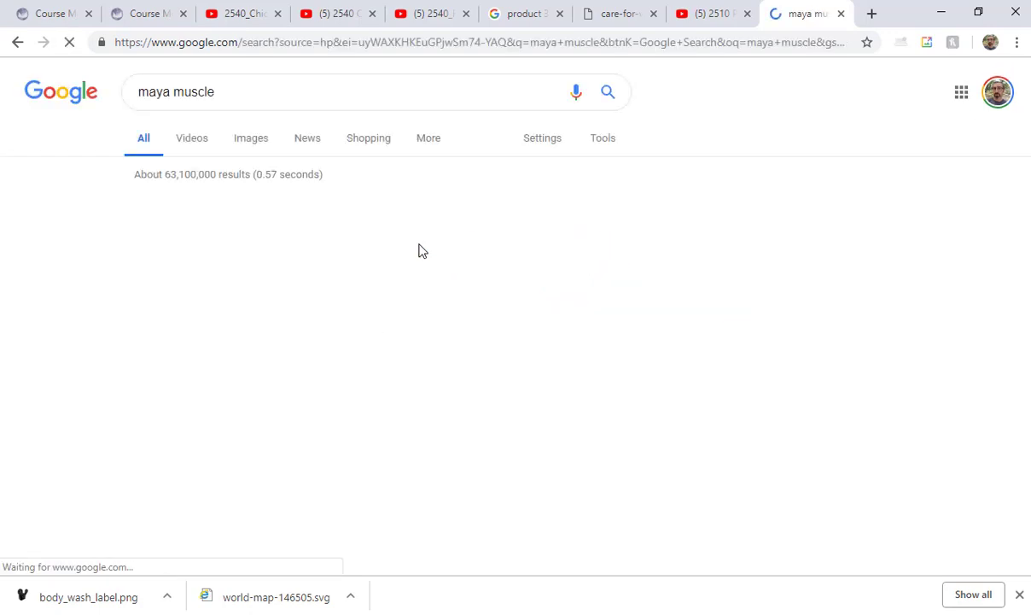
pyautogui.click(243, 145)
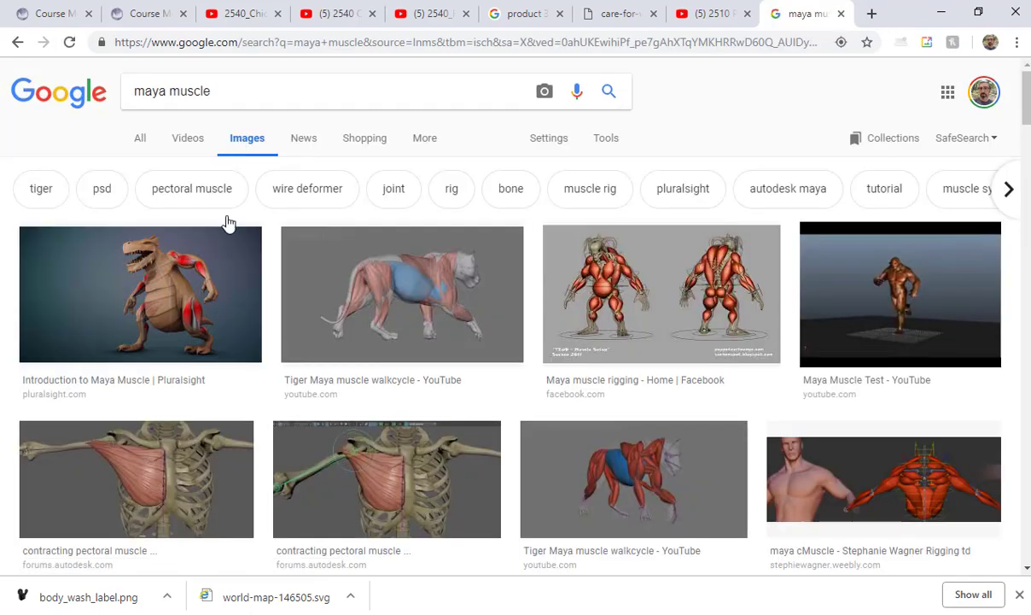
# Step: Look through enlarged muscle rig images, including the contracting pectoral muscle, the full-body muscle rig, the Osiris muscle set-up and the SyFlex model
pyautogui.click(139, 490)
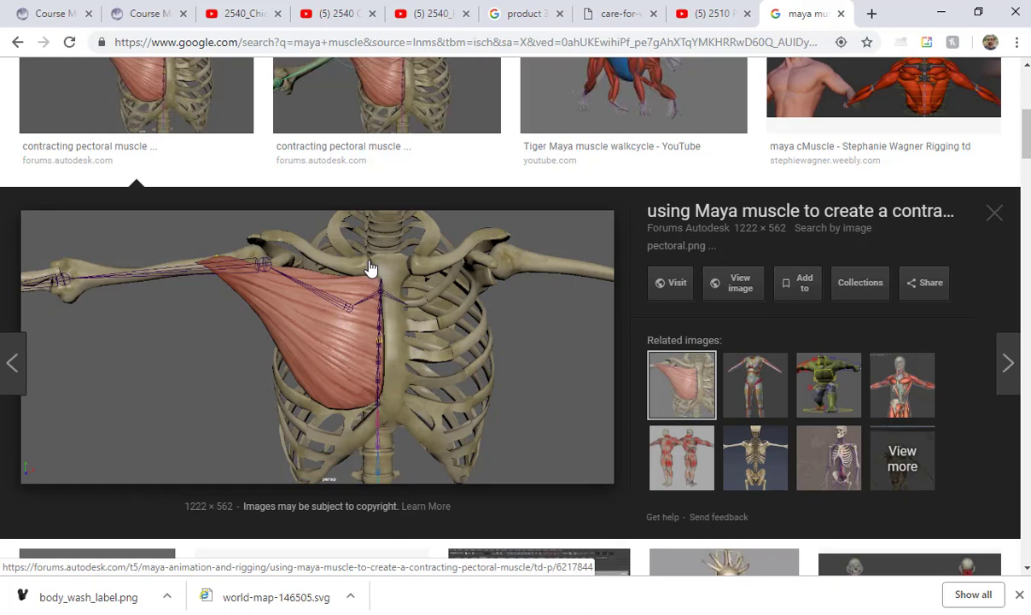
pyautogui.click(811, 390)
pyautogui.click(881, 396)
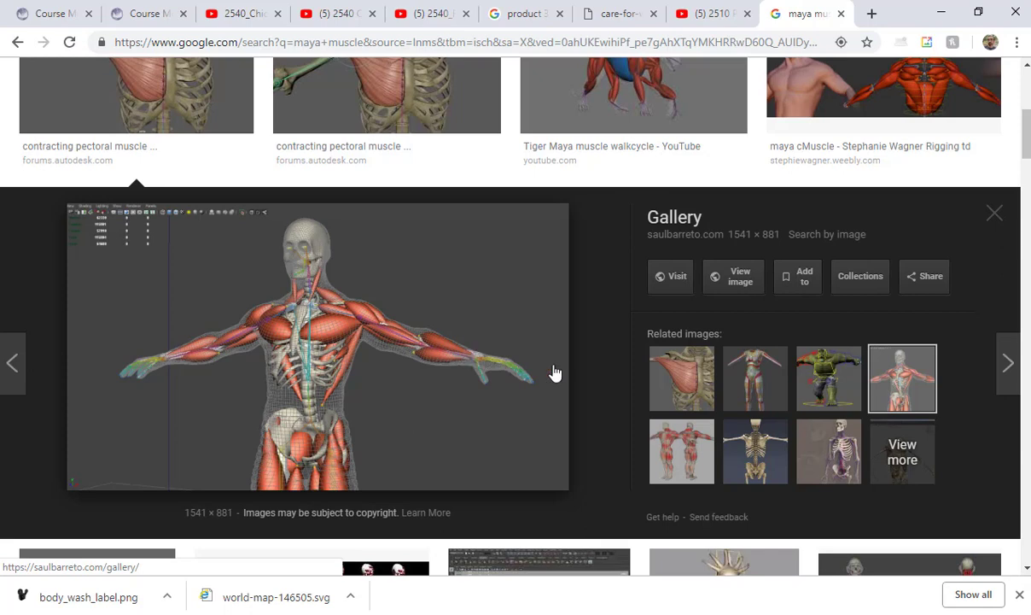
pyautogui.click(682, 451)
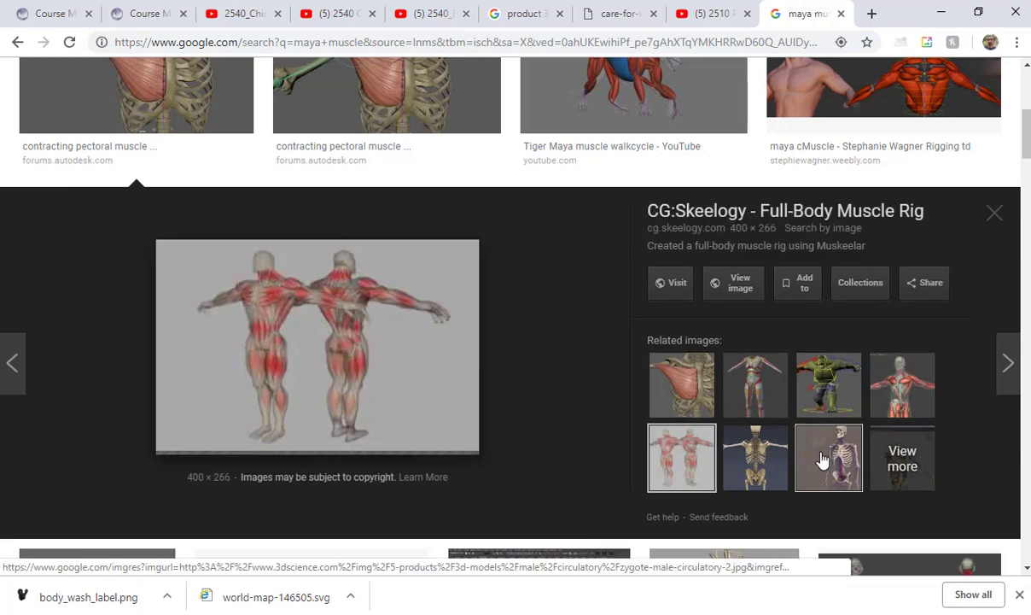
pyautogui.scroll(-3, 836, 456)
pyautogui.click(706, 329)
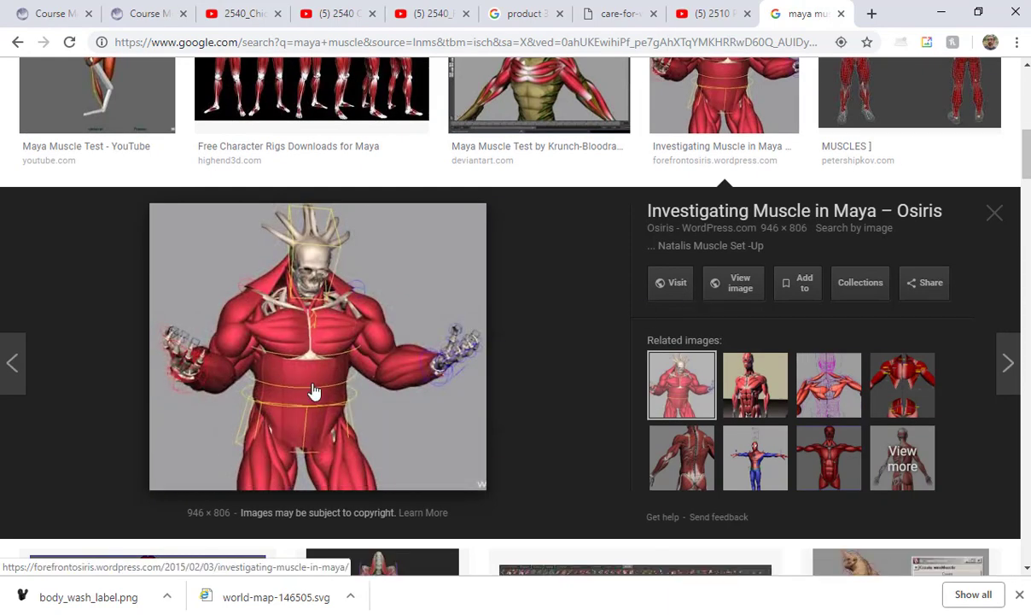
pyautogui.scroll(-3, 474, 325)
pyautogui.click(189, 381)
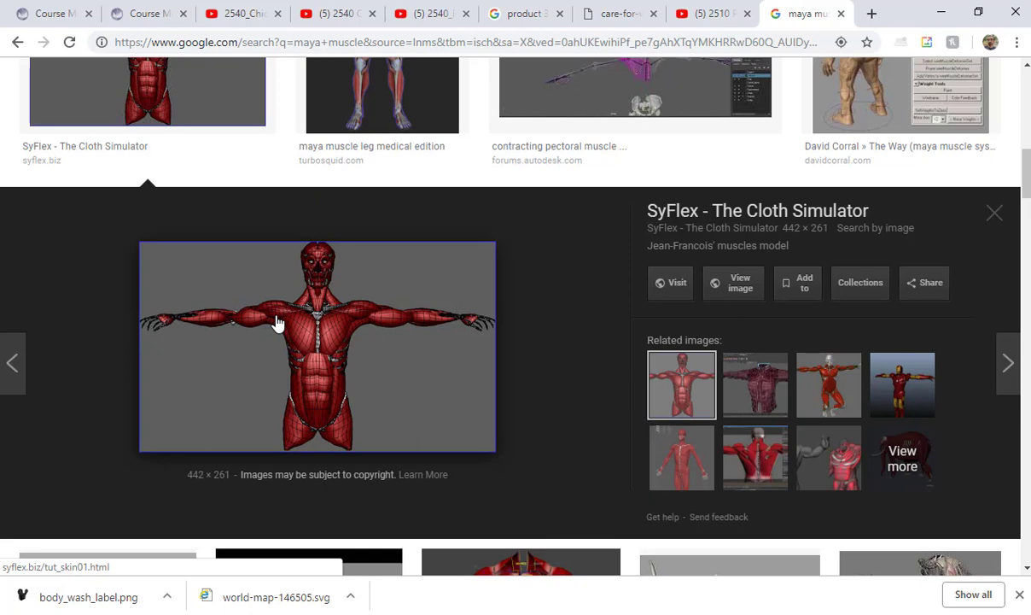
# Step: Switch back to Maya and create an IK handle with the Rotate-Plane Solver from hip joint2 to the ankle of the same leg
pyautogui.hotkey('alt', 'Tab')
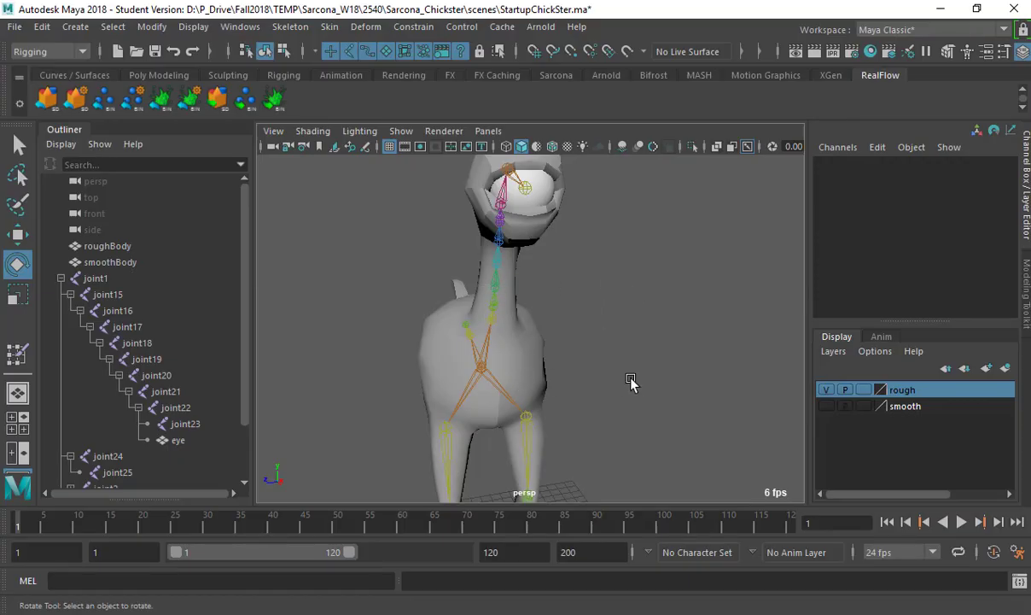
pyautogui.moveTo(559, 380)
pyautogui.keyDown('alt'); pyautogui.mouseDown()
pyautogui.moveTo(656, 373)
pyautogui.moveTo(559, 380)
pyautogui.mouseUp(); pyautogui.keyUp('alt')
pyautogui.keyDown('alt'); pyautogui.moveTo(500, 213); pyautogui.dragTo(562, 258); pyautogui.keyUp('alt')
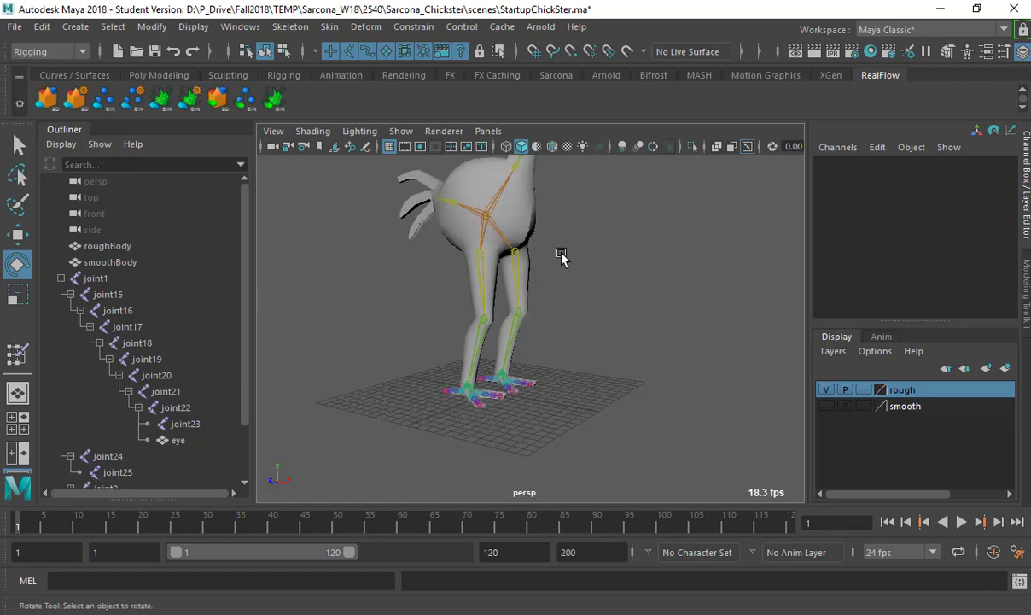
pyautogui.click(294, 28)
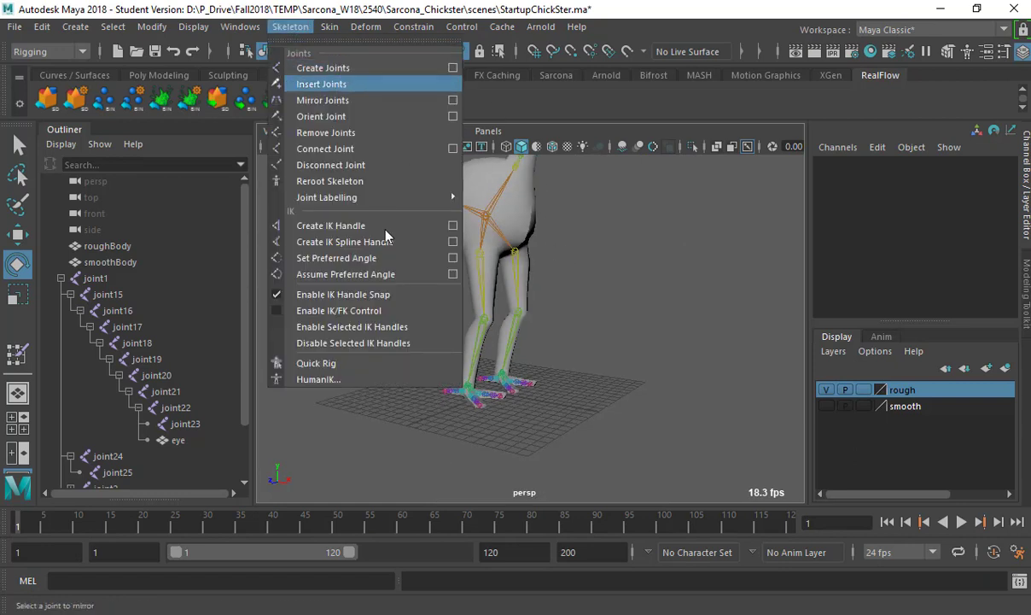
pyautogui.click(445, 227)
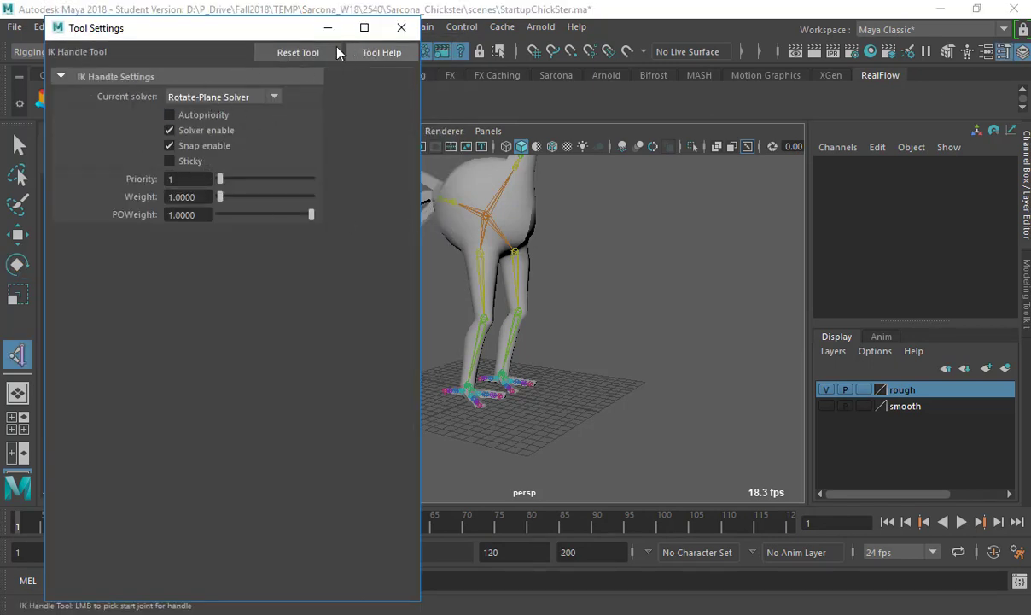
pyautogui.click(401, 27)
pyautogui.scroll(3, 446, 224)
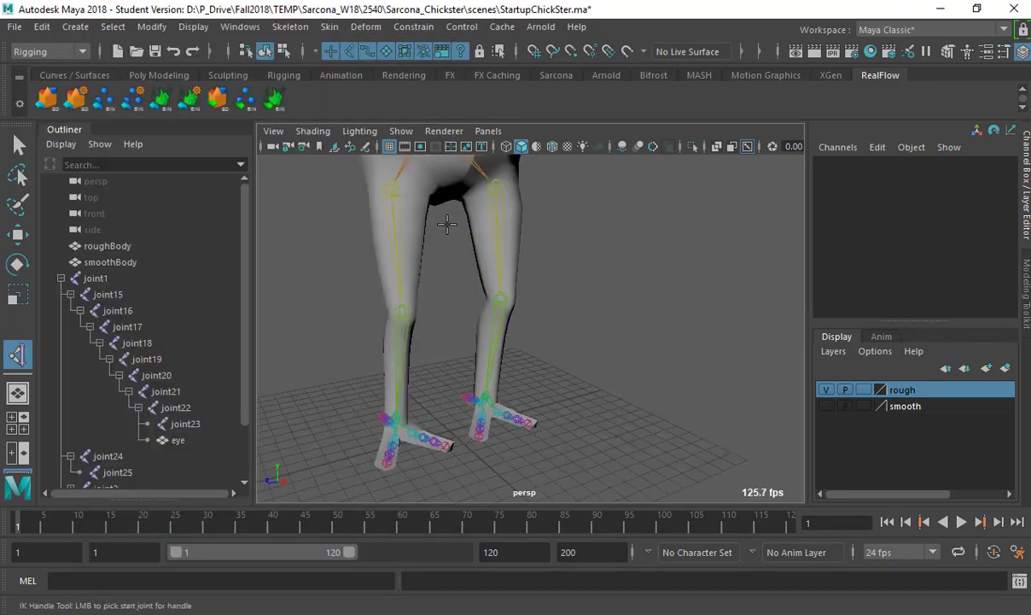
pyautogui.click(392, 187)
pyautogui.scroll(4, 372, 351)
pyautogui.keyDown('alt'); pyautogui.moveTo(420, 359); pyautogui.dragTo(438, 318, button='middle'); pyautogui.keyUp('alt')
pyautogui.keyDown('alt'); pyautogui.moveTo(436, 345); pyautogui.dragTo(464, 335); pyautogui.keyUp('alt')
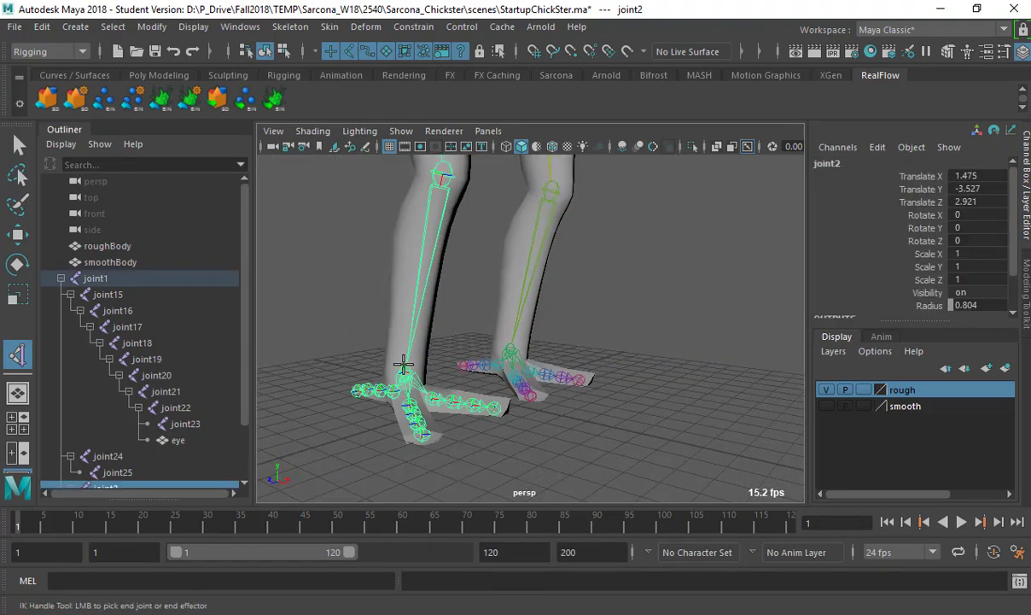
pyautogui.click(405, 373)
pyautogui.keyDown('alt'); pyautogui.moveTo(573, 338); pyautogui.dragTo(608, 320); pyautogui.keyUp('alt')
pyautogui.click(612, 294)
# Step: Test the leg's IK handle by raising the foot so that the knee bends
pyautogui.keyDown('alt'); pyautogui.moveTo(617, 265); pyautogui.dragTo(578, 380, button='middle'); pyautogui.keyUp('alt')
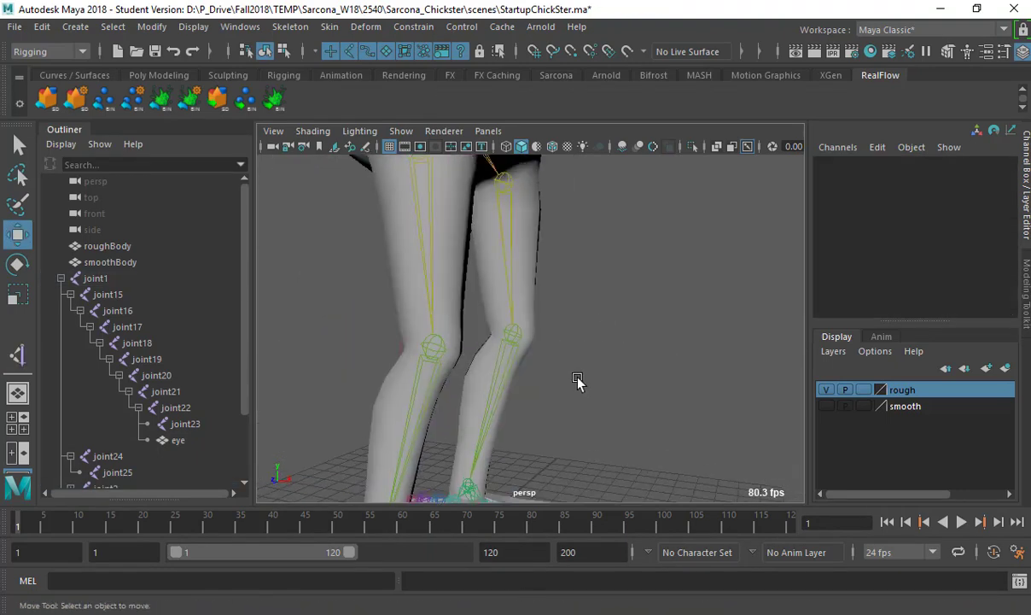
pyautogui.scroll(-3, 555, 354)
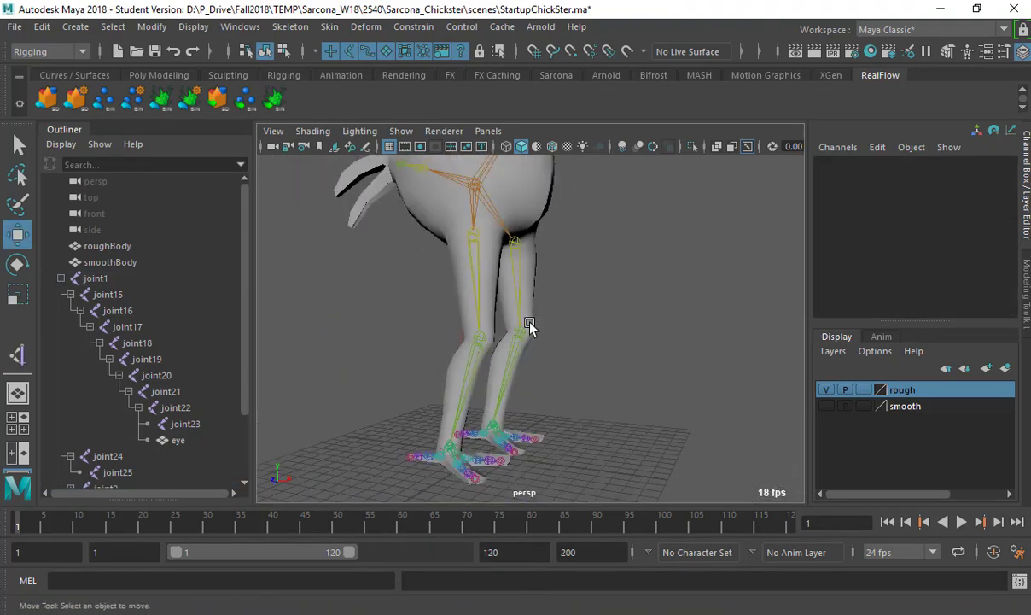
pyautogui.click(454, 451)
pyautogui.moveTo(452, 445); pyautogui.dragTo(433, 321)
pyautogui.keyDown('alt'); pyautogui.moveTo(548, 288); pyautogui.dragTo(702, 345); pyautogui.keyUp('alt')
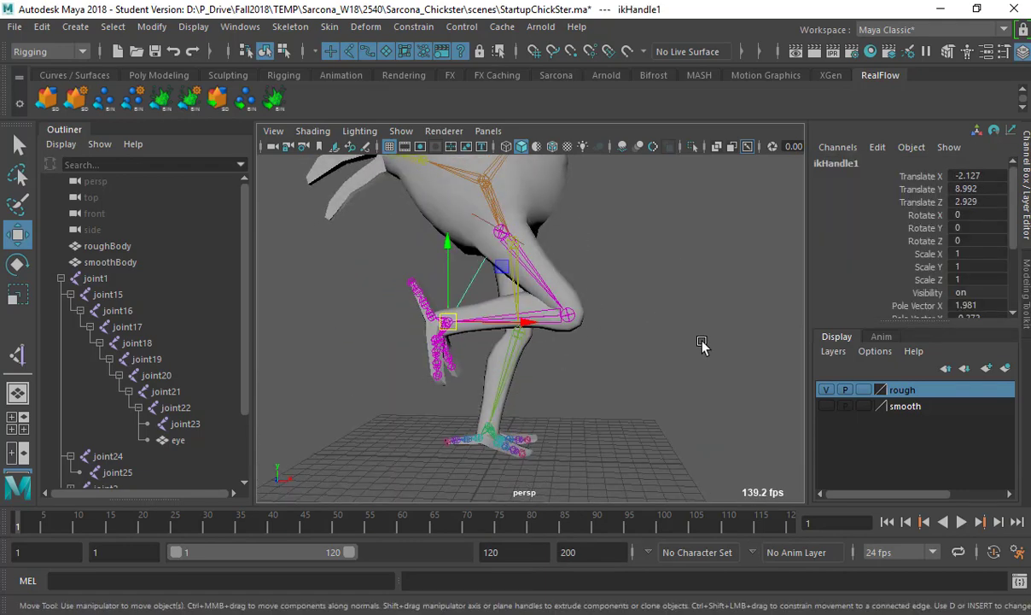
pyautogui.keyDown('alt'); pyautogui.moveTo(632, 265); pyautogui.dragTo(662, 345, button='middle'); pyautogui.keyUp('alt')
pyautogui.moveTo(593, 370); pyautogui.dragTo(613, 305, button='middle')
# Step: Try lowering joint1 to test how the legs react to the body moving, and undo the moves
pyautogui.keyDown('alt'); pyautogui.moveTo(613, 305); pyautogui.dragTo(487, 266); pyautogui.keyUp('alt')
pyautogui.click(498, 257)
pyautogui.moveTo(496, 225); pyautogui.dragTo(496, 324)
pyautogui.hotkey('ctrl', 'z')
pyautogui.keyDown('alt'); pyautogui.moveTo(516, 263); pyautogui.dragTo(509, 239, button='middle'); pyautogui.keyUp('alt')
pyautogui.keyDown('alt'); pyautogui.moveTo(509, 239); pyautogui.dragTo(485, 284, button='right'); pyautogui.keyUp('alt')
pyautogui.hotkey('ctrl', 'z')
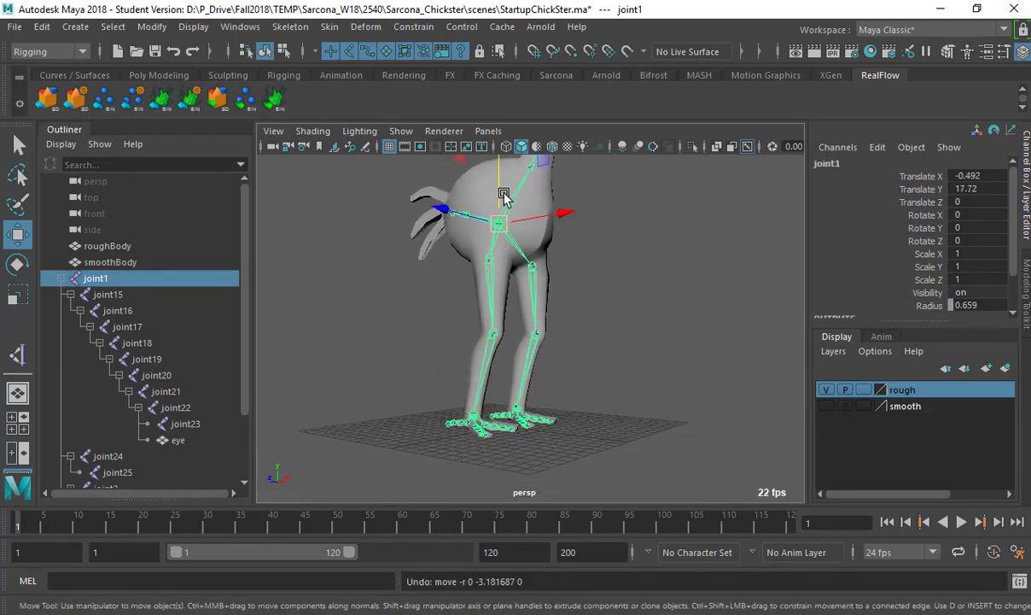
pyautogui.moveTo(496, 210); pyautogui.dragTo(499, 397)
pyautogui.hotkey('ctrl', 'z')
# Step: Try keying ikHandle1 at frame 1 and moving the body with joint1, and undo it all
pyautogui.click(494, 430)
pyautogui.press('s')
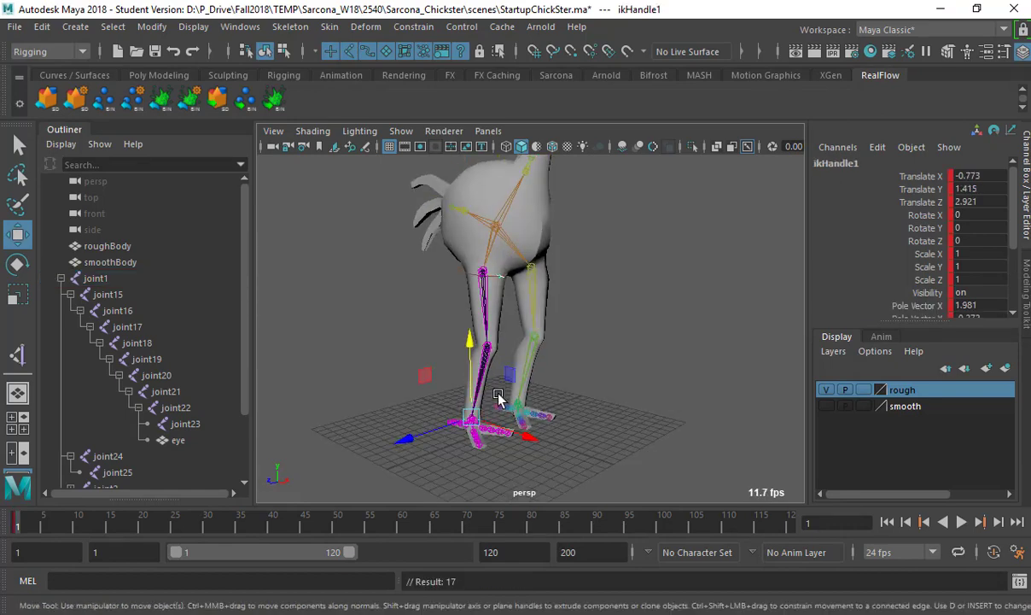
pyautogui.click(557, 231)
pyautogui.moveTo(525, 202); pyautogui.dragTo(559, 245)
pyautogui.hotkey('ctrl', 'z')
pyautogui.hotkey('ctrl', 'z')
pyautogui.hotkey('ctrl', 'z')
pyautogui.hotkey('ctrl', 'z')
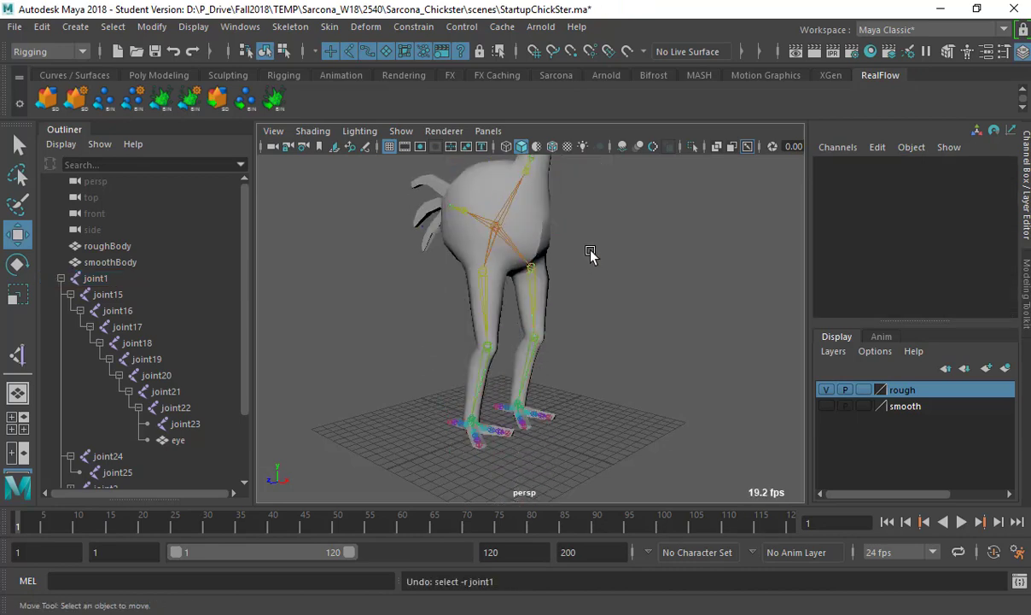
# Step: Examine the whole rigged character from the side and front, then look closely at its head and neck
pyautogui.click(606, 397)
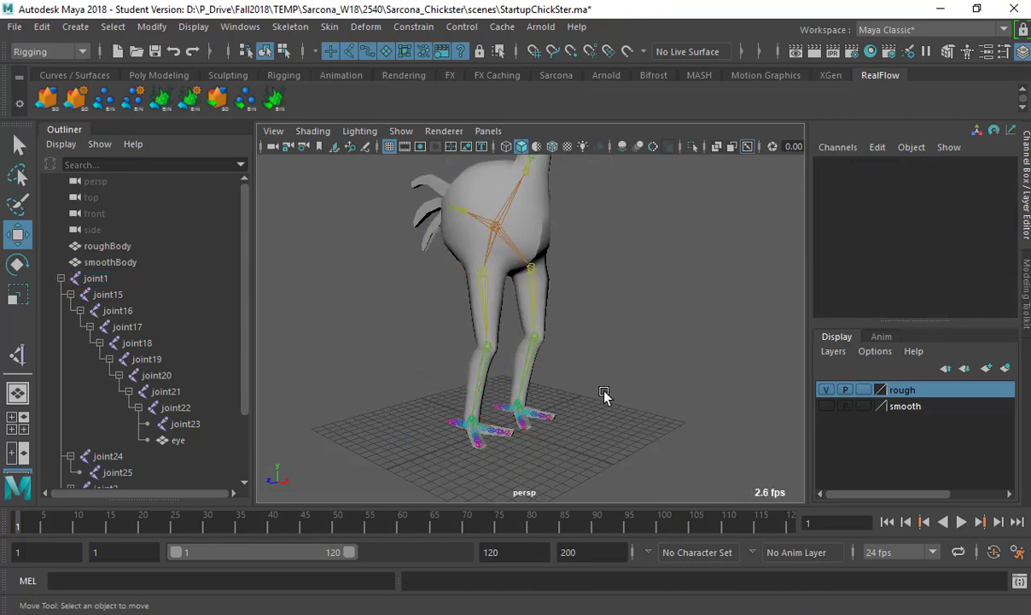
pyautogui.keyDown('alt'); pyautogui.moveTo(605, 396); pyautogui.dragTo(529, 224); pyautogui.keyUp('alt')
pyautogui.click(517, 224)
pyautogui.keyDown('alt'); pyautogui.moveTo(601, 235); pyautogui.dragTo(548, 246); pyautogui.keyUp('alt')
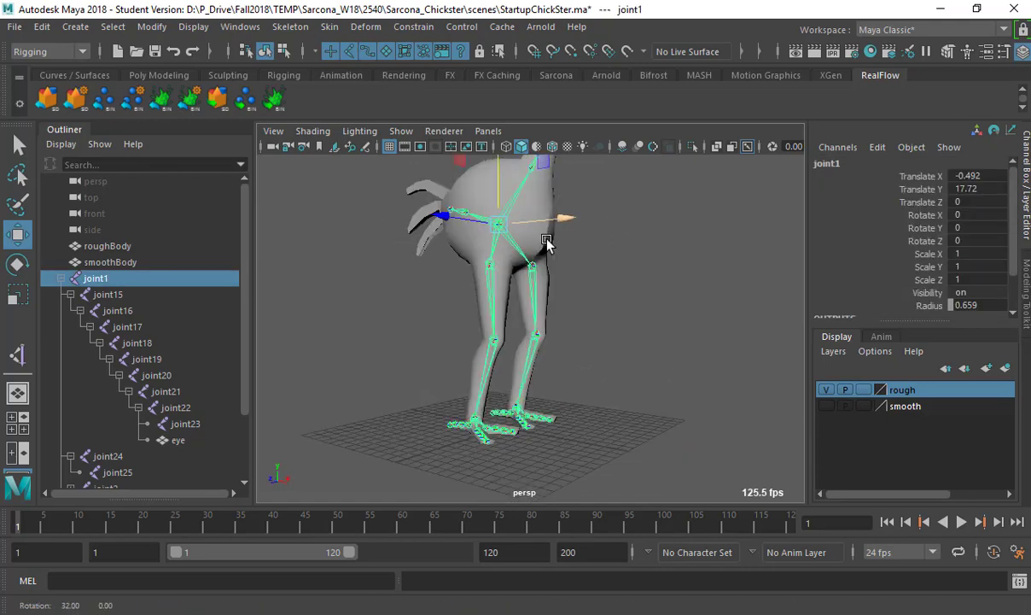
pyautogui.keyDown('alt'); pyautogui.moveTo(548, 246); pyautogui.dragTo(534, 336, button='middle'); pyautogui.keyUp('alt')
pyautogui.keyDown('alt'); pyautogui.moveTo(533, 337); pyautogui.dragTo(473, 299, button='right'); pyautogui.keyUp('alt')
pyautogui.keyDown('alt'); pyautogui.moveTo(473, 298); pyautogui.dragTo(415, 309); pyautogui.keyUp('alt')
pyautogui.keyDown('alt'); pyautogui.moveTo(573, 297); pyautogui.dragTo(451, 295); pyautogui.keyUp('alt')
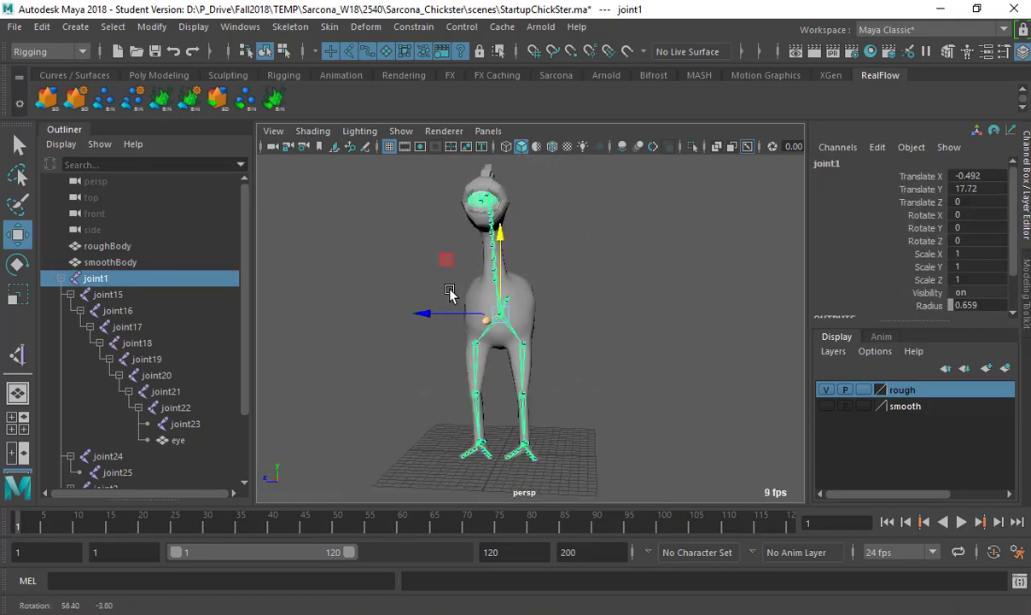
pyautogui.click(548, 288)
pyautogui.keyDown('alt'); pyautogui.moveTo(551, 285); pyautogui.dragTo(596, 387, button='middle'); pyautogui.keyUp('alt')
pyautogui.keyDown('alt'); pyautogui.moveTo(596, 387); pyautogui.dragTo(769, 342, button='right'); pyautogui.keyUp('alt')
# Step: Check the head in textured and plain shaded display, and inspect the roughBody mesh around the eye and crest
pyautogui.press('6')
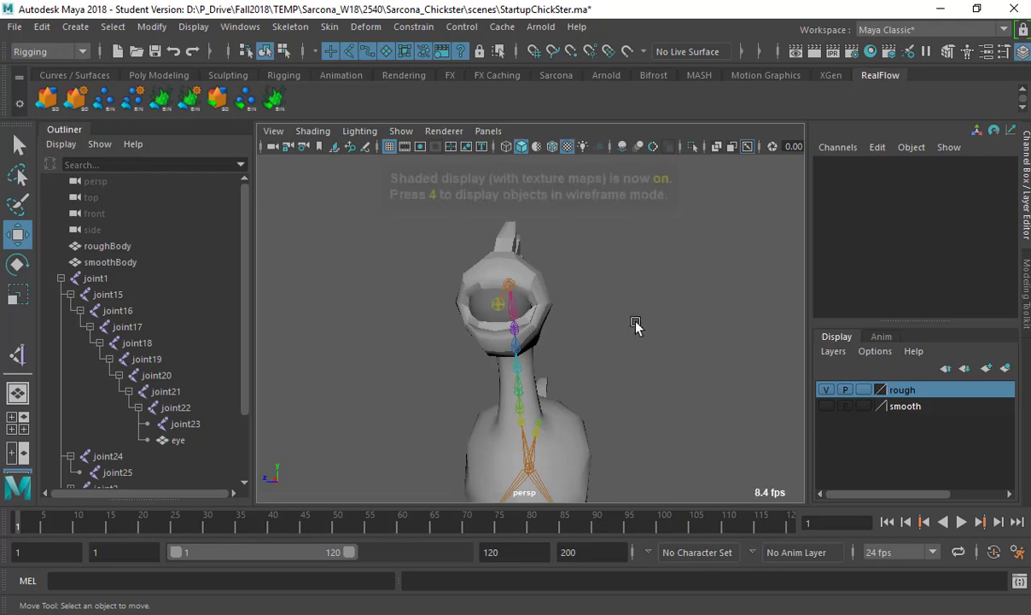
pyautogui.press('5')
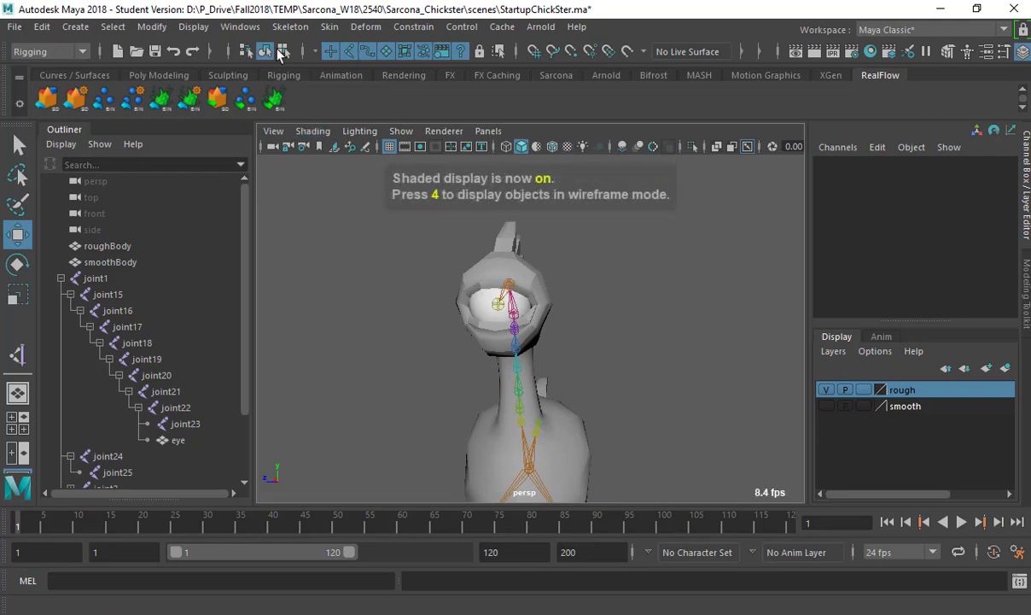
pyautogui.click(478, 241)
pyautogui.keyDown('alt'); pyautogui.moveTo(479, 241); pyautogui.dragTo(598, 283); pyautogui.keyUp('alt')
pyautogui.keyDown('alt'); pyautogui.moveTo(597, 283); pyautogui.dragTo(724, 290, button='right'); pyautogui.keyUp('alt')
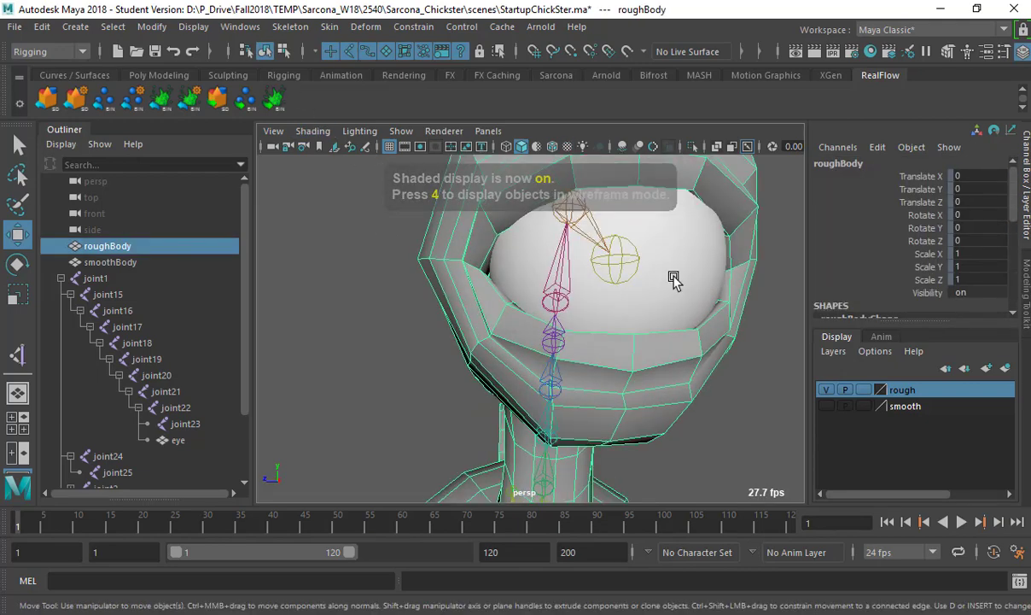
pyautogui.keyDown('alt'); pyautogui.moveTo(672, 278); pyautogui.dragTo(568, 330); pyautogui.keyUp('alt')
pyautogui.keyDown('alt'); pyautogui.moveTo(569, 329); pyautogui.dragTo(413, 195, button='right'); pyautogui.keyUp('alt')
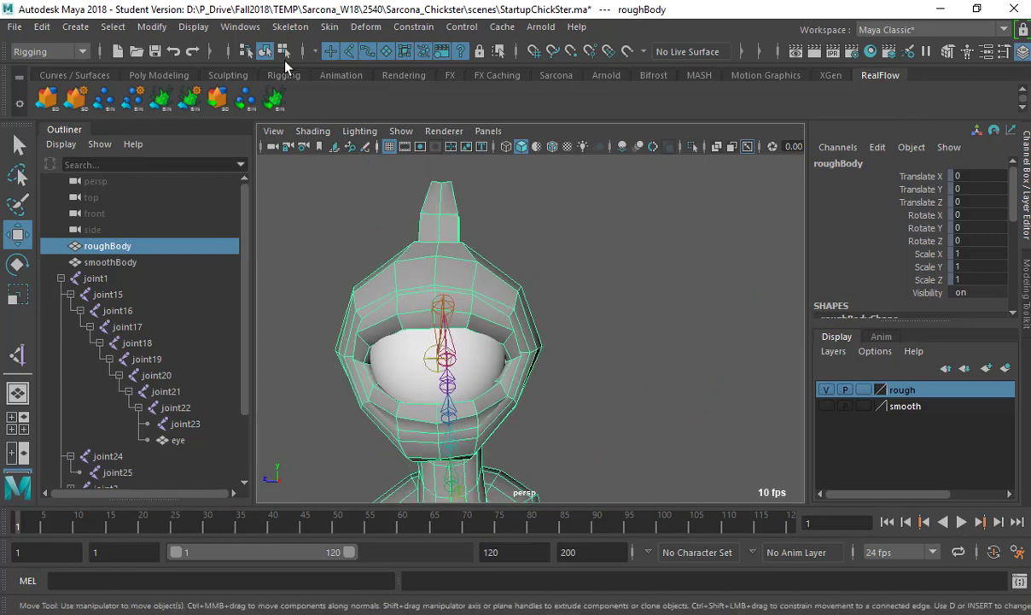
# Step: Create a polygon cube at the origin between the feet and frame it in the view
pyautogui.click(75, 27)
pyautogui.moveTo(128, 84)
pyautogui.click(326, 115)
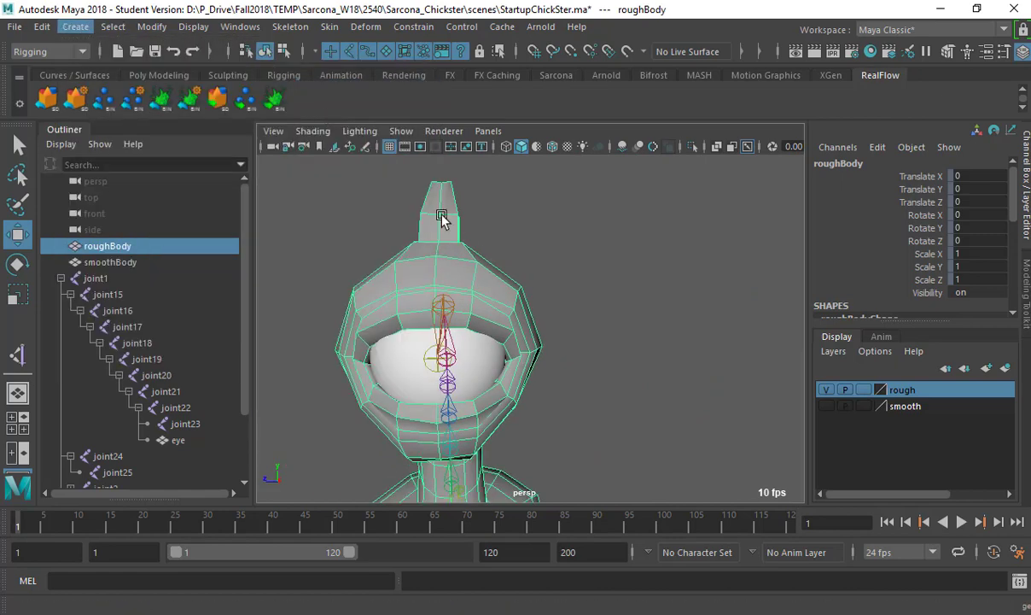
pyautogui.press('f')
pyautogui.scroll(-5, 440, 317)
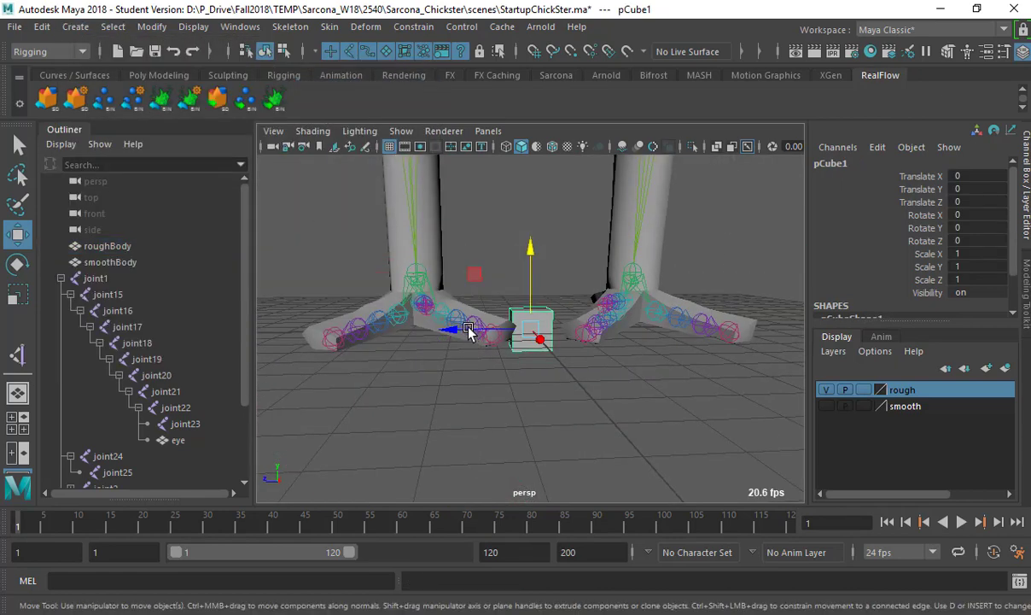
# Step: Move the cube along Z to about -8.27, away from the bird's feet
pyautogui.moveTo(468, 330); pyautogui.dragTo(742, 325)
pyautogui.press('f')
pyautogui.keyDown('alt'); pyautogui.moveTo(693, 363); pyautogui.dragTo(678, 423); pyautogui.keyUp('alt')
pyautogui.keyDown('alt'); pyautogui.moveTo(678, 422); pyautogui.dragTo(532, 343, button='right'); pyautogui.keyUp('alt')
# Step: Try a duplicate of the cube placed at about -11.53 in Z, and delete the copy
pyautogui.hotkey('ctrl', 'd')
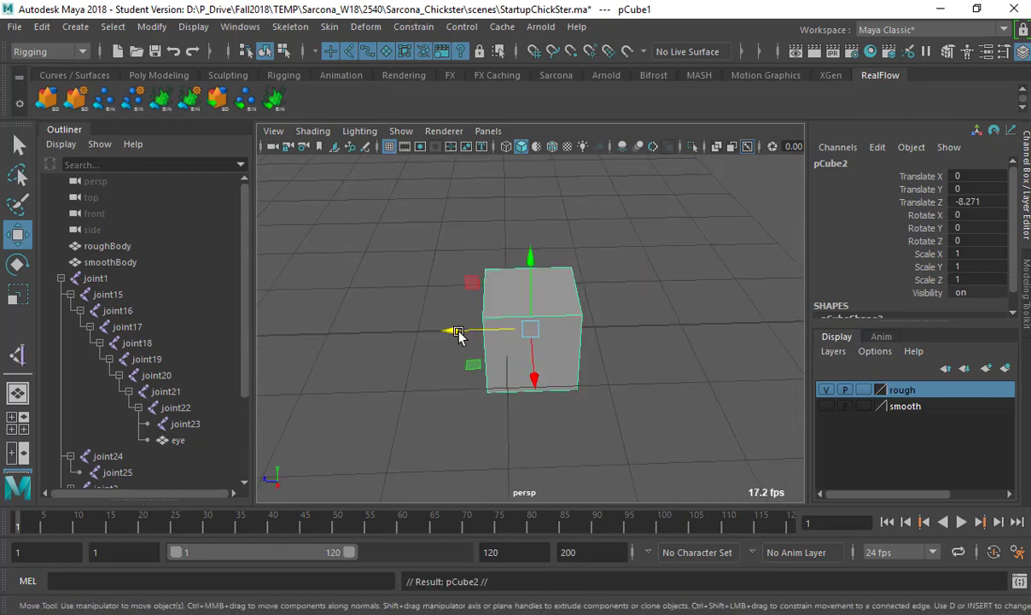
pyautogui.moveTo(459, 333); pyautogui.dragTo(737, 323)
pyautogui.keyDown('alt'); pyautogui.moveTo(737, 323); pyautogui.dragTo(611, 325, button='middle'); pyautogui.keyUp('alt')
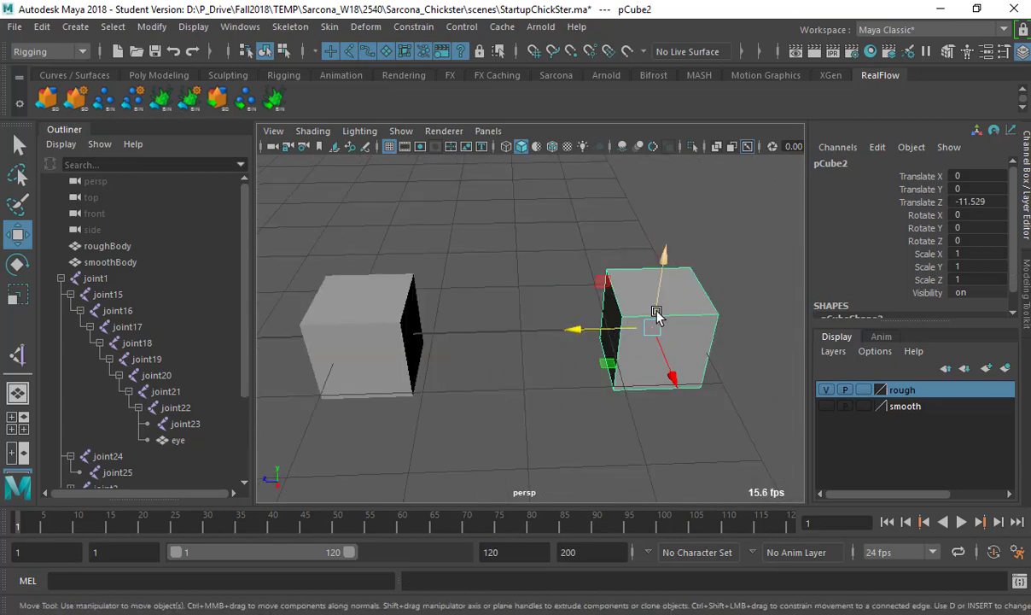
pyautogui.press('Delete')
# Step: Set the cube's width, height and depth subdivisions to 3
pyautogui.click(406, 310)
pyautogui.scroll(-2, 867, 261)
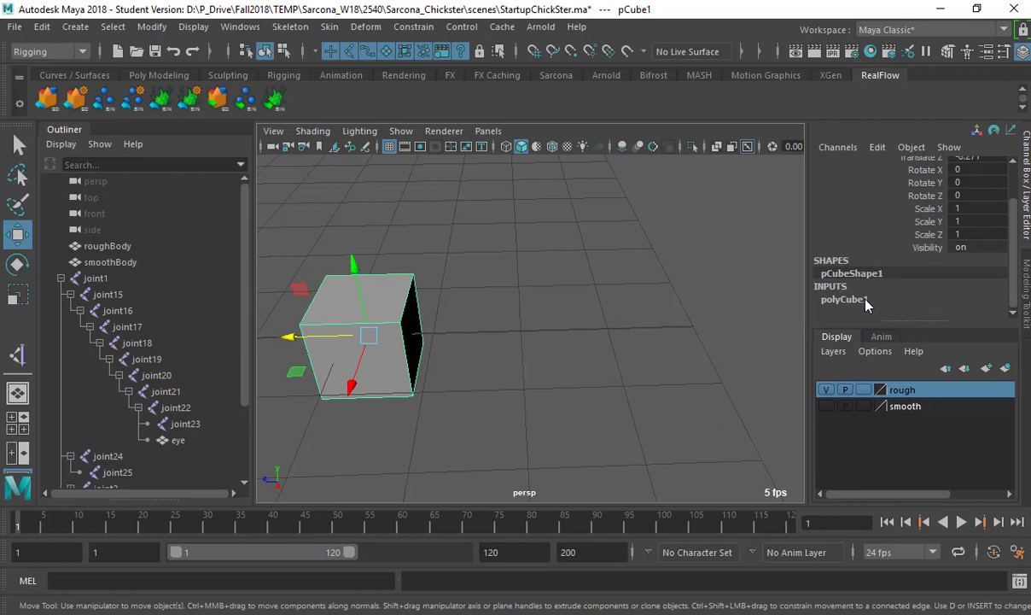
pyautogui.click(867, 300)
pyautogui.scroll(-2, 871, 298)
pyautogui.moveTo(943, 280); pyautogui.dragTo(886, 292)
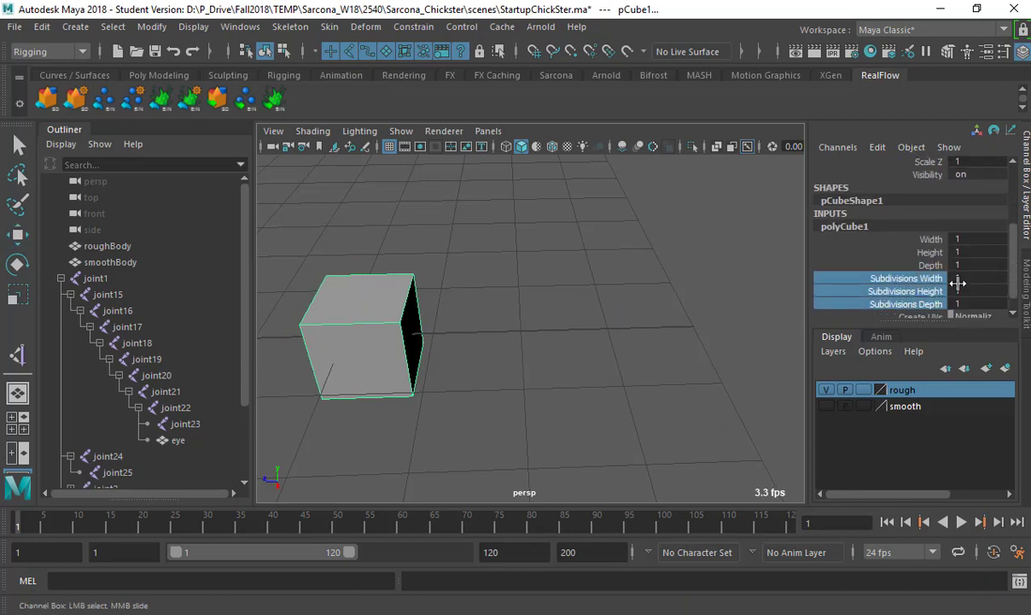
pyautogui.click(960, 305)
pyautogui.write('3')
pyautogui.press('Return')
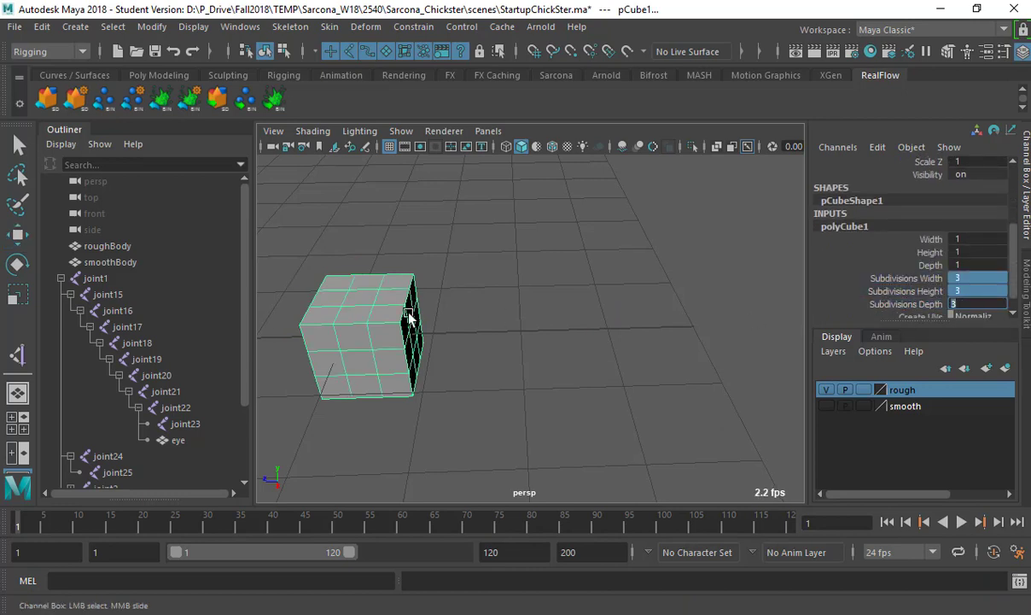
# Step: Scale the cube uniformly to about 2.4 and move it along Z to about -9.97
pyautogui.click(382, 301)
pyautogui.press('w')
pyautogui.press('r')
pyautogui.moveTo(369, 335); pyautogui.dragTo(414, 333)
pyautogui.press('w')
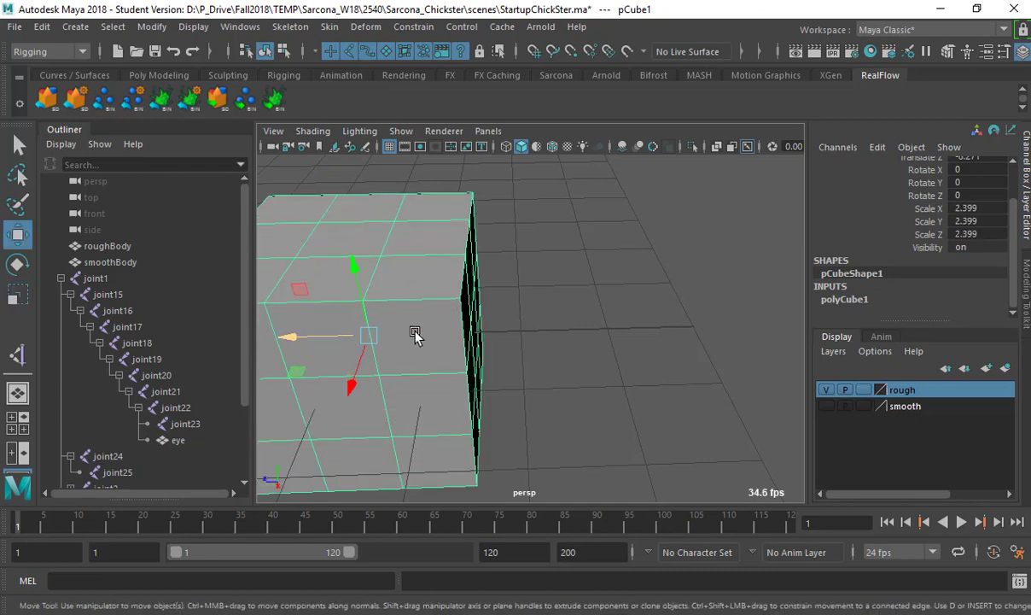
pyautogui.moveTo(317, 336); pyautogui.dragTo(467, 334)
pyautogui.keyDown('alt'); pyautogui.moveTo(467, 335); pyautogui.dragTo(412, 301, button='right'); pyautogui.keyUp('alt')
pyautogui.keyDown('alt'); pyautogui.moveTo(412, 302); pyautogui.dragTo(440, 227); pyautogui.keyUp('alt')
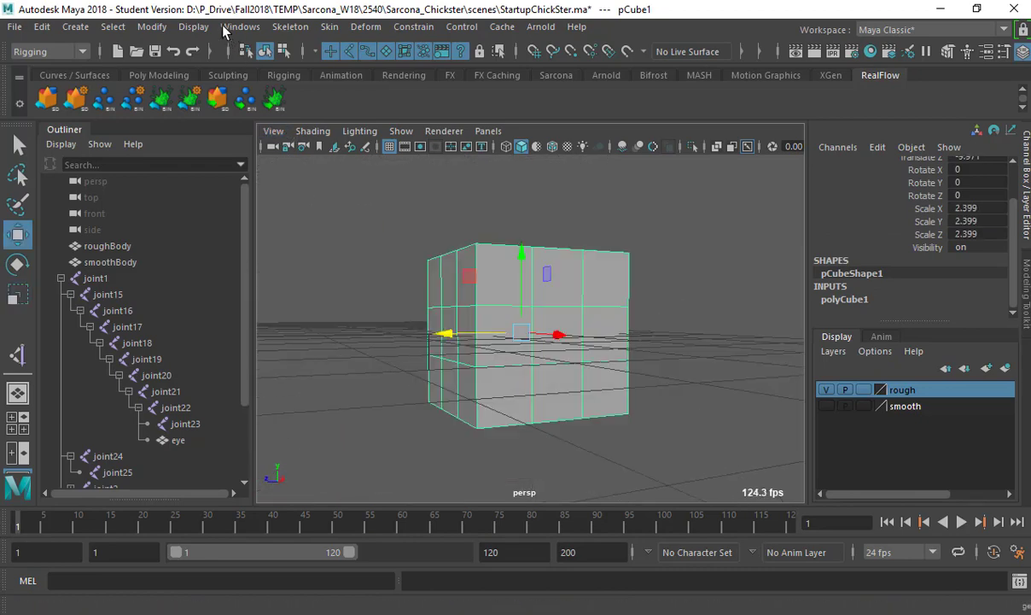
# Step: Open the Shape Editor and create a blend shape deformer for the subdivided cube
pyautogui.click(193, 27)
pyautogui.moveTo(246, 28)
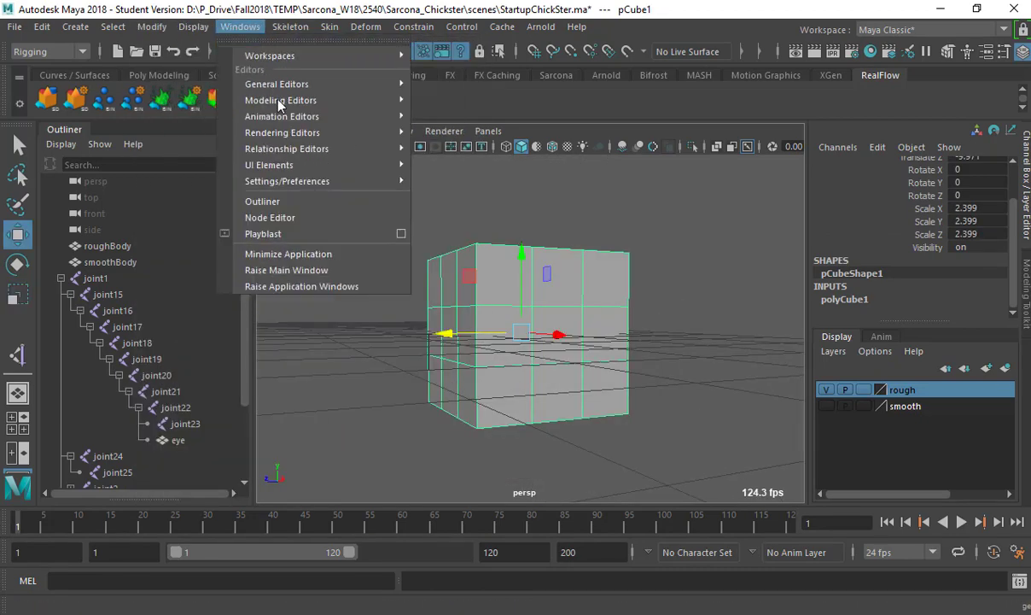
pyautogui.moveTo(346, 113)
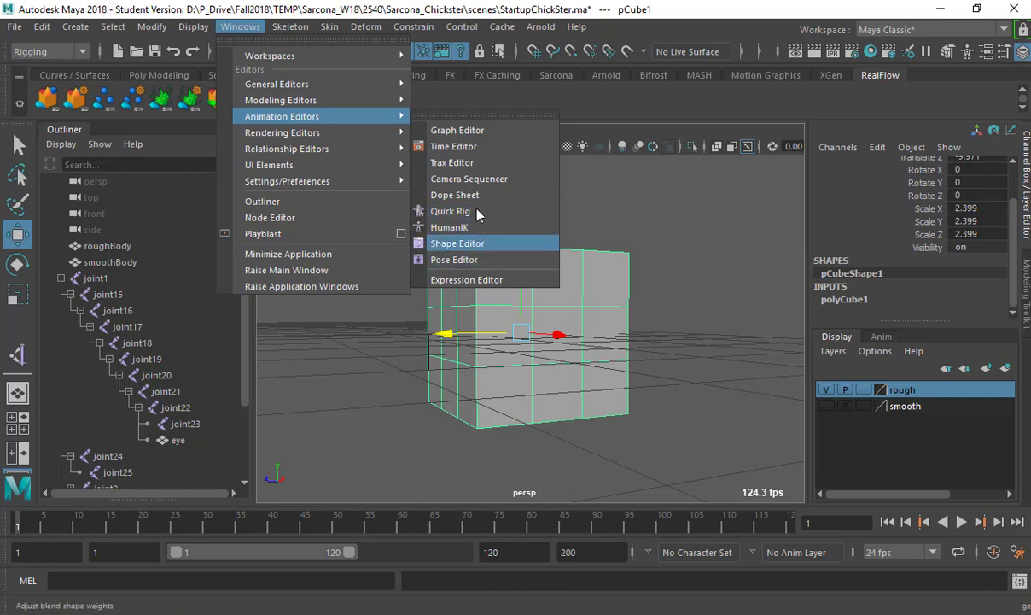
pyautogui.moveTo(368, 99)
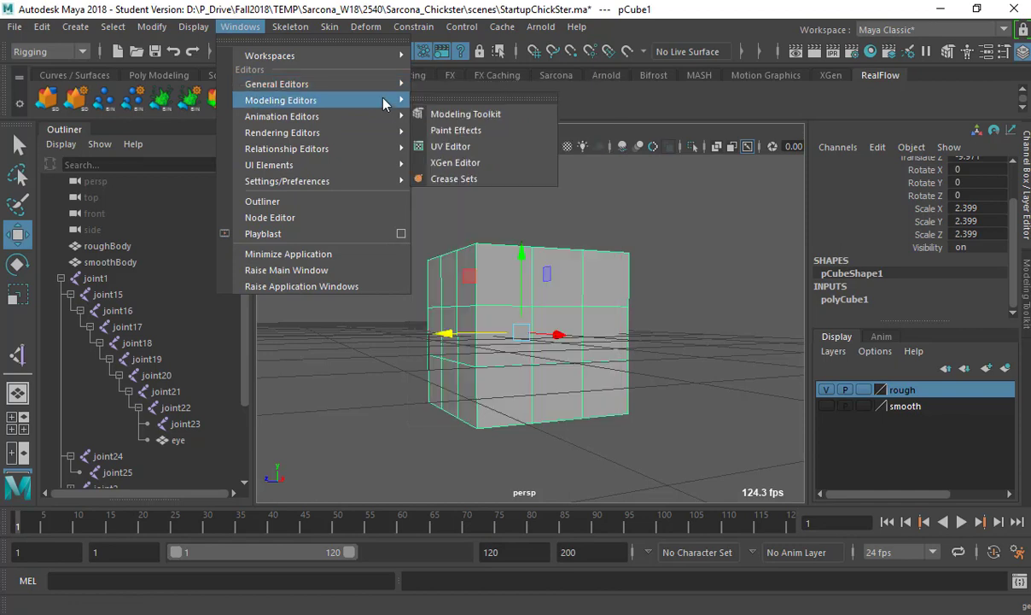
pyautogui.moveTo(382, 166)
pyautogui.moveTo(365, 115)
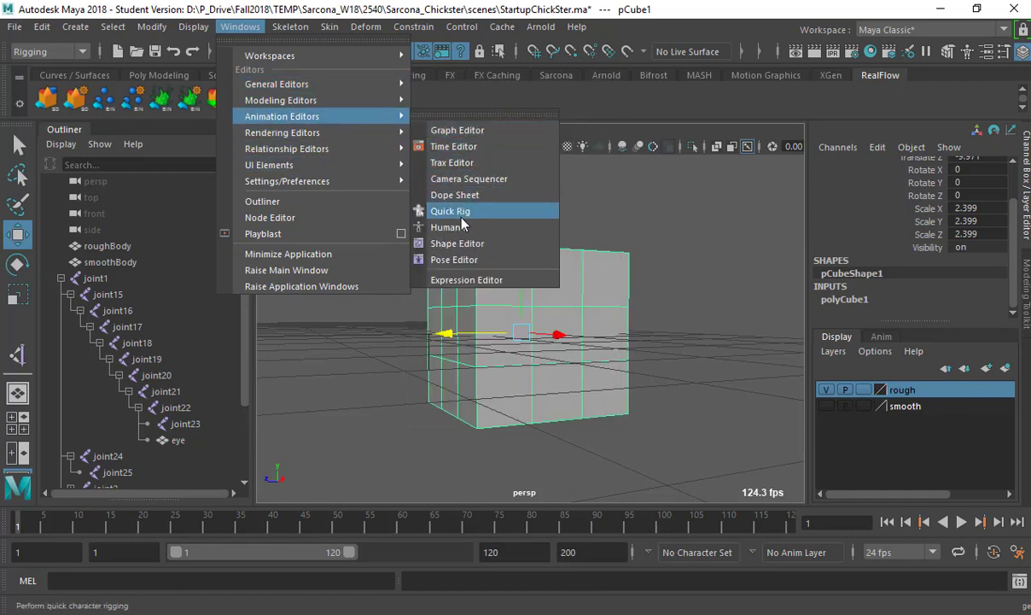
pyautogui.click(459, 243)
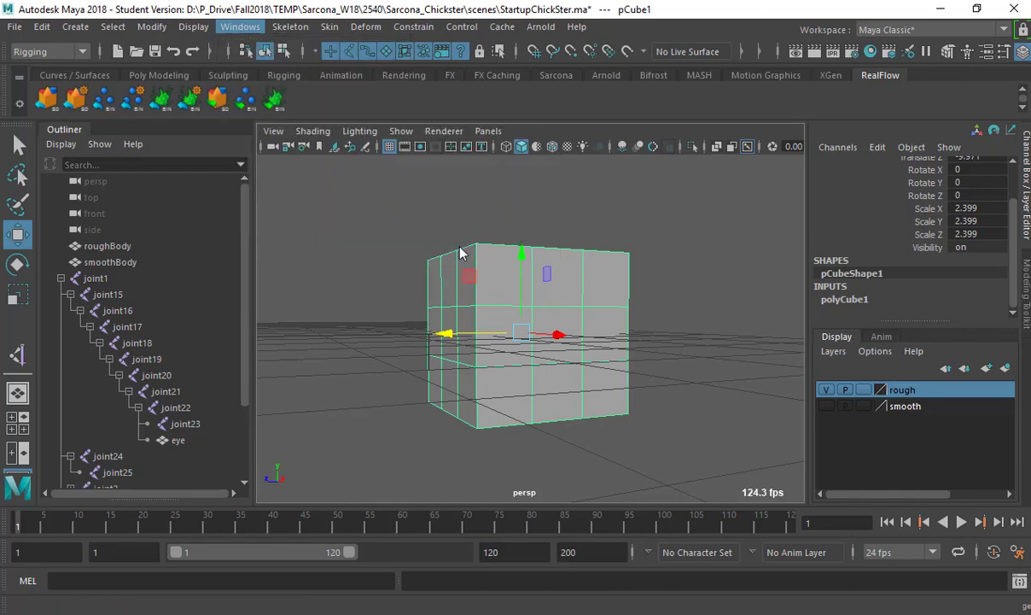
pyautogui.moveTo(439, 191); pyautogui.dragTo(300, 60)
pyautogui.click(71, 90)
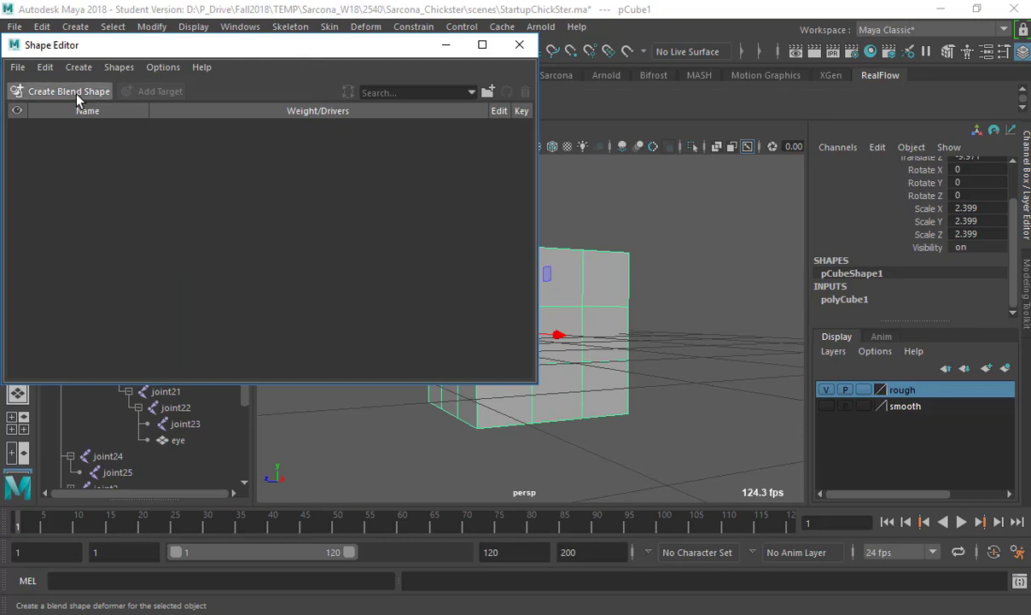
# Step: Add a target shape to the cube's blend shape deformer
pyautogui.keyDown('alt'); pyautogui.moveTo(622, 241); pyautogui.dragTo(684, 245); pyautogui.keyUp('alt')
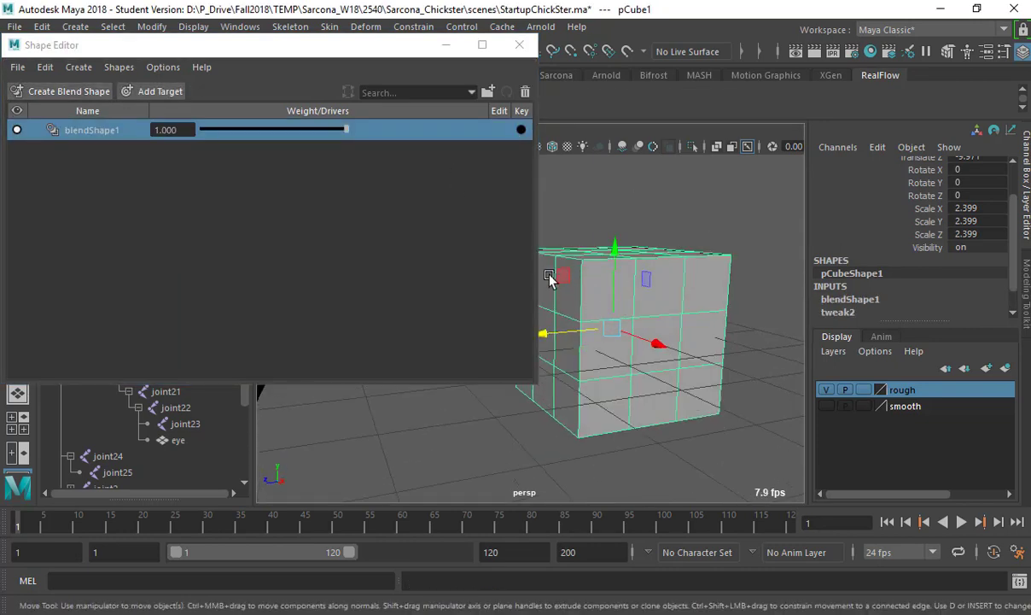
pyautogui.click(167, 96)
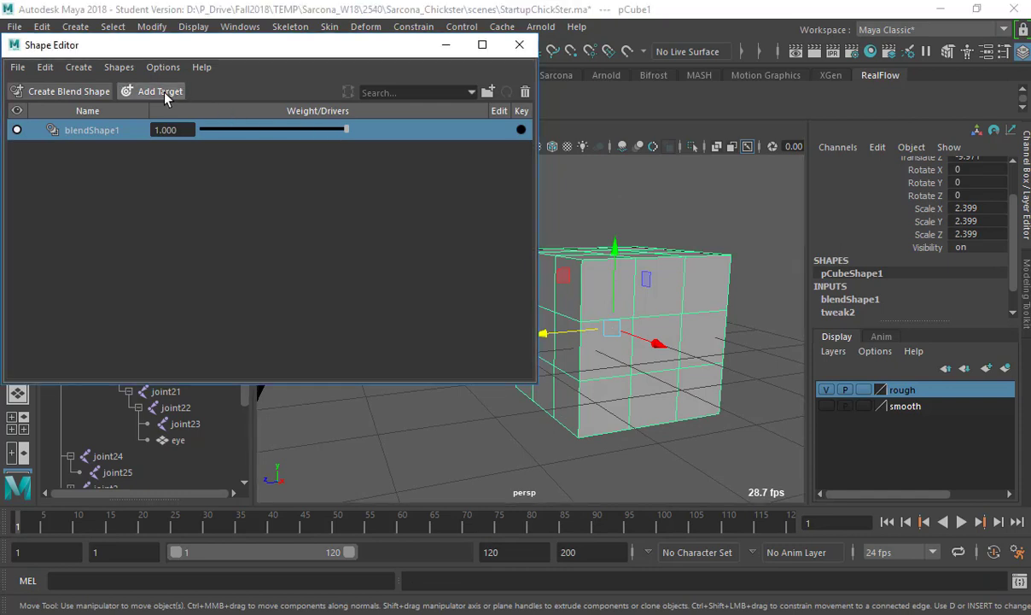
pyautogui.click(87, 128)
pyautogui.click(98, 151)
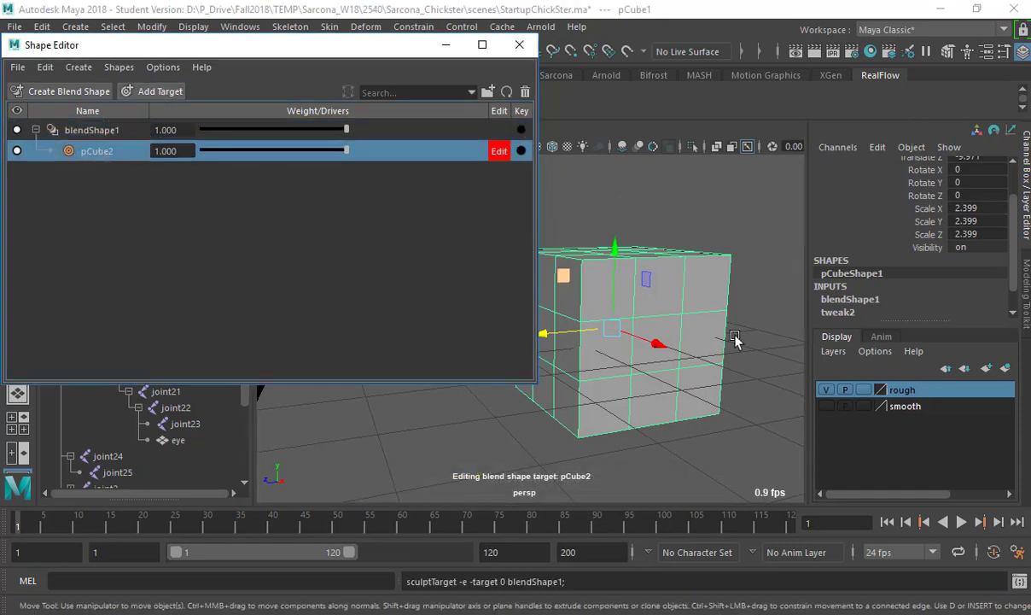
# Step: With the new target in edit mode, pull the centre faces of one side and the top of the cube outward
pyautogui.moveTo(679, 314); pyautogui.dragTo(660, 307, button='middle')
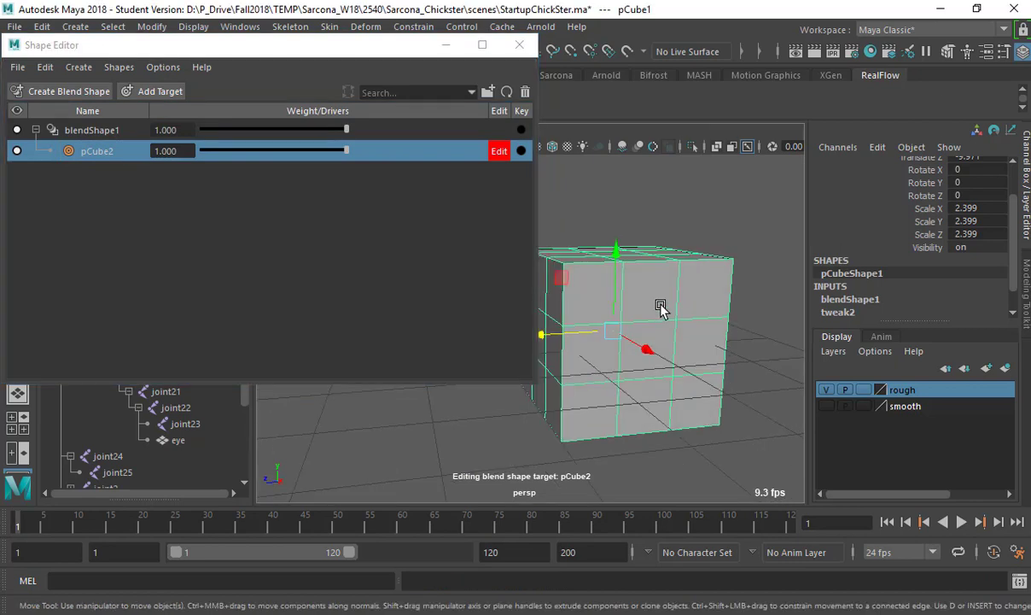
pyautogui.moveTo(661, 185); pyautogui.dragTo(660, 228, button='right')
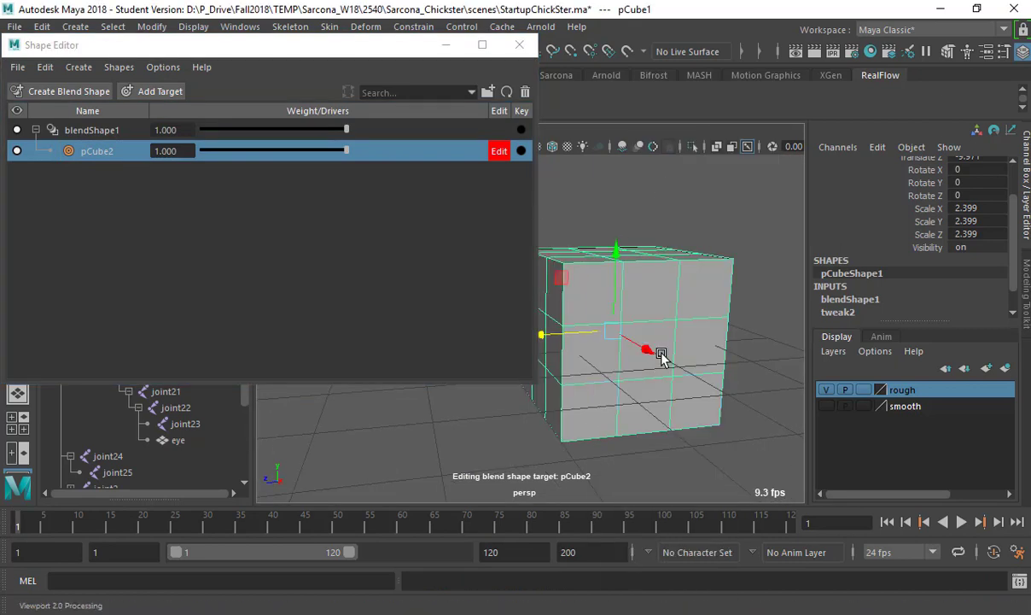
pyautogui.click(662, 357)
pyautogui.moveTo(691, 374); pyautogui.dragTo(736, 406)
pyautogui.moveTo(666, 410)
pyautogui.keyDown('alt'); pyautogui.mouseDown()
pyautogui.moveTo(706, 436)
pyautogui.moveTo(682, 411)
pyautogui.mouseUp(); pyautogui.keyUp('alt')
pyautogui.click(580, 289)
pyautogui.moveTo(644, 307); pyautogui.dragTo(638, 260)
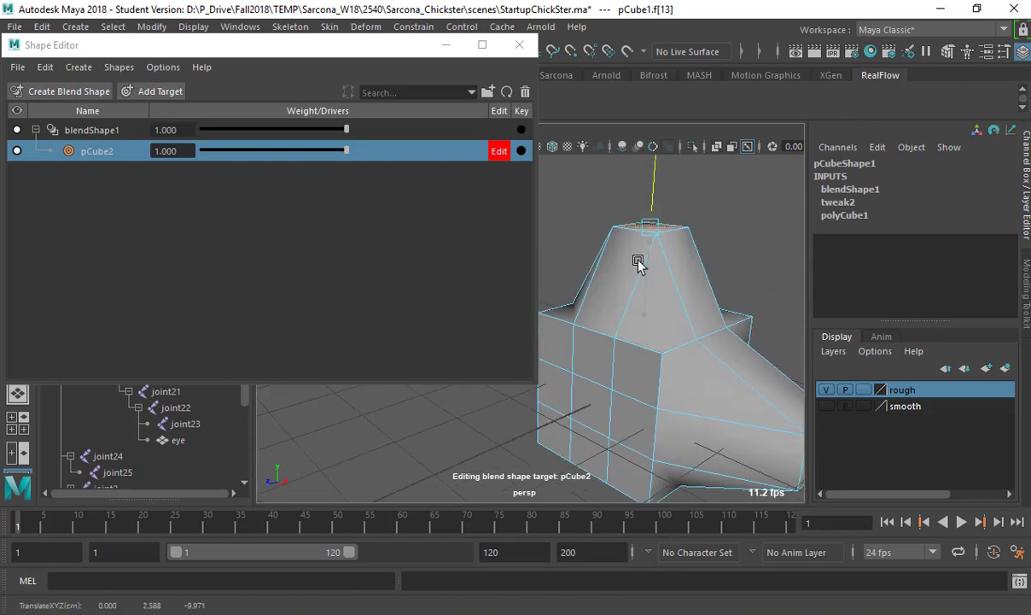
# Step: Pull the centre faces of two more sides and the underside of the cube outward
pyautogui.click(587, 389)
pyautogui.moveTo(553, 419); pyautogui.dragTo(442, 467)
pyautogui.keyDown('alt'); pyautogui.moveTo(702, 319); pyautogui.dragTo(603, 368); pyautogui.keyUp('alt')
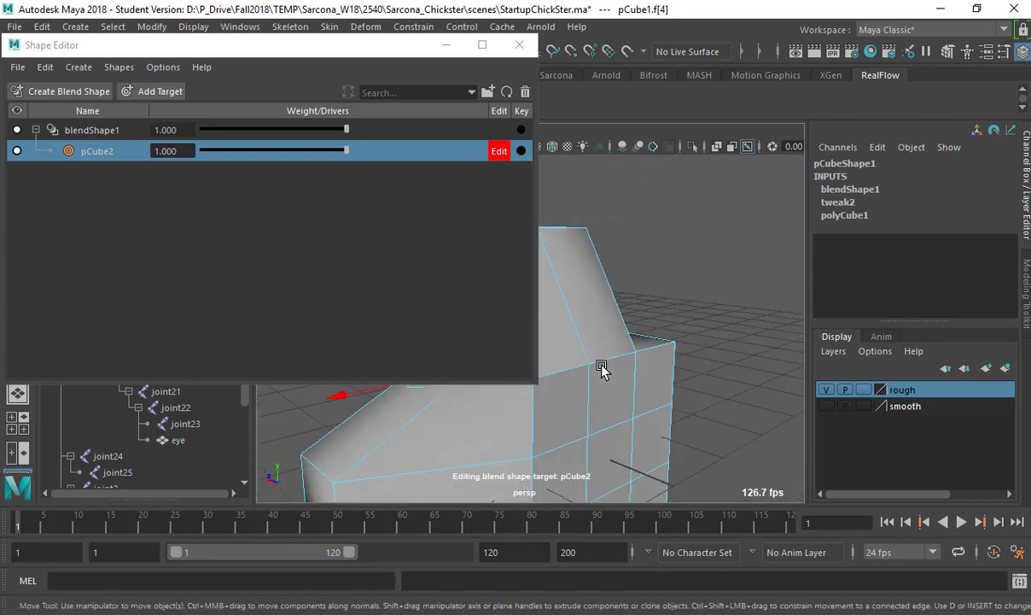
pyautogui.click(607, 452)
pyautogui.moveTo(557, 440); pyautogui.dragTo(678, 413)
pyautogui.keyDown('alt'); pyautogui.moveTo(689, 368); pyautogui.dragTo(613, 325); pyautogui.keyUp('alt')
pyautogui.click(613, 325)
pyautogui.moveTo(610, 282); pyautogui.dragTo(617, 365)
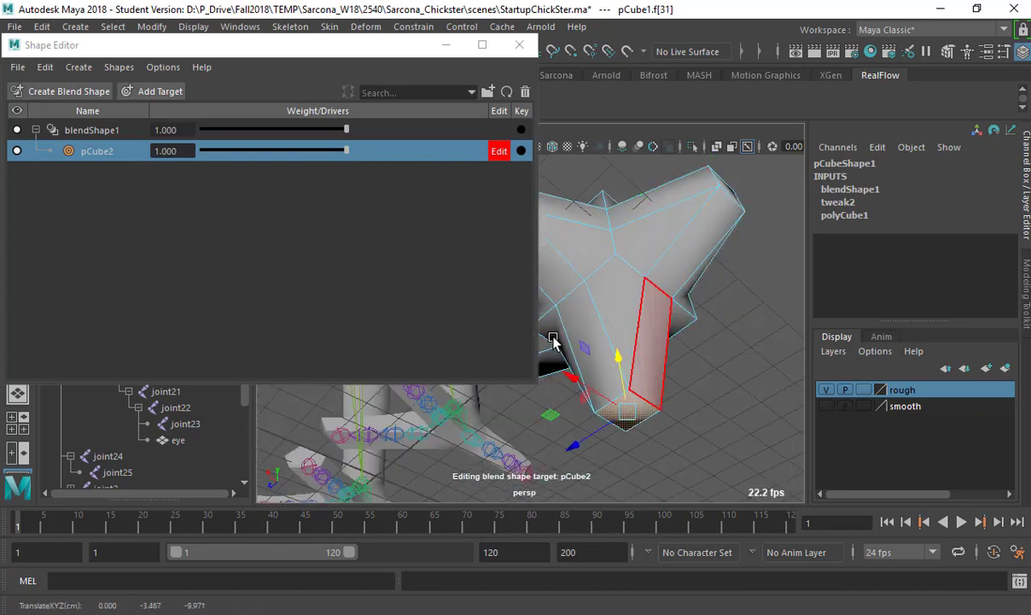
# Step: Return the cube to object mode, preview the blend by varying the target's weight, and close the Shape Editor
pyautogui.keyDown('alt'); pyautogui.moveTo(553, 342); pyautogui.dragTo(628, 333); pyautogui.keyUp('alt')
pyautogui.click(606, 351)
pyautogui.press('F8')
pyautogui.keyDown('alt'); pyautogui.moveTo(665, 301); pyautogui.dragTo(657, 322); pyautogui.keyUp('alt')
pyautogui.keyDown('alt'); pyautogui.moveTo(658, 322); pyautogui.dragTo(408, 186, button='right'); pyautogui.keyUp('alt')
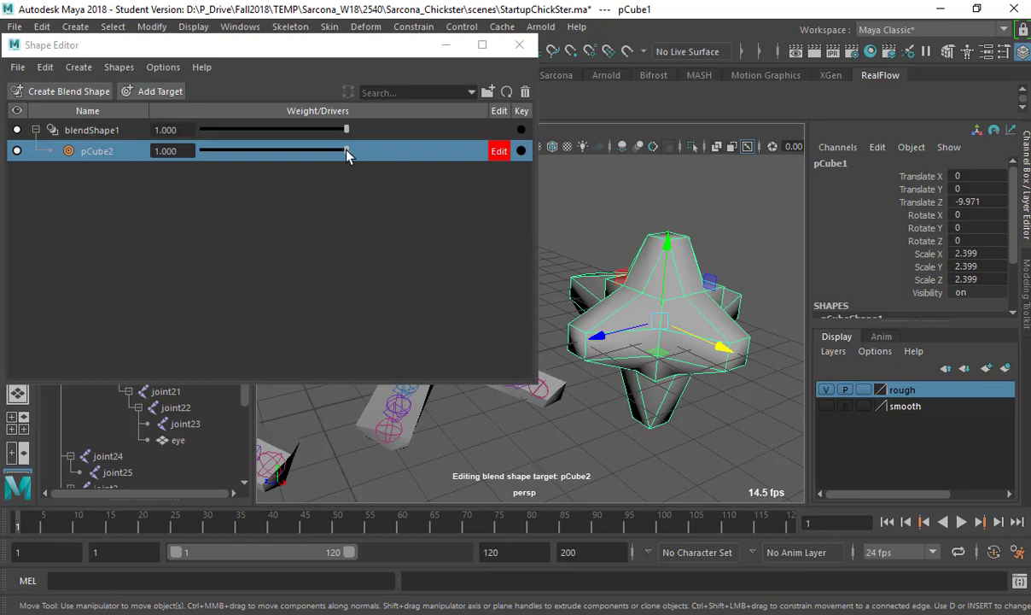
pyautogui.moveTo(347, 150); pyautogui.dragTo(552, 155)
pyautogui.click(519, 44)
pyautogui.click(586, 226)
# Step: Examine the roughBody mesh around the bird's head and eye up close, and view the neck and head in textured display
pyautogui.keyDown('alt'); pyautogui.moveTo(586, 225); pyautogui.dragTo(457, 189, button='right'); pyautogui.keyUp('alt')
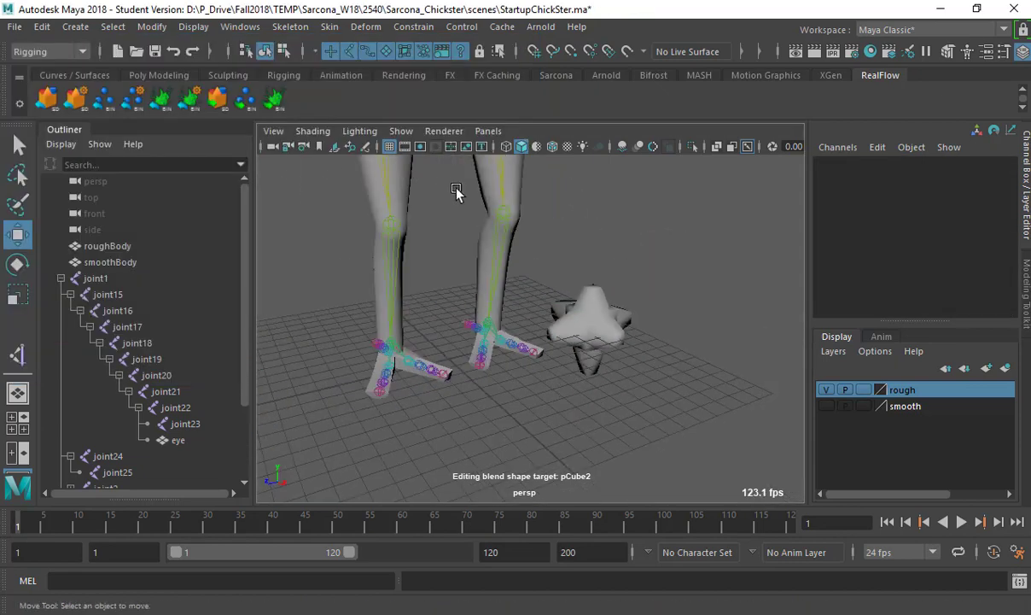
pyautogui.keyDown('alt'); pyautogui.moveTo(401, 184); pyautogui.dragTo(387, 341, button='middle'); pyautogui.keyUp('alt')
pyautogui.keyDown('alt'); pyautogui.moveTo(386, 341); pyautogui.dragTo(350, 298, button='right'); pyautogui.keyUp('alt')
pyautogui.keyDown('alt'); pyautogui.moveTo(410, 307); pyautogui.dragTo(430, 437, button='middle'); pyautogui.keyUp('alt')
pyautogui.keyDown('alt'); pyautogui.moveTo(430, 438); pyautogui.dragTo(596, 325, button='right'); pyautogui.keyUp('alt')
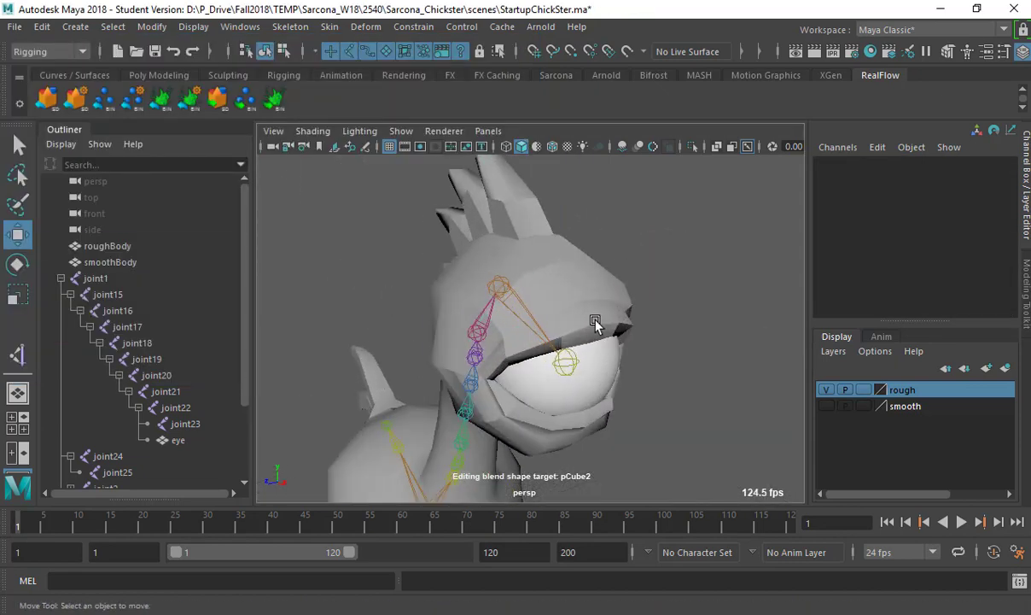
pyautogui.click(596, 322)
pyautogui.keyDown('alt'); pyautogui.moveTo(593, 342); pyautogui.dragTo(649, 329); pyautogui.keyUp('alt')
pyautogui.keyDown('alt'); pyautogui.moveTo(649, 329); pyautogui.dragTo(527, 482, button='middle'); pyautogui.keyUp('alt')
pyautogui.keyDown('alt'); pyautogui.moveTo(527, 482); pyautogui.dragTo(651, 382, button='right'); pyautogui.keyUp('alt')
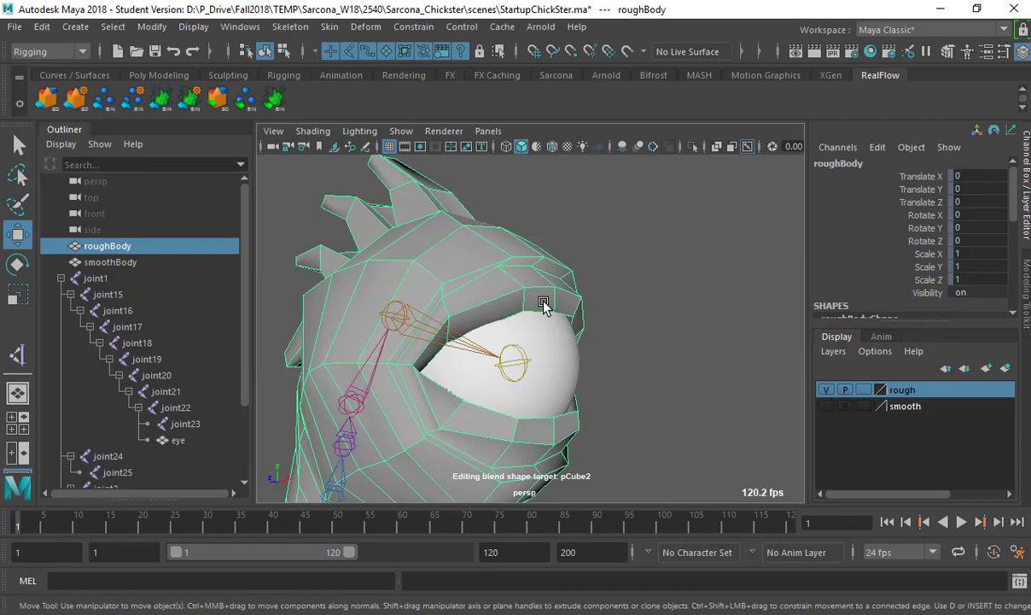
pyautogui.keyDown('alt'); pyautogui.moveTo(653, 358); pyautogui.dragTo(534, 305, button='right'); pyautogui.keyUp('alt')
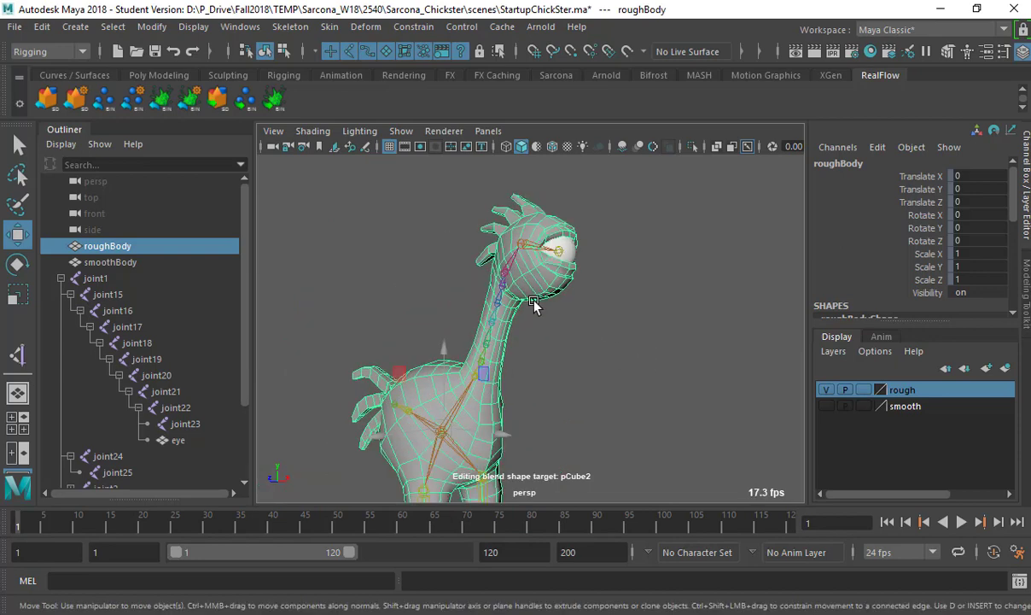
pyautogui.press('6')
pyautogui.moveTo(540, 299)
pyautogui.keyDown('alt'); pyautogui.mouseDown()
pyautogui.moveTo(559, 341)
pyautogui.moveTo(647, 357)
pyautogui.moveTo(621, 305)
pyautogui.mouseUp(); pyautogui.keyUp('alt')
pyautogui.click(331, 183)
pyautogui.click(151, 27)
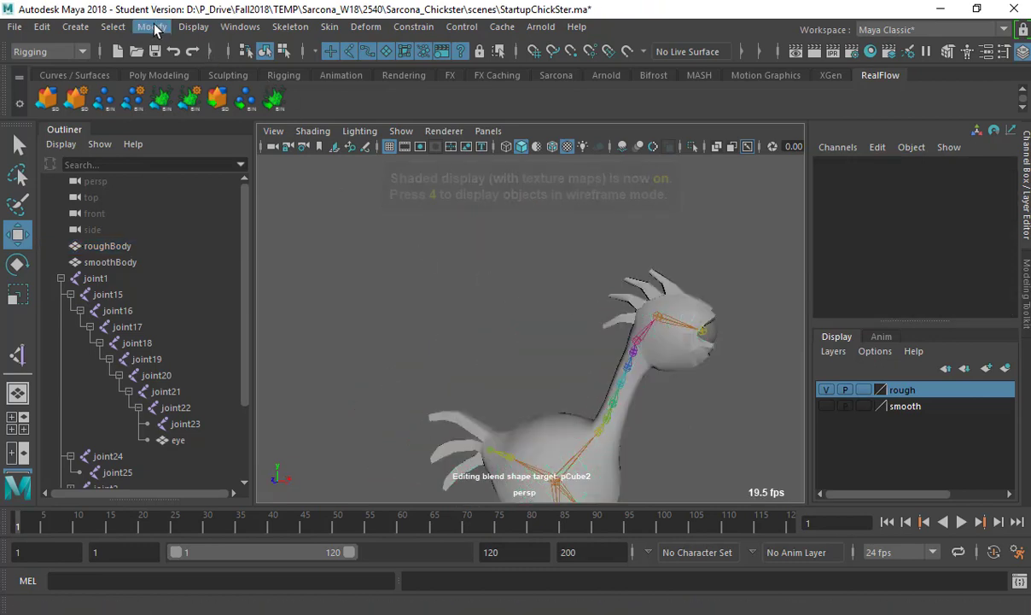
pyautogui.moveTo(240, 27)
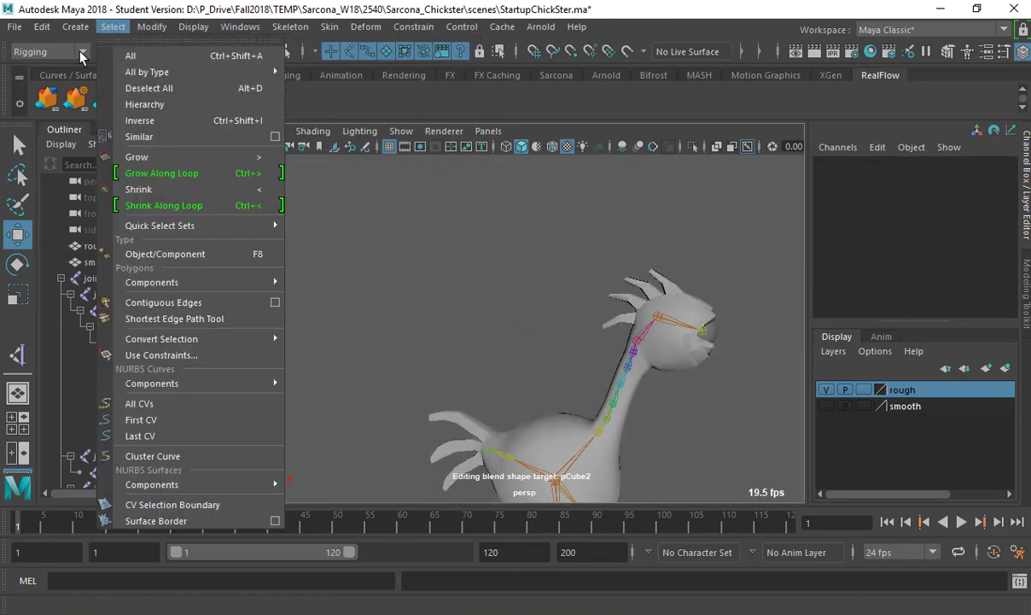
pyautogui.click(76, 51)
pyautogui.click(53, 101)
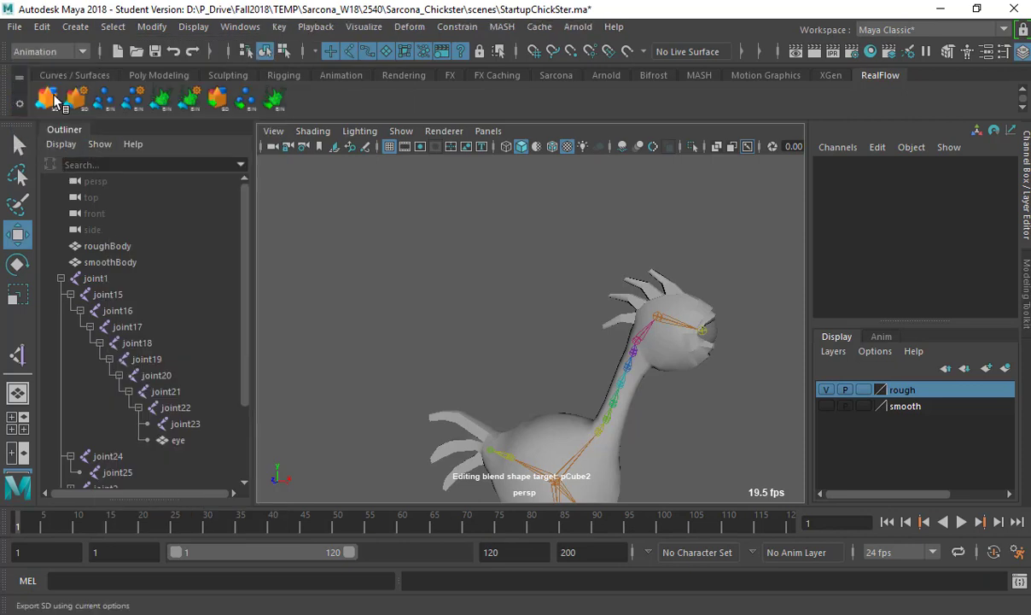
pyautogui.click(52, 96)
pyautogui.click(51, 55)
pyautogui.click(51, 57)
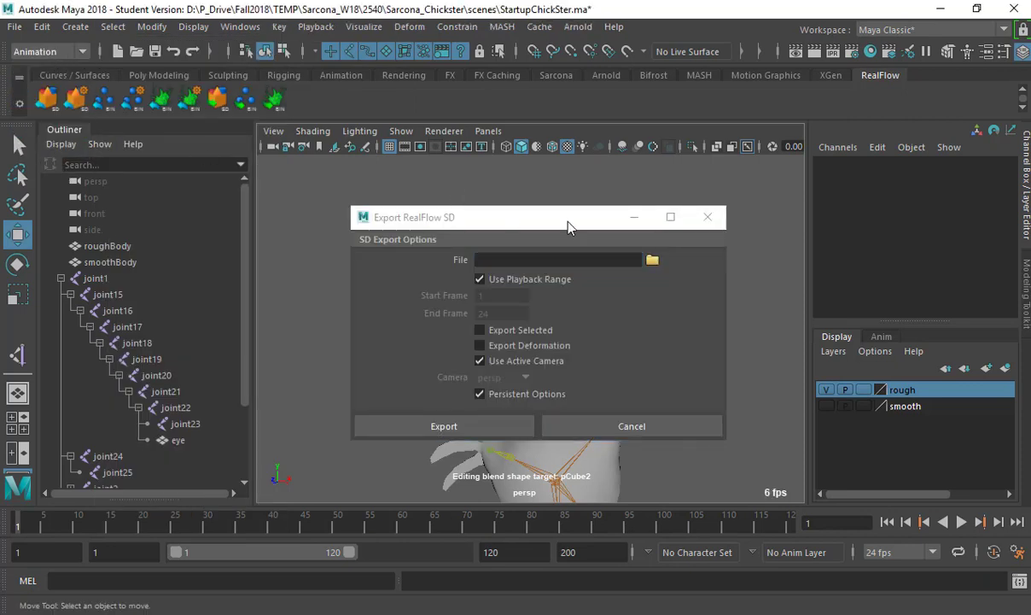
pyautogui.click(706, 217)
# Step: Switch to the FX toolset and look through the available nHair commands
pyautogui.click(53, 51)
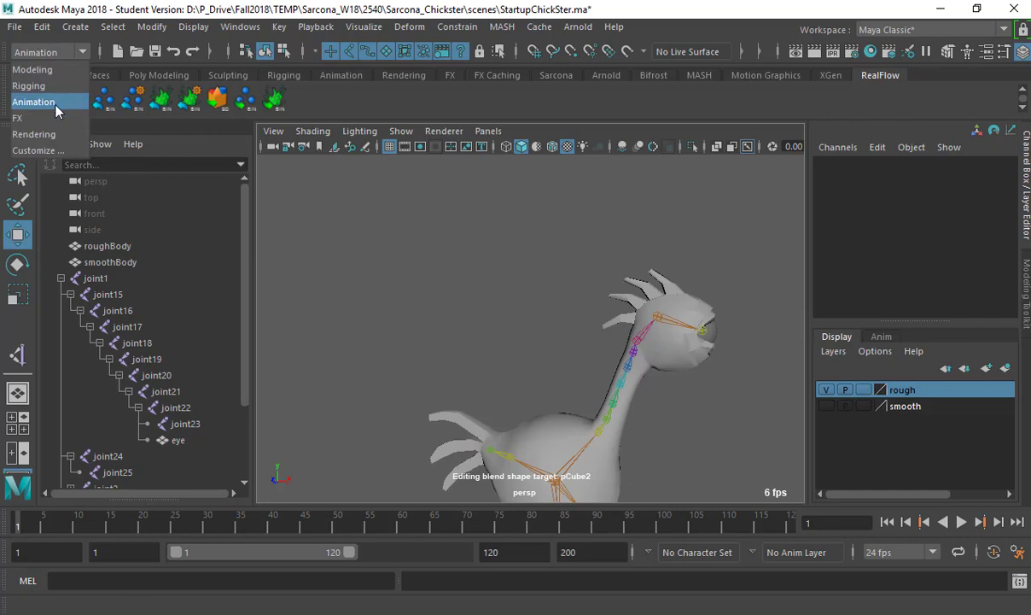
pyautogui.click(19, 117)
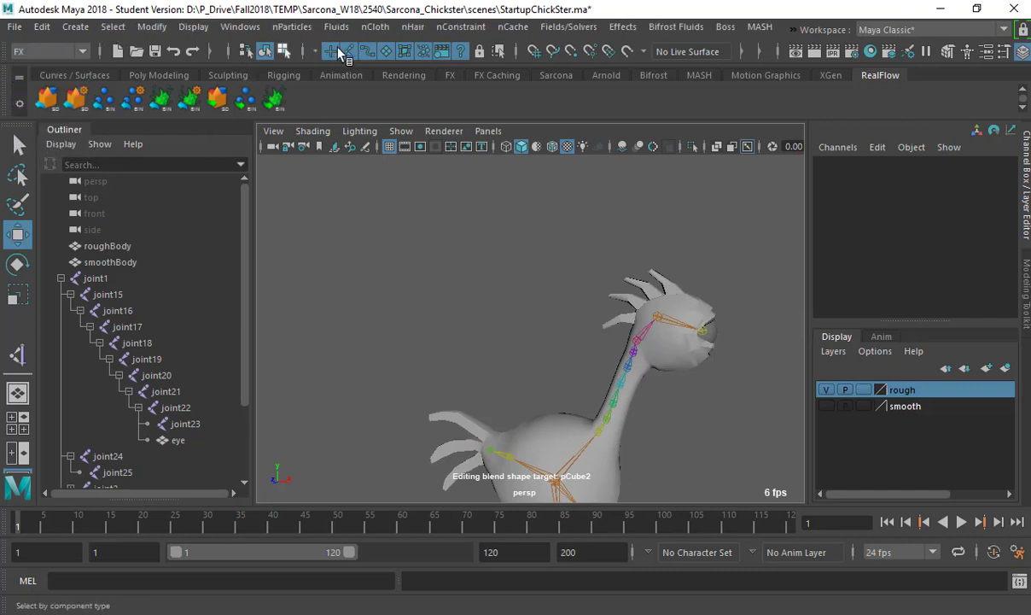
pyautogui.click(414, 26)
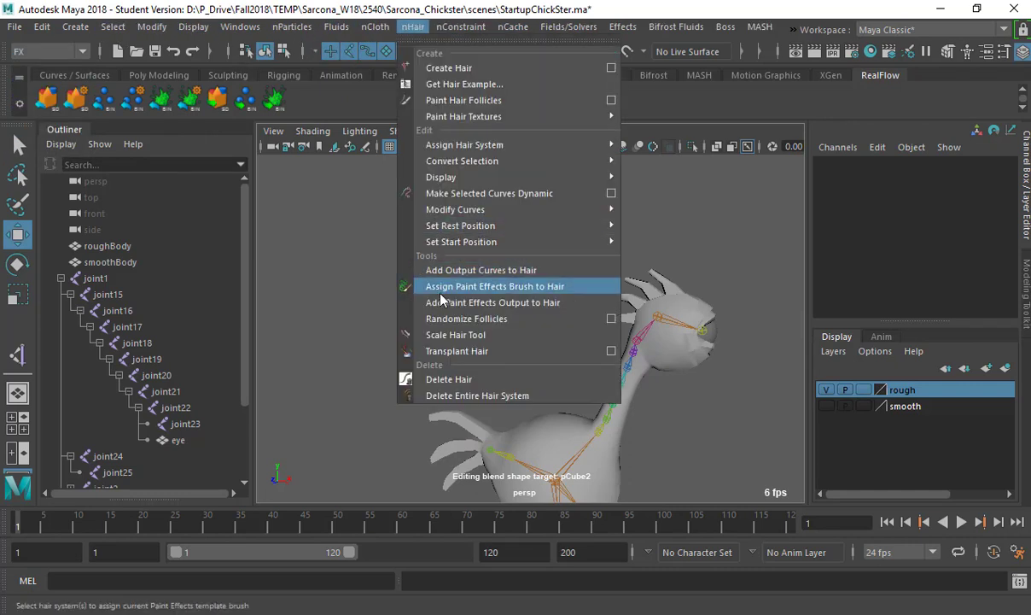
# Step: Draw an arching five-point CV curve in the front view, above and behind the bird's tail feathers
pyautogui.click(75, 27)
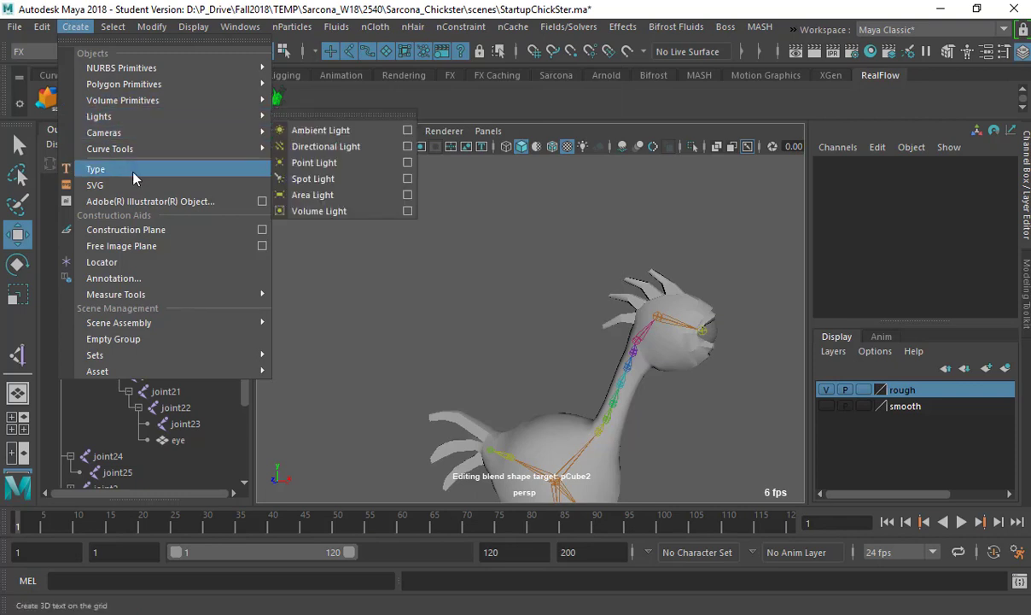
pyautogui.moveTo(147, 149)
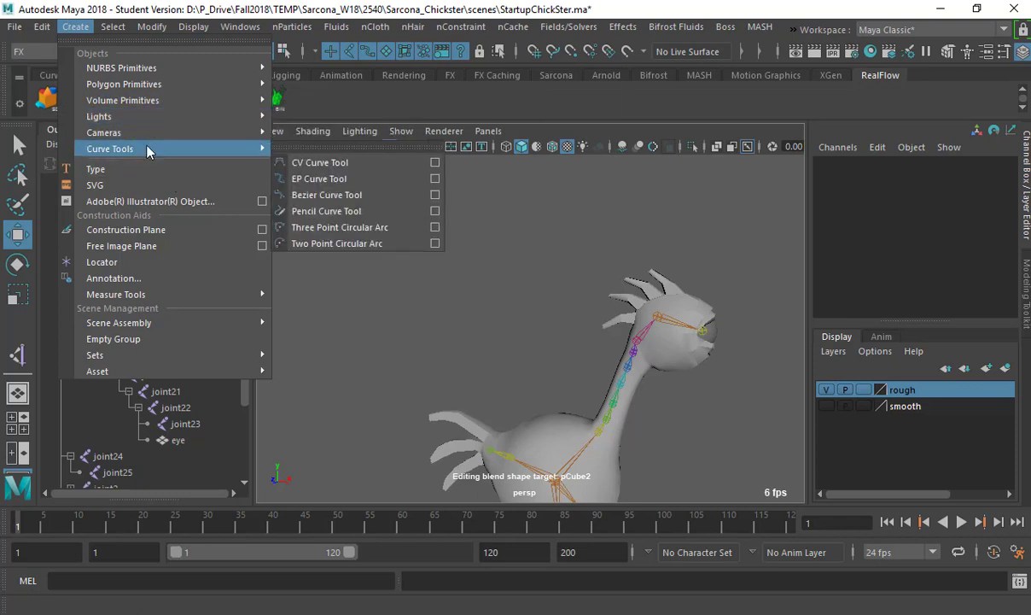
pyautogui.click(309, 164)
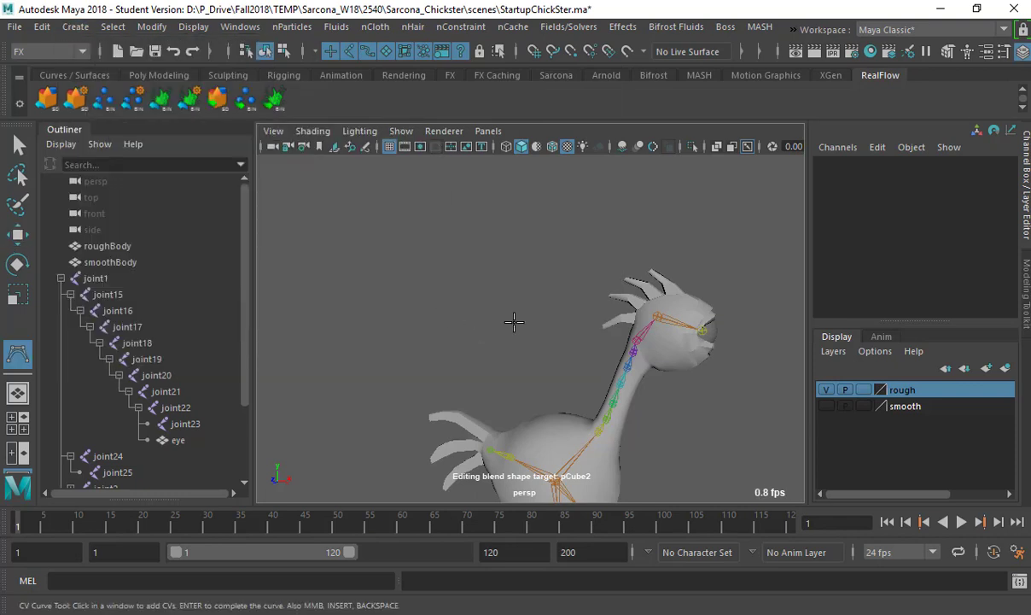
pyautogui.press('space')
pyautogui.moveTo(514, 322); pyautogui.dragTo(516, 367)
pyautogui.keyDown('alt'); pyautogui.moveTo(334, 265); pyautogui.dragTo(294, 260, button='right'); pyautogui.keyUp('alt')
pyautogui.keyDown('alt'); pyautogui.moveTo(402, 292); pyautogui.dragTo(458, 334, button='middle'); pyautogui.keyUp('alt')
pyautogui.keyDown('alt'); pyautogui.moveTo(363, 286); pyautogui.dragTo(411, 290, button='right'); pyautogui.keyUp('alt')
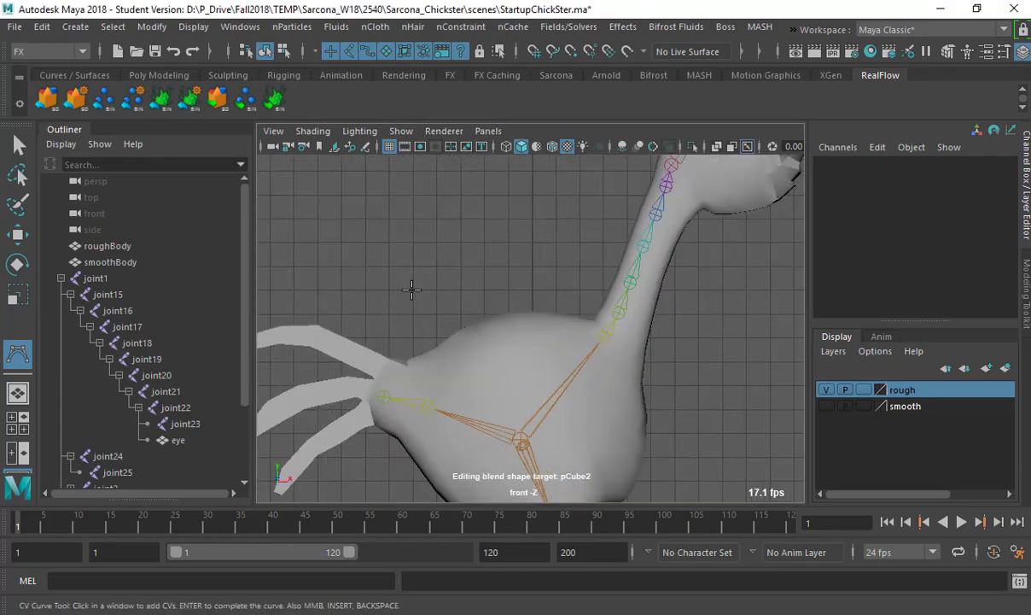
pyautogui.keyDown('alt'); pyautogui.moveTo(411, 289); pyautogui.dragTo(595, 273, button='middle'); pyautogui.keyUp('alt')
pyautogui.click(593, 249)
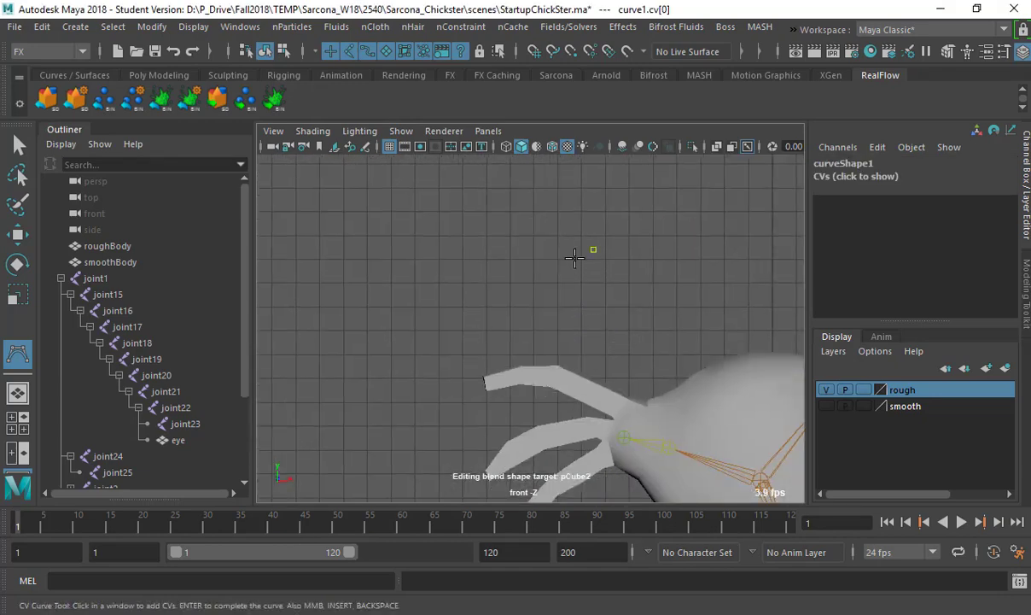
pyautogui.moveTo(484, 212); pyautogui.dragTo(368, 223)
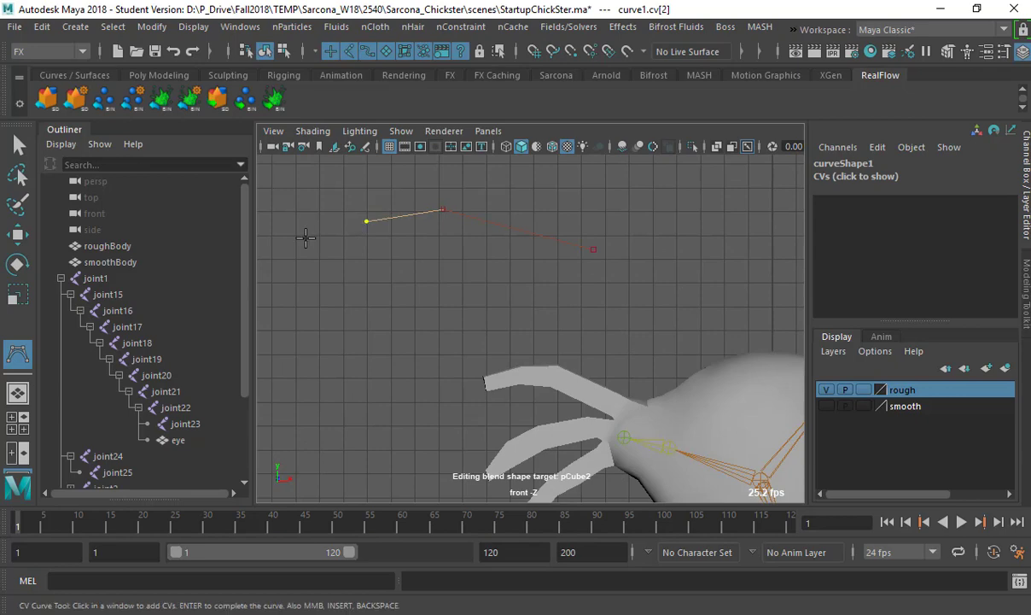
pyautogui.moveTo(271, 265); pyautogui.dragTo(258, 284)
pyautogui.keyDown('alt'); pyautogui.moveTo(278, 310); pyautogui.dragTo(421, 289, button='middle'); pyautogui.keyUp('alt')
pyautogui.moveTo(356, 301); pyautogui.dragTo(346, 328)
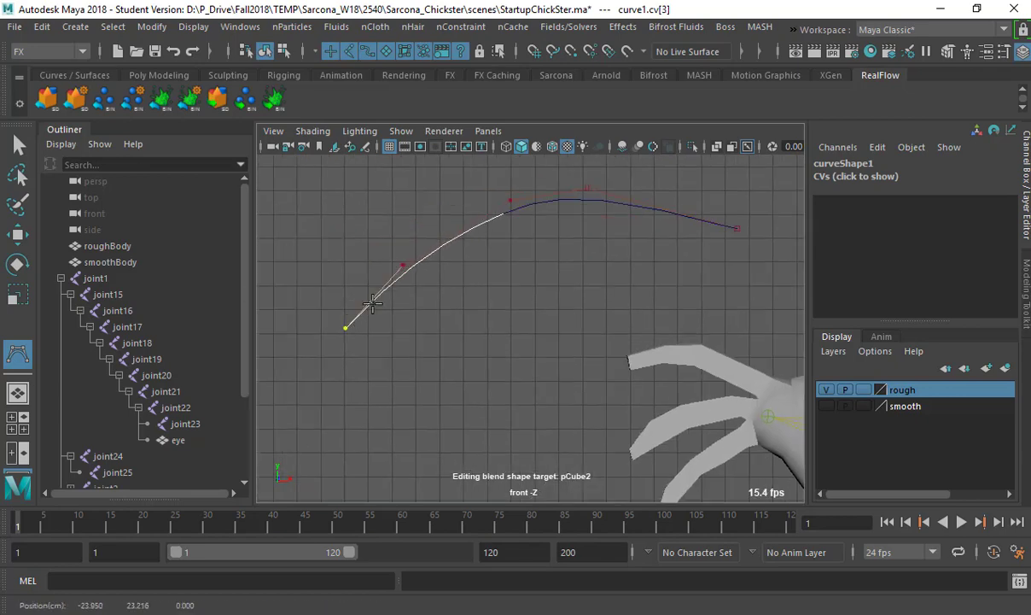
pyautogui.press('Return')
# Step: In the perspective view, make the new curve dynamic with NURBS curves output, attachment to selected surfaces and exact shape match
pyautogui.press('space')
pyautogui.moveTo(440, 280); pyautogui.dragTo(439, 254)
pyautogui.scroll(5, 512, 299)
pyautogui.keyDown('alt'); pyautogui.moveTo(359, 329); pyautogui.dragTo(494, 256, button='middle'); pyautogui.keyUp('alt')
pyautogui.click(413, 27)
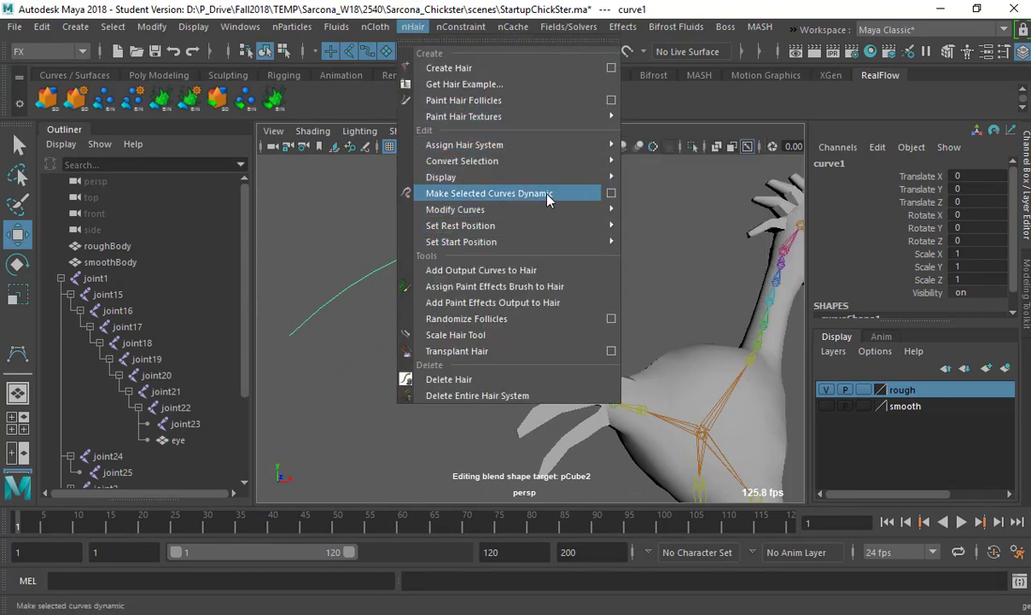
pyautogui.click(611, 193)
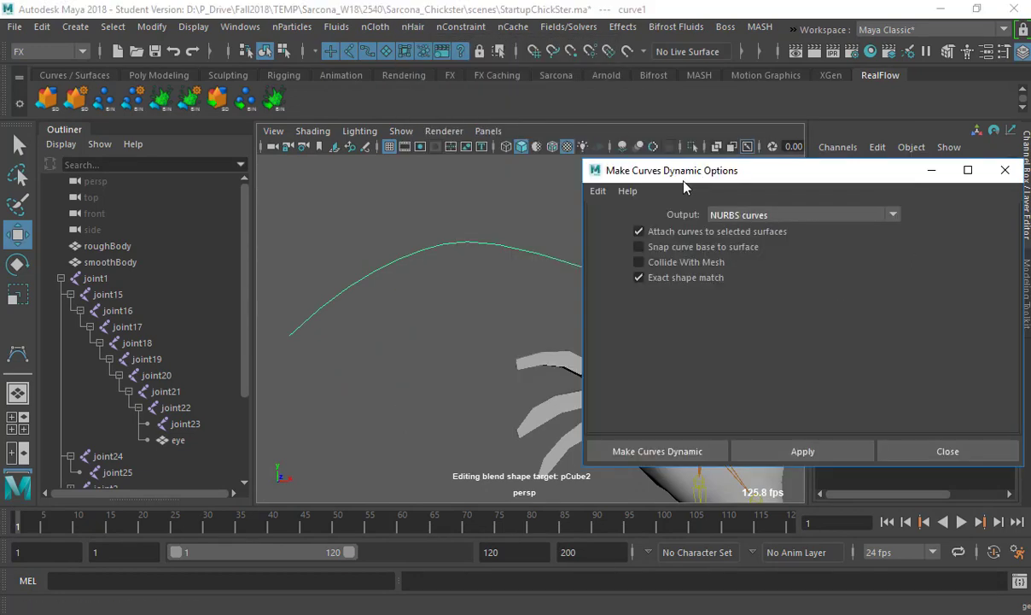
pyautogui.click(705, 450)
# Step: Play the dynamic curve's simulation briefly and stop it to check how the curve moves
pyautogui.keyDown('alt'); pyautogui.moveTo(596, 296); pyautogui.dragTo(659, 294); pyautogui.keyUp('alt')
pyautogui.hotkey('alt', 'v')
pyautogui.hotkey('alt', 'v')
# Step: Set the Point Lock of the dynamic output curve's follicle to Base
pyautogui.keyDown('alt'); pyautogui.moveTo(509, 261); pyautogui.dragTo(610, 329, button='right'); pyautogui.keyUp('alt')
pyautogui.keyDown('alt'); pyautogui.moveTo(427, 196); pyautogui.dragTo(582, 317, button='middle'); pyautogui.keyUp('alt')
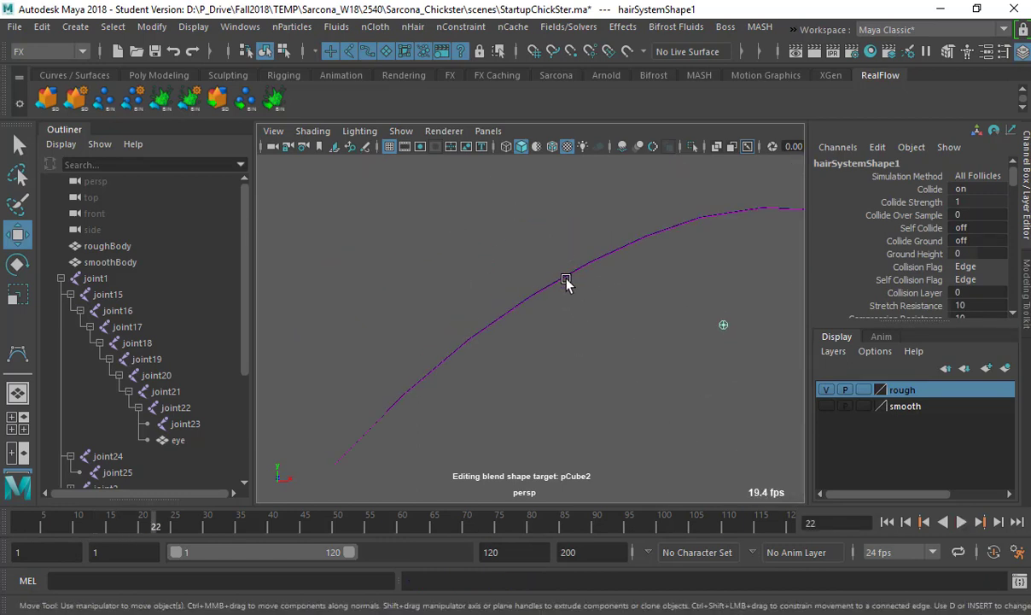
pyautogui.click(566, 282)
pyautogui.hotkey('ctrl', 'a')
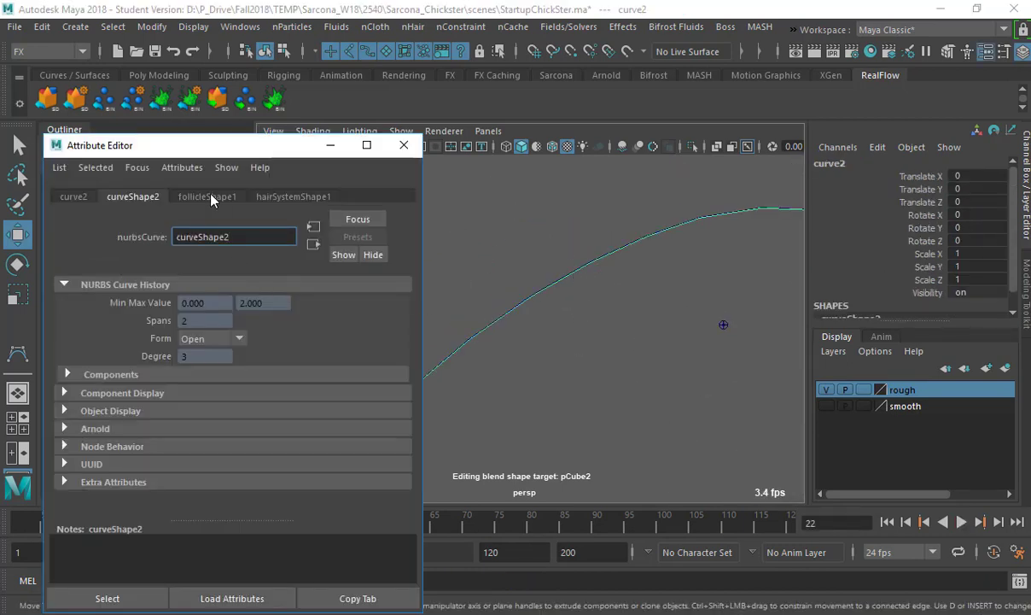
pyautogui.click(211, 197)
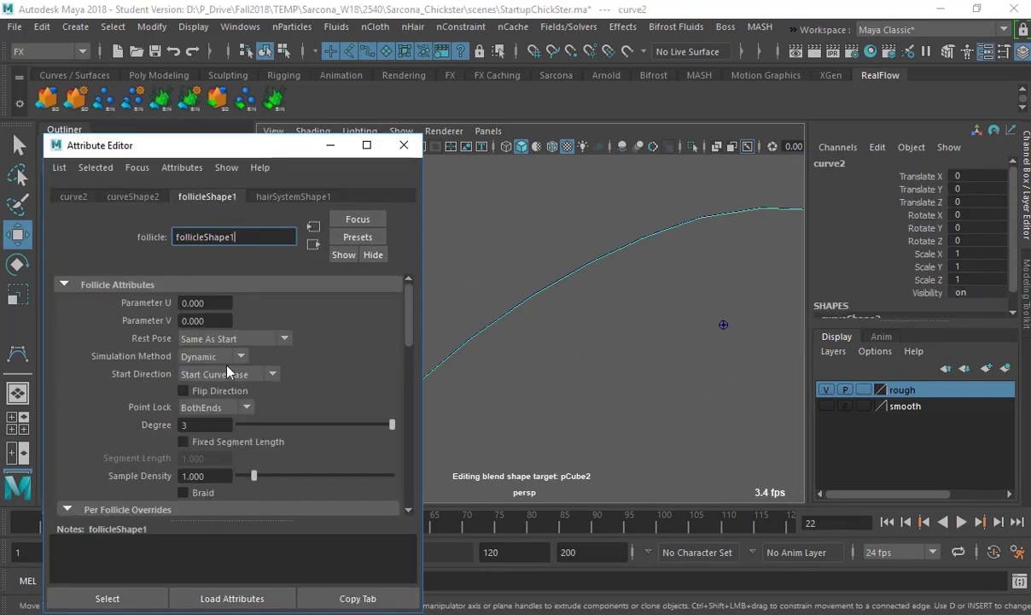
pyautogui.click(210, 409)
pyautogui.click(213, 441)
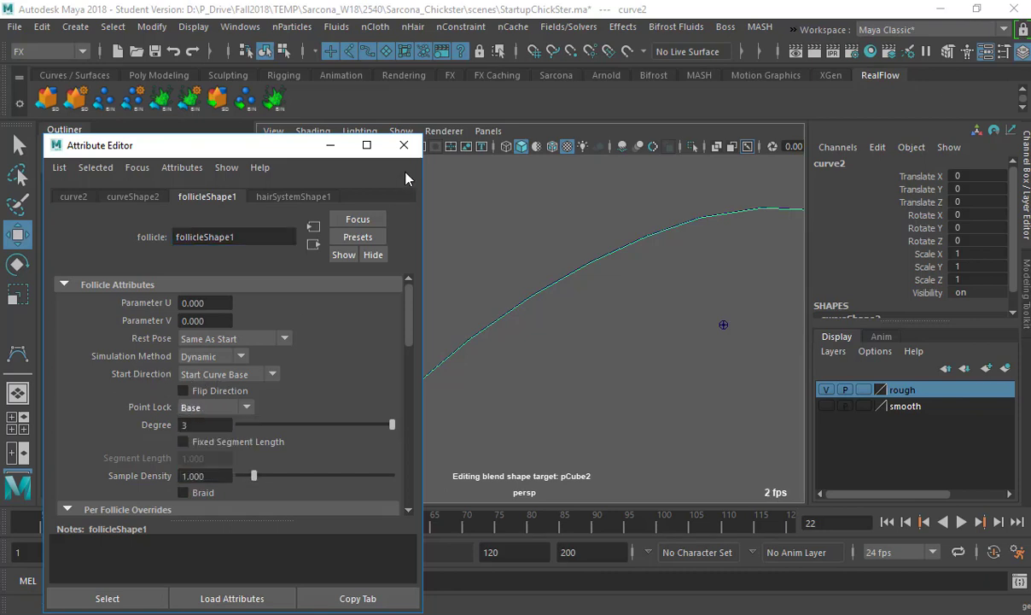
pyautogui.click(404, 144)
# Step: Play the curve simulation from the first frame with the whole curve in view, stop it and rewind to frame 1
pyautogui.click(887, 522)
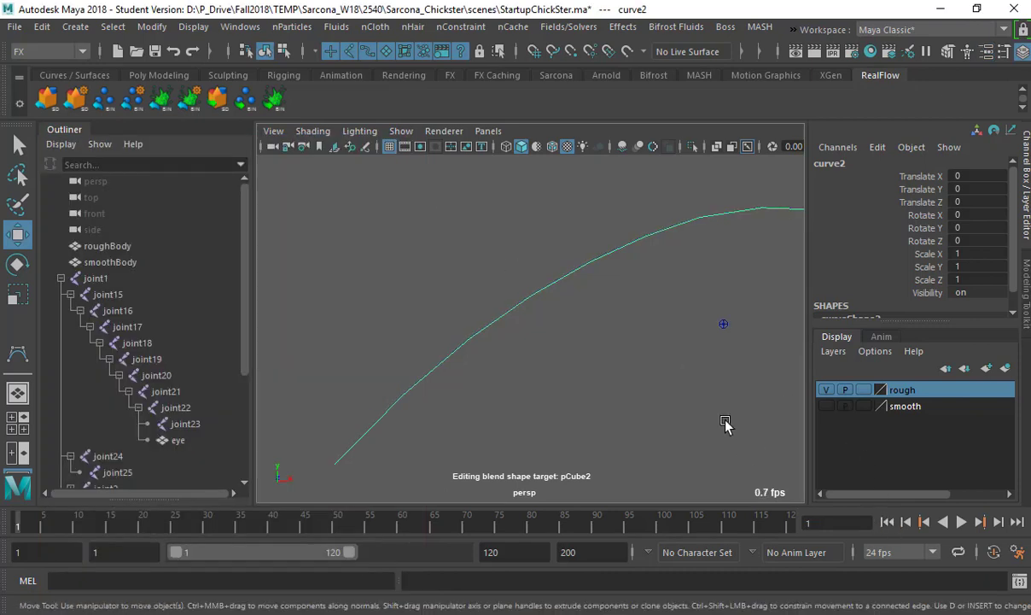
pyautogui.keyDown('alt'); pyautogui.moveTo(725, 424); pyautogui.dragTo(612, 347, button='right'); pyautogui.keyUp('alt')
pyautogui.keyDown('alt'); pyautogui.moveTo(612, 348); pyautogui.dragTo(603, 329, button='middle'); pyautogui.keyUp('alt')
pyautogui.hotkey('alt', 'v')
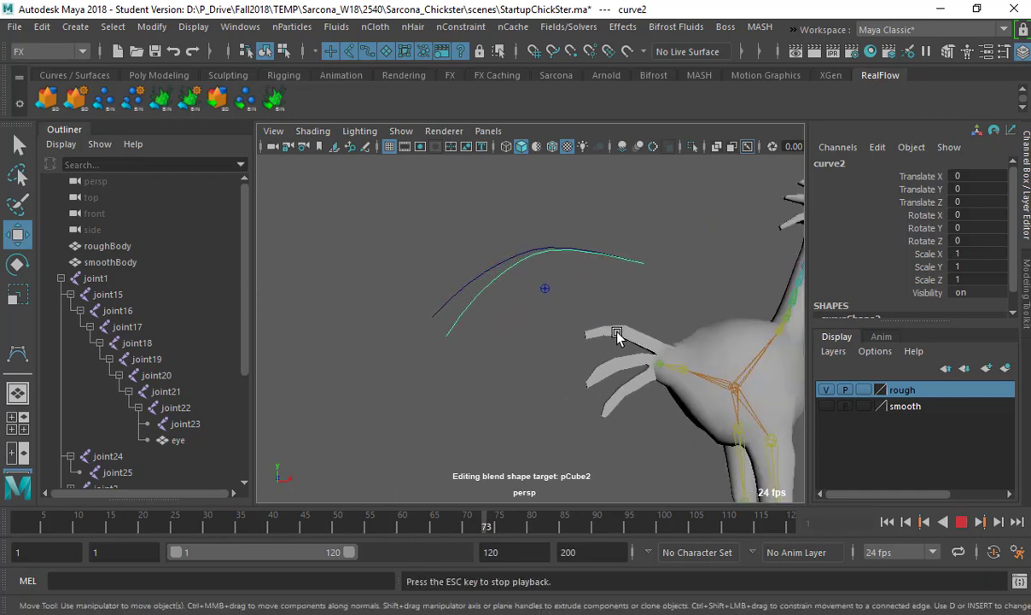
pyautogui.press('Escape')
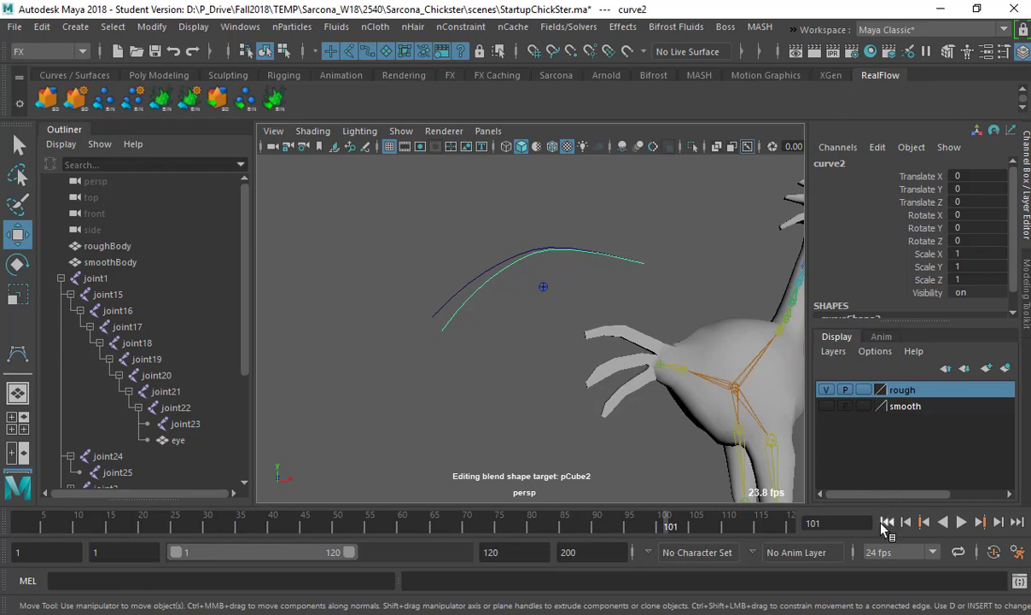
pyautogui.click(887, 522)
# Step: Add a point at position 1 with value 0 to the hair system's Stiffness Scale and test it in playback
pyautogui.hotkey('ctrl', 'a')
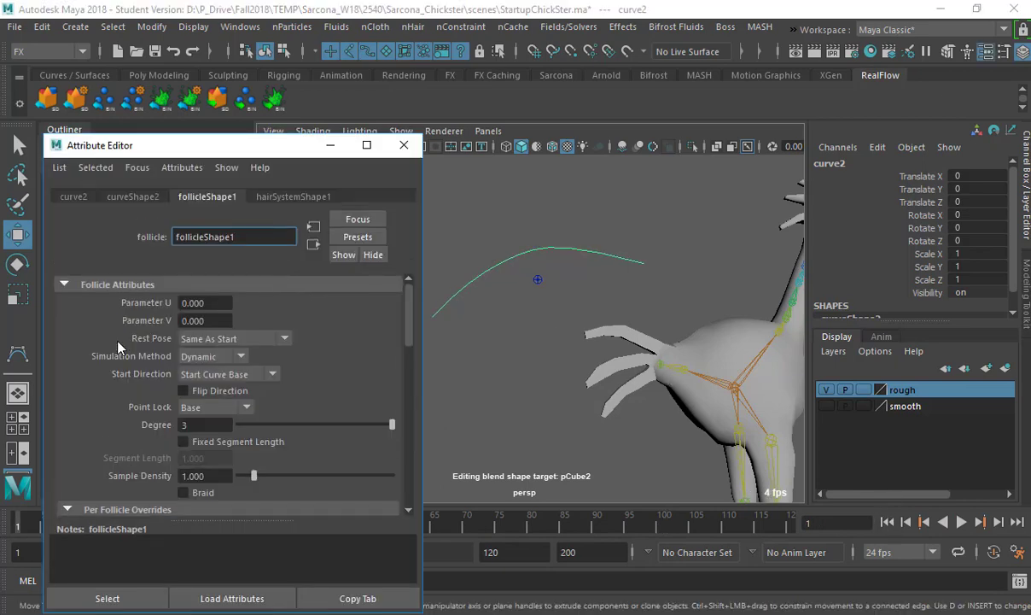
pyautogui.scroll(-10, 118, 346)
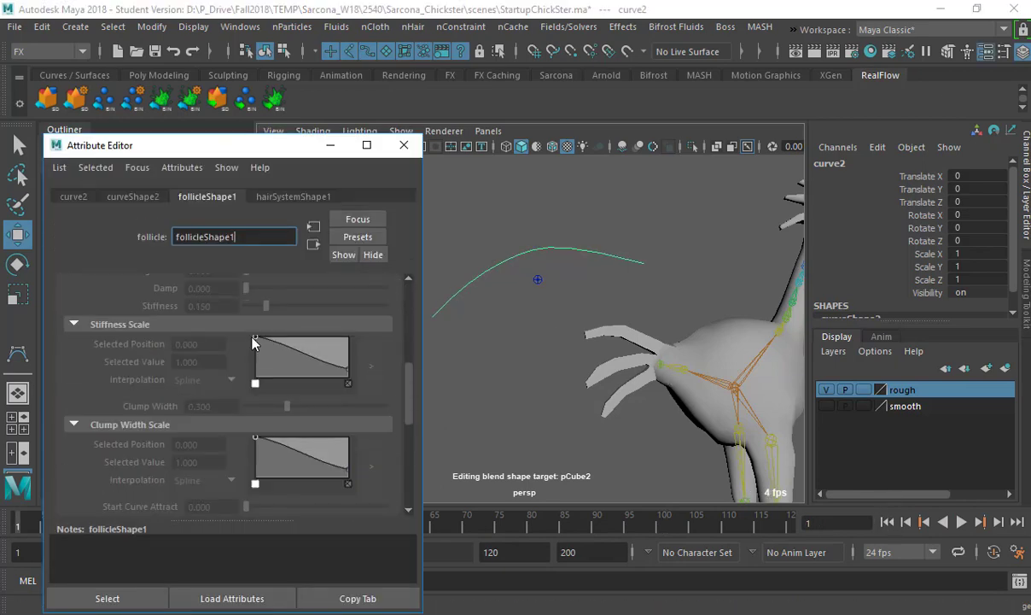
pyautogui.click(280, 198)
pyautogui.click(101, 371)
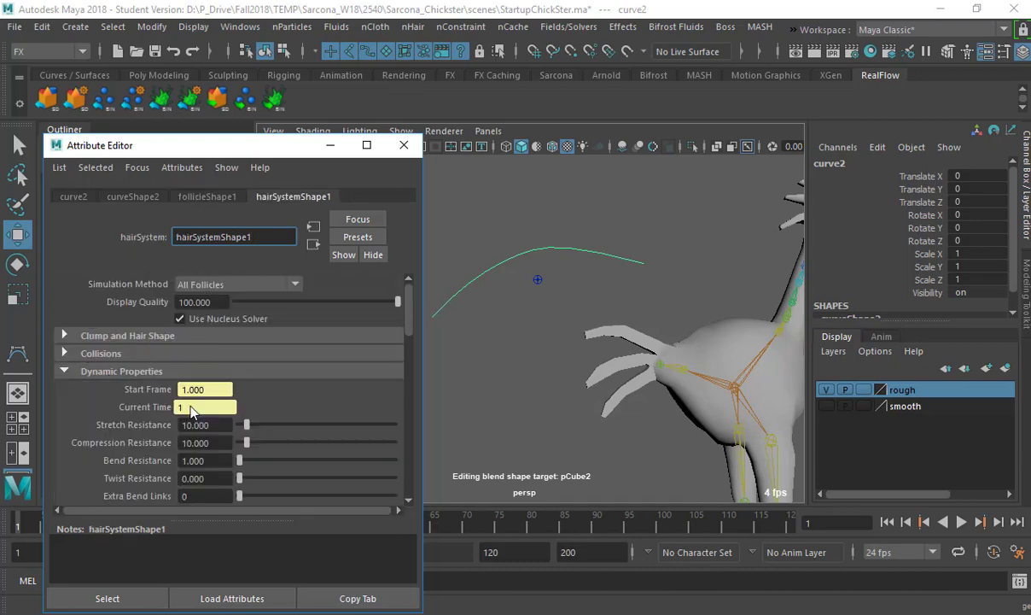
pyautogui.scroll(-4, 179, 401)
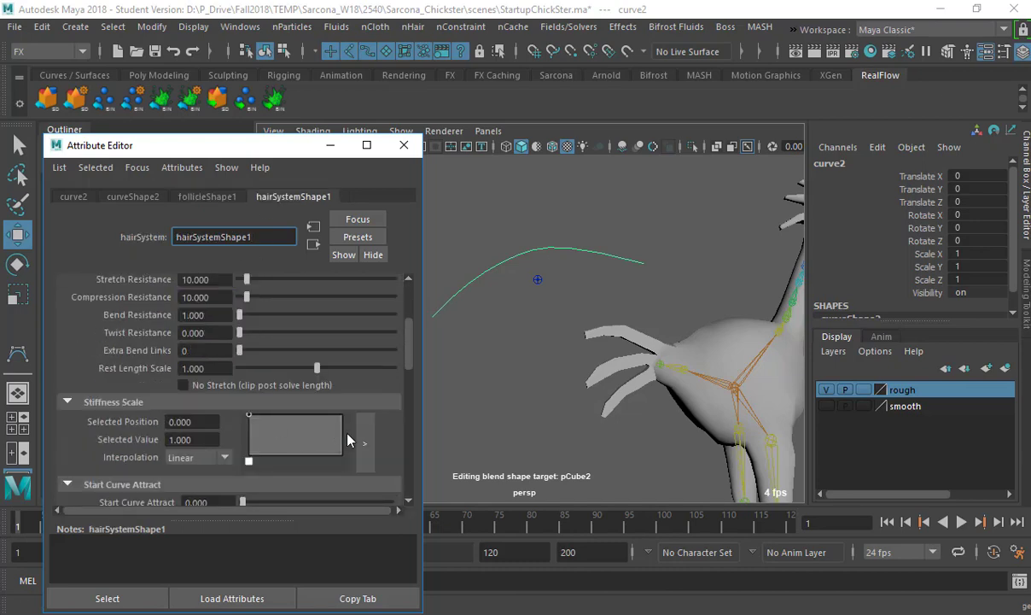
pyautogui.click(342, 459)
pyautogui.hotkey('alt', 'v')
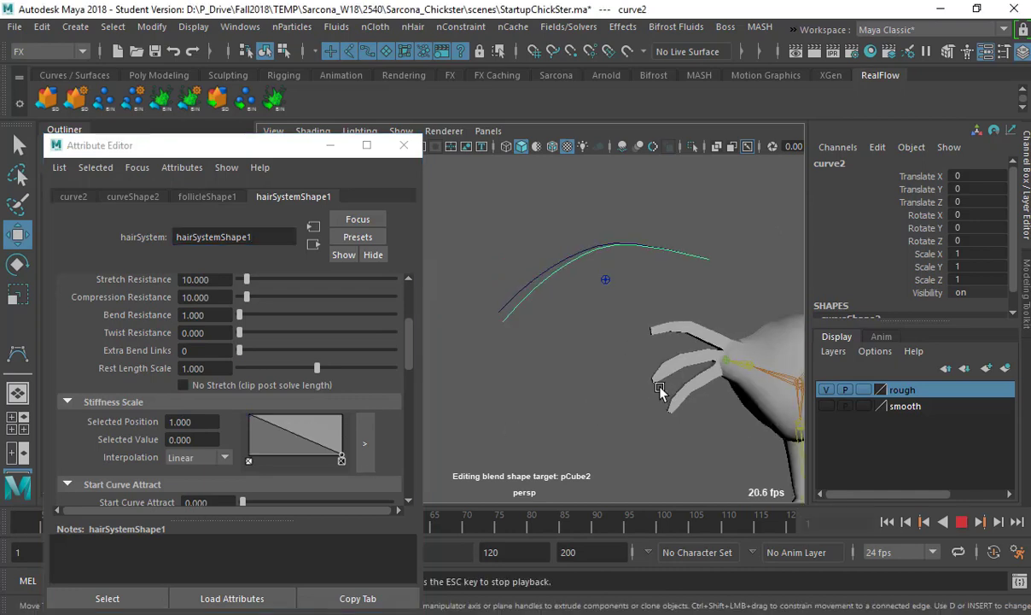
pyautogui.press('Escape')
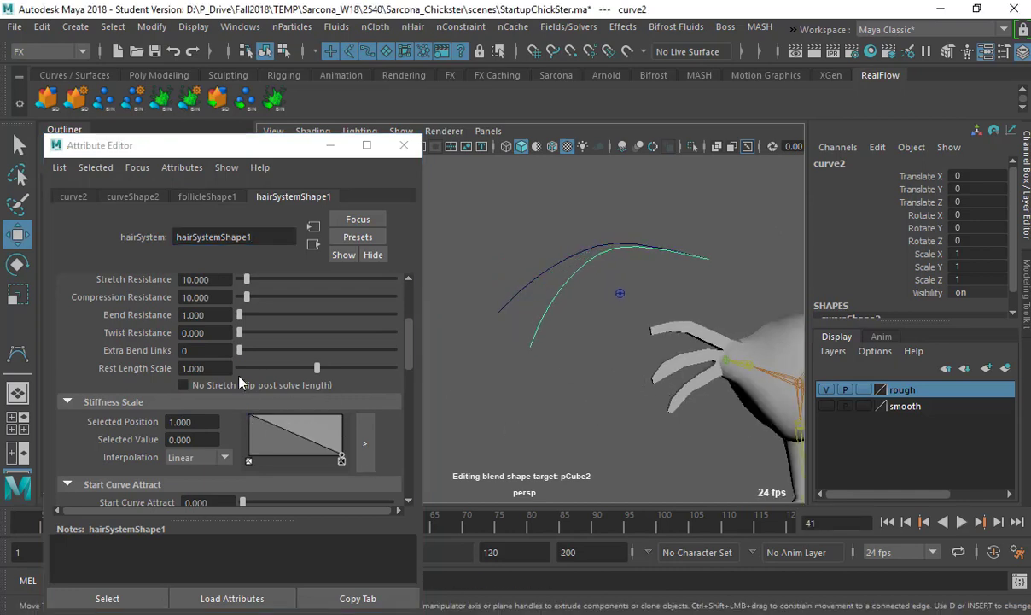
# Step: Set the hair system's Bend Resistance to 0.25 and play the simulation to test it
pyautogui.scroll(1, 239, 378)
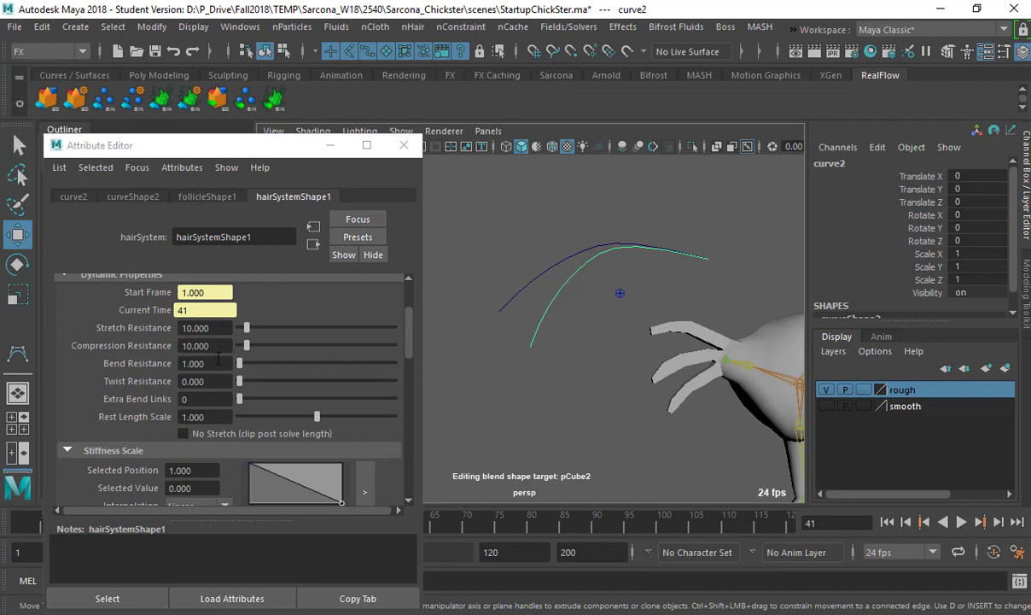
pyautogui.doubleClick(194, 363)
pyautogui.write('0.25')
pyautogui.press('Return')
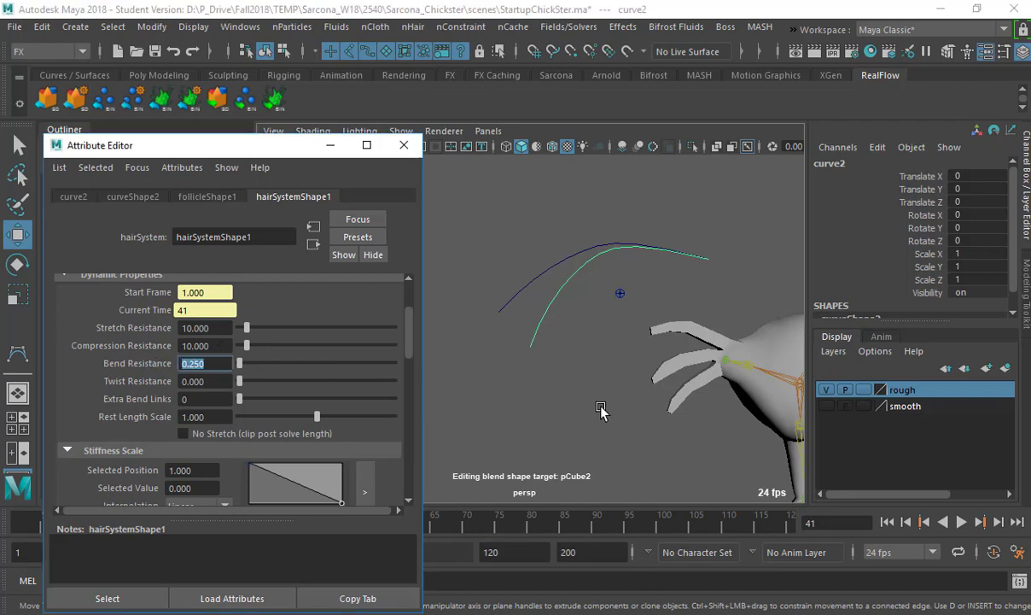
pyautogui.click(962, 521)
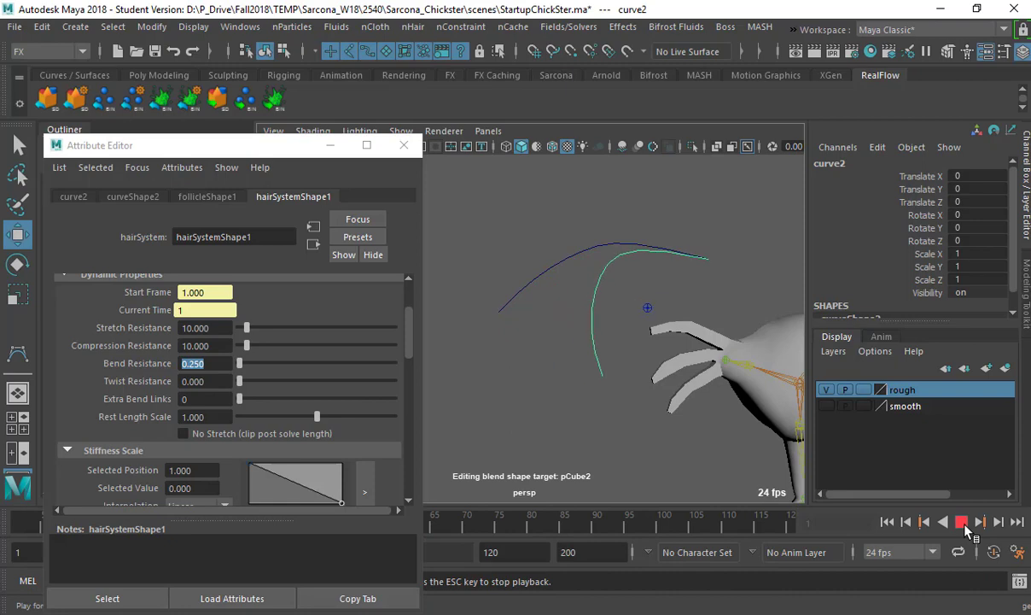
pyautogui.click(963, 521)
# Step: Lower the starting point of the Stiffness Scale ramp to 0.36 and replay the curve simulation from the first frame
pyautogui.scroll(-3, 238, 396)
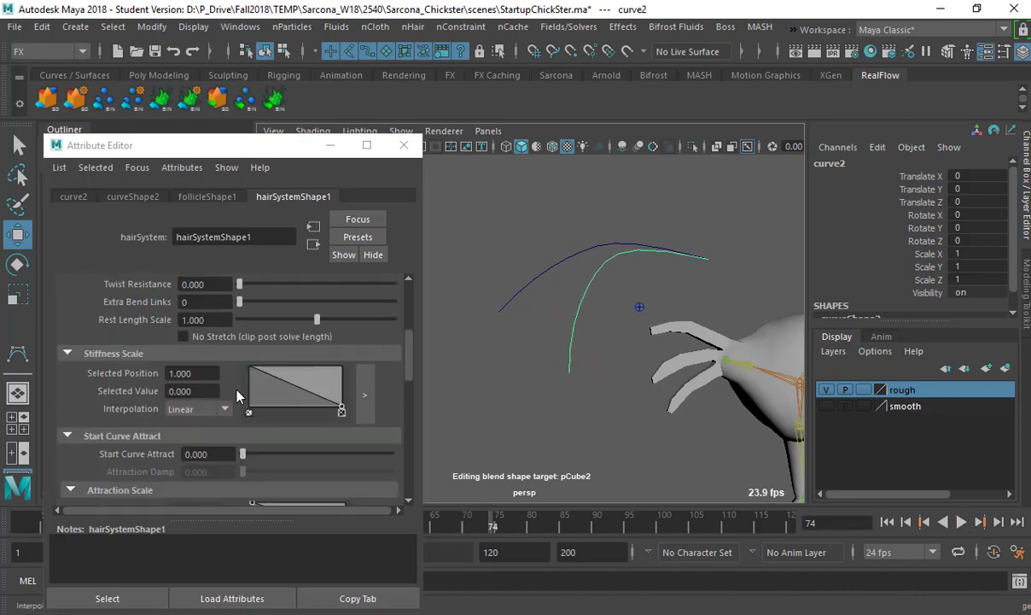
pyautogui.moveTo(249, 370); pyautogui.dragTo(313, 387)
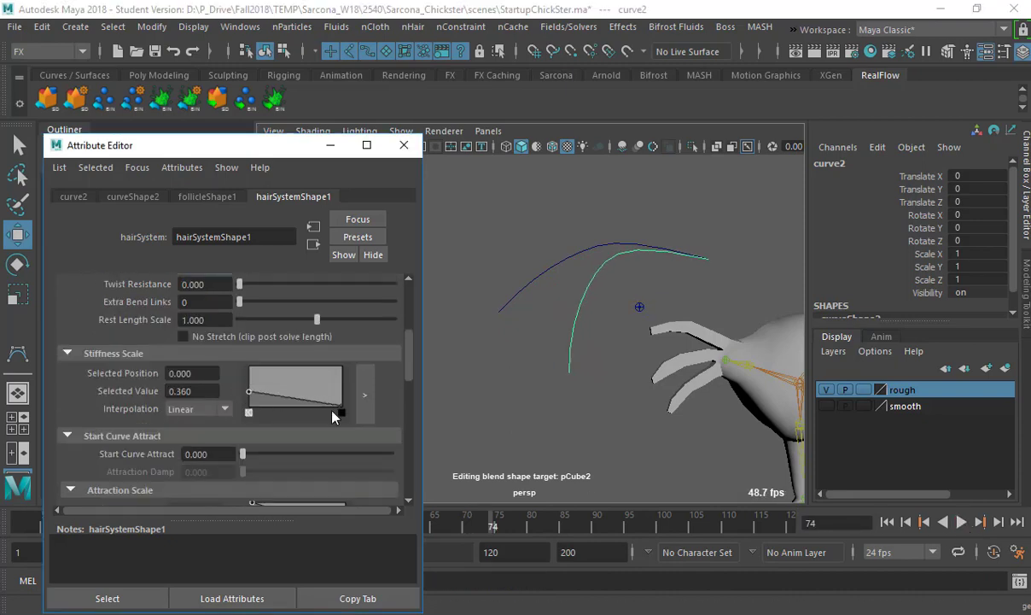
pyautogui.click(892, 523)
pyautogui.hotkey('alt', 'v')
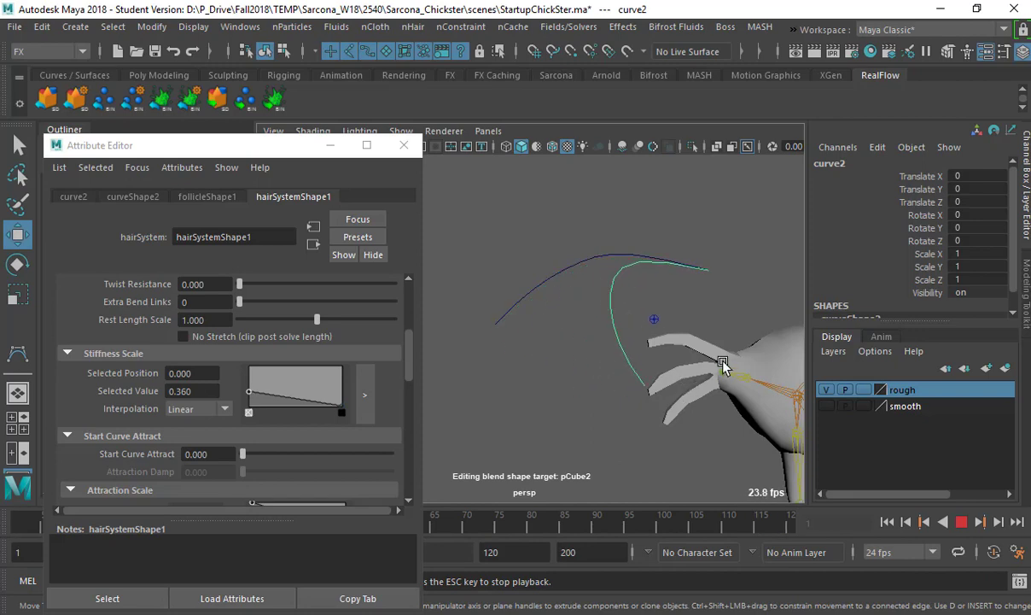
pyautogui.press('Escape')
pyautogui.keyDown('alt'); pyautogui.moveTo(705, 325); pyautogui.dragTo(605, 302, button='right'); pyautogui.keyUp('alt')
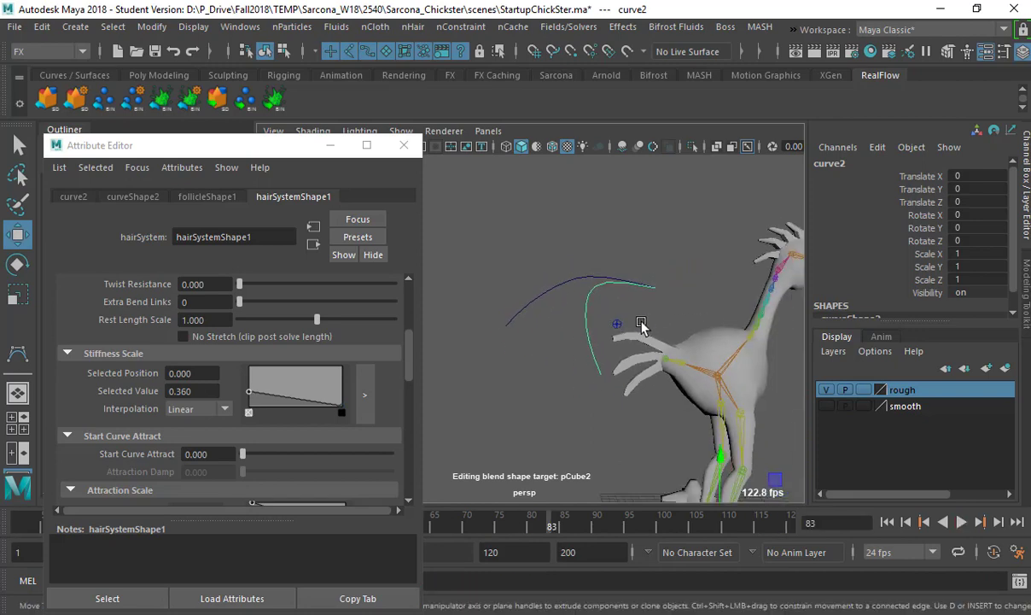
pyautogui.keyDown('alt'); pyautogui.moveTo(638, 366); pyautogui.dragTo(630, 342); pyautogui.keyUp('alt')
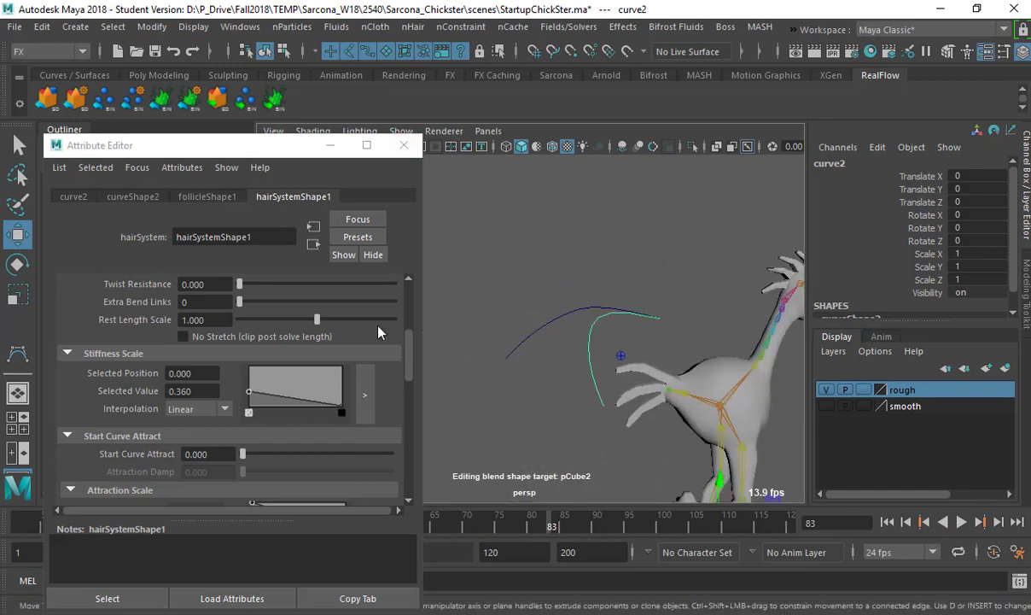
# Step: Switch to Chrome, search Google Images for "maya hair bridge" and look through the results
pyautogui.hotkey('alt', 'Tab')
pyautogui.scroll(10, 338, 137)
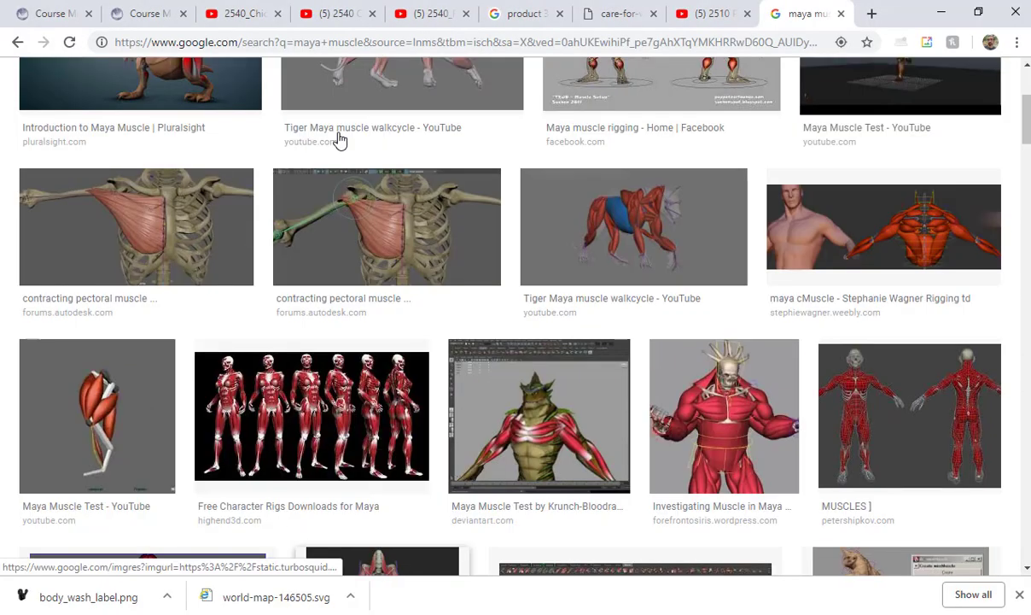
pyautogui.tripleClick(320, 100)
pyautogui.write('maya hair ')
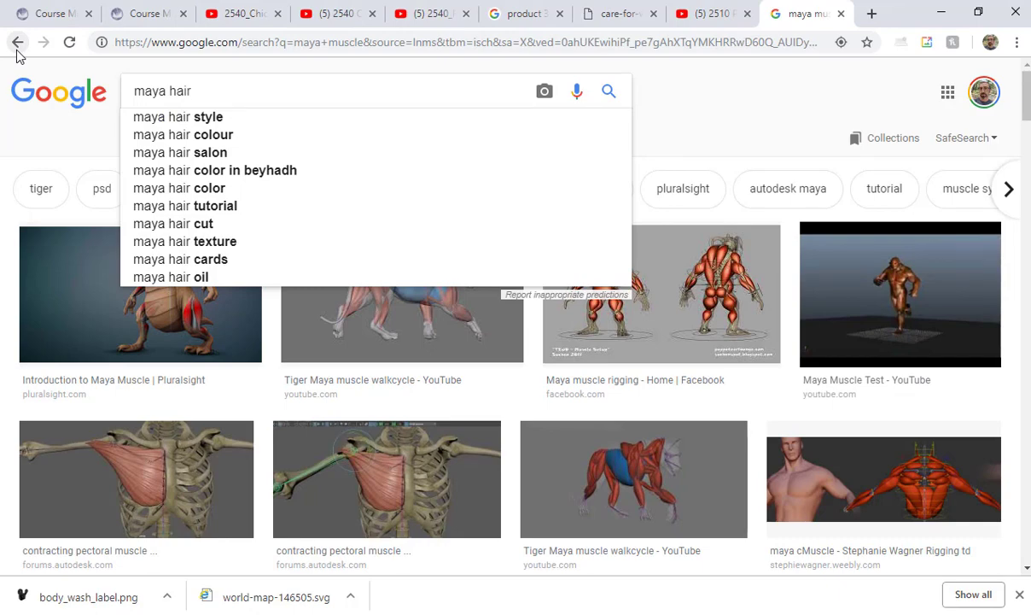
pyautogui.write('bridge')
pyautogui.press('Return')
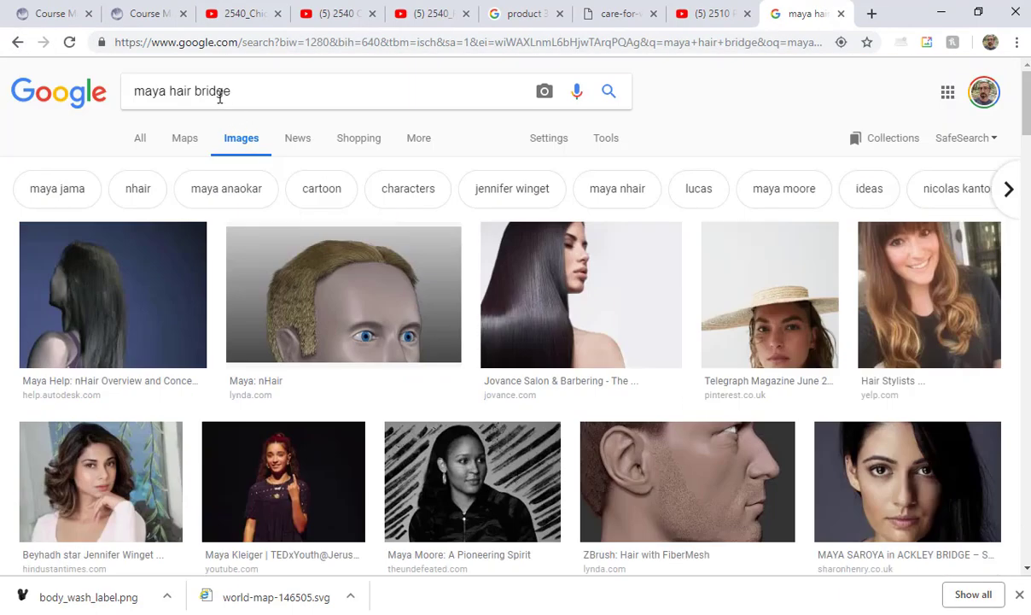
pyautogui.scroll(-15, 431, 223)
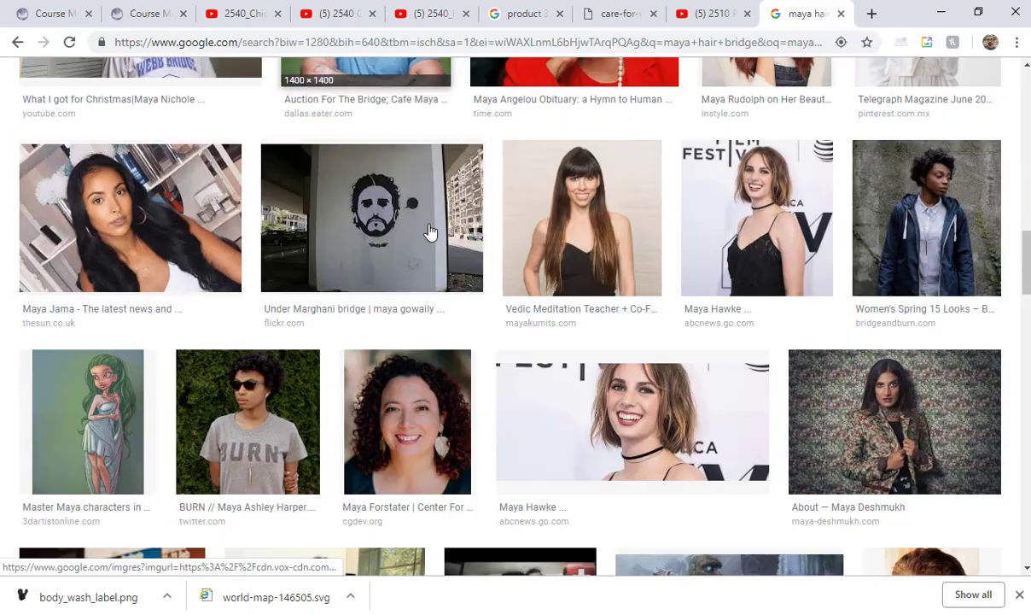
pyautogui.scroll(15, 431, 230)
# Step: Refine the image search to "maya nhair bridge" and open the preview of the Dynamic Rope Bridge image
pyautogui.click(252, 93)
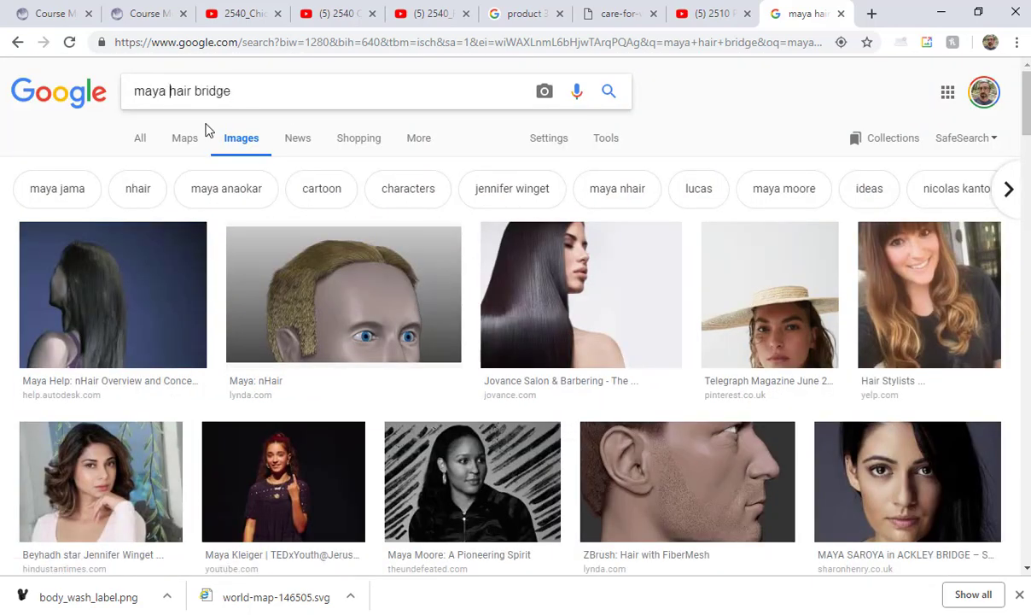
pyautogui.write('n')
pyautogui.press('Return')
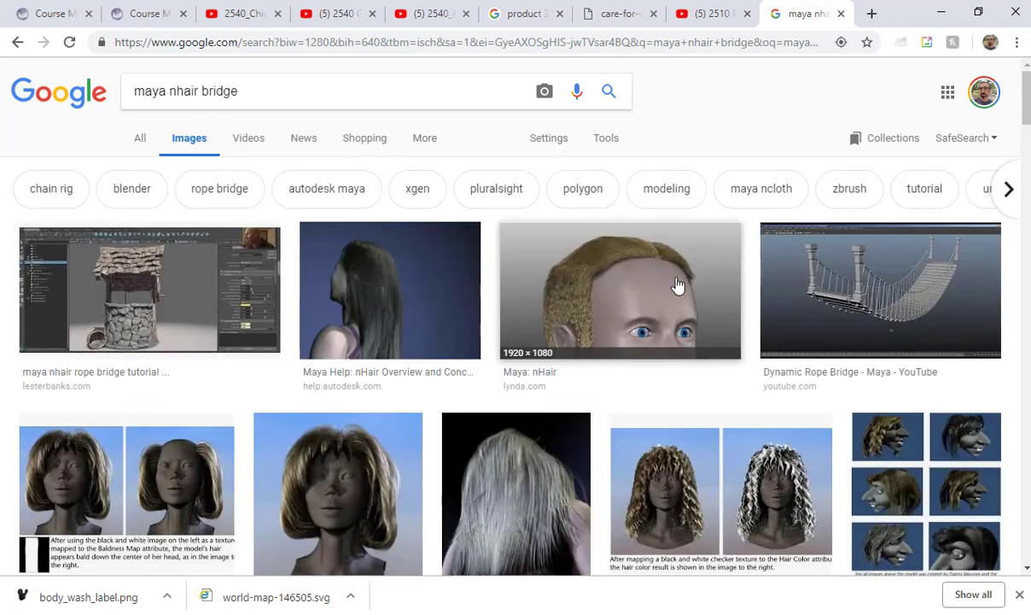
pyautogui.click(806, 316)
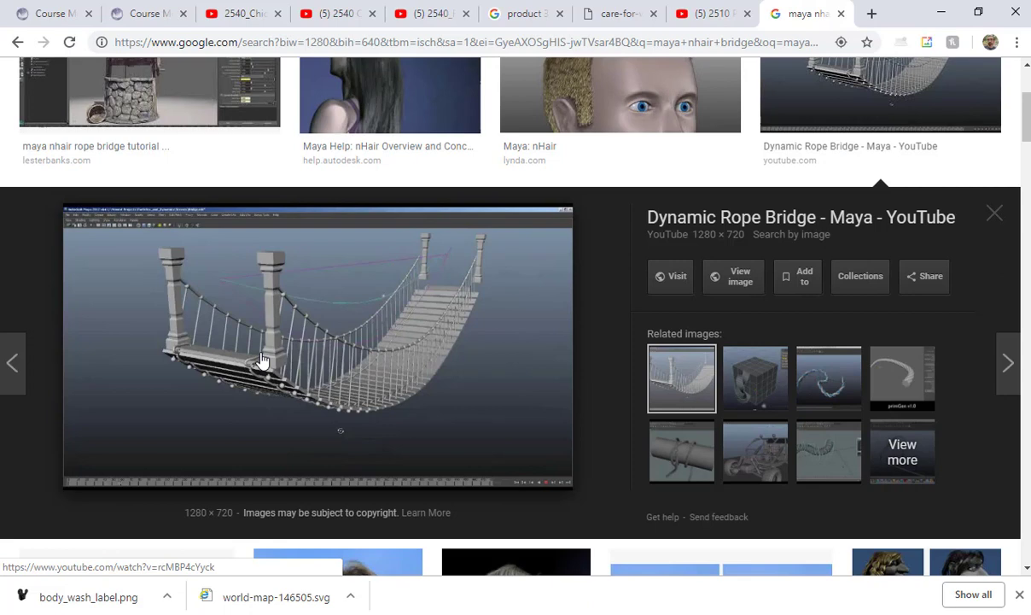
# Step: Preview the related images of wrapped ropes, a spiral along a curve, twisted cables and PrimGen
pyautogui.click(679, 459)
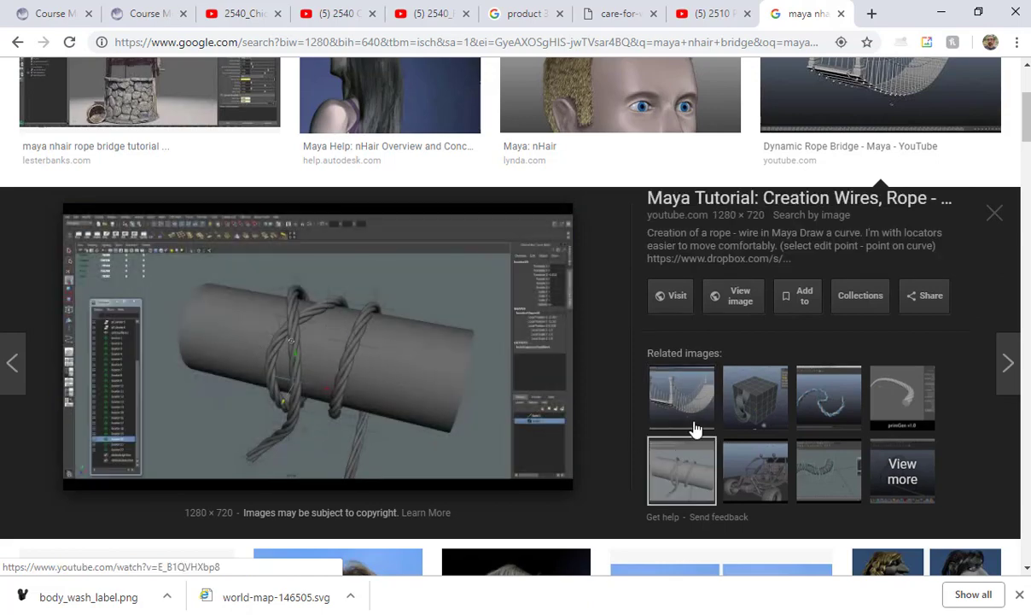
pyautogui.click(755, 470)
pyautogui.click(830, 472)
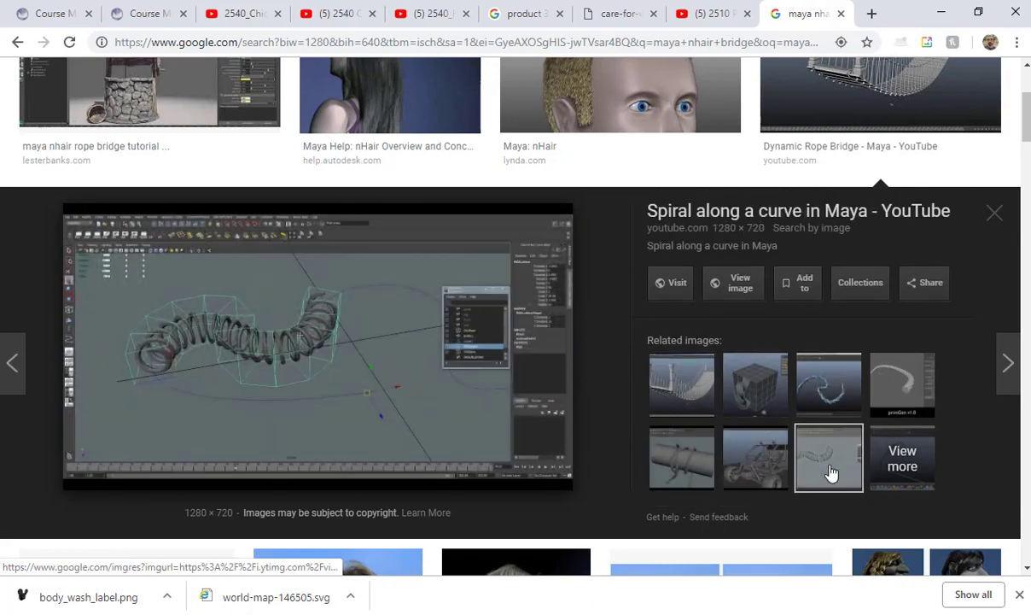
pyautogui.click(828, 389)
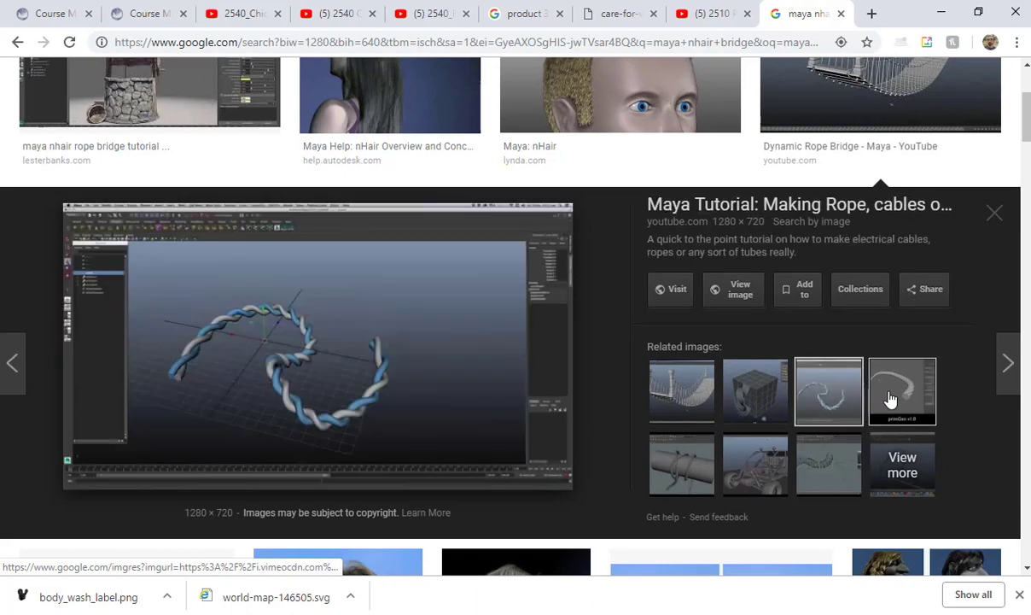
pyautogui.click(890, 398)
pyautogui.scroll(3, 299, 299)
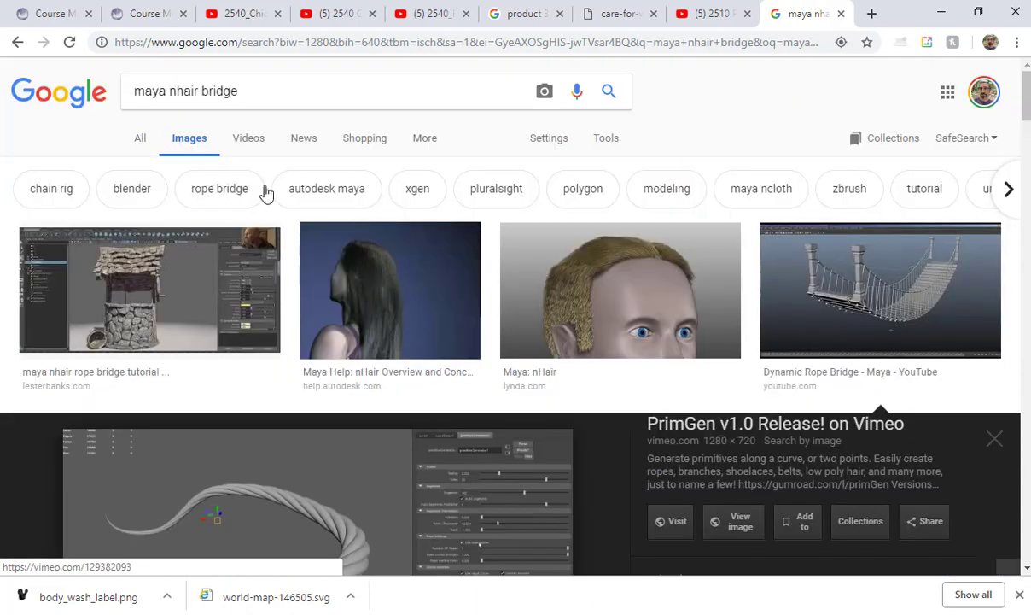
# Step: Search images for "maya nhair" and browse the enlarged previews of hairstyles from the first result onward
pyautogui.doubleClick(222, 91)
pyautogui.press('BackSpace')
pyautogui.press('Return')
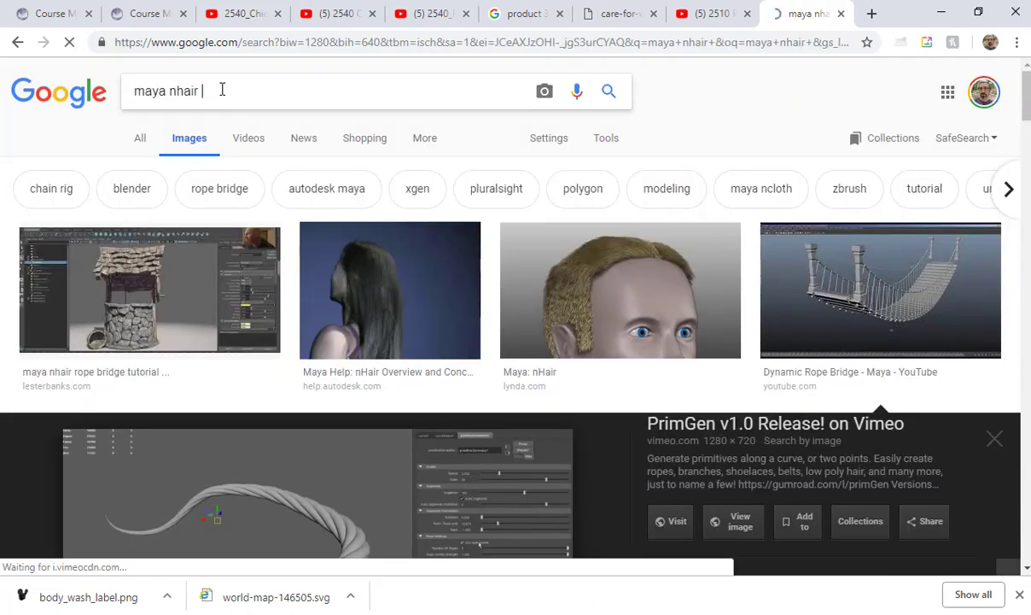
pyautogui.click(115, 291)
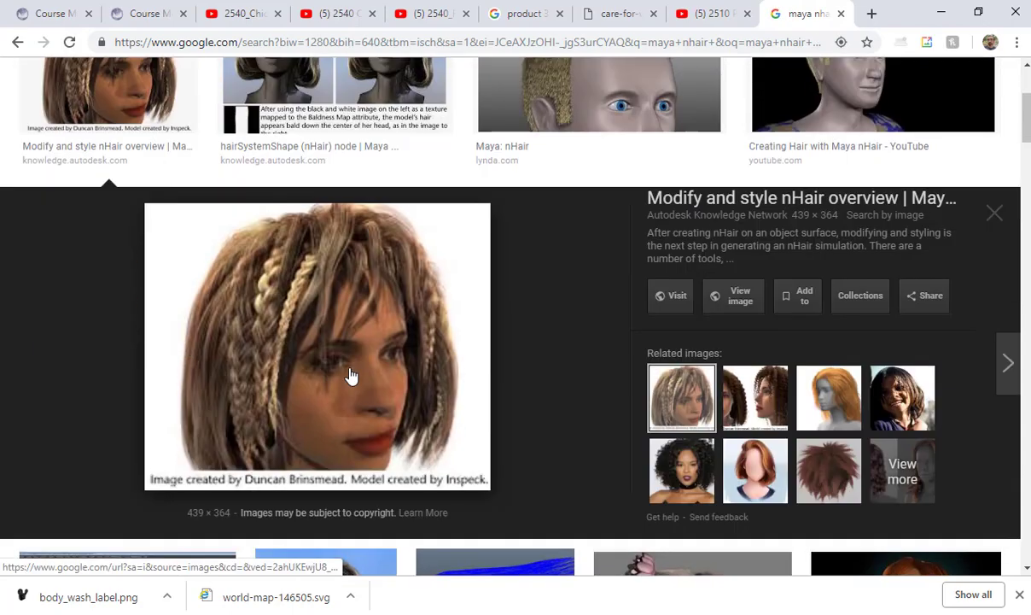
pyautogui.press('Right')
pyautogui.press('Right')
pyautogui.press('Right')
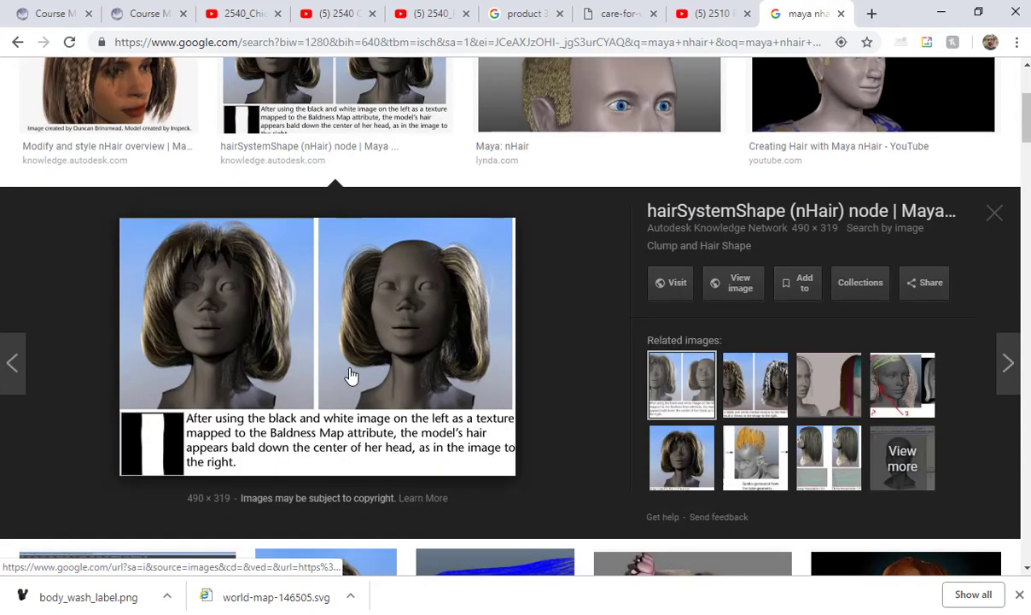
pyautogui.press('Right')
pyautogui.press('Right')
pyautogui.press('Right')
pyautogui.press('Right')
pyautogui.press('Right')
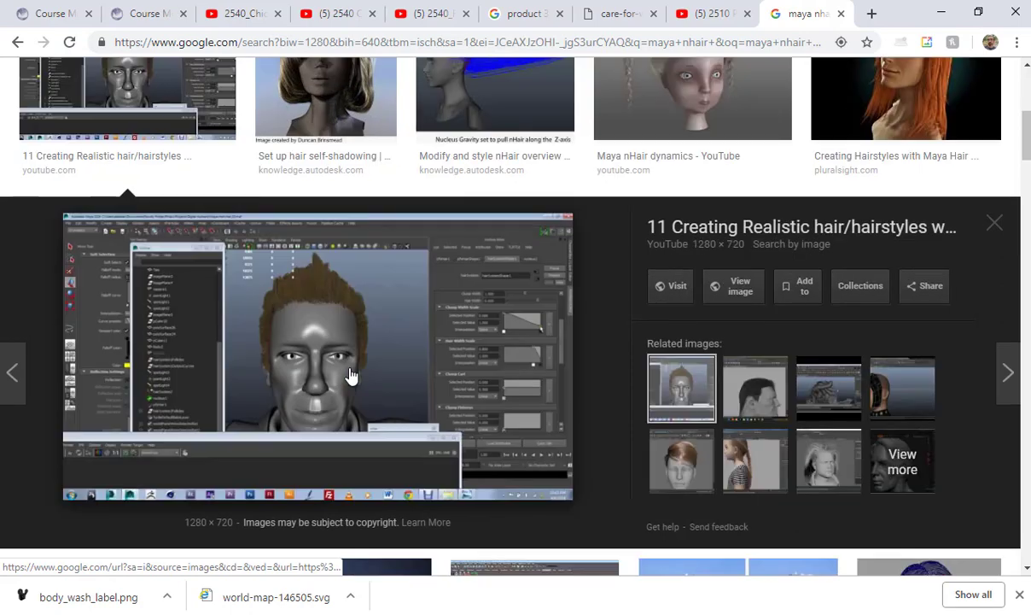
pyautogui.press('Right')
pyautogui.press('Right')
pyautogui.press('Right')
pyautogui.press('Right')
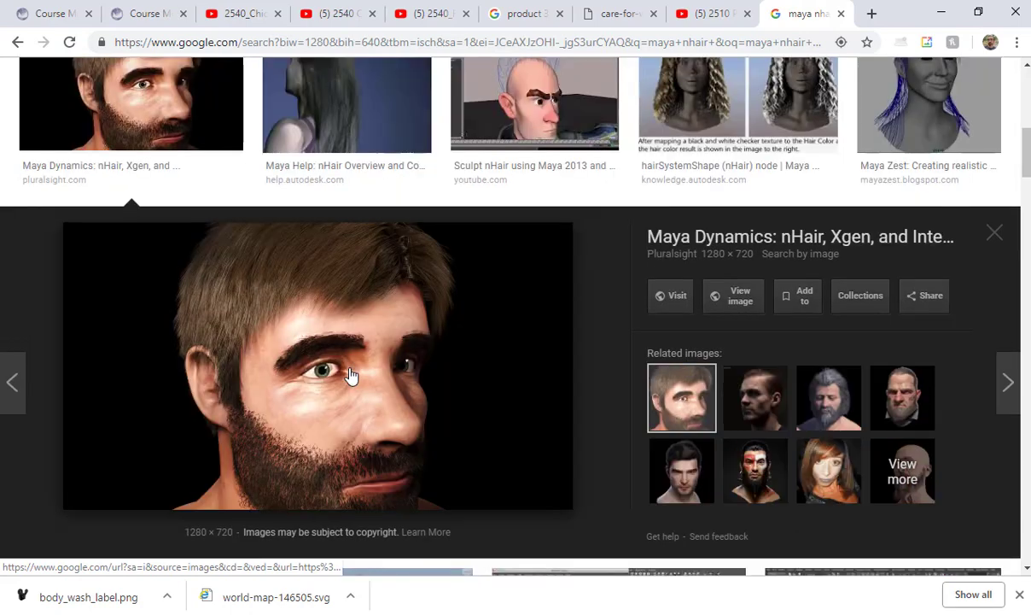
pyautogui.press('Right')
pyautogui.press('Right')
pyautogui.press('Right')
pyautogui.press('Right')
pyautogui.press('Right')
pyautogui.press('Right')
pyautogui.press('Right')
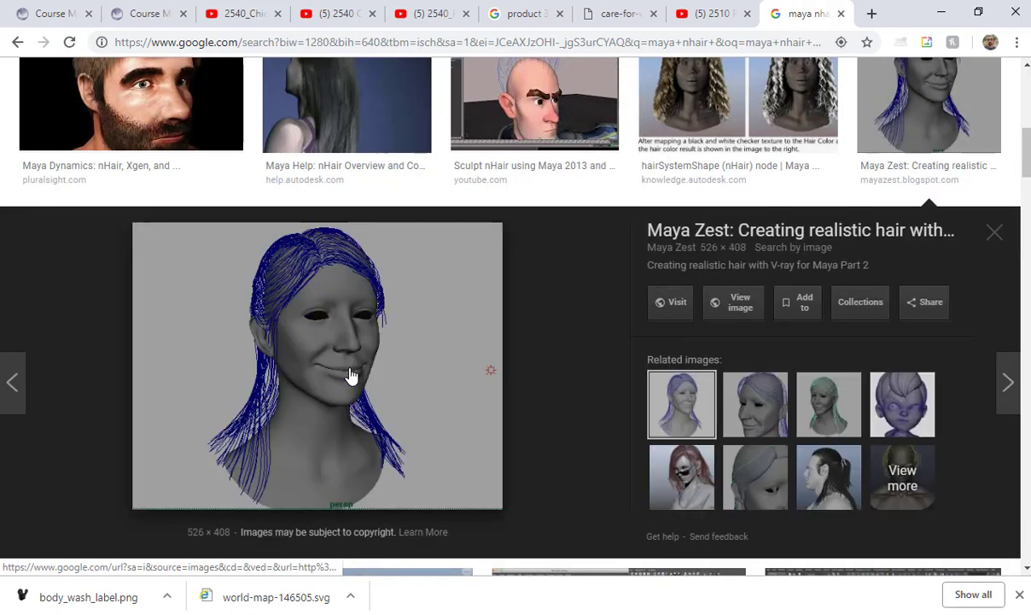
# Step: Return to Maya, close the Attribute Editor and delete the leftover blend shape test object beside the bird's feet
pyautogui.hotkey('alt', 'Tab')
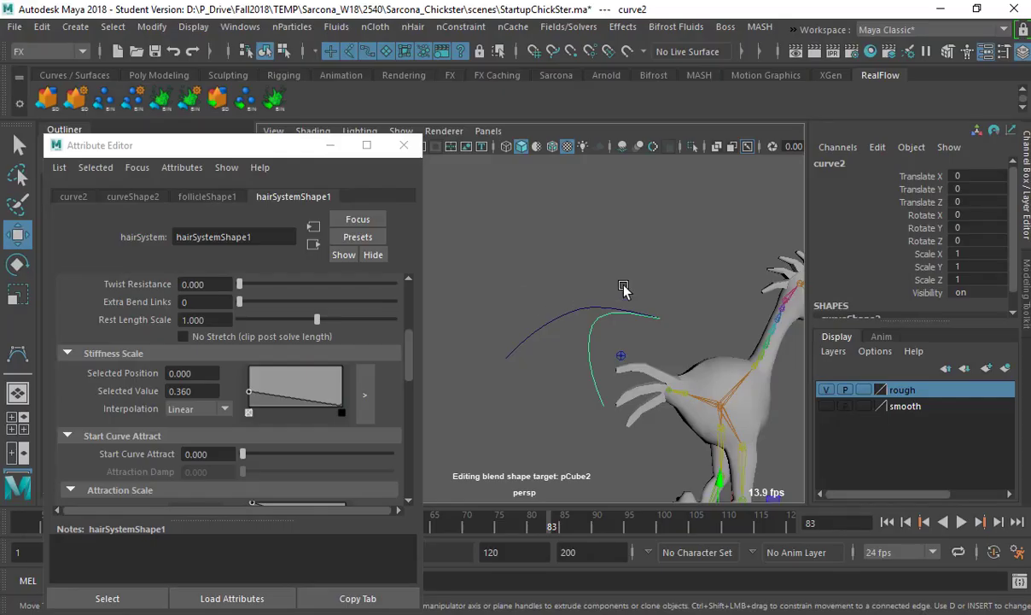
pyautogui.click(669, 273)
pyautogui.keyDown('alt'); pyautogui.moveTo(668, 274); pyautogui.dragTo(462, 233); pyautogui.keyUp('alt')
pyautogui.click(404, 146)
pyautogui.keyDown('alt'); pyautogui.moveTo(546, 282); pyautogui.dragTo(525, 357); pyautogui.keyUp('alt')
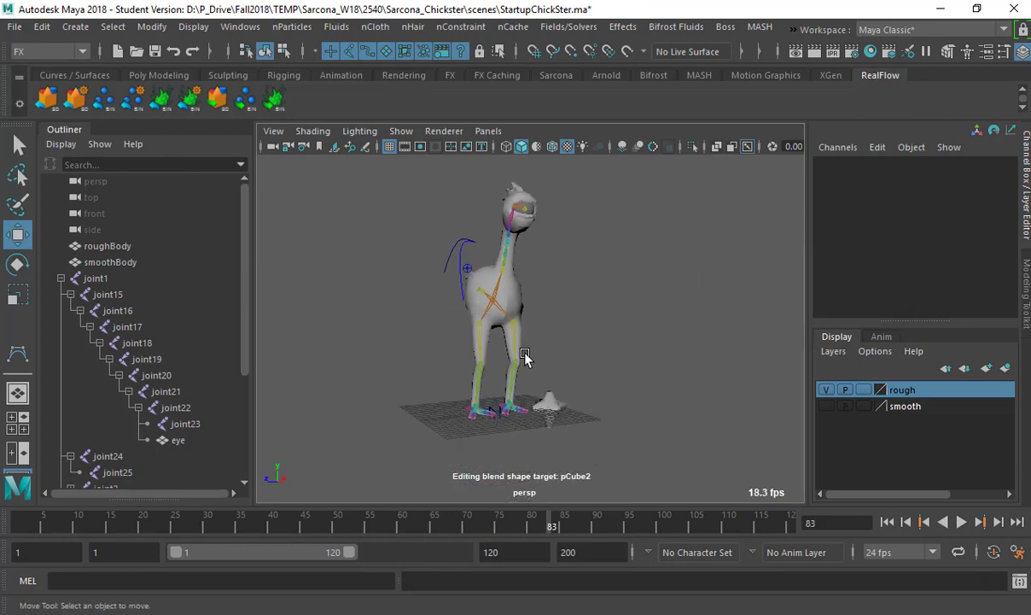
pyautogui.click(553, 400)
pyautogui.press('Delete')
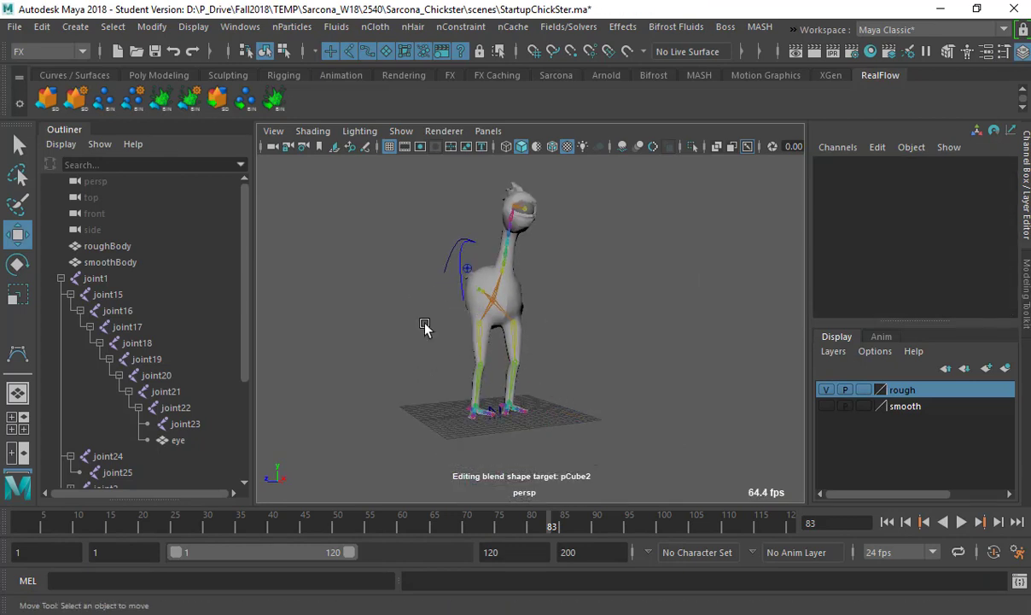
# Step: Collapse the joint1 hierarchy in the Outliner and delete the two hair curves with their hair system behind the bird
pyautogui.click(60, 278)
pyautogui.keyDown('alt'); pyautogui.moveTo(401, 281); pyautogui.dragTo(540, 364, button='right'); pyautogui.keyUp('alt')
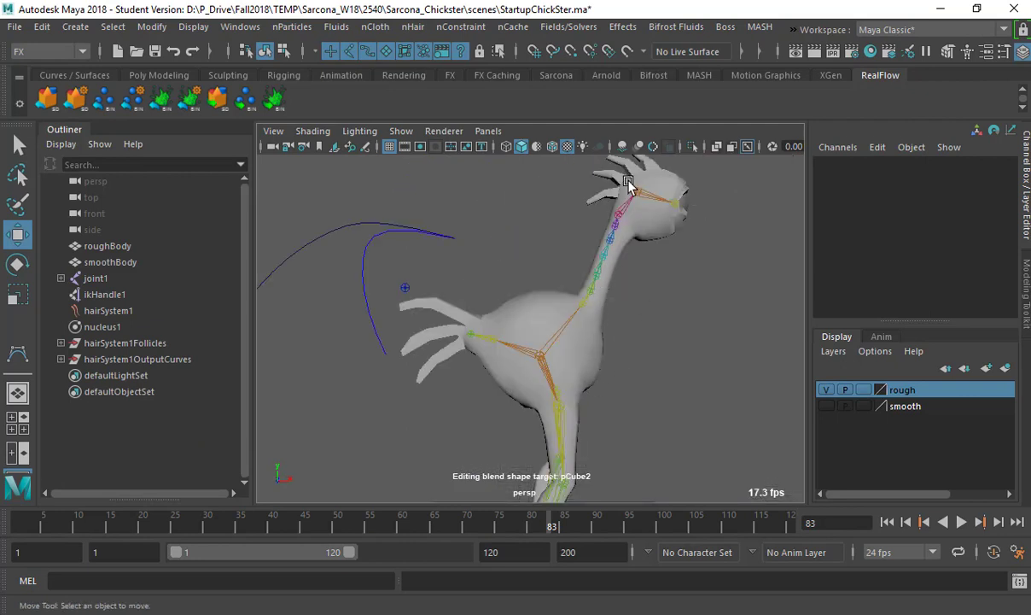
pyautogui.click(370, 222)
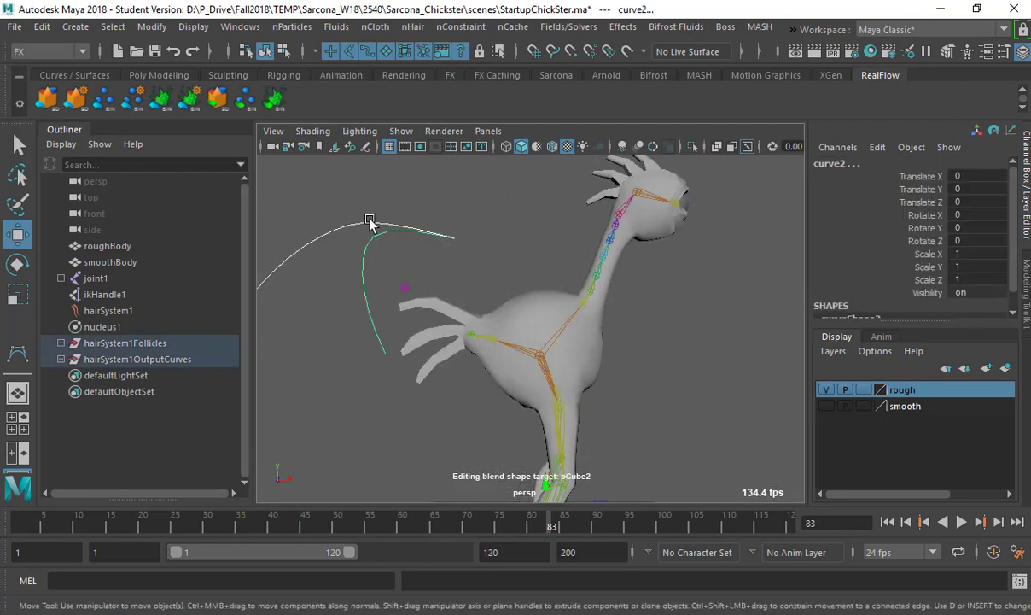
pyautogui.press('Delete')
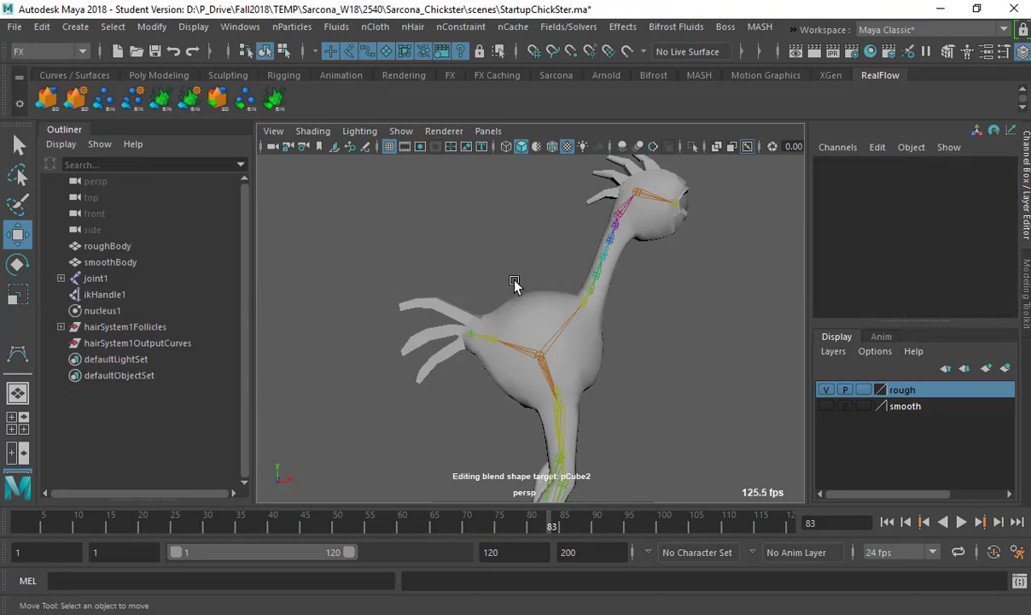
pyautogui.click(621, 171)
pyautogui.keyDown('alt'); pyautogui.moveTo(616, 228); pyautogui.dragTo(483, 258, button='right'); pyautogui.keyUp('alt')
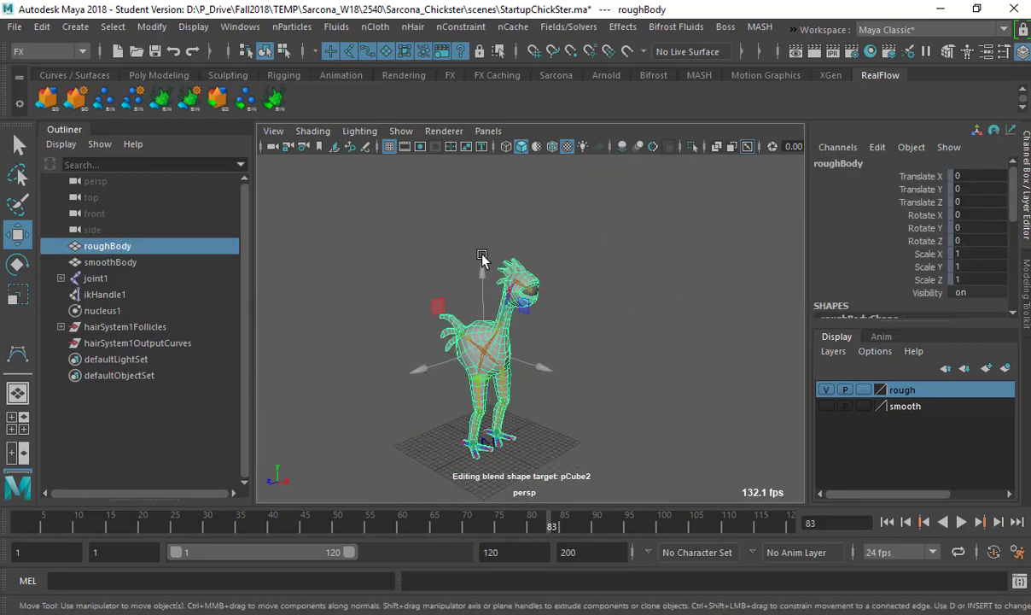
pyautogui.keyDown('alt'); pyautogui.moveTo(483, 258); pyautogui.dragTo(540, 225, button='middle'); pyautogui.keyUp('alt')
pyautogui.keyDown('alt'); pyautogui.moveTo(540, 226); pyautogui.dragTo(509, 291); pyautogui.keyUp('alt')
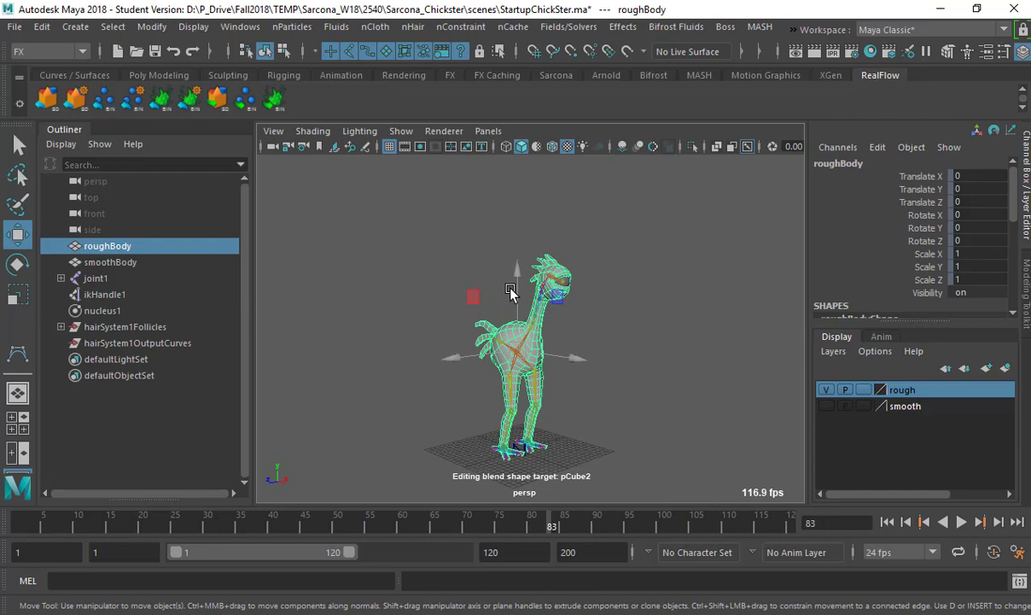
pyautogui.hotkey('ctrl', 'o')
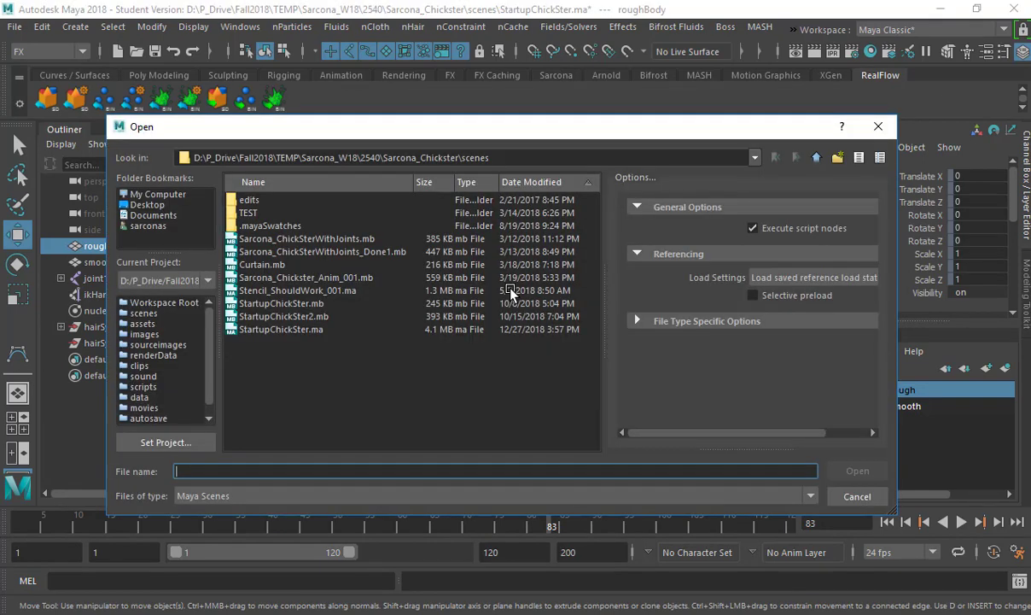
pyautogui.doubleClick(389, 254)
pyautogui.click(567, 325)
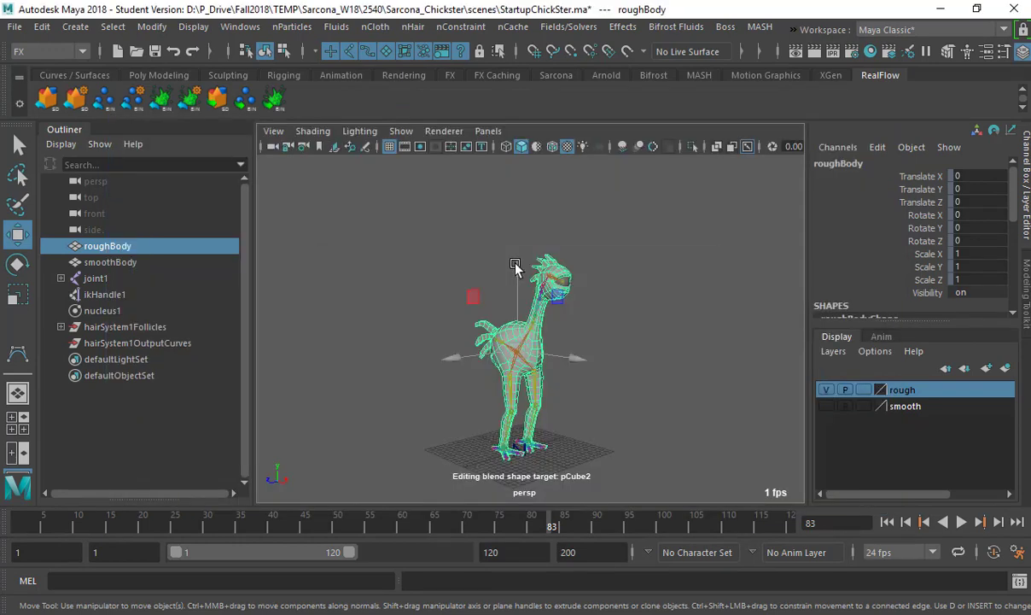
# Step: Open the Chickster_Anim_001.mb scene without saving changes to the current file
pyautogui.hotkey('ctrl', 'o')
pyautogui.doubleClick(341, 277)
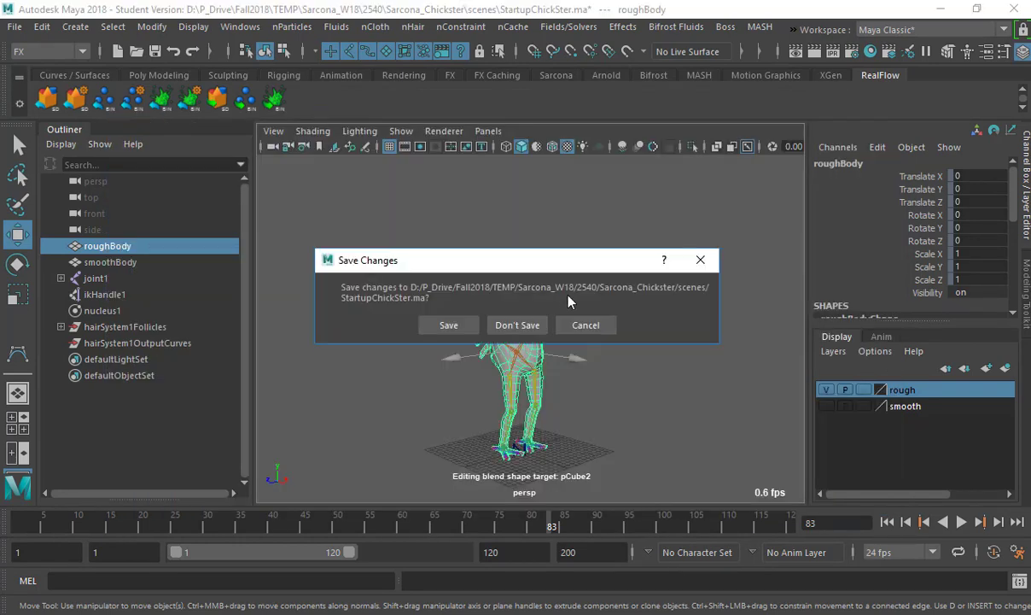
pyautogui.click(524, 330)
pyautogui.click(478, 330)
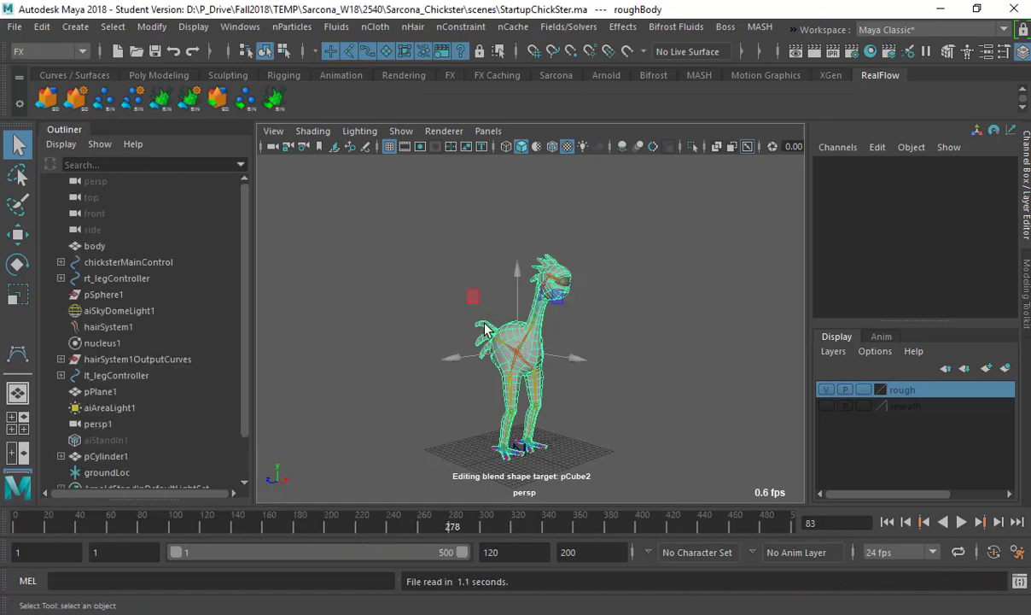
# Step: Play the bird animation briefly, turn on textured shading and return the timeline to frame 1
pyautogui.click(639, 228)
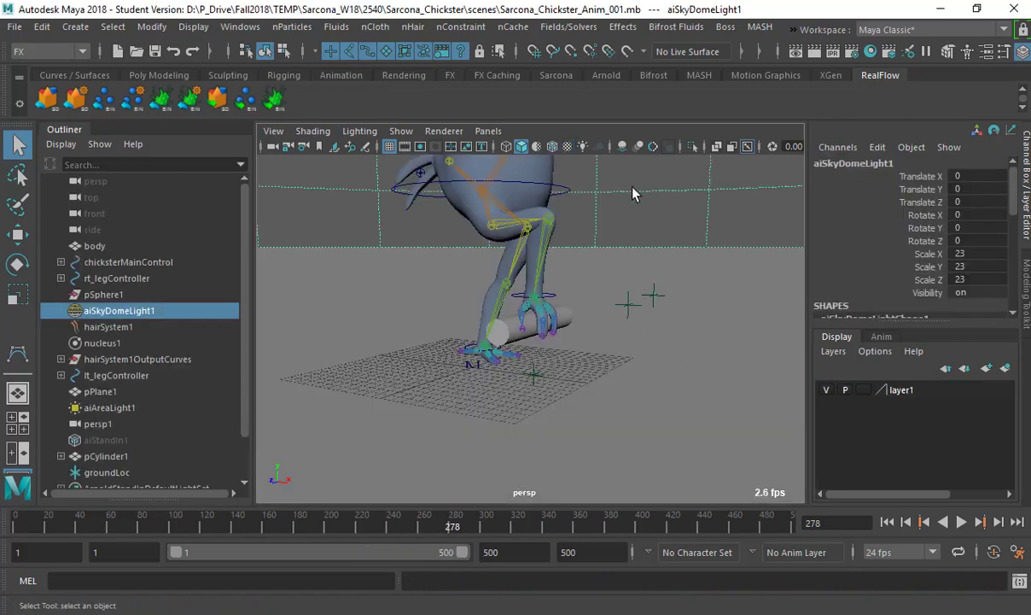
pyautogui.hotkey('alt', 'v')
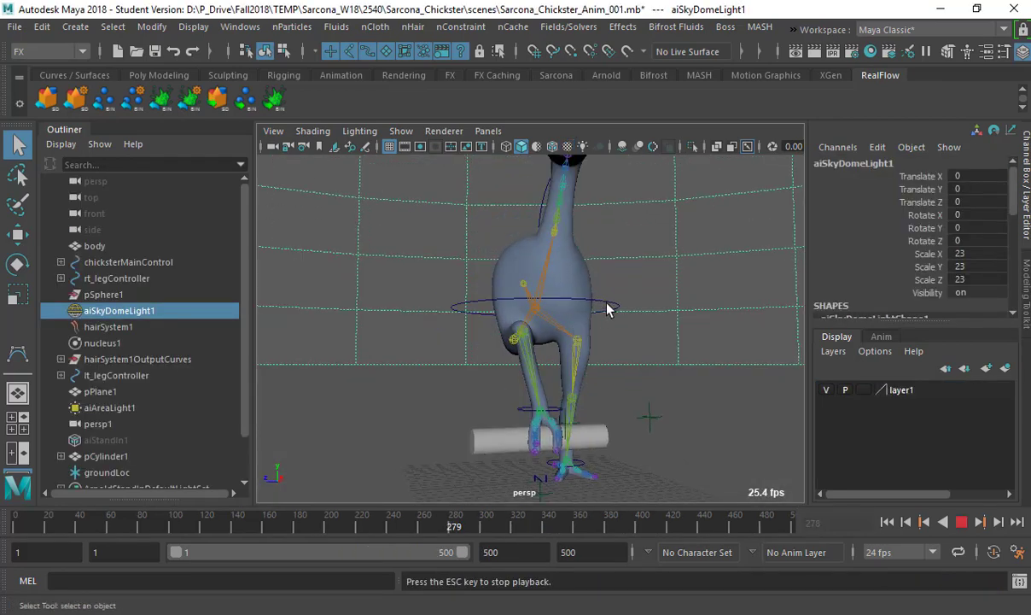
pyautogui.press('Escape')
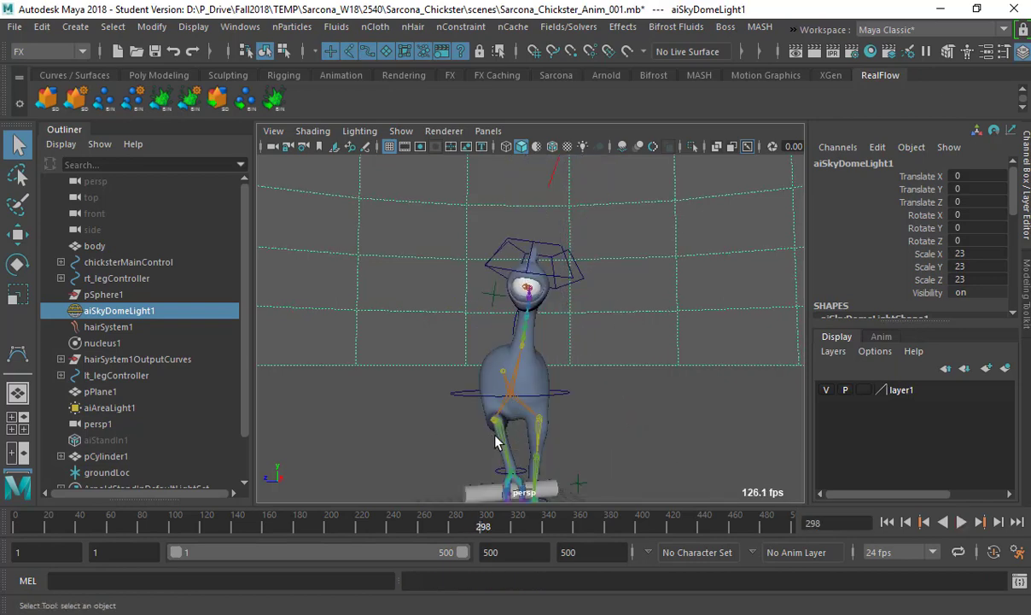
pyautogui.press('6')
pyautogui.press('.')
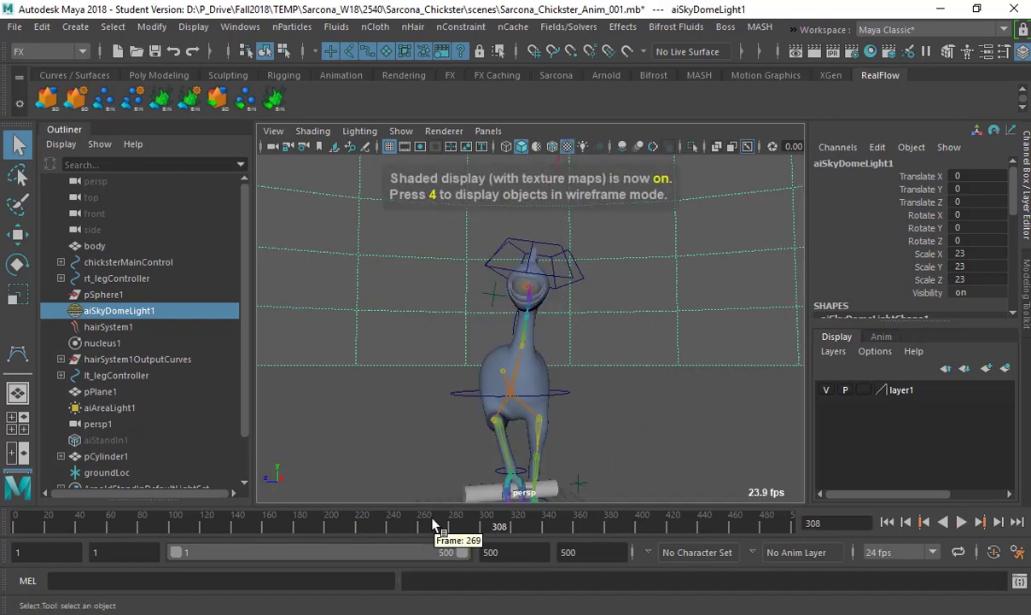
pyautogui.moveTo(434, 522); pyautogui.dragTo(16, 524)
pyautogui.scroll(5, 693, 267)
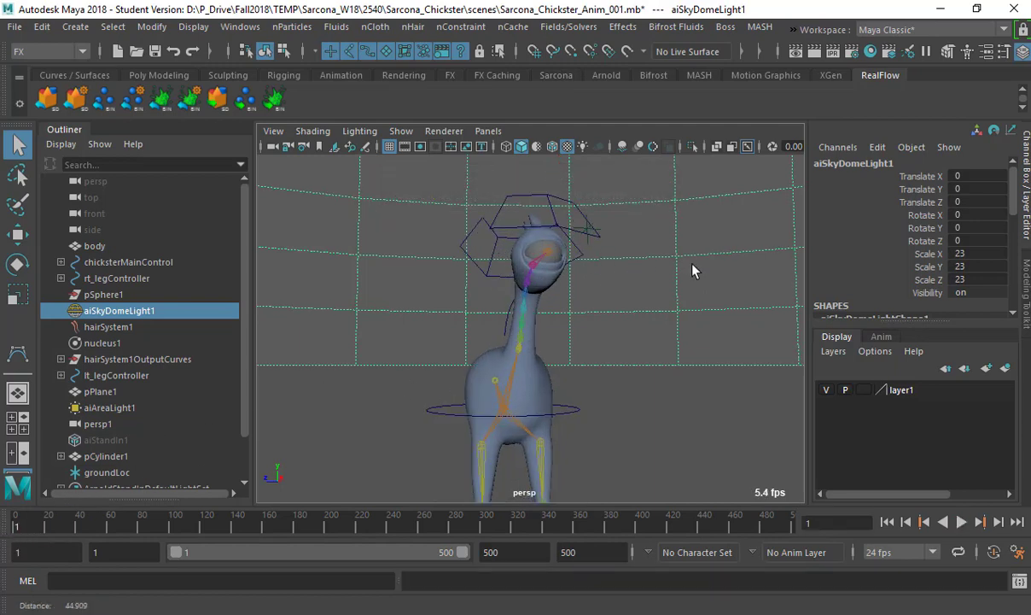
# Step: Relink the eye material's file texture to sourceimages\EyeTexture.tx and close the Attribute Editor
pyautogui.click(568, 244)
pyautogui.hotkey('ctrl', 'a')
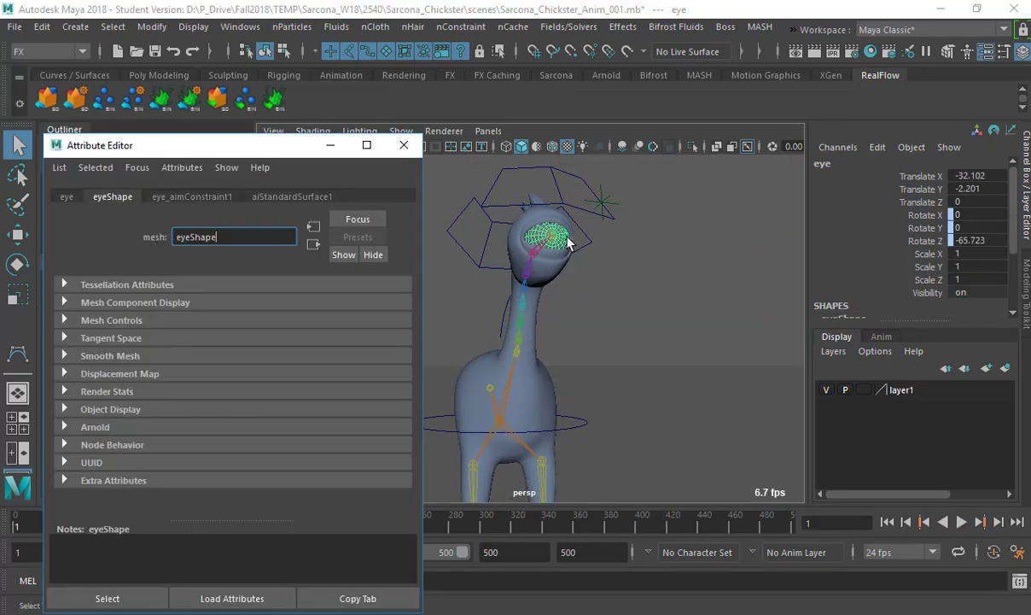
pyautogui.click(290, 196)
pyautogui.click(385, 395)
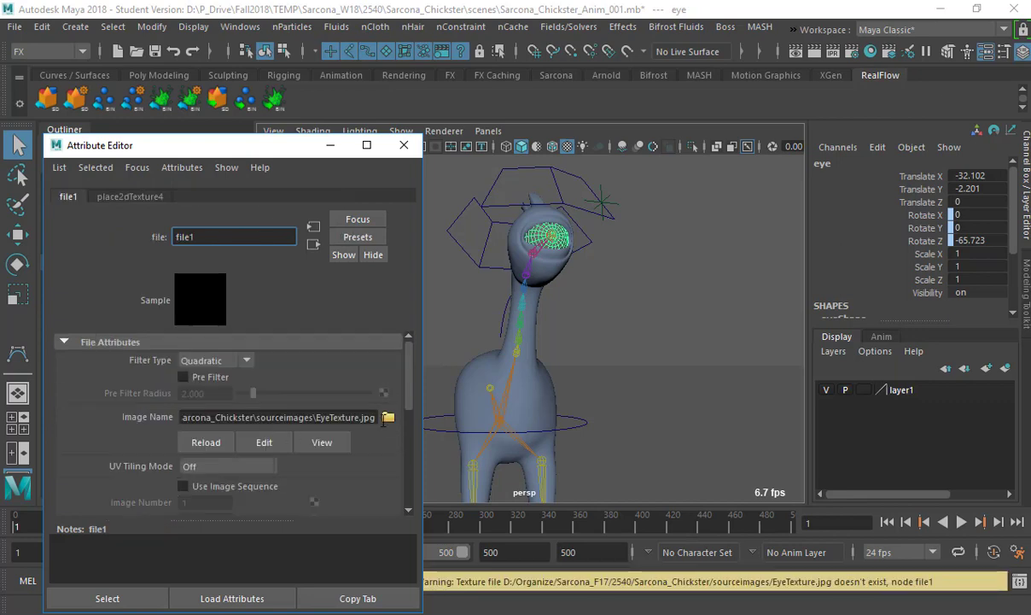
pyautogui.click(389, 418)
pyautogui.doubleClick(281, 227)
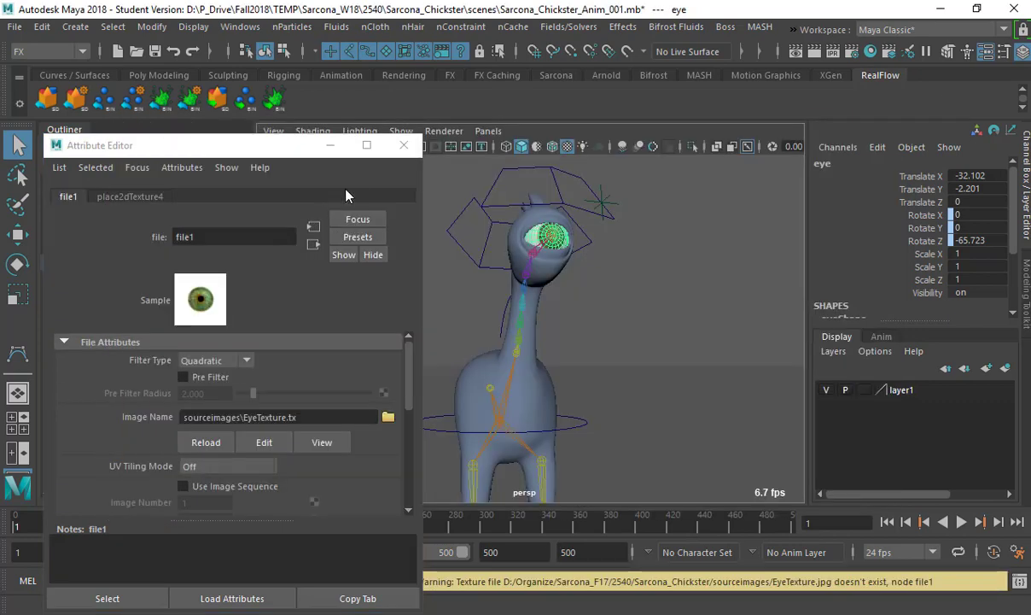
pyautogui.click(404, 145)
# Step: Play the bird animation in a front view that shows the whole body, legs and perch, and stop it
pyautogui.click(417, 228)
pyautogui.scroll(-2, 511, 320)
pyautogui.keyDown('alt'); pyautogui.moveTo(511, 322); pyautogui.dragTo(510, 350); pyautogui.keyUp('alt')
pyautogui.scroll(-1, 501, 306)
pyautogui.scroll(-2, 501, 305)
pyautogui.hotkey('alt', 'v')
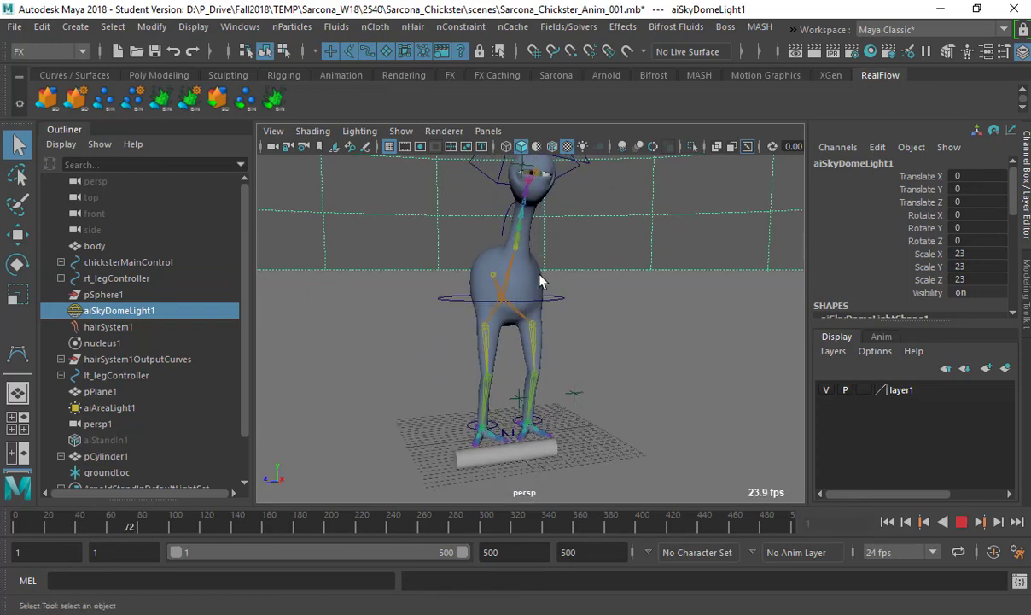
pyautogui.hotkey('alt', 'v')
# Step: Continue playing the animation from above and from a three-quarter side view, stopping near frame 299
pyautogui.keyDown('alt'); pyautogui.moveTo(506, 372); pyautogui.dragTo(497, 340); pyautogui.keyUp('alt')
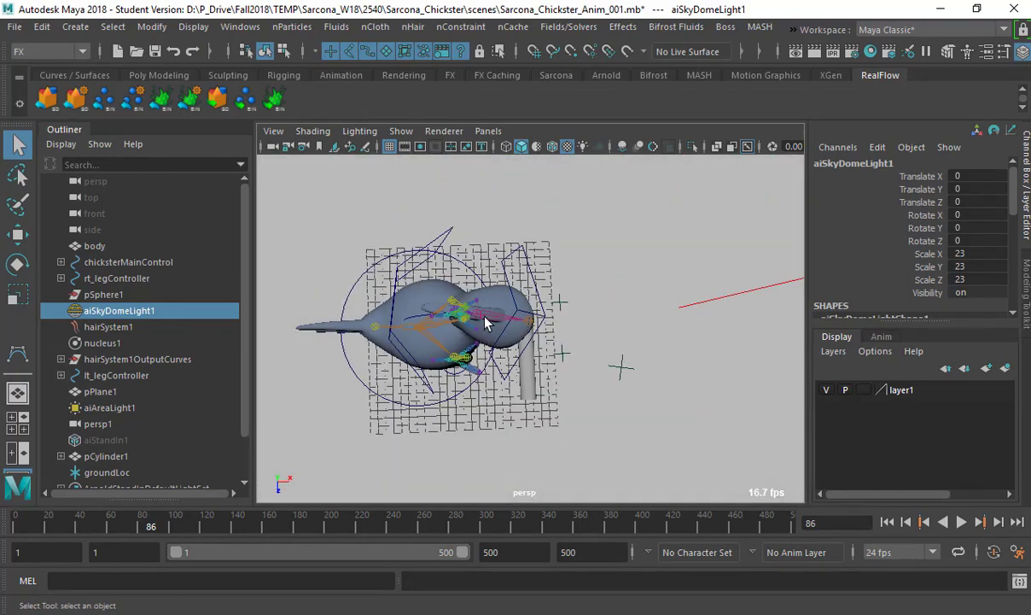
pyautogui.hotkey('alt', 'v')
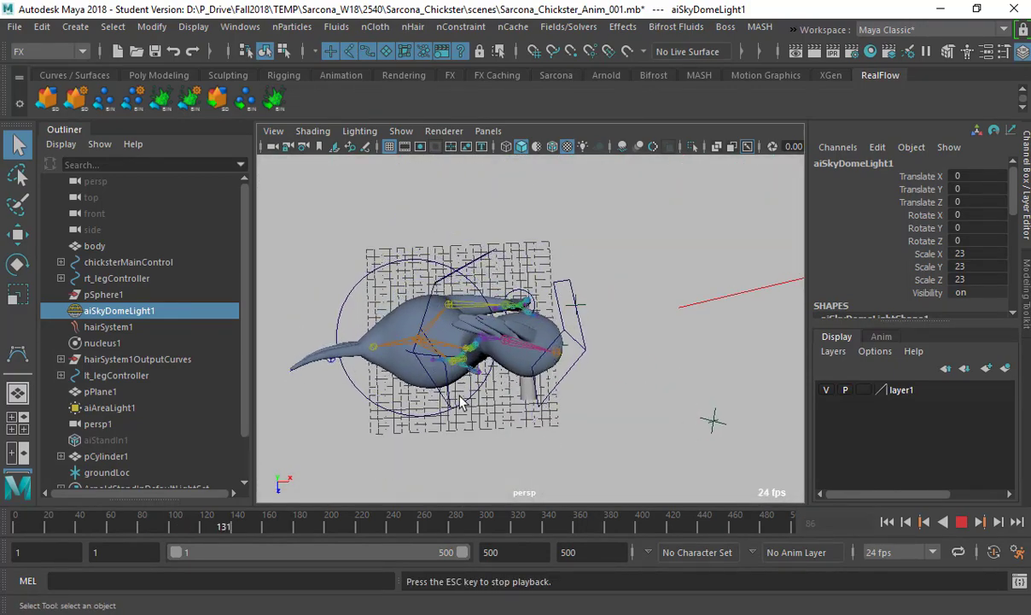
pyautogui.hotkey('alt', 'v')
pyautogui.keyDown('alt'); pyautogui.moveTo(458, 325); pyautogui.dragTo(566, 382); pyautogui.keyUp('alt')
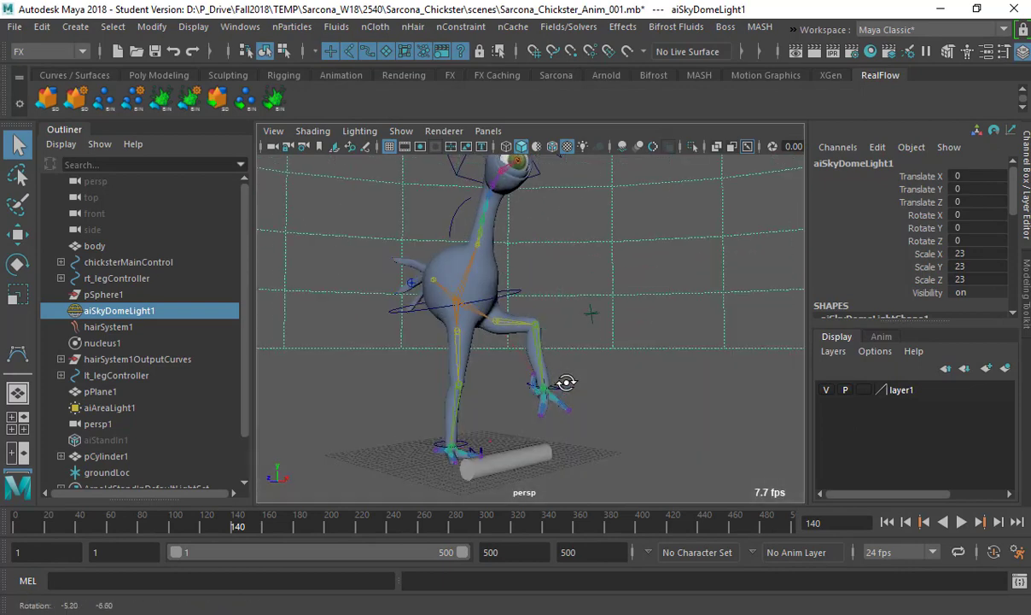
pyautogui.hotkey('alt', 'v')
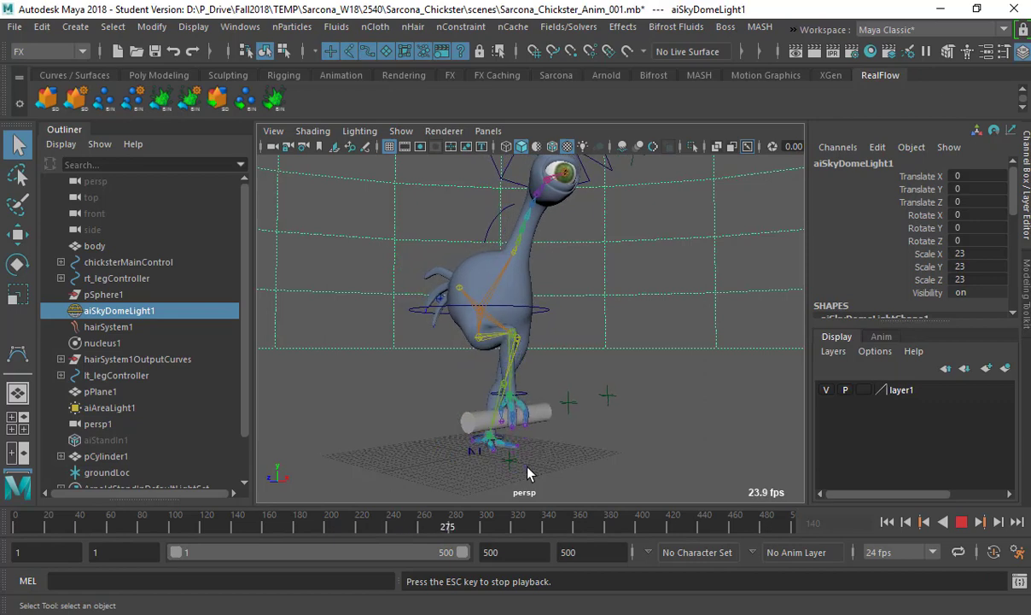
pyautogui.press('Escape')
# Step: View the bird's head from the front and scrub the timeline back to frame 1
pyautogui.keyDown('alt'); pyautogui.moveTo(587, 320); pyautogui.dragTo(495, 341); pyautogui.keyUp('alt')
pyautogui.keyDown('alt'); pyautogui.moveTo(512, 342); pyautogui.dragTo(556, 416, button='middle'); pyautogui.keyUp('alt')
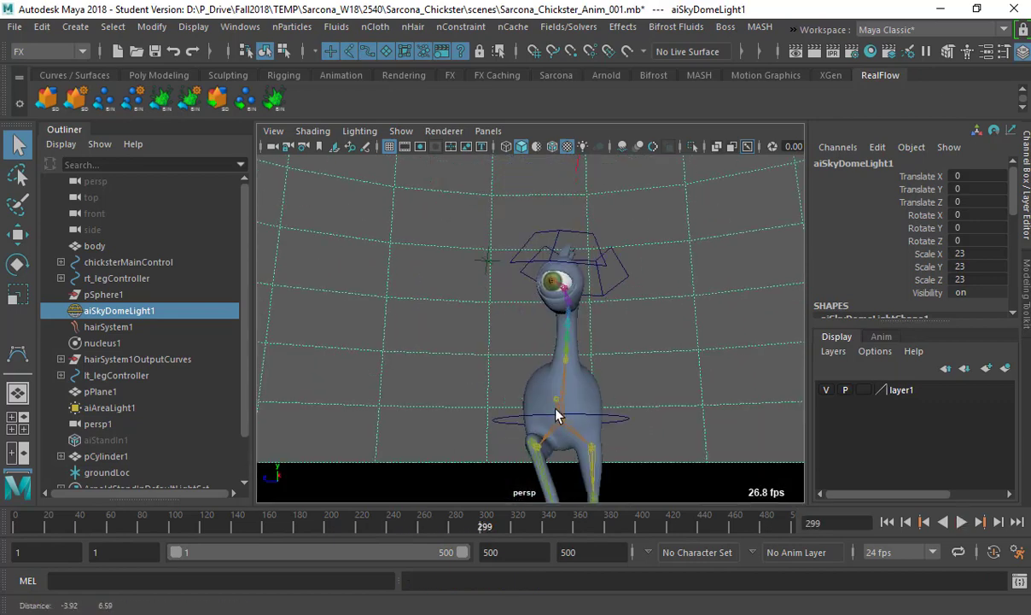
pyautogui.keyDown('alt'); pyautogui.moveTo(557, 416); pyautogui.dragTo(630, 358, button='right'); pyautogui.keyUp('alt')
pyautogui.moveTo(460, 529); pyautogui.dragTo(140, 522)
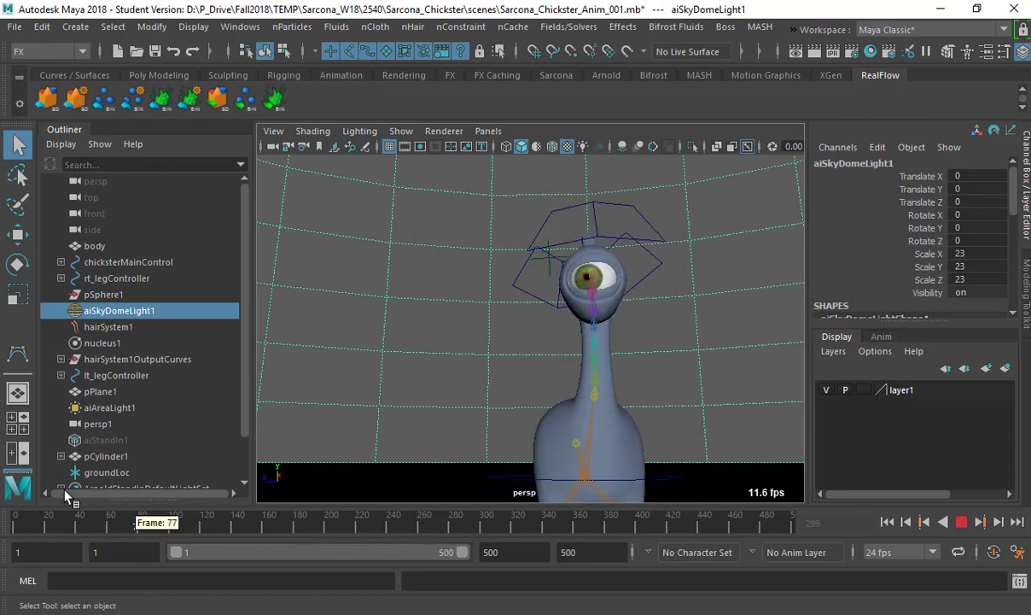
pyautogui.moveTo(66, 495); pyautogui.dragTo(16, 504)
# Step: Play the animation in a close-up of the bird's eye and stop at frame 81
pyautogui.keyDown('alt'); pyautogui.moveTo(530, 329); pyautogui.dragTo(453, 401); pyautogui.keyUp('alt')
pyautogui.keyDown('alt'); pyautogui.moveTo(453, 401); pyautogui.dragTo(542, 353, button='right'); pyautogui.keyUp('alt')
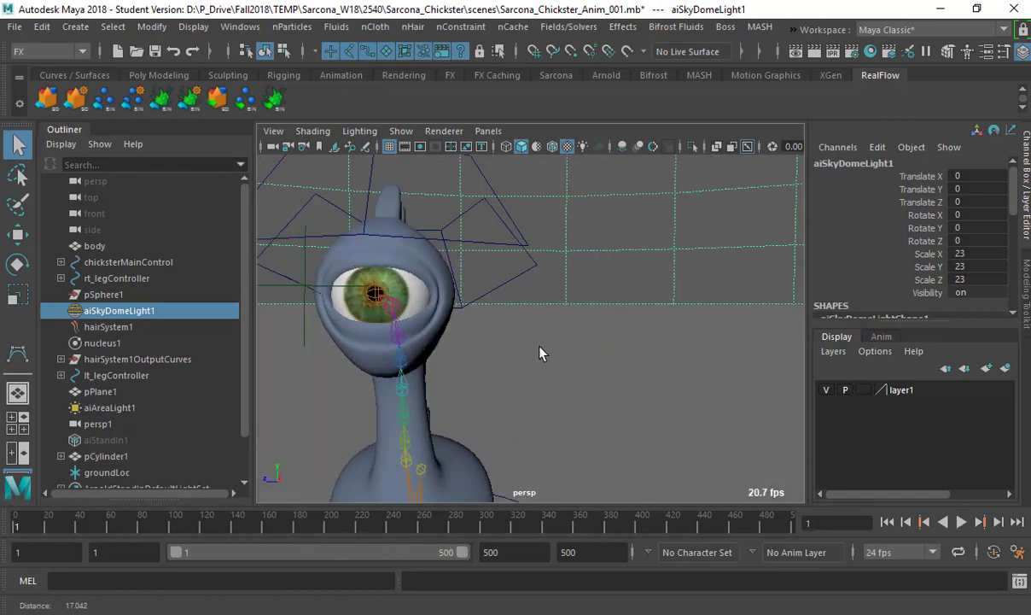
pyautogui.keyDown('alt'); pyautogui.moveTo(542, 353); pyautogui.dragTo(663, 353, button='middle'); pyautogui.keyUp('alt')
pyautogui.keyDown('alt'); pyautogui.moveTo(662, 352); pyautogui.dragTo(708, 359, button='right'); pyautogui.keyUp('alt')
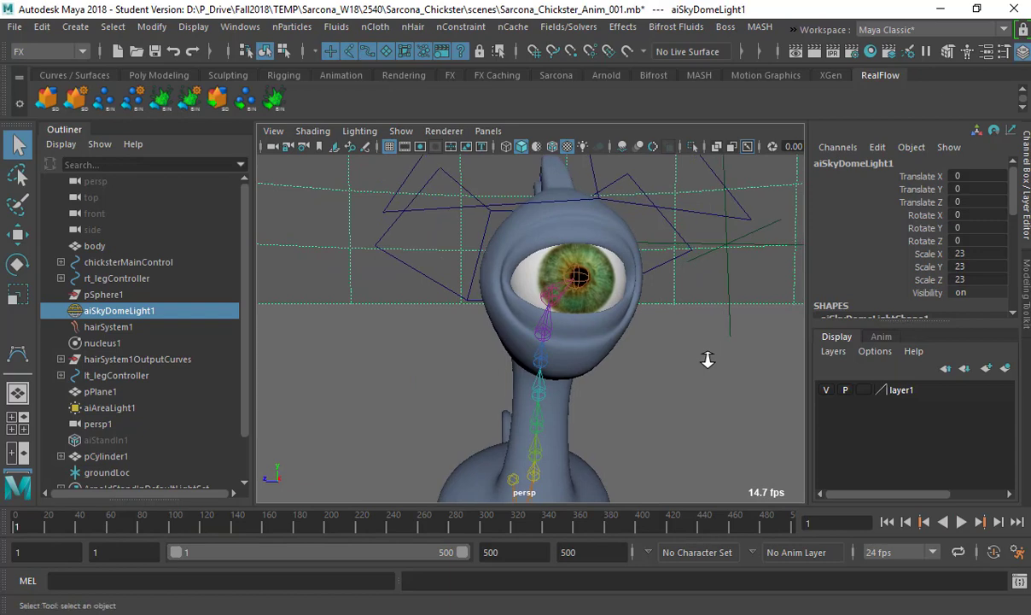
pyautogui.hotkey('alt', 'v')
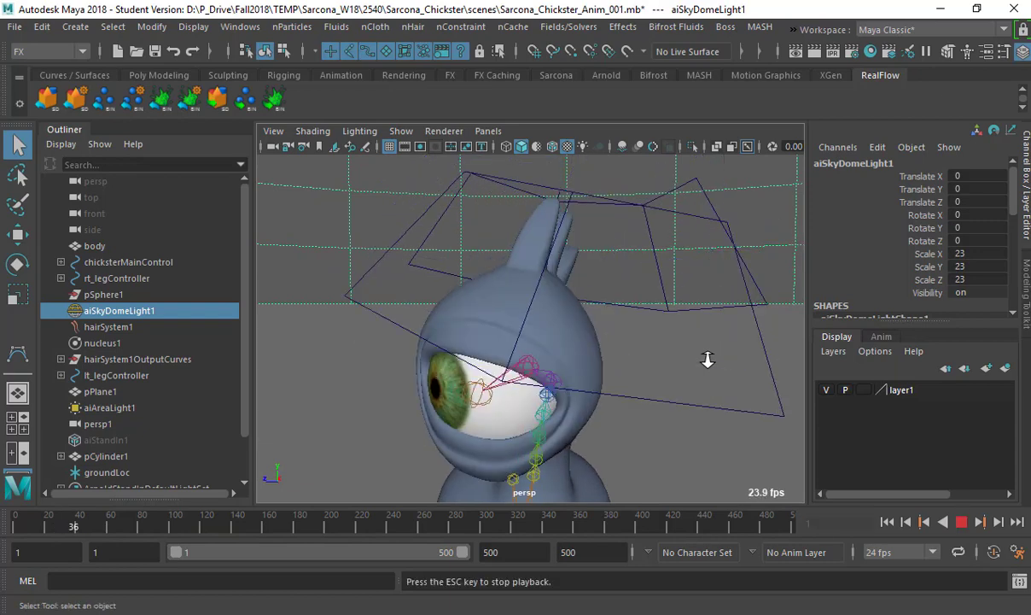
pyautogui.press('Escape')
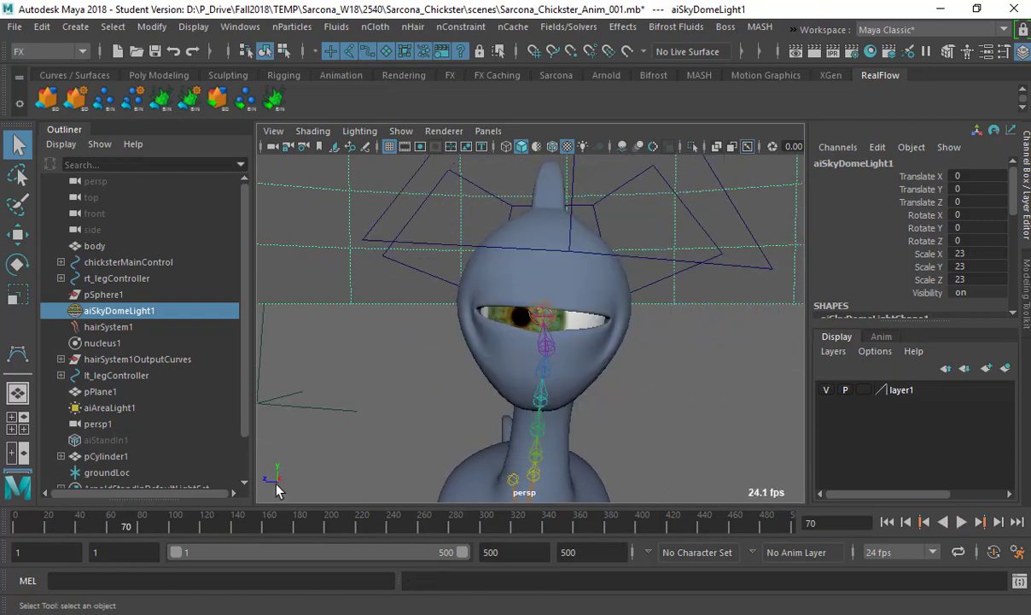
pyautogui.hotkey('alt', 'v')
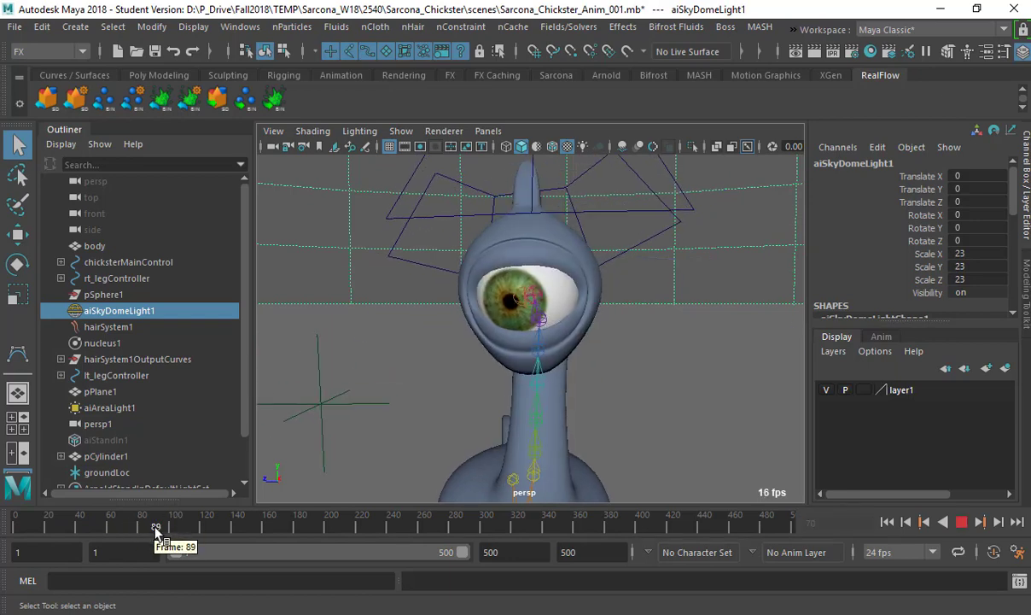
pyautogui.click(144, 527)
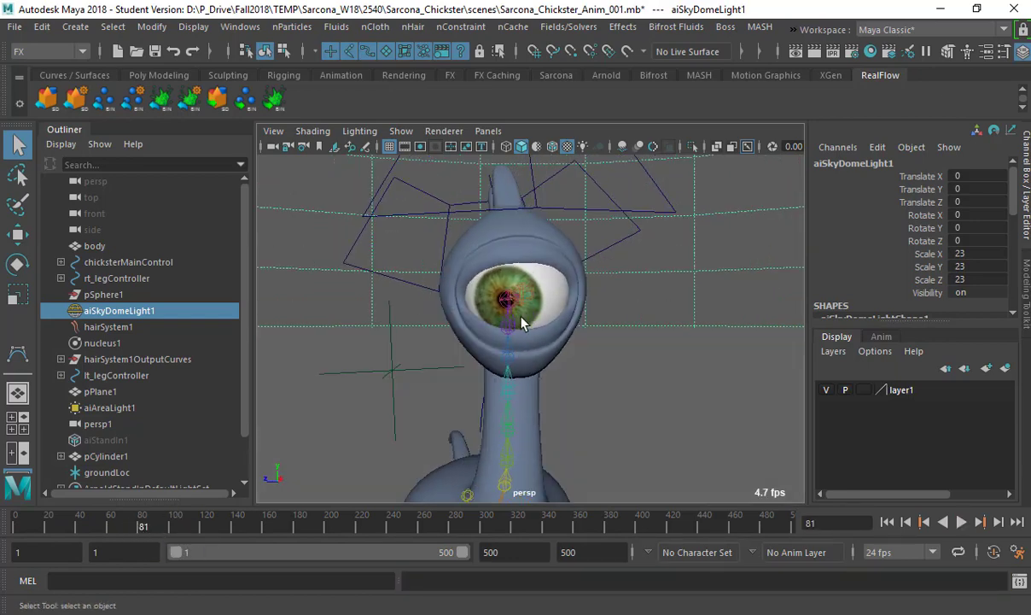
# Step: Create a new perspective camera and position it for a front close-up of the bird's head and eye
pyautogui.click(516, 324)
pyautogui.click(487, 130)
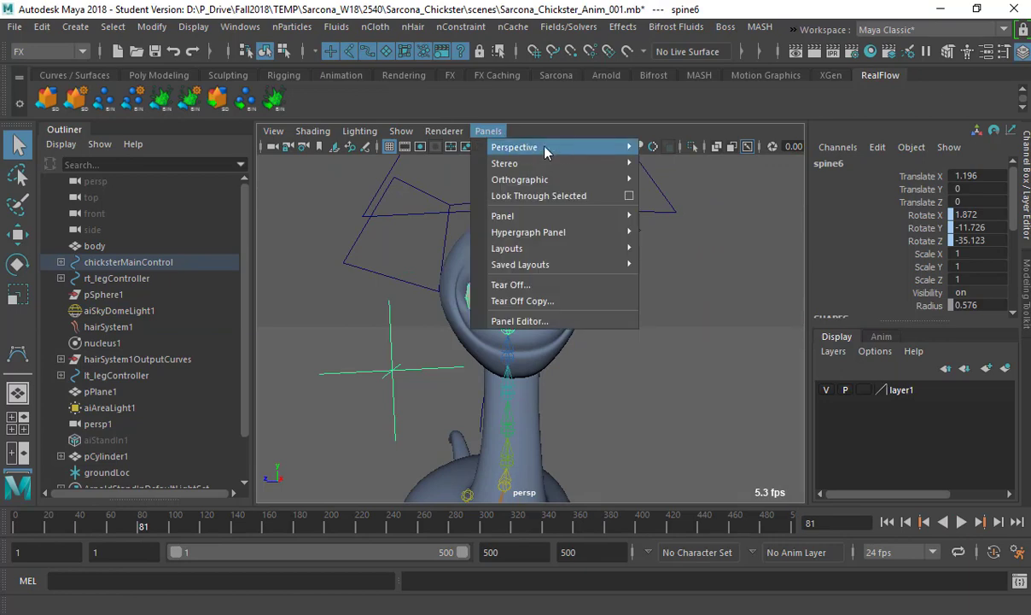
pyautogui.click(657, 175)
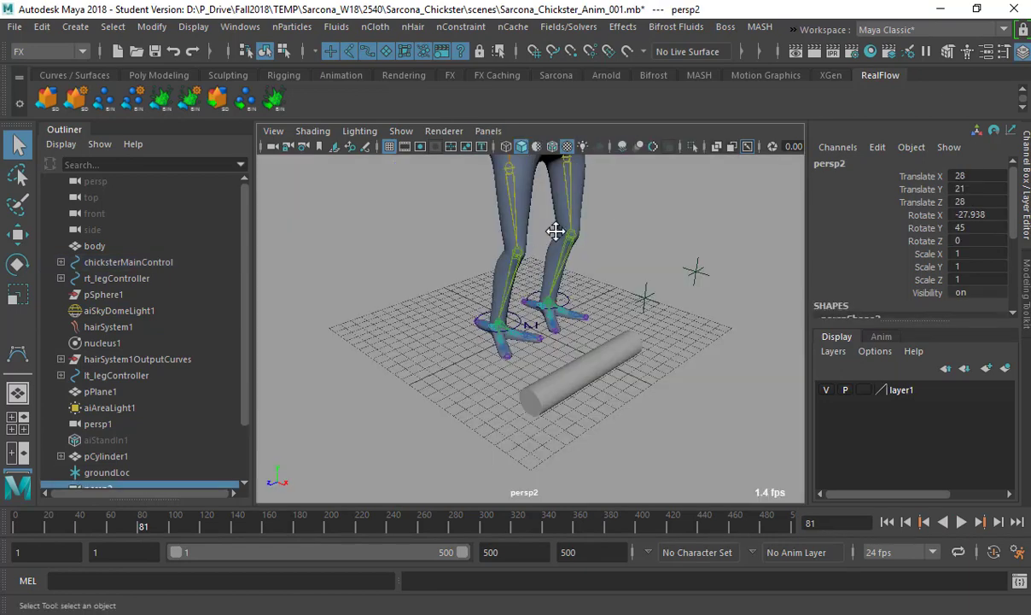
pyautogui.keyDown('alt'); pyautogui.moveTo(556, 231); pyautogui.dragTo(564, 378, button='middle'); pyautogui.keyUp('alt')
pyautogui.keyDown('alt'); pyautogui.moveTo(527, 315); pyautogui.dragTo(475, 215); pyautogui.keyUp('alt')
pyautogui.keyDown('alt'); pyautogui.moveTo(512, 286); pyautogui.dragTo(518, 474, button='middle'); pyautogui.keyUp('alt')
pyautogui.keyDown('alt'); pyautogui.moveTo(504, 206); pyautogui.dragTo(602, 218, button='right'); pyautogui.keyUp('alt')
pyautogui.keyDown('alt'); pyautogui.moveTo(538, 222); pyautogui.dragTo(533, 409, button='middle'); pyautogui.keyUp('alt')
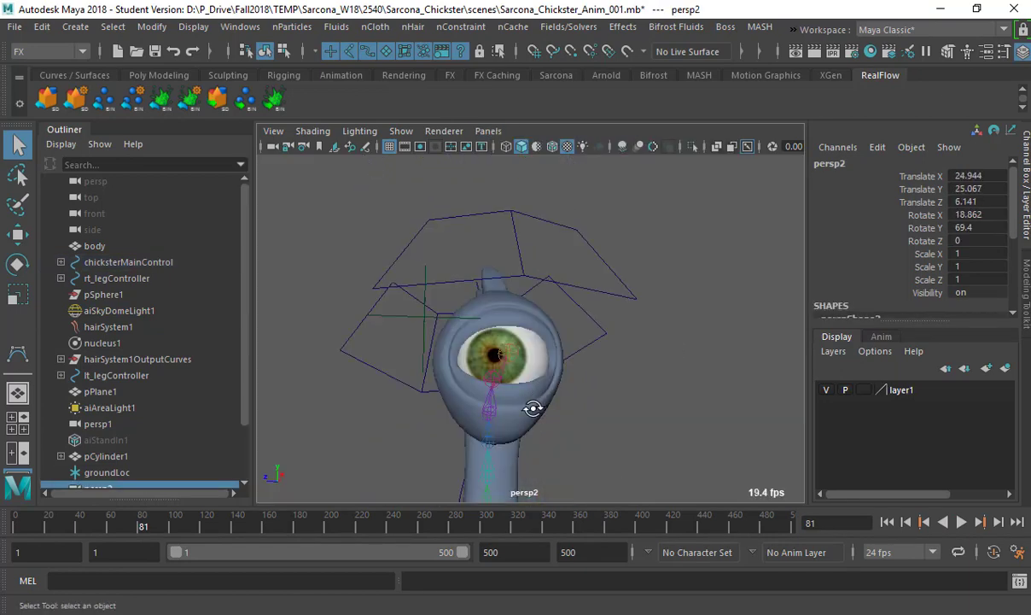
pyautogui.keyDown('alt'); pyautogui.moveTo(532, 408); pyautogui.dragTo(525, 455); pyautogui.keyUp('alt')
pyautogui.keyDown('alt'); pyautogui.moveTo(533, 307); pyautogui.dragTo(542, 222, button='middle'); pyautogui.keyUp('alt')
pyautogui.keyDown('alt'); pyautogui.moveTo(587, 334); pyautogui.dragTo(622, 335, button='right'); pyautogui.keyUp('alt')
pyautogui.keyDown('alt'); pyautogui.moveTo(555, 331); pyautogui.dragTo(587, 351, button='middle'); pyautogui.keyUp('alt')
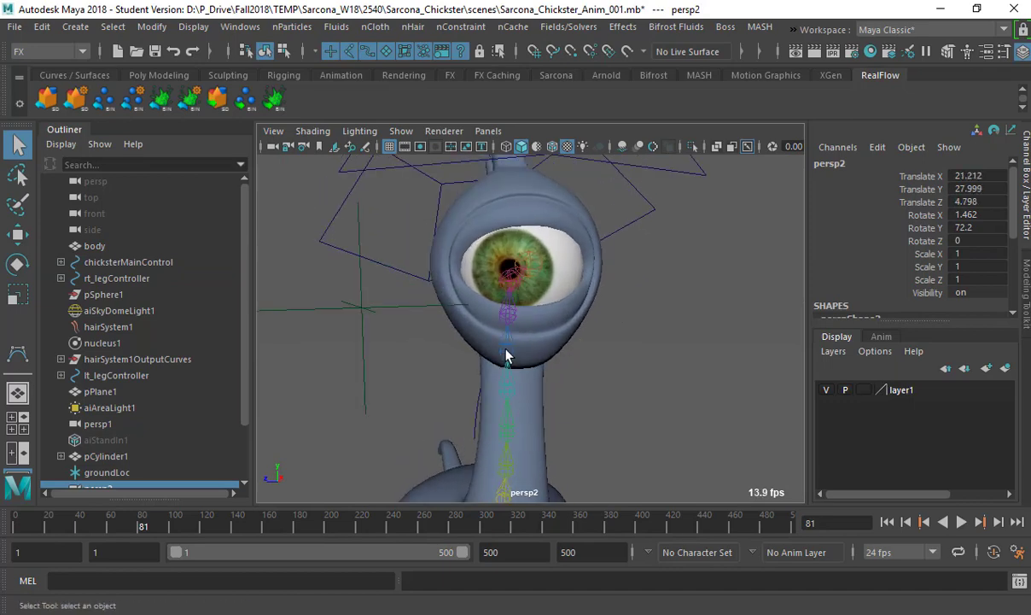
# Step: Parent the new camera to the bird's upper neck joint and play the animation through it from frame 1
pyautogui.click(506, 354)
pyautogui.press('p')
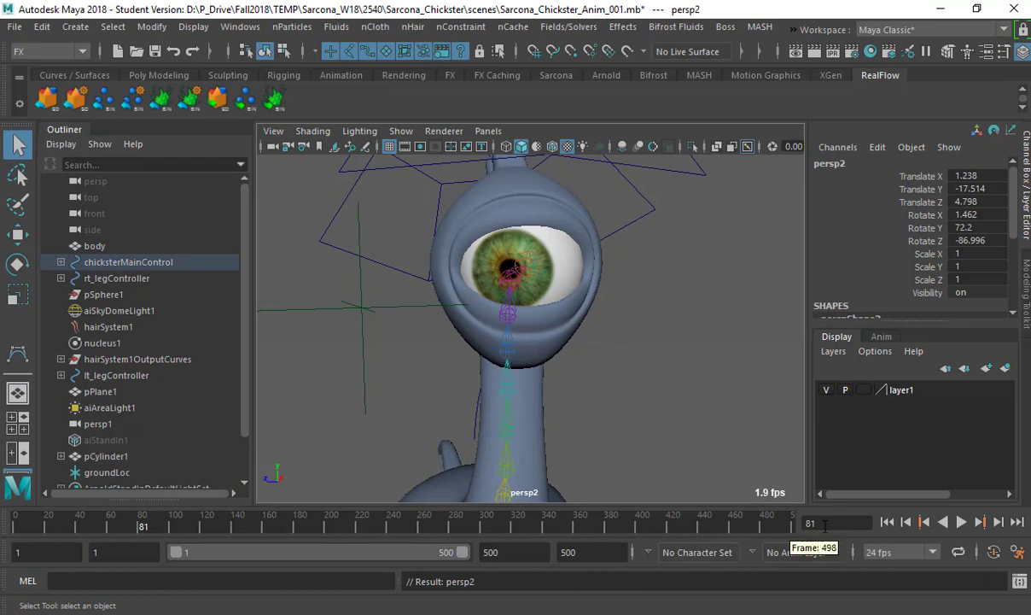
pyautogui.click(887, 522)
pyautogui.hotkey('alt', 'v')
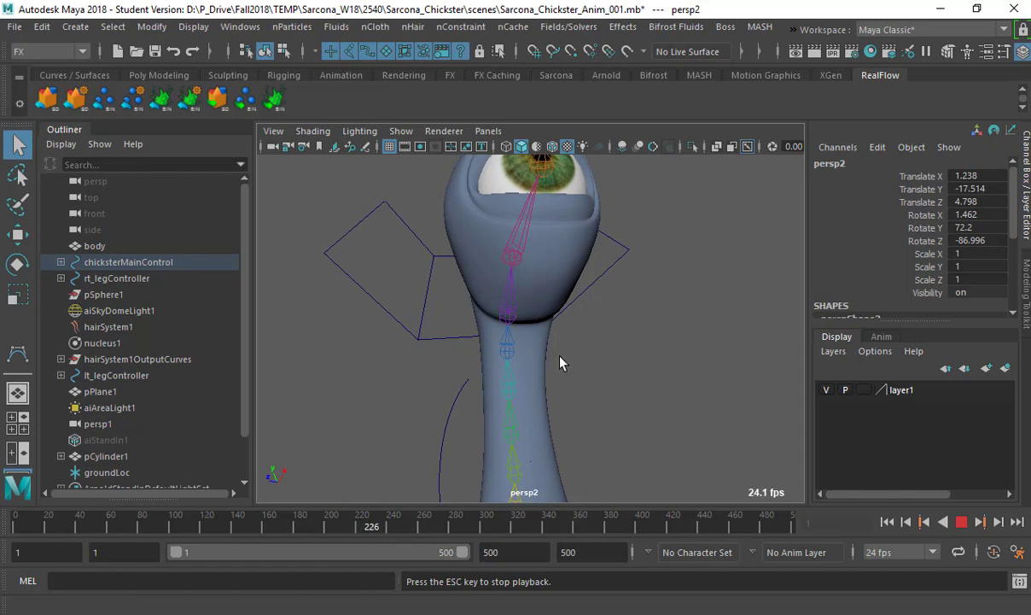
pyautogui.press('Escape')
# Step: Switch back to the persp camera, frame the bird's upper body and play the animation from frame 1
pyautogui.press('space')
pyautogui.moveTo(560, 356); pyautogui.dragTo(507, 342)
pyautogui.keyDown('alt'); pyautogui.moveTo(507, 341); pyautogui.dragTo(452, 341, button='right'); pyautogui.keyUp('alt')
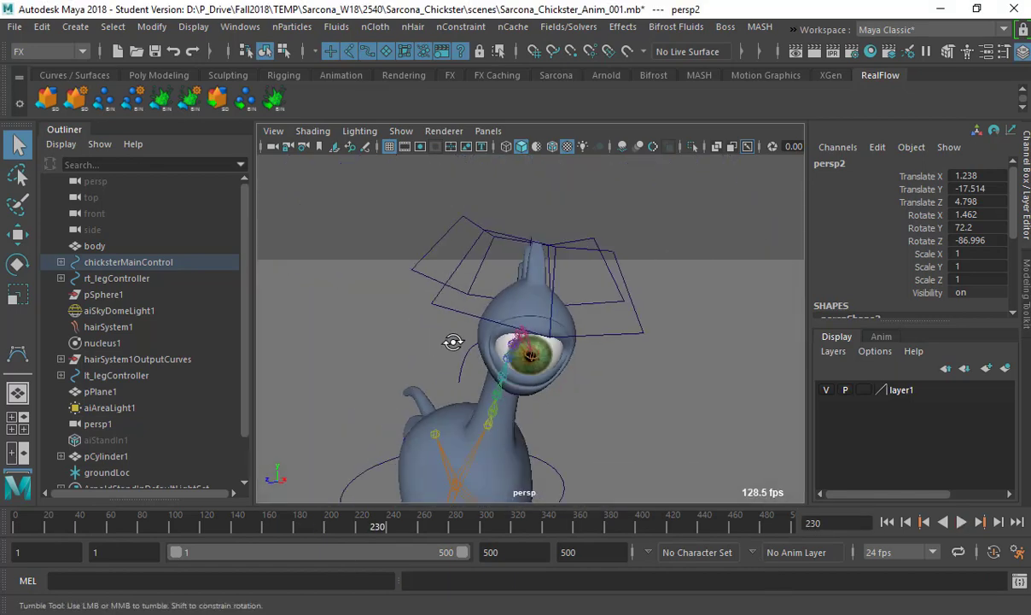
pyautogui.click(887, 522)
pyautogui.keyDown('alt'); pyautogui.moveTo(615, 419); pyautogui.dragTo(568, 400, button='middle'); pyautogui.keyUp('alt')
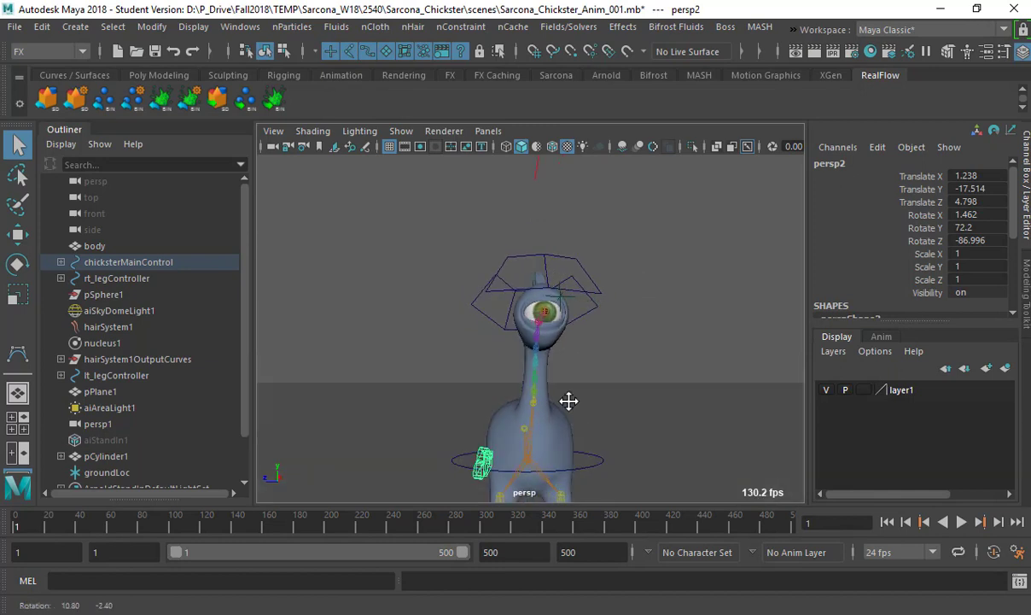
pyautogui.hotkey('alt', 'v')
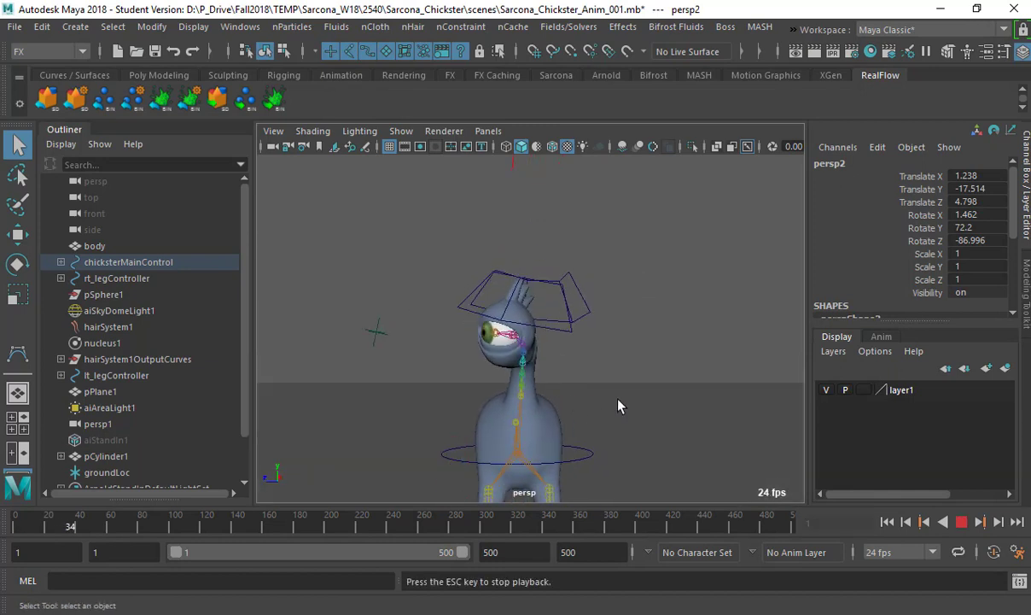
pyautogui.press('Escape')
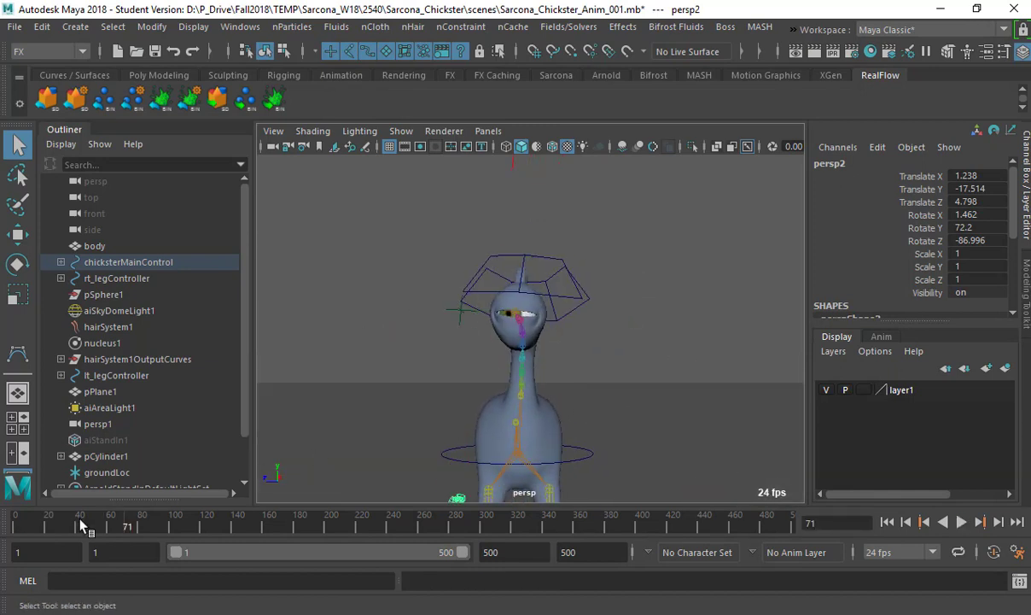
pyautogui.click(17, 523)
pyautogui.hotkey('alt', 'v')
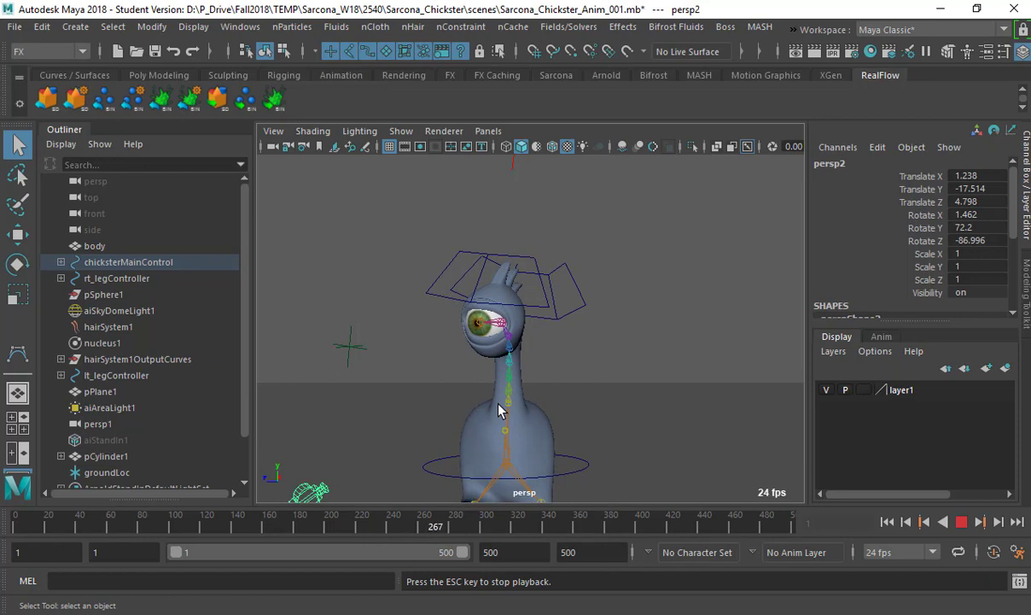
pyautogui.press('Escape')
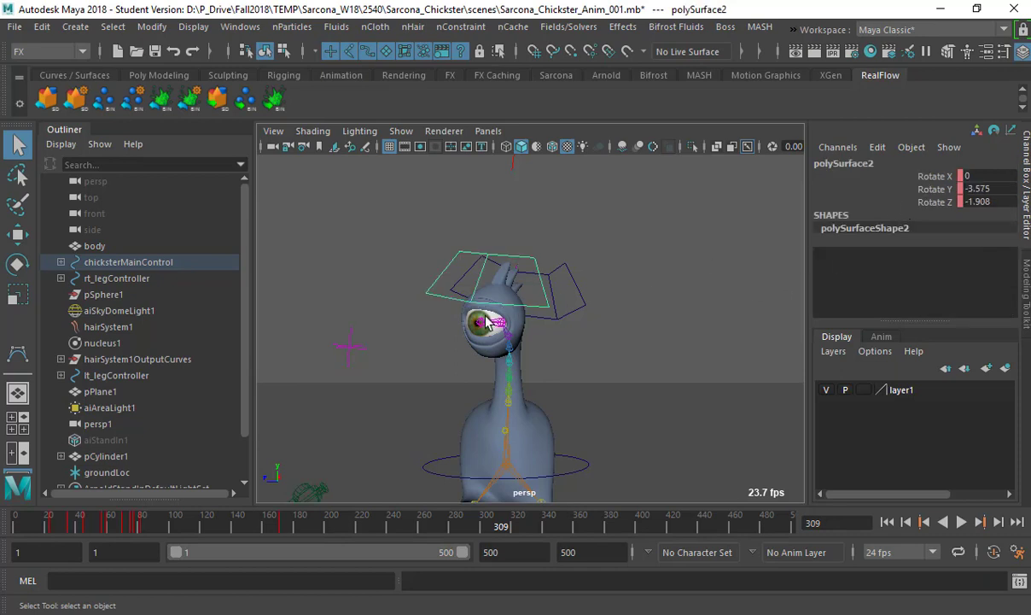
# Step: Mute the Blink channel of the eyeAim locator in front of the bird's eye
pyautogui.click(343, 352)
pyautogui.click(935, 216)
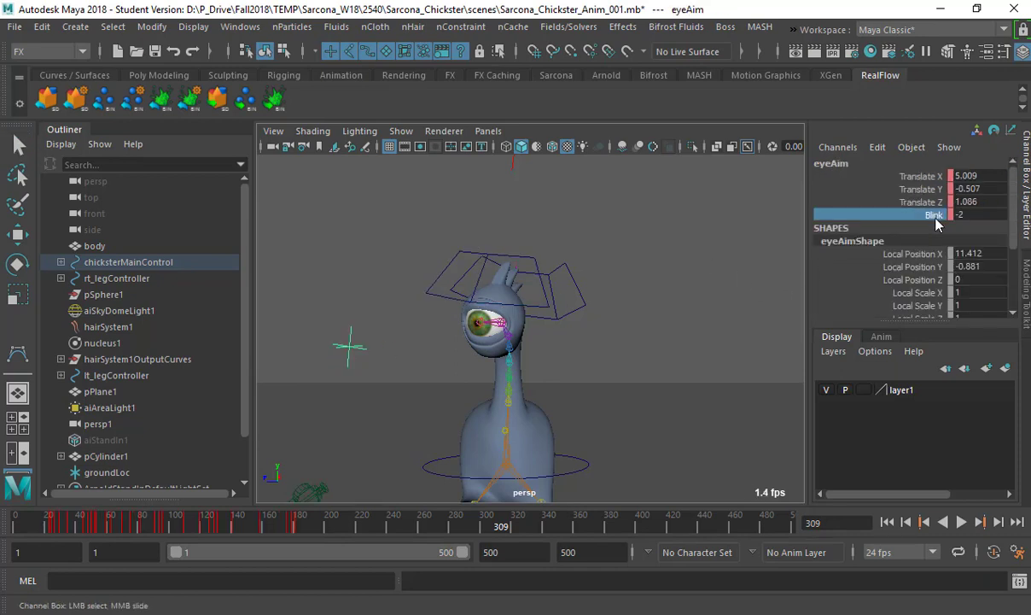
pyautogui.rightClick(936, 223)
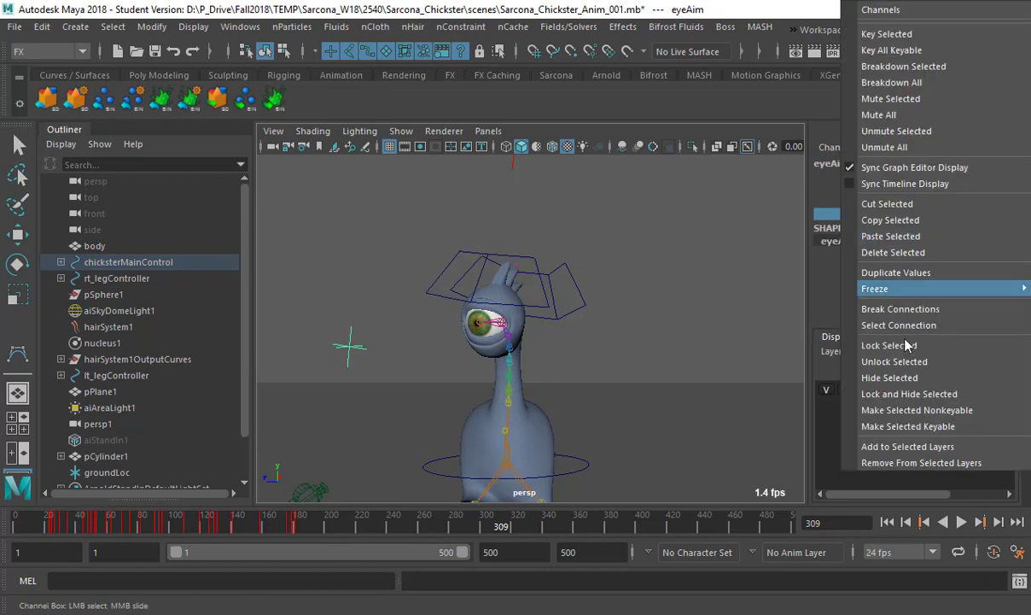
pyautogui.click(892, 99)
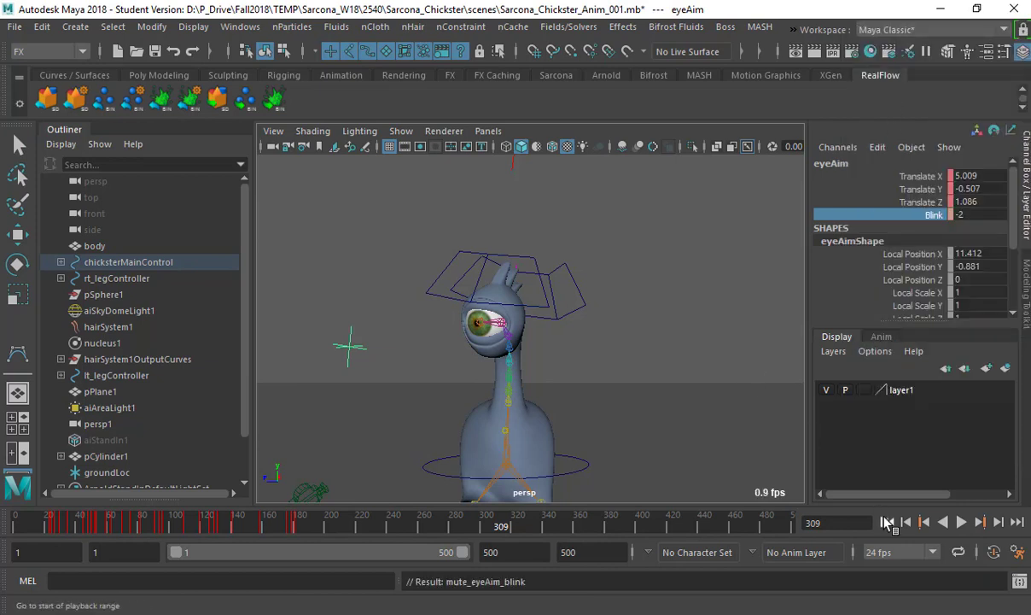
# Step: Play the animation from frame 1 with Blink muted, and examine the bird's eye and eyelids up close
pyautogui.click(887, 522)
pyautogui.hotkey('alt', 'v')
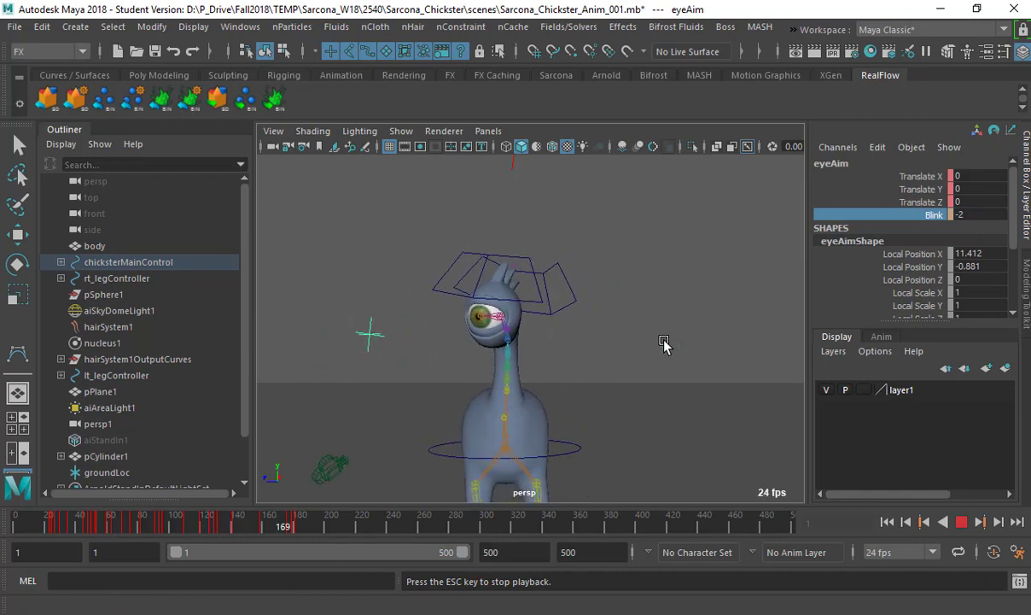
pyautogui.press('Escape')
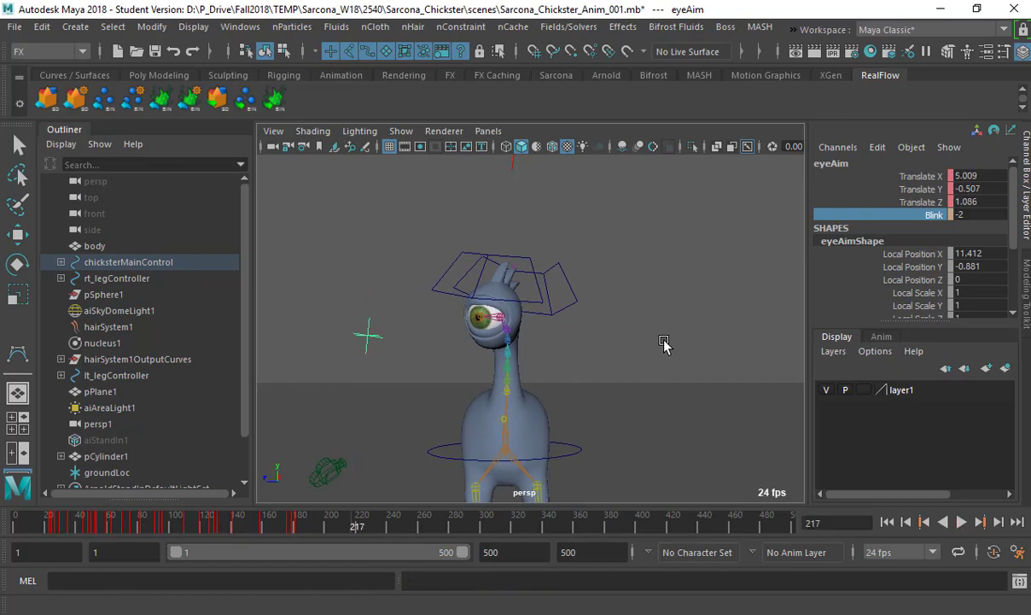
pyautogui.keyDown('alt'); pyautogui.moveTo(474, 322); pyautogui.dragTo(760, 329, button='right'); pyautogui.keyUp('alt')
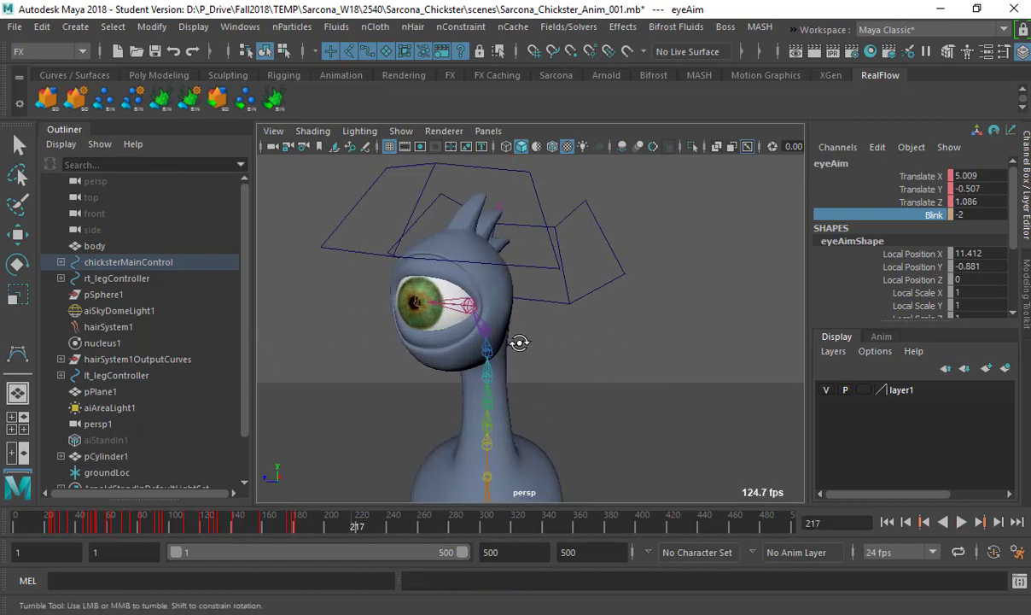
pyautogui.keyDown('alt'); pyautogui.moveTo(518, 343); pyautogui.dragTo(523, 340); pyautogui.keyUp('alt')
pyautogui.keyDown('alt'); pyautogui.moveTo(523, 341); pyautogui.dragTo(651, 309, button='middle'); pyautogui.keyUp('alt')
pyautogui.scroll(5, 588, 295)
pyautogui.keyDown('alt'); pyautogui.moveTo(454, 390); pyautogui.dragTo(338, 502, button='middle'); pyautogui.keyUp('alt')
pyautogui.scroll(3, 532, 386)
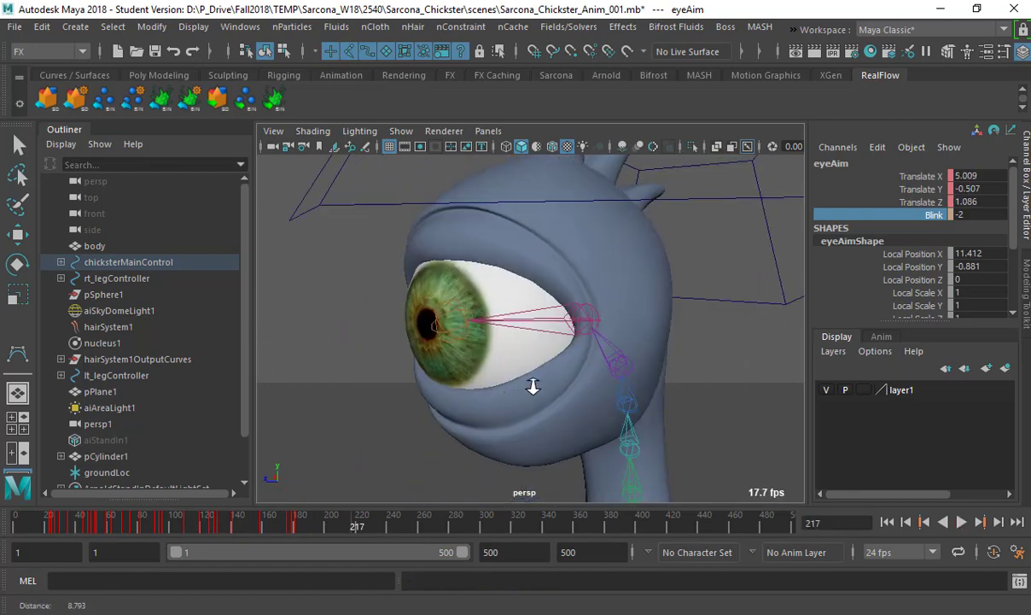
# Step: Select the bird's eyeball mesh and examine the eye up close from the front
pyautogui.keyDown('alt'); pyautogui.moveTo(509, 327); pyautogui.dragTo(457, 299); pyautogui.keyUp('alt')
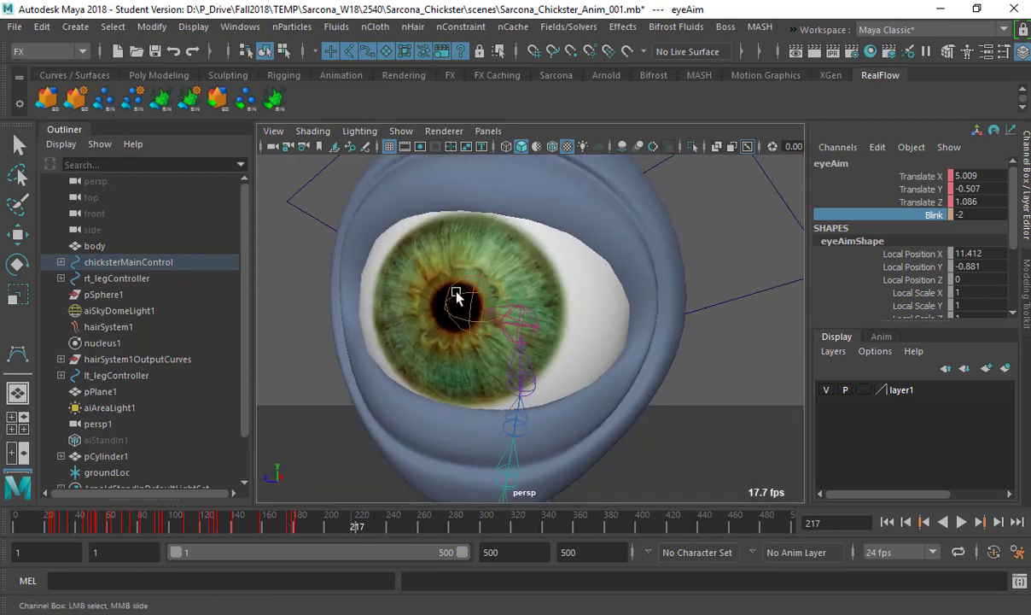
pyautogui.press('q')
pyautogui.click(450, 272)
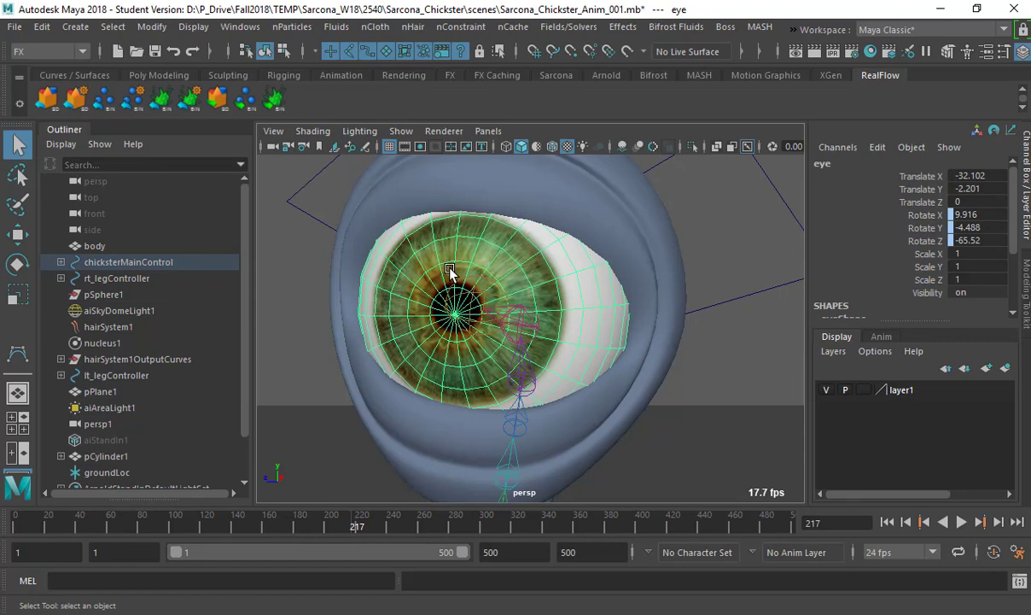
# Step: Drop the eyeball selection and examine the whole rigged bird from head to feet in the persp view
pyautogui.keyDown('alt'); pyautogui.moveTo(637, 282); pyautogui.dragTo(205, 256, button='right'); pyautogui.keyUp('alt')
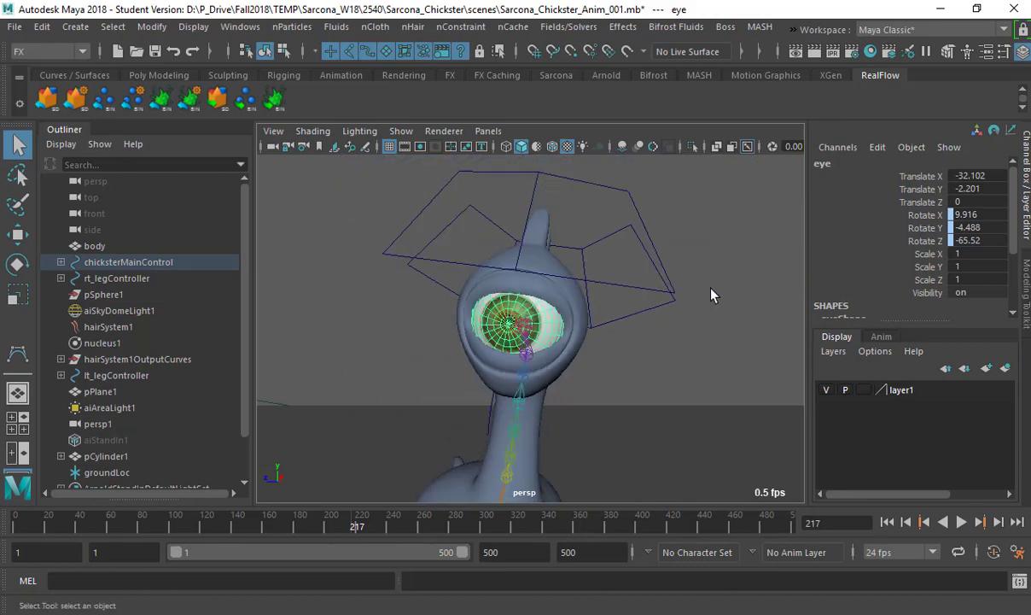
pyautogui.click(712, 290)
pyautogui.keyDown('alt'); pyautogui.moveTo(712, 290); pyautogui.dragTo(540, 313, button='right'); pyautogui.keyUp('alt')
pyautogui.keyDown('alt'); pyautogui.moveTo(540, 314); pyautogui.dragTo(589, 351); pyautogui.keyUp('alt')
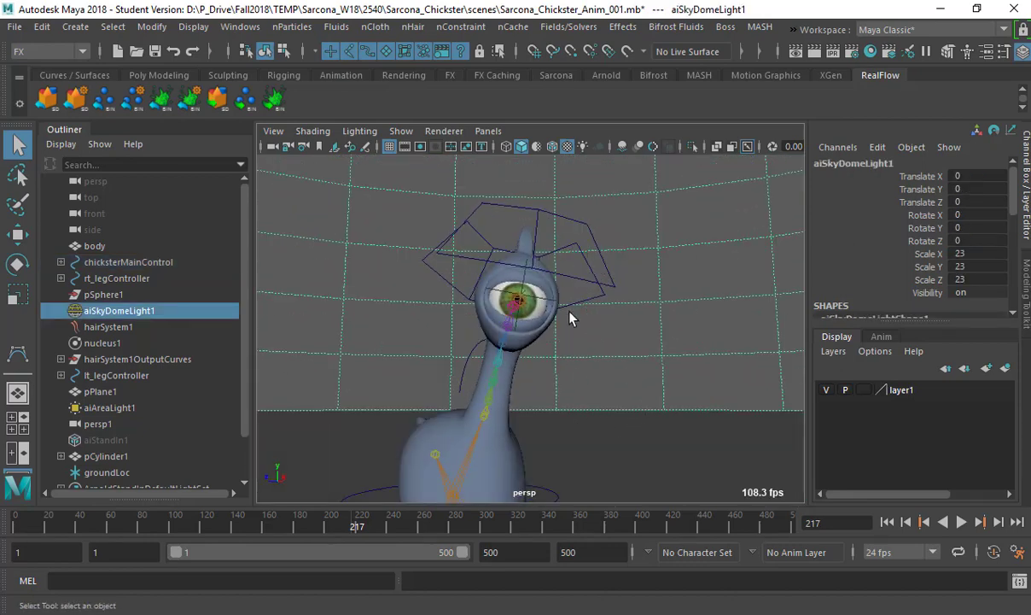
pyautogui.keyDown('alt'); pyautogui.moveTo(571, 306); pyautogui.dragTo(440, 338, button='right'); pyautogui.keyUp('alt')
pyautogui.keyDown('alt'); pyautogui.moveTo(440, 340); pyautogui.dragTo(427, 274, button='middle'); pyautogui.keyUp('alt')
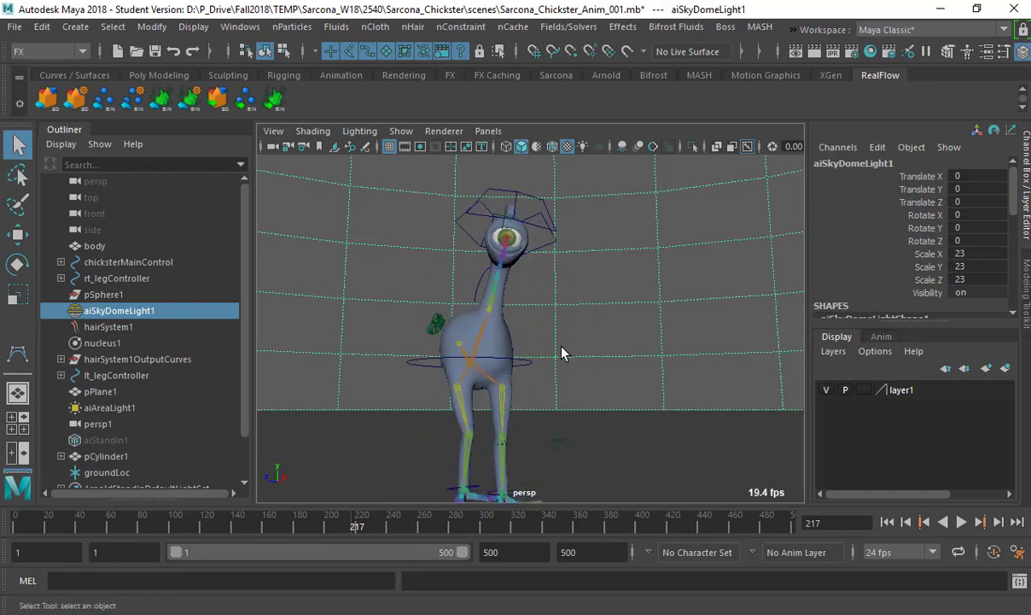
pyautogui.keyDown('alt'); pyautogui.moveTo(562, 352); pyautogui.dragTo(429, 383); pyautogui.keyUp('alt')
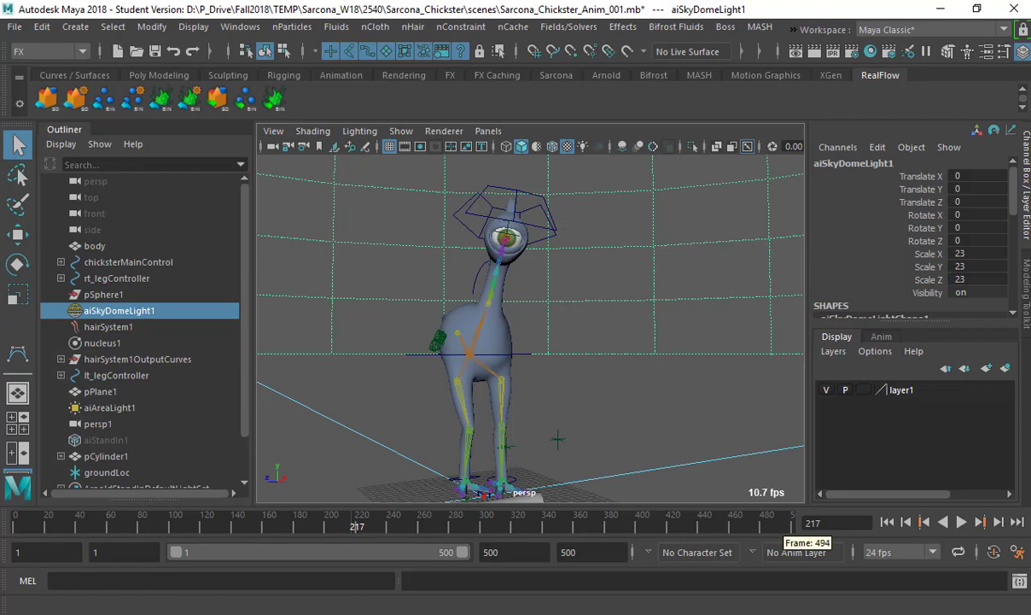
# Step: Check the current date in the system calendar and return to the bird scene
pyautogui.click(973, 614)
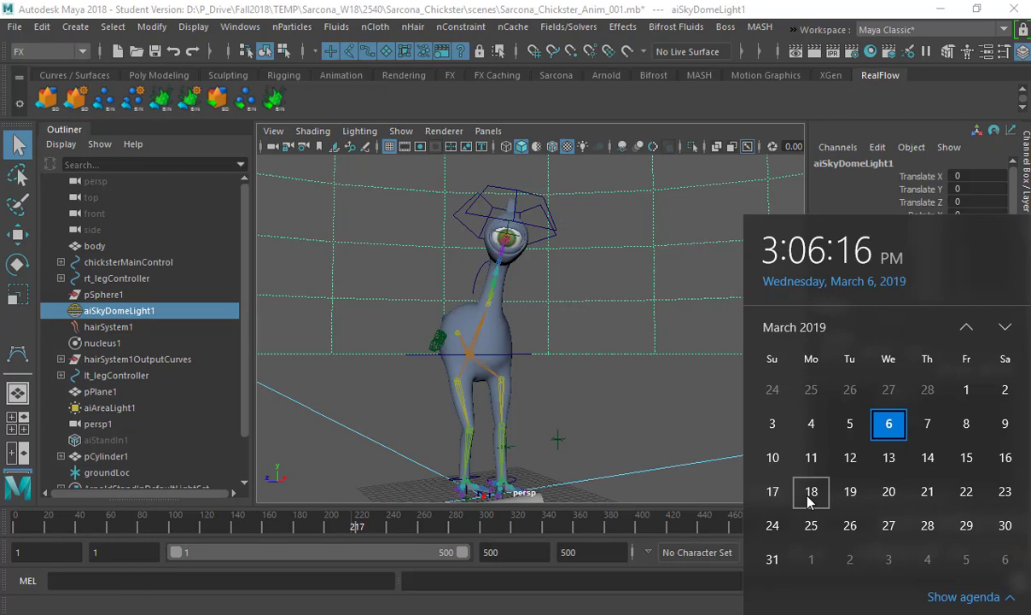
pyautogui.click(684, 7)
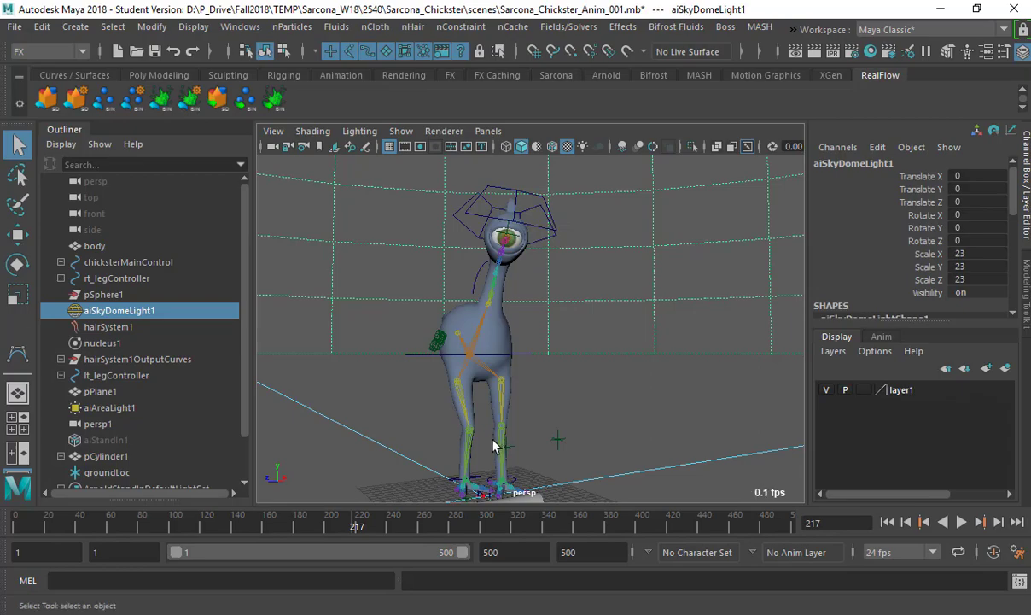